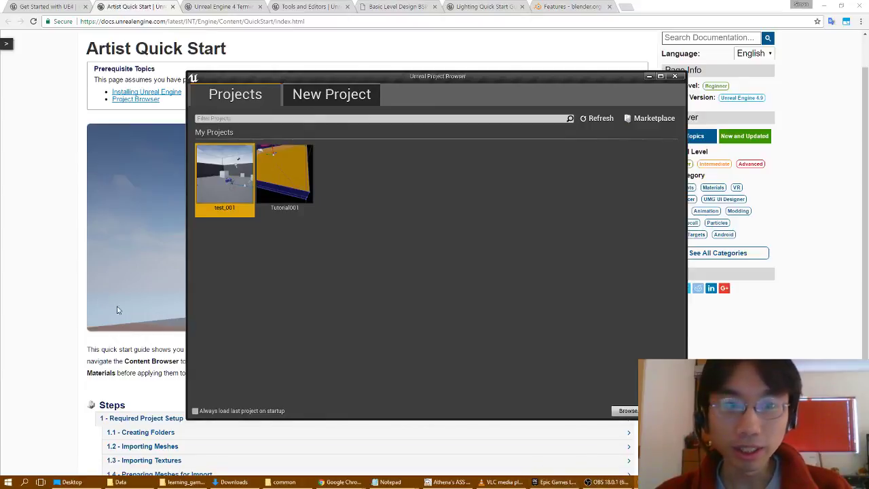
# Bring the Artist Quick Start guide forward and read its introduction, highlighting the word FBX.
pyautogui.click(59, 267)
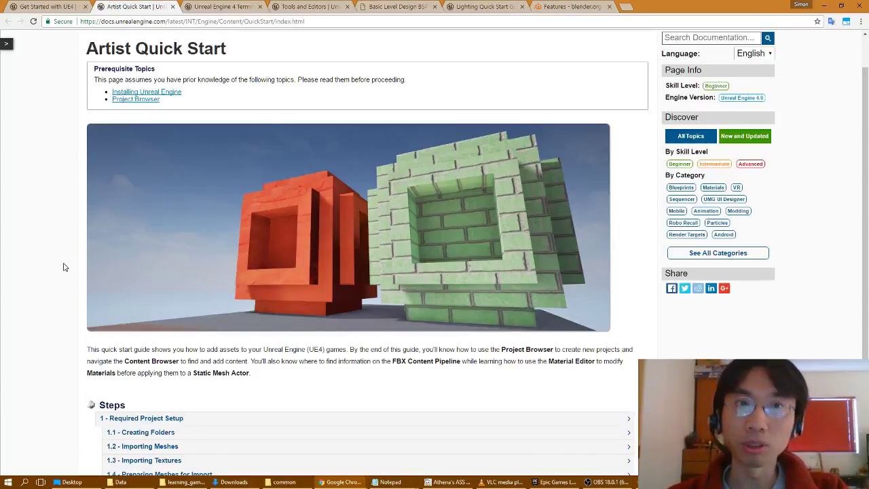
pyautogui.scroll(-1, 187, 150)
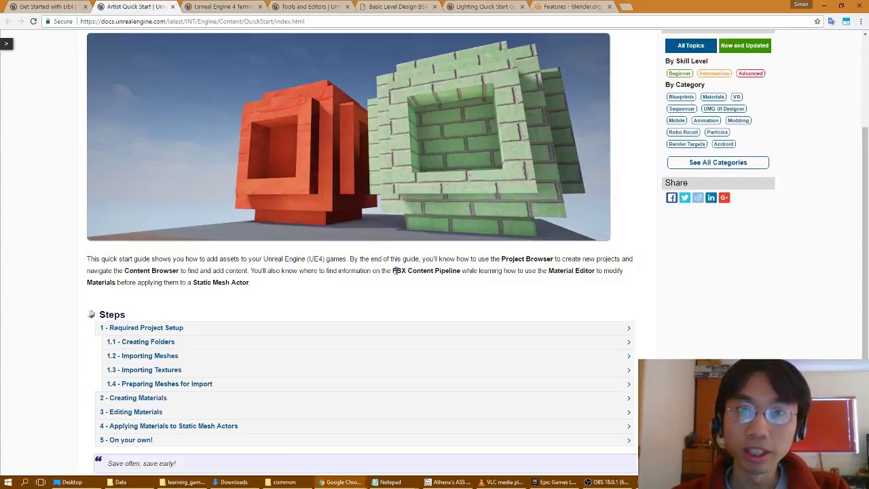
pyautogui.moveTo(393, 271); pyautogui.dragTo(408, 271)
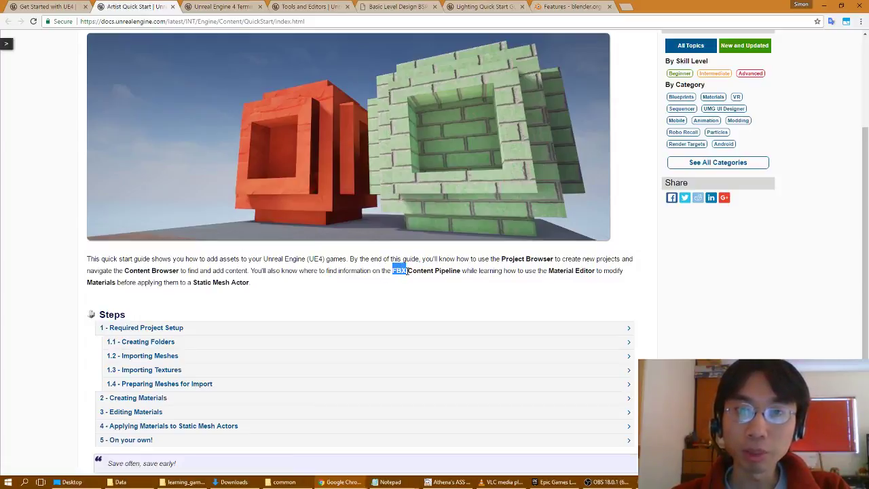
pyautogui.click(372, 271)
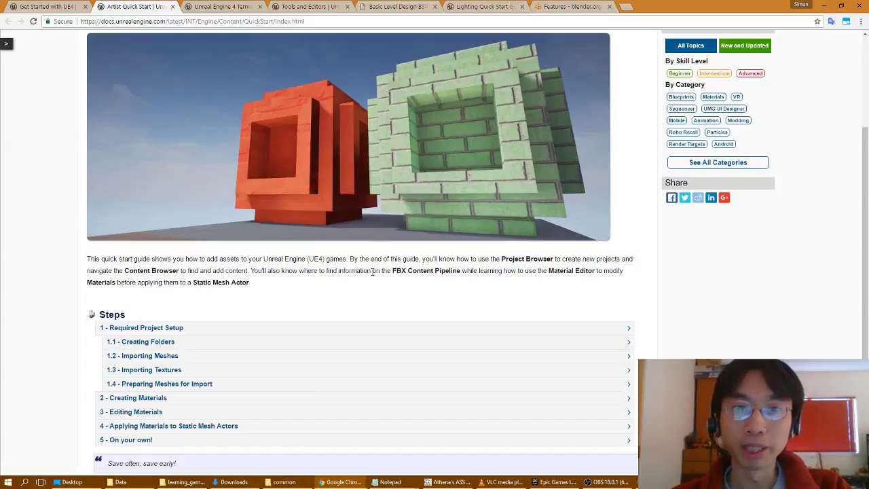
pyautogui.scroll(1, 372, 271)
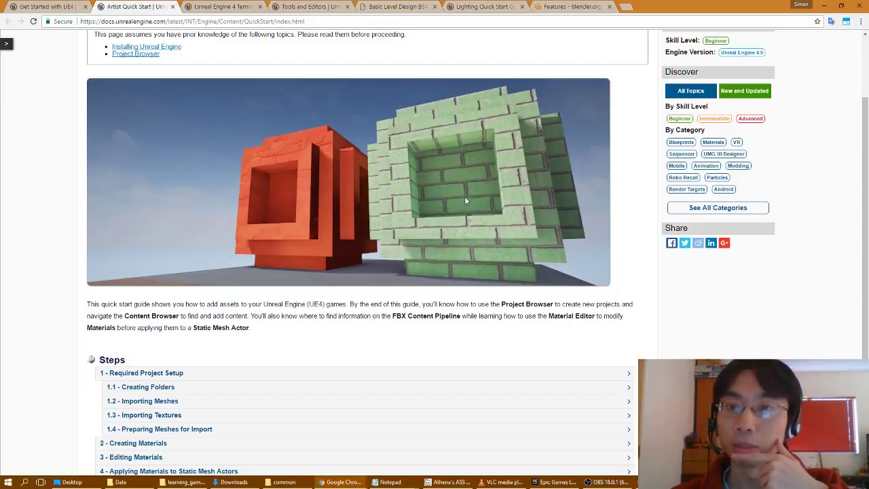
# Switch to the blender.org Features tab and scroll through the page and back up.
pyautogui.click(561, 5)
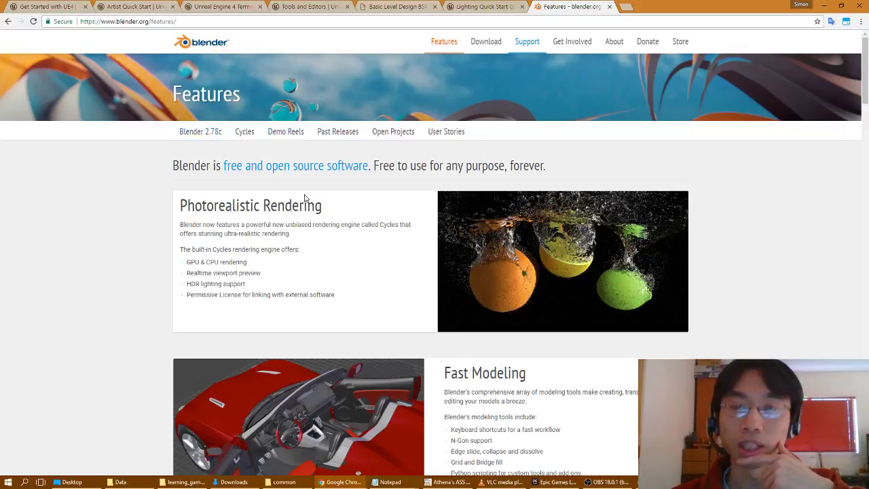
pyautogui.scroll(-3, 326, 292)
pyautogui.scroll(-3, 326, 292)
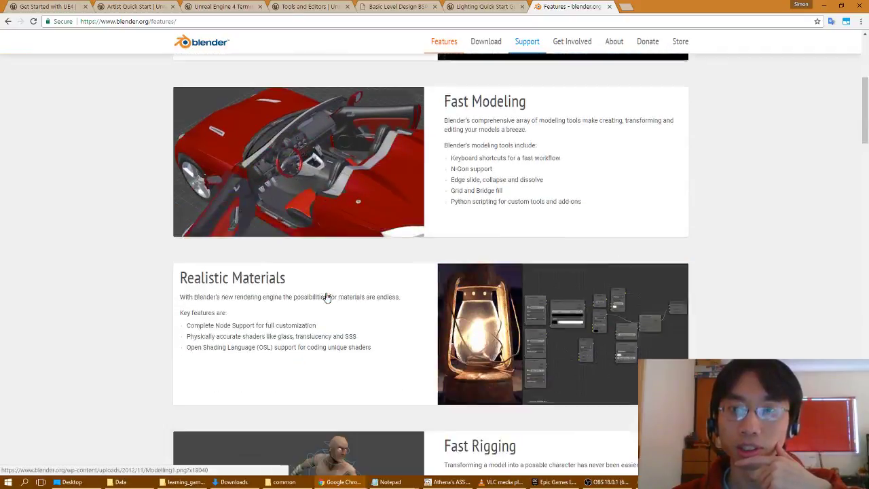
pyautogui.scroll(-3, 326, 296)
pyautogui.scroll(3, 326, 297)
pyautogui.scroll(6, 326, 296)
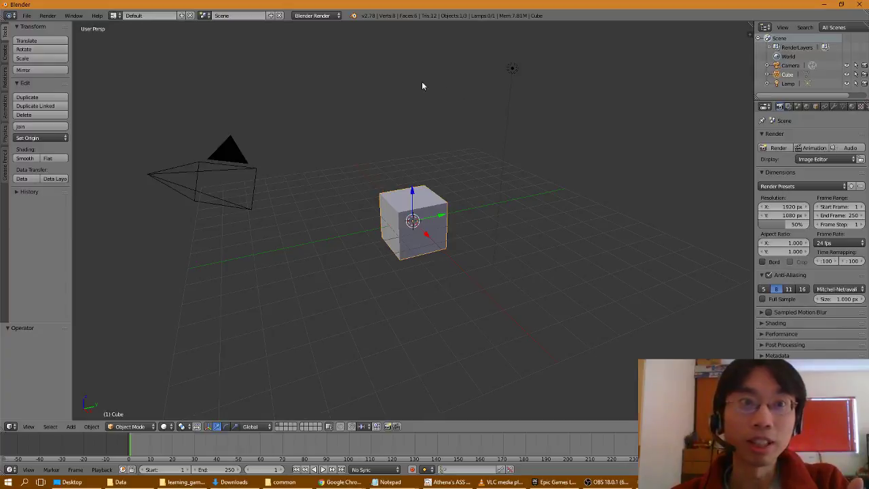
# Locate FBX (.fbx) under Blender's File > Export menu, then return to the blender.org page.
pyautogui.click(26, 16)
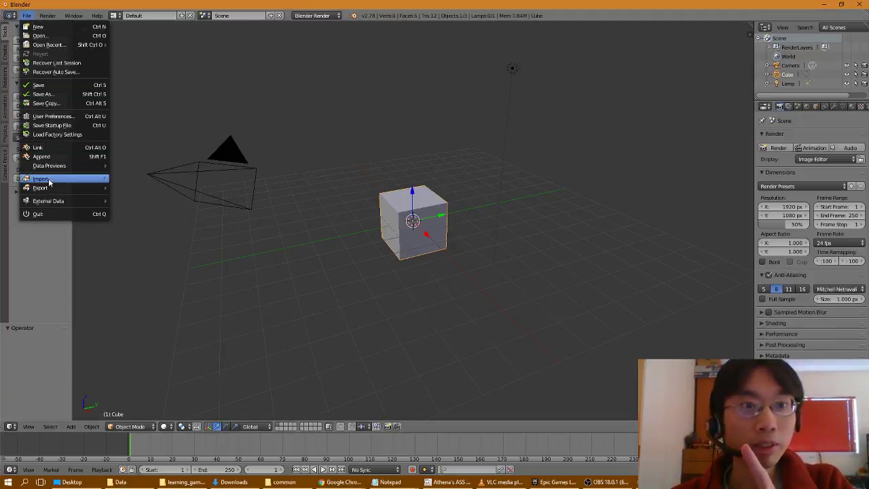
pyautogui.moveTo(48, 188)
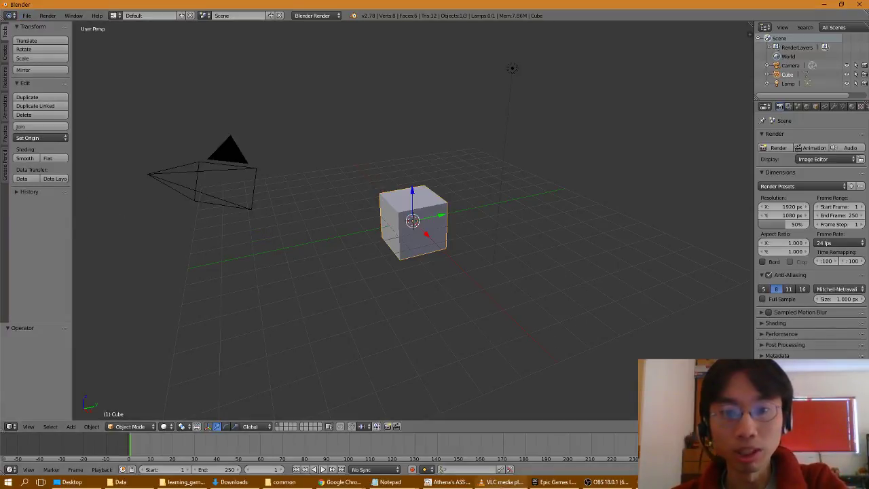
pyautogui.moveTo(340, 482)
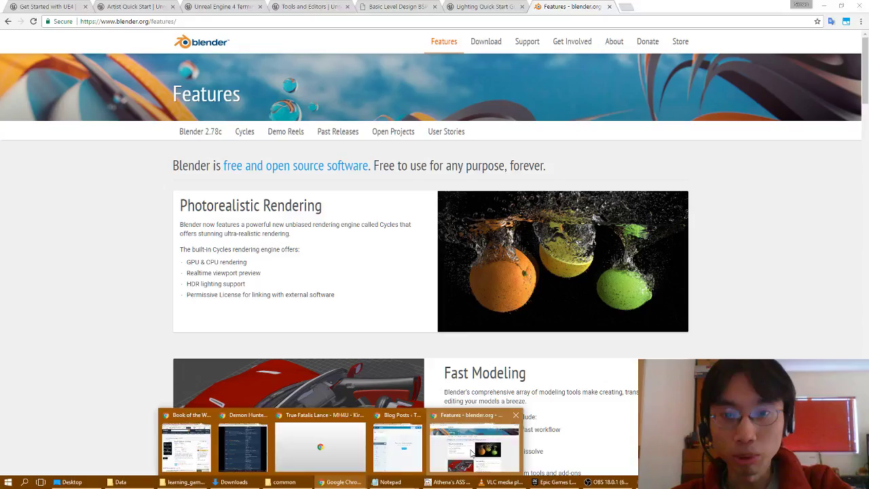
pyautogui.click(471, 454)
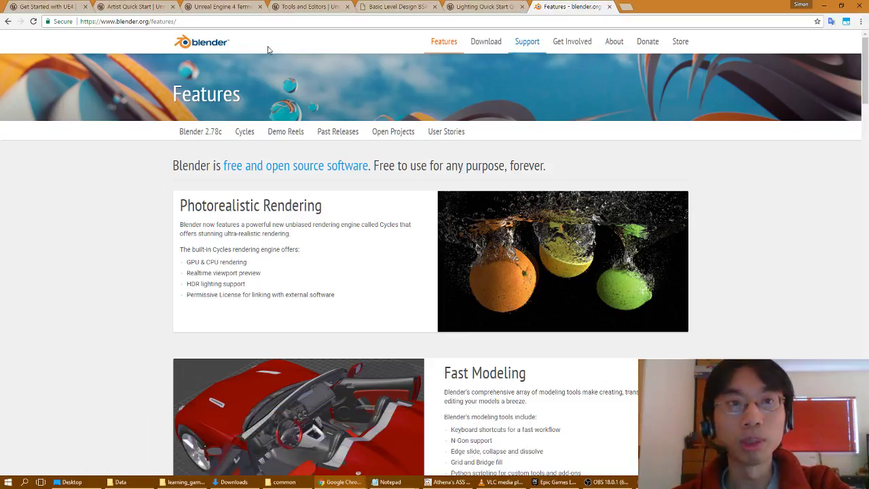
# Return to the Artist Quick Start tab and scroll down to its Steps 1–5 list.
pyautogui.click(141, 9)
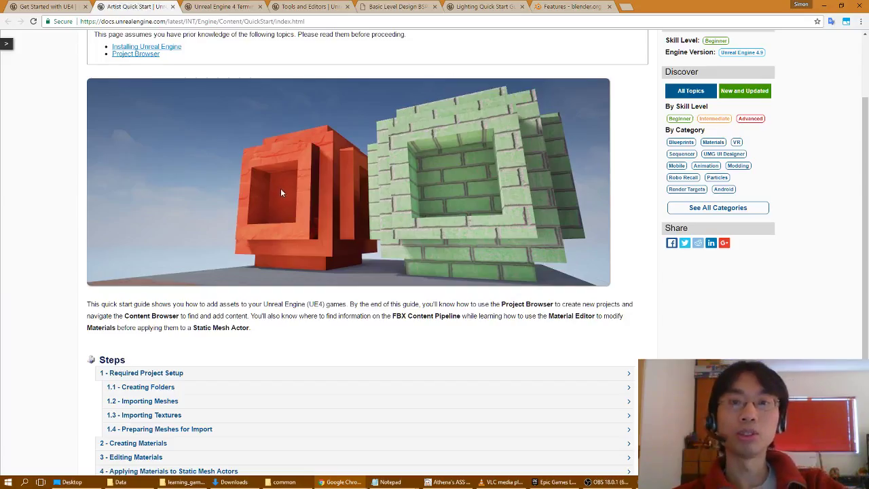
pyautogui.scroll(3, 325, 268)
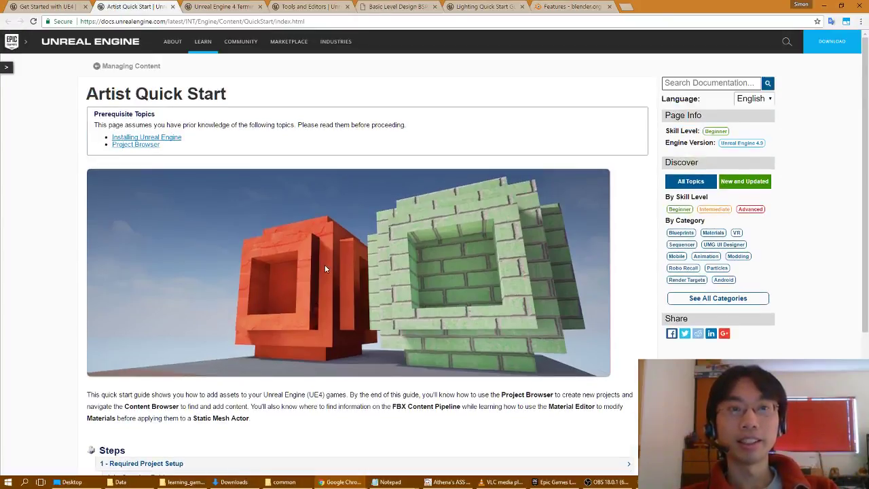
pyautogui.scroll(-2, 313, 261)
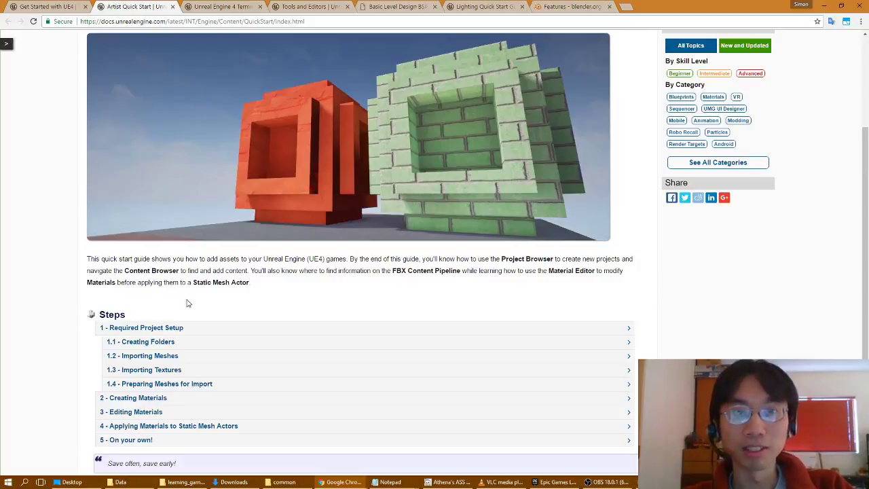
pyautogui.scroll(-1, 189, 305)
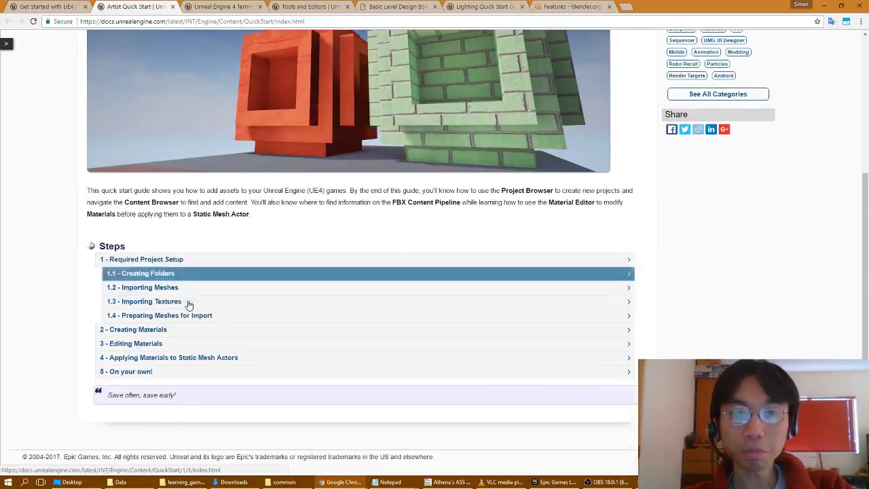
# Open '1 - Required Project Setup' and scroll through its project-creation instructions.
pyautogui.click(161, 263)
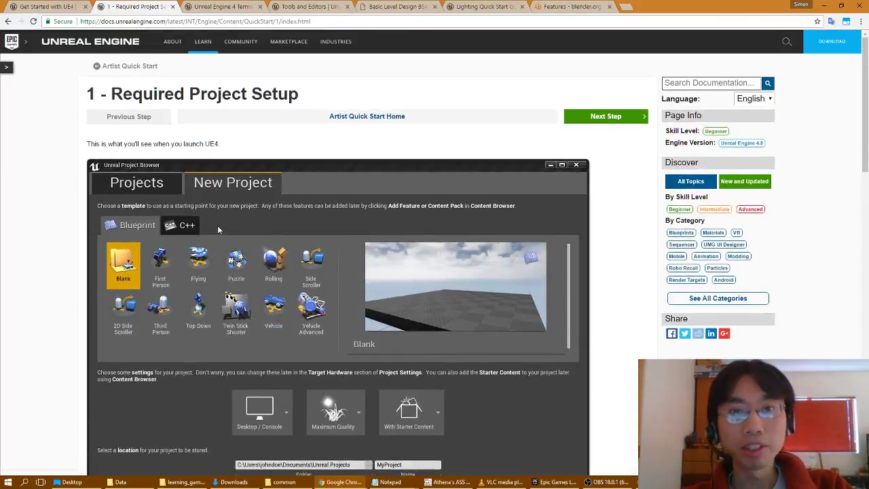
pyautogui.scroll(-2, 213, 229)
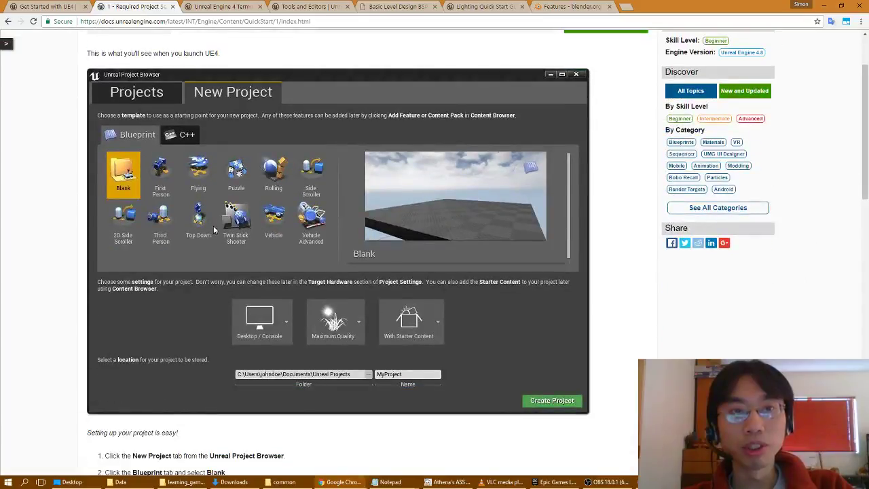
pyautogui.scroll(-1, 214, 229)
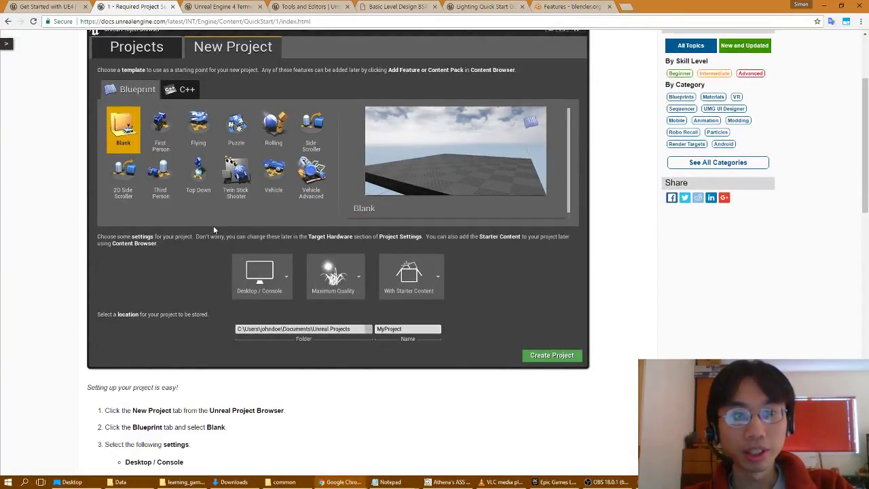
pyautogui.scroll(-2, 213, 230)
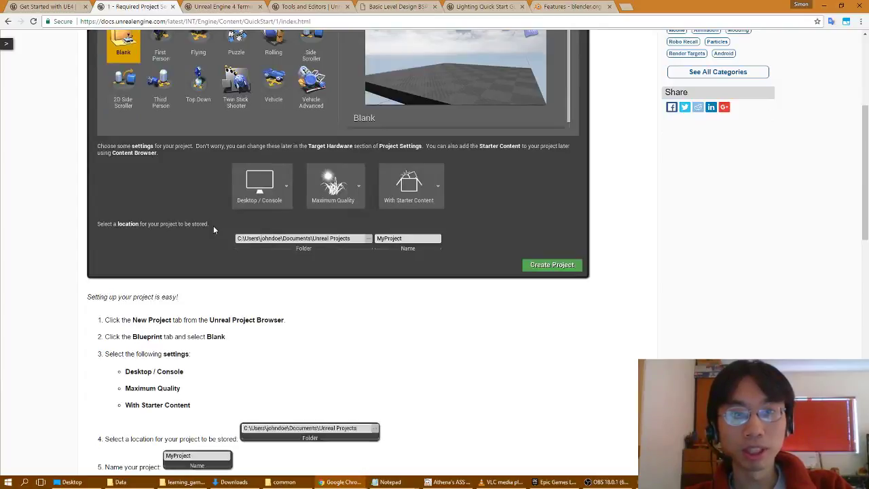
pyautogui.scroll(-1, 213, 230)
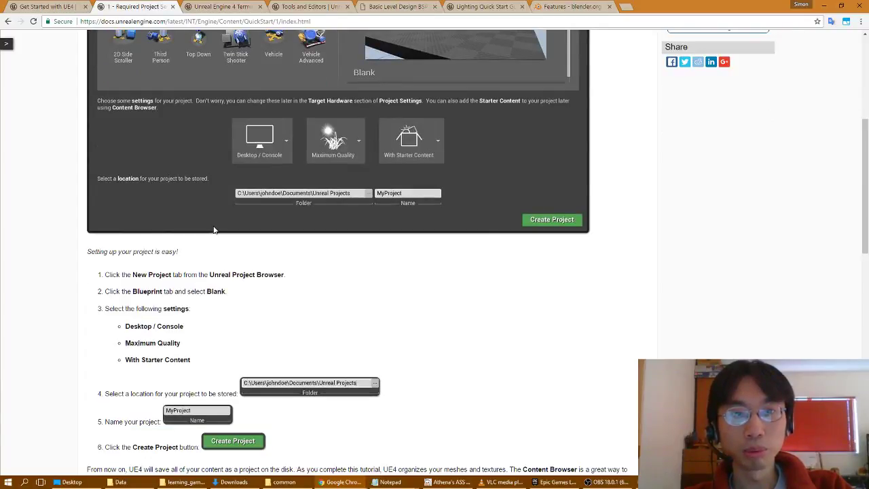
pyautogui.scroll(2, 213, 230)
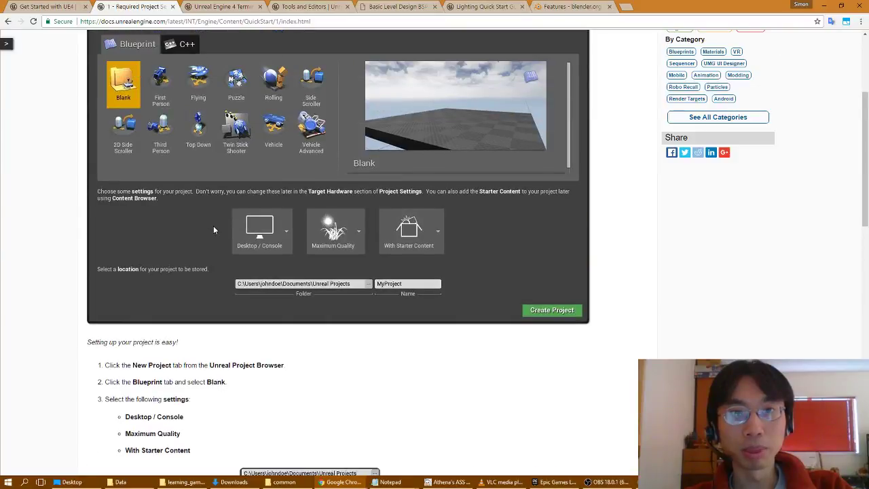
pyautogui.scroll(-2, 213, 230)
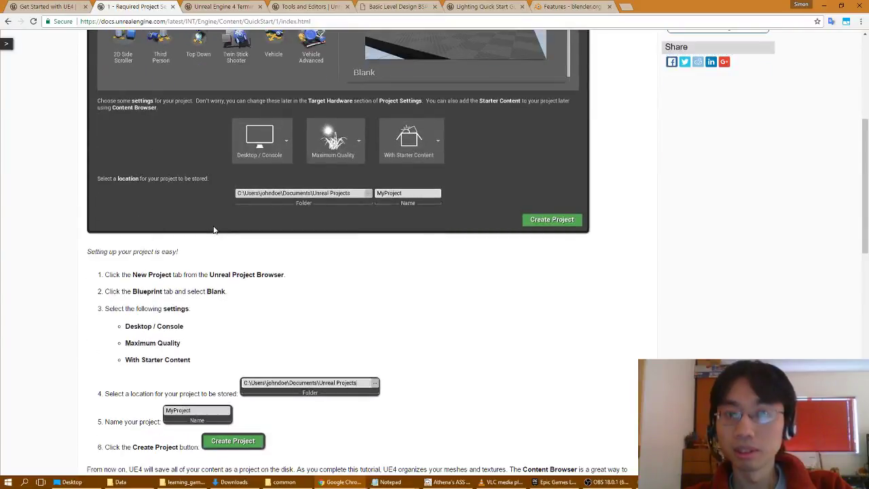
pyautogui.scroll(2, 213, 229)
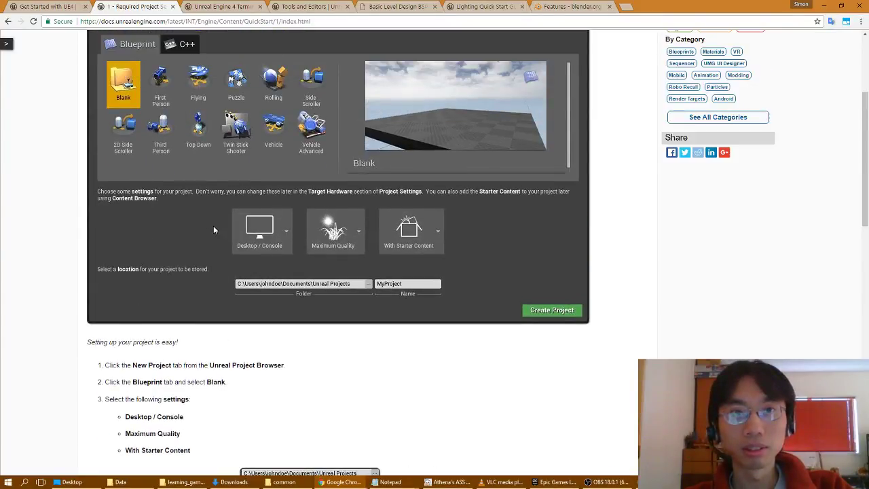
pyautogui.scroll(-1, 213, 225)
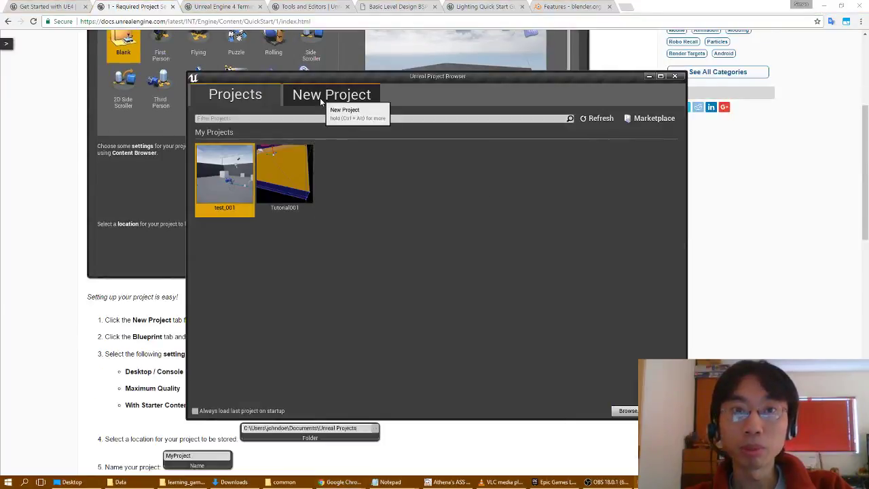
# Choose the Blueprint Blank template and set graphics to Maximum Quality, consulting the setup guide.
pyautogui.click(320, 98)
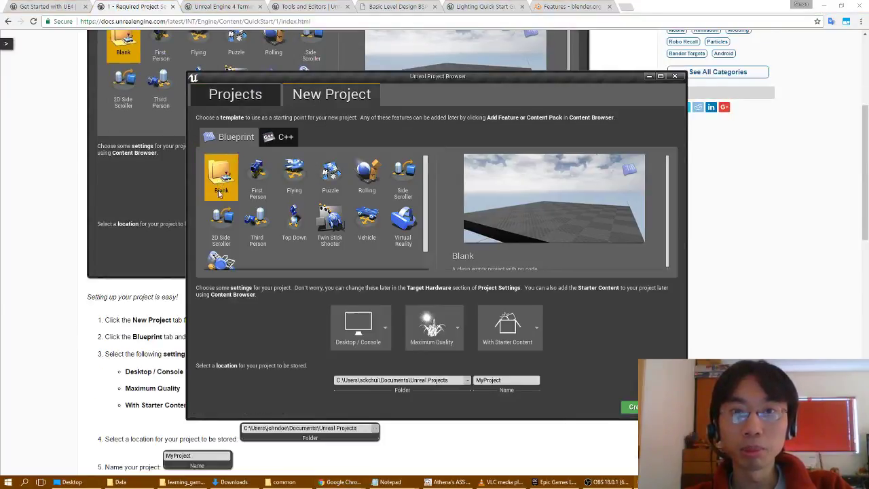
pyautogui.hotkey('alt', 'Tab')
pyautogui.scroll(-1, 209, 366)
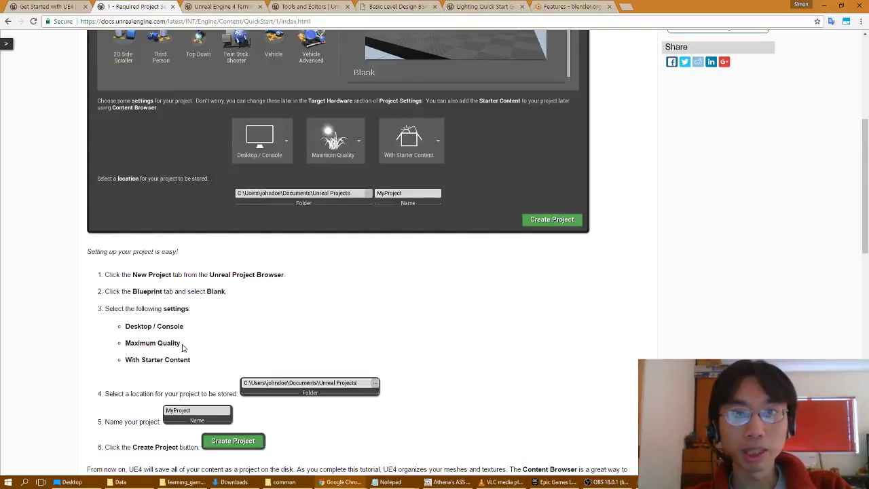
pyautogui.scroll(-2, 187, 360)
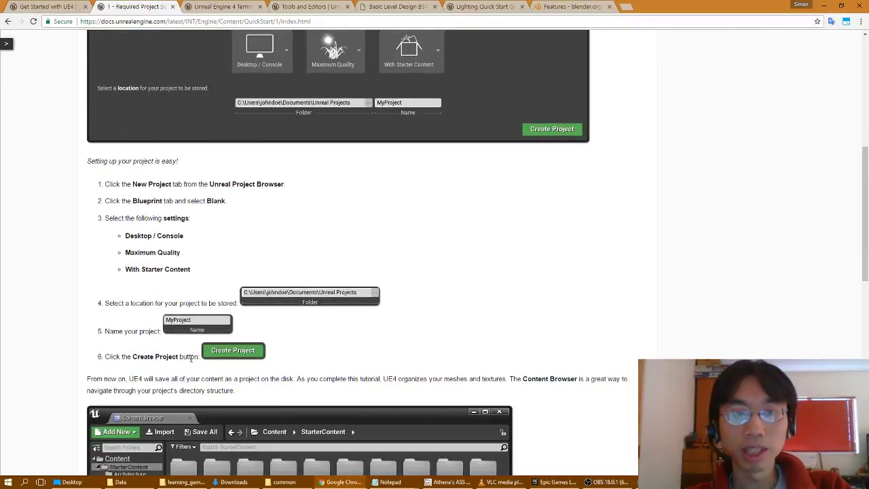
pyautogui.hotkey('alt', 'Tab')
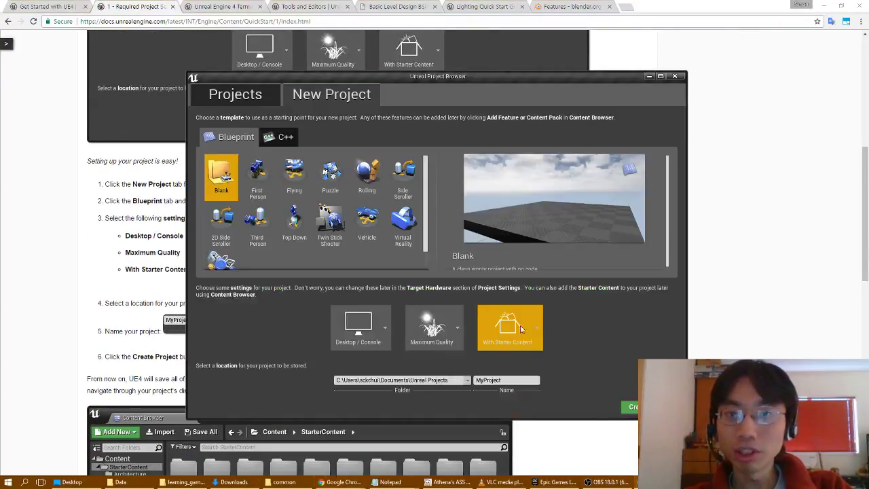
pyautogui.click(457, 333)
pyautogui.click(494, 379)
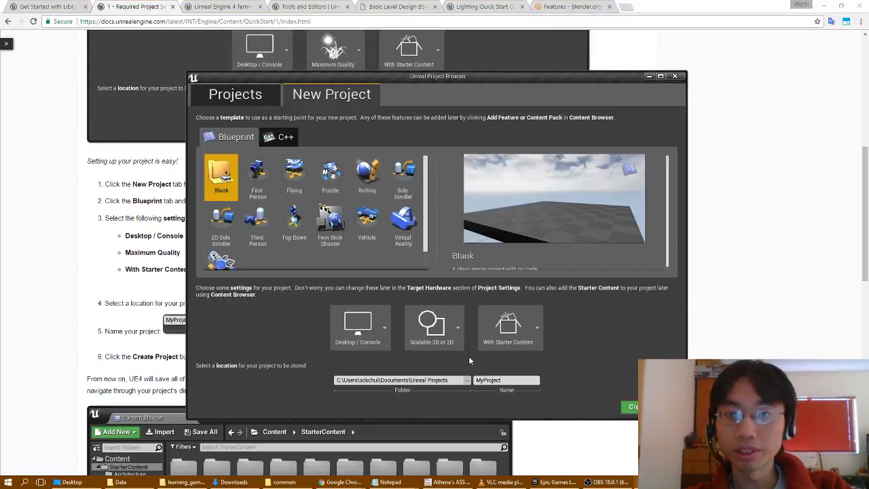
pyautogui.click(458, 336)
pyautogui.click(438, 376)
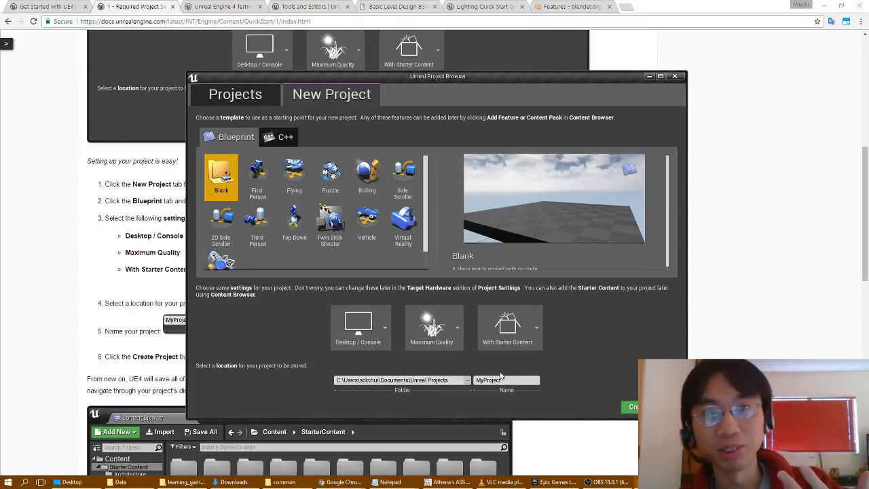
# Recheck the setup instructions in Chrome, then return to the new project settings.
pyautogui.click(84, 334)
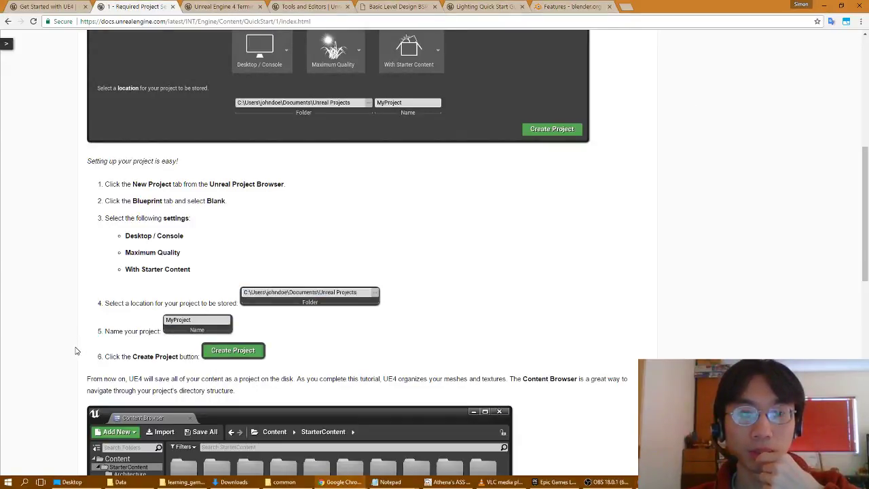
pyautogui.scroll(-1, 75, 351)
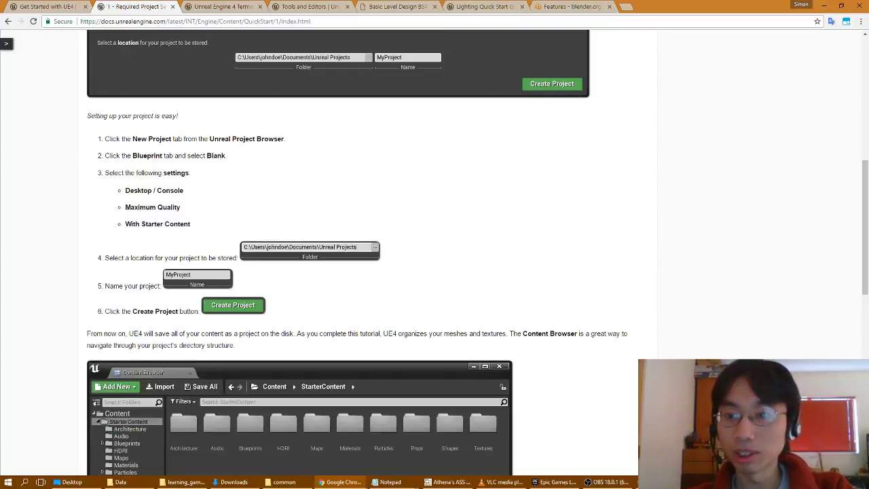
pyautogui.moveTo(662, 482)
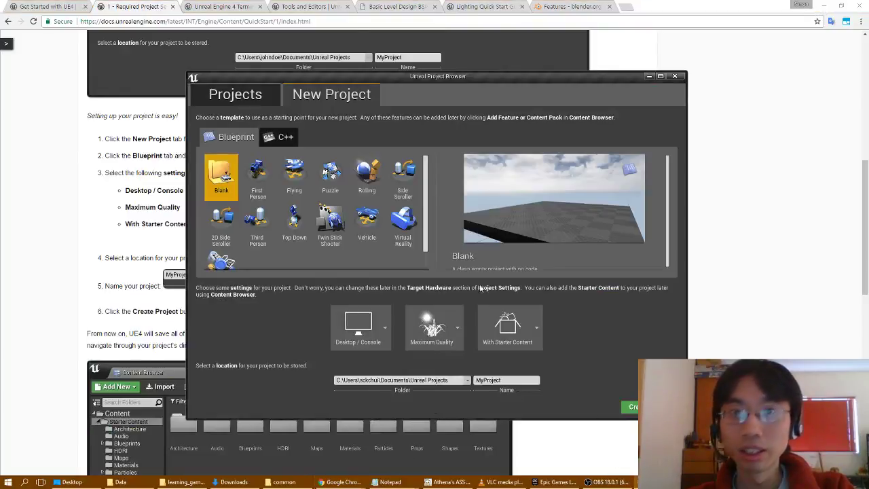
pyautogui.click(235, 93)
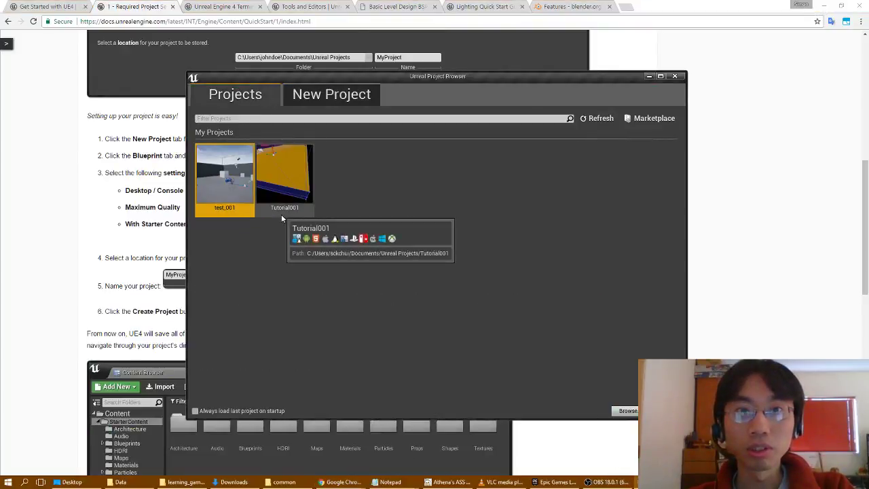
pyautogui.click(337, 95)
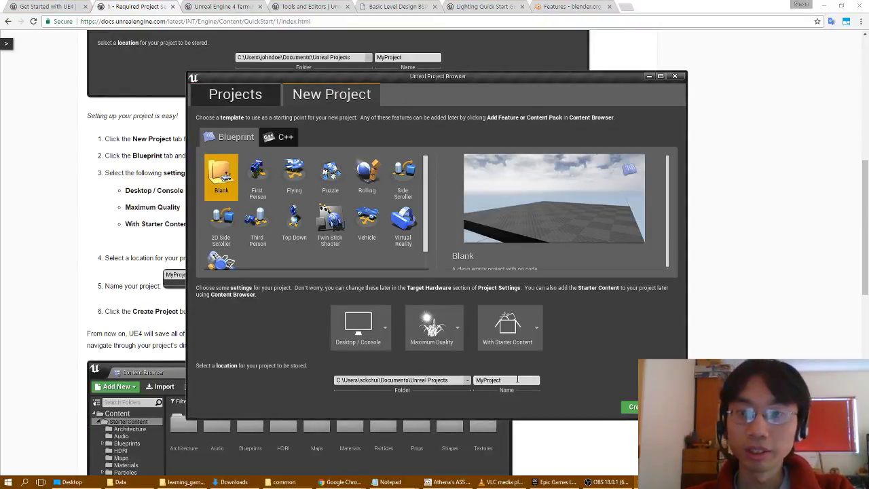
# Name the project Tutorial002 and create it.
pyautogui.press('BackSpace')
pyautogui.press('BackSpace')
pyautogui.press('BackSpace')
pyautogui.write('tu')
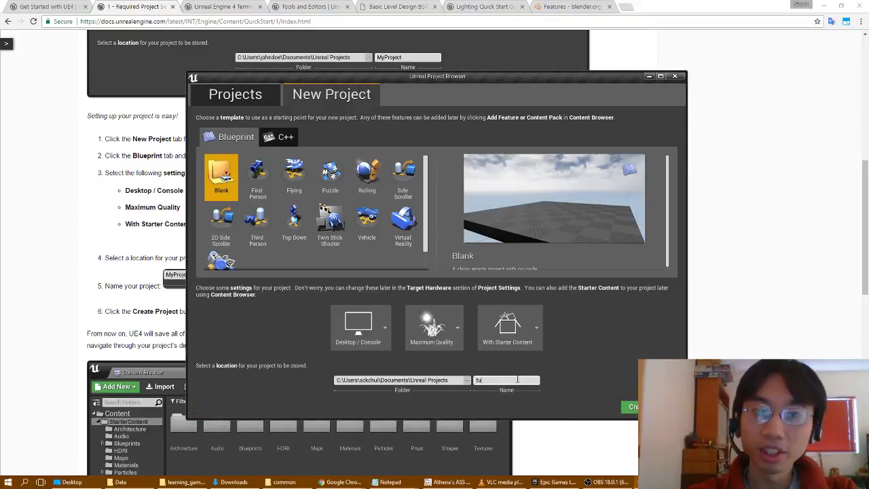
pyautogui.write('toria')
pyautogui.press('BackSpace')
pyautogui.press('BackSpace')
pyautogui.press('BackSpace')
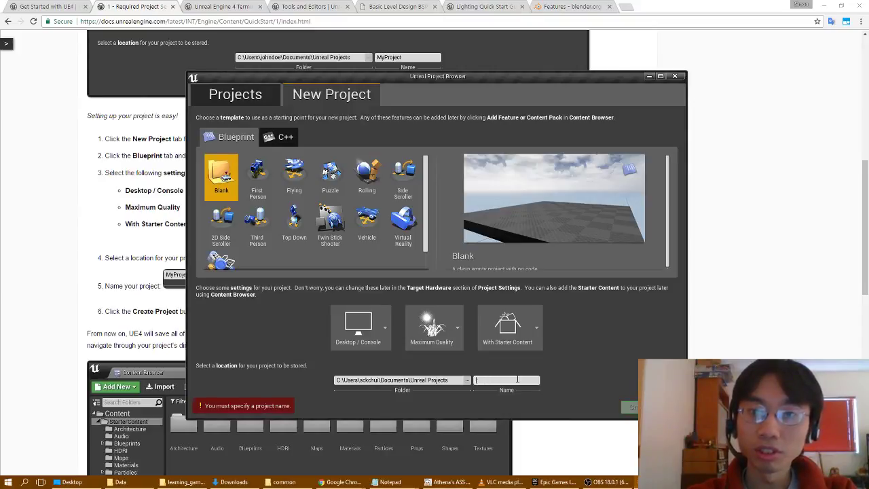
pyautogui.write('tuto')
pyautogui.press('BackSpace')
pyautogui.write('Tuto')
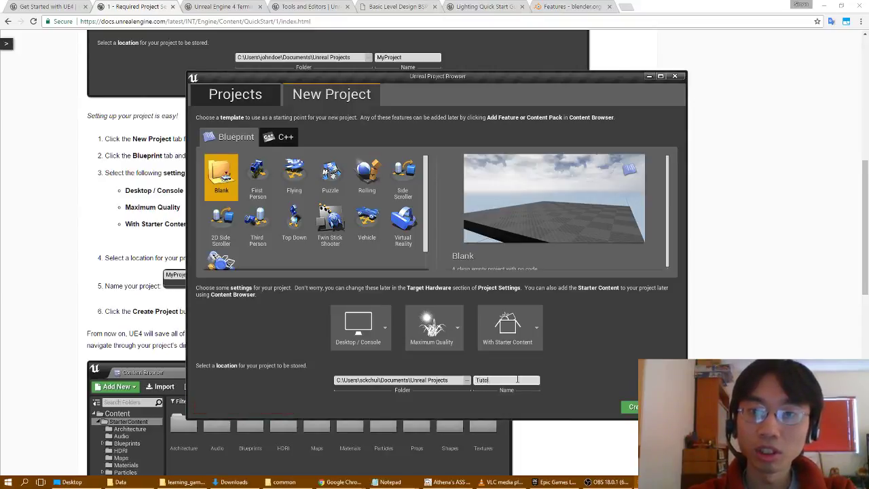
pyautogui.write('rial002')
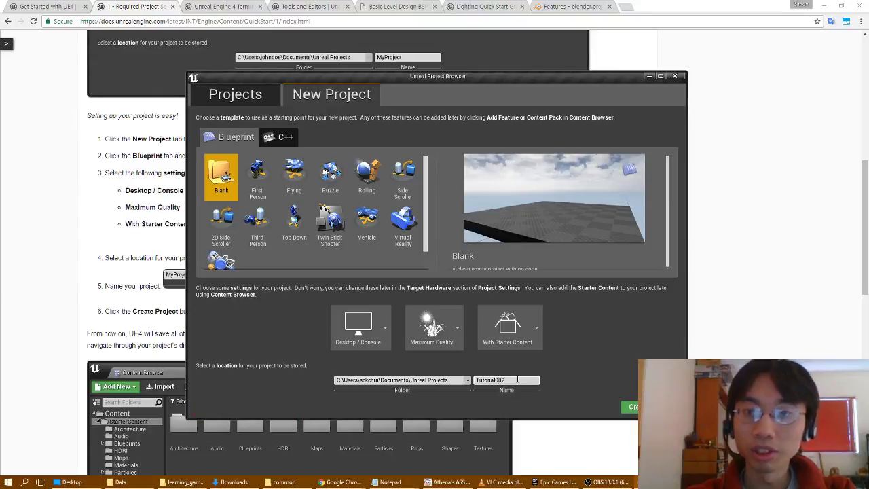
pyautogui.click(631, 406)
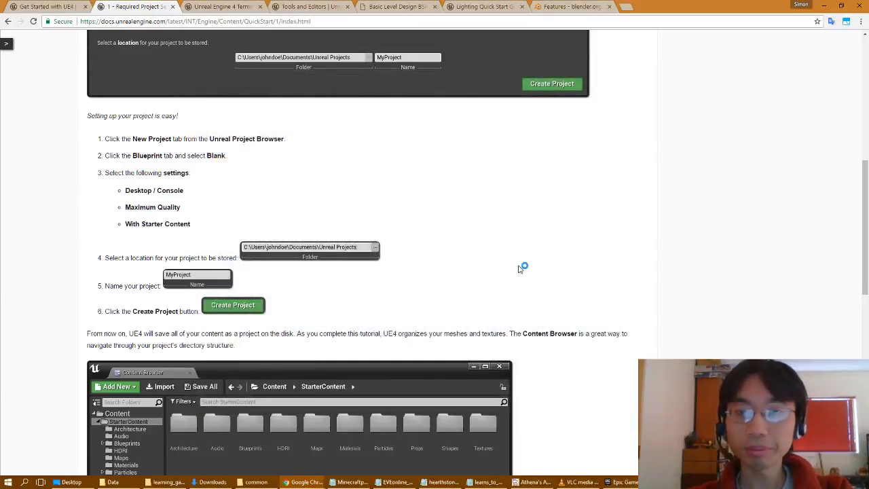
# Scroll to the end of Required Project Setup, checking the editor before returning to the docs.
pyautogui.scroll(-2, 140, 326)
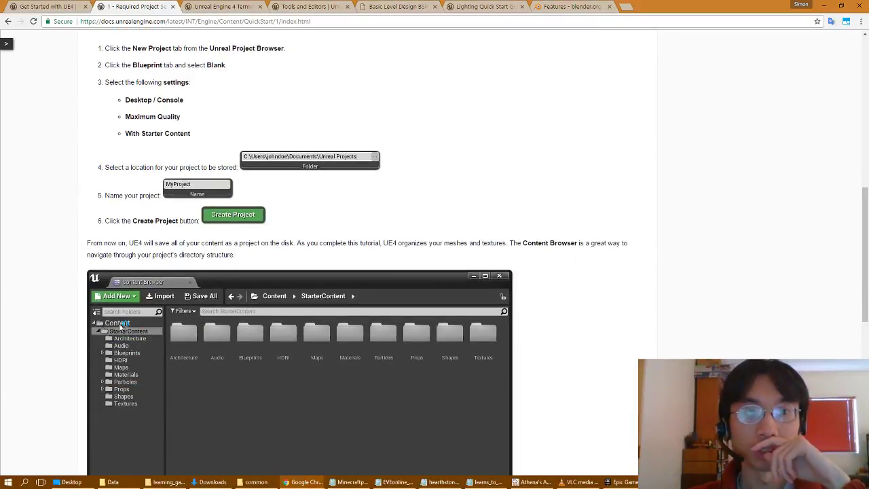
pyautogui.scroll(-1, 41, 319)
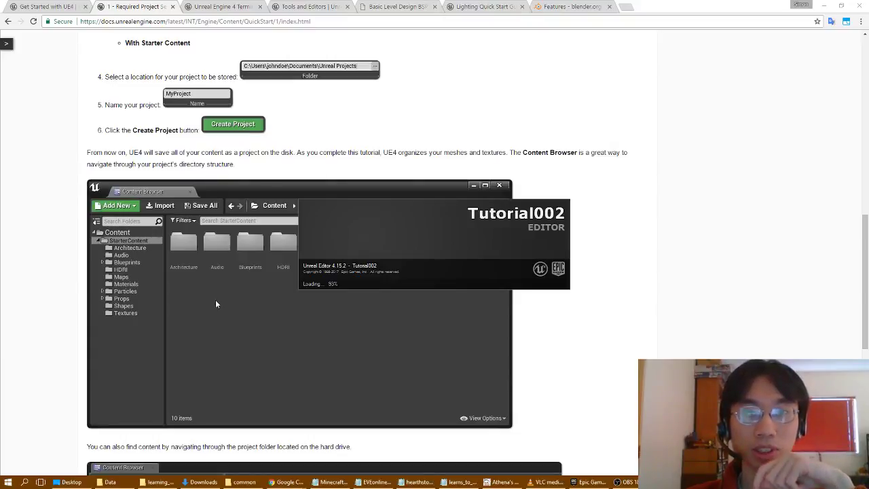
pyautogui.scroll(-2, 208, 297)
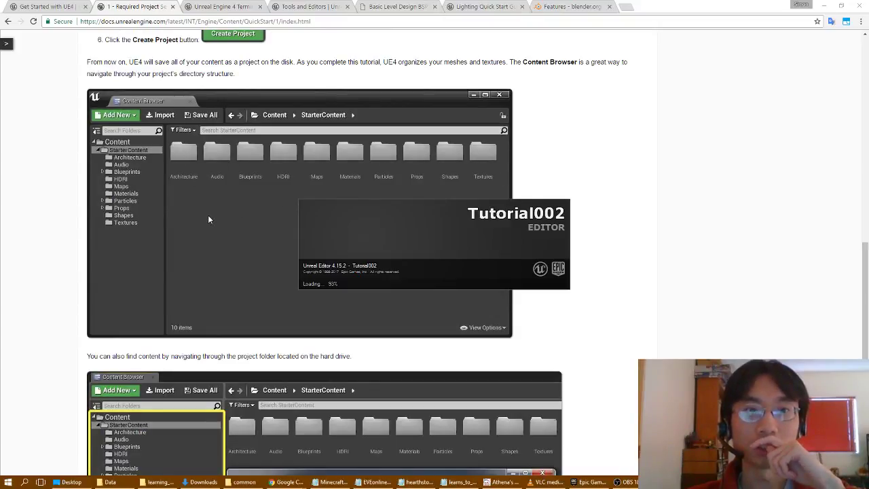
pyautogui.scroll(-1, 209, 220)
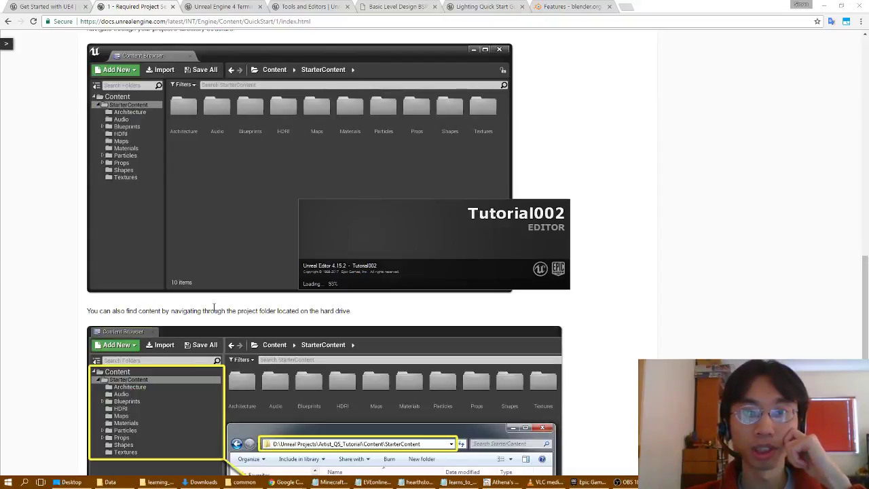
pyautogui.scroll(-1, 215, 312)
pyautogui.scroll(-2, 217, 319)
pyautogui.scroll(-1, 220, 331)
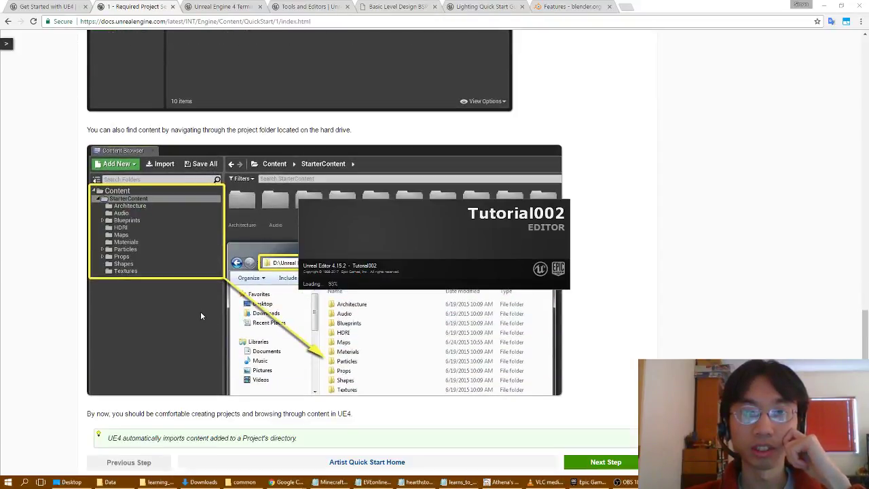
pyautogui.scroll(1, 201, 316)
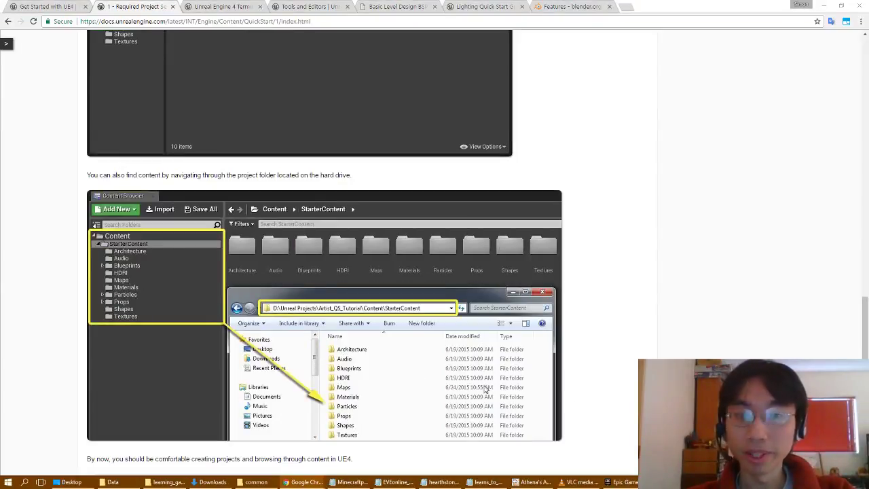
pyautogui.scroll(-1, 485, 389)
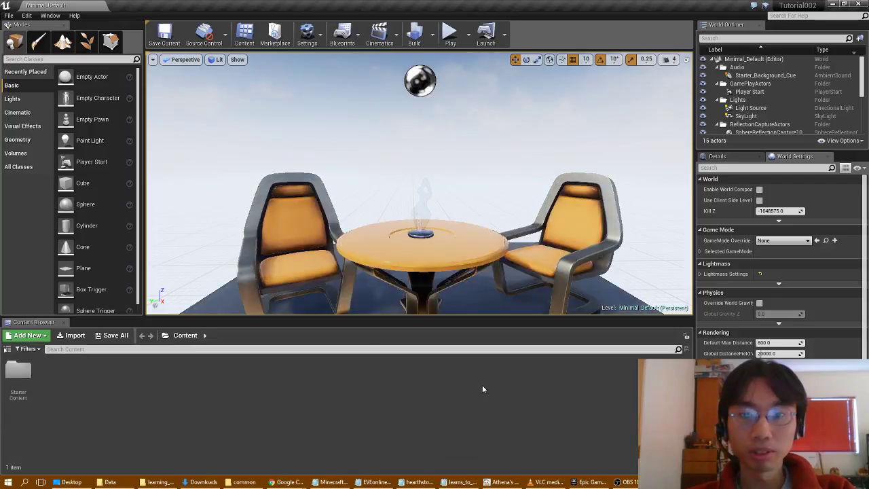
pyautogui.moveTo(309, 478)
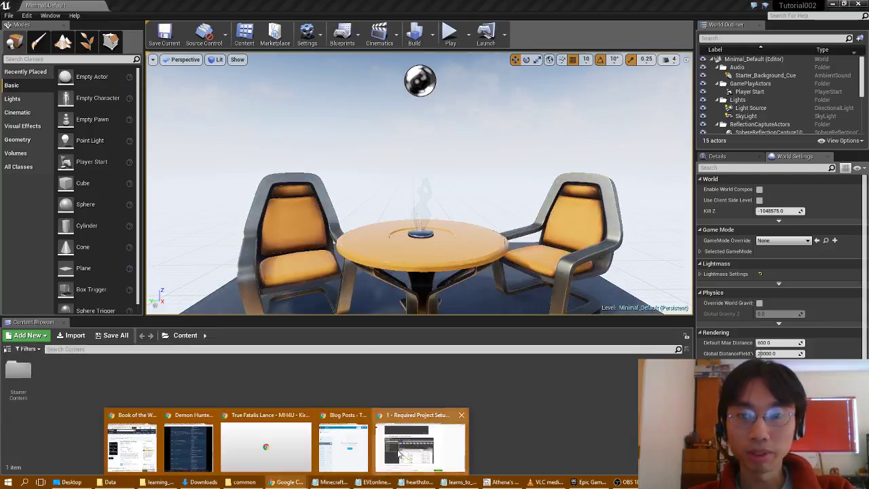
pyautogui.click(421, 441)
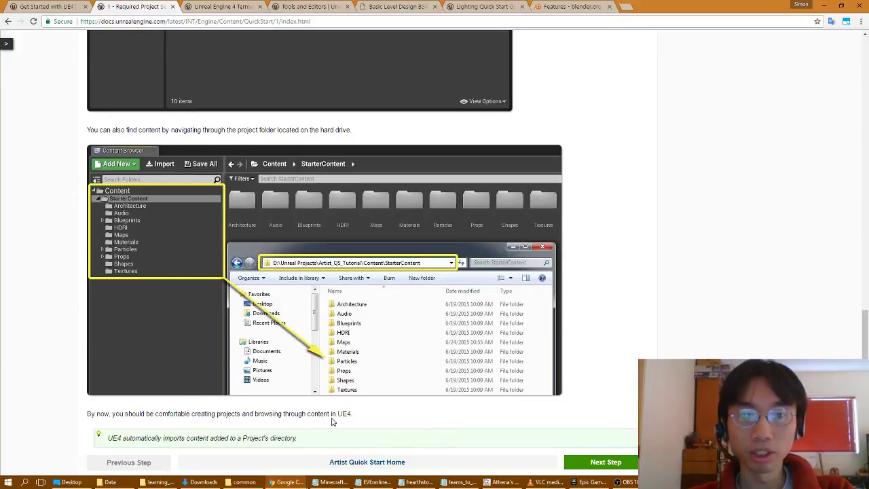
pyautogui.scroll(-1, 332, 422)
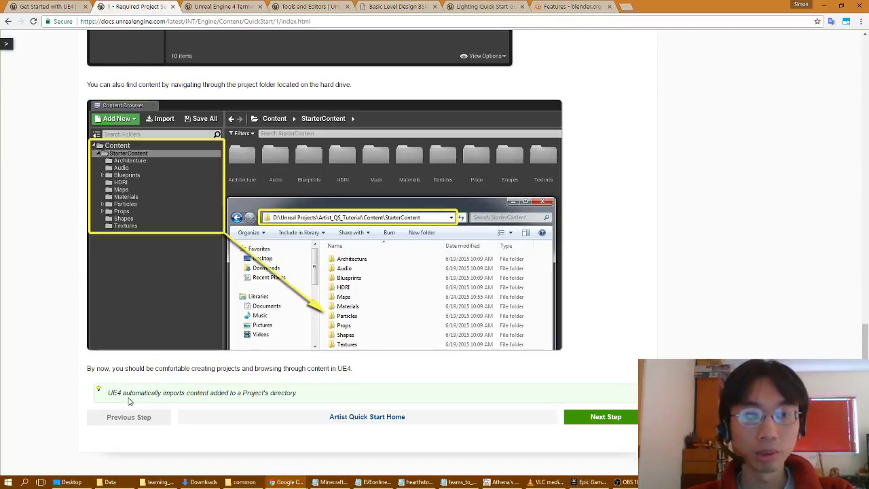
# Go to the 1.1 Creating Folders step and scroll down to its Sample Assets link.
pyautogui.click(609, 417)
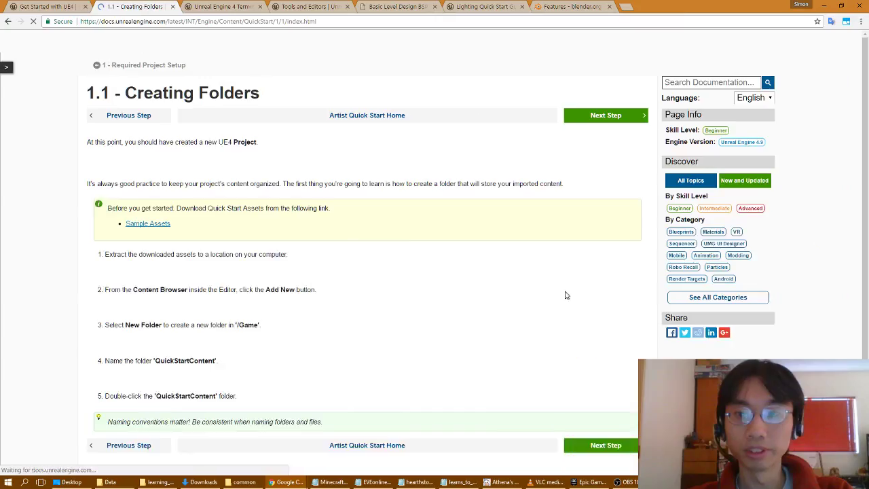
pyautogui.scroll(-1, 464, 255)
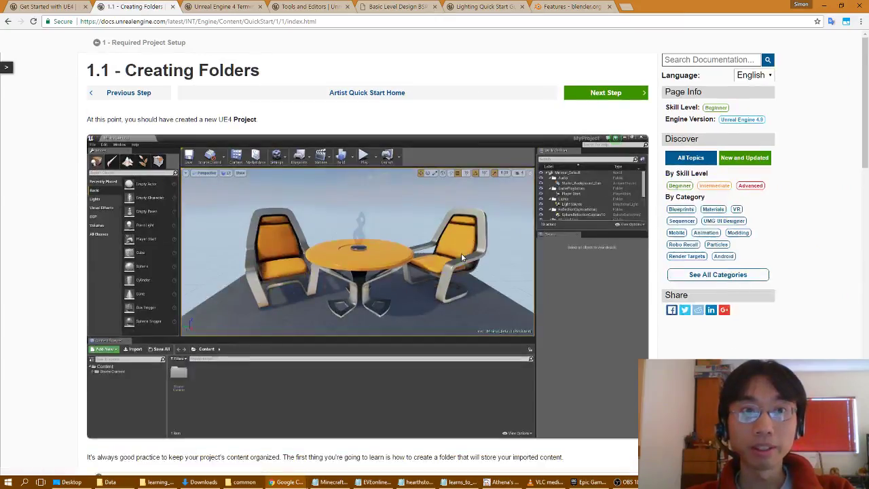
pyautogui.scroll(1, 461, 255)
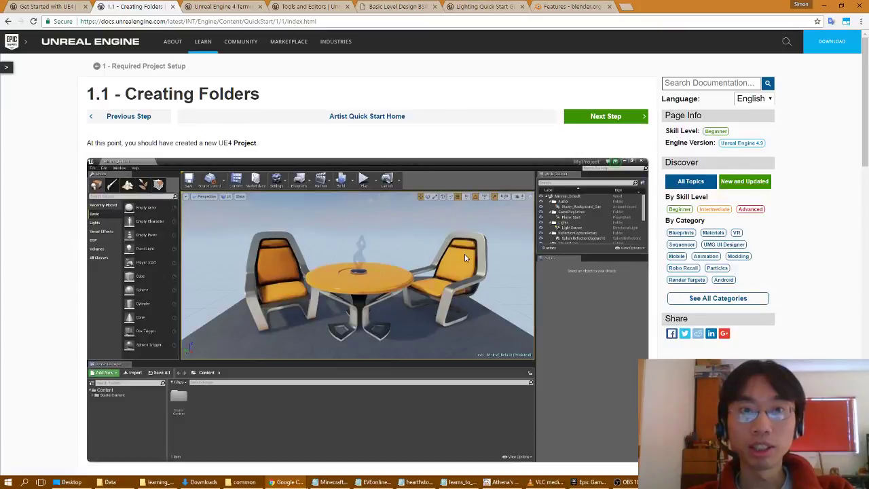
pyautogui.hotkey('alt', 'Tab')
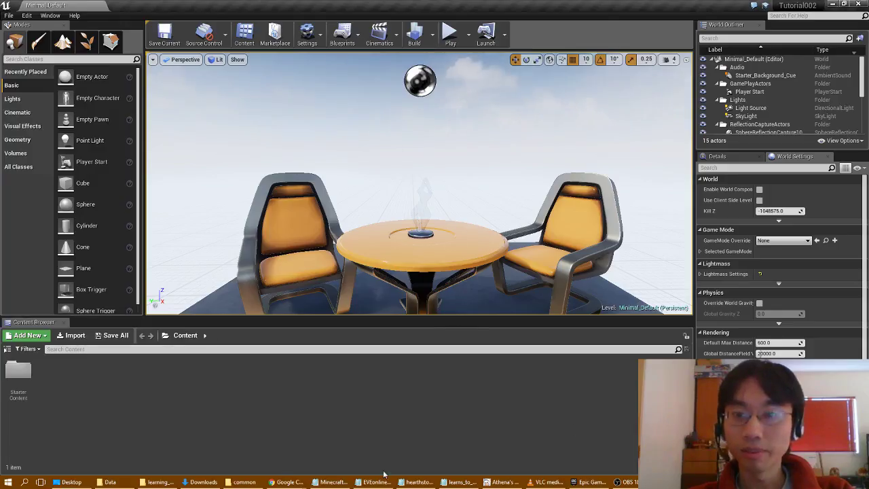
pyautogui.moveTo(289, 482)
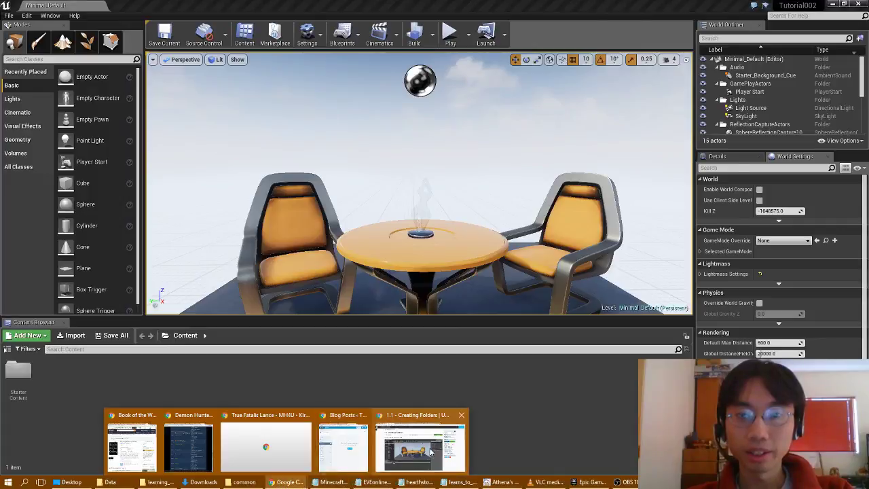
pyautogui.click(430, 451)
pyautogui.scroll(-4, 435, 339)
pyautogui.scroll(-1, 430, 352)
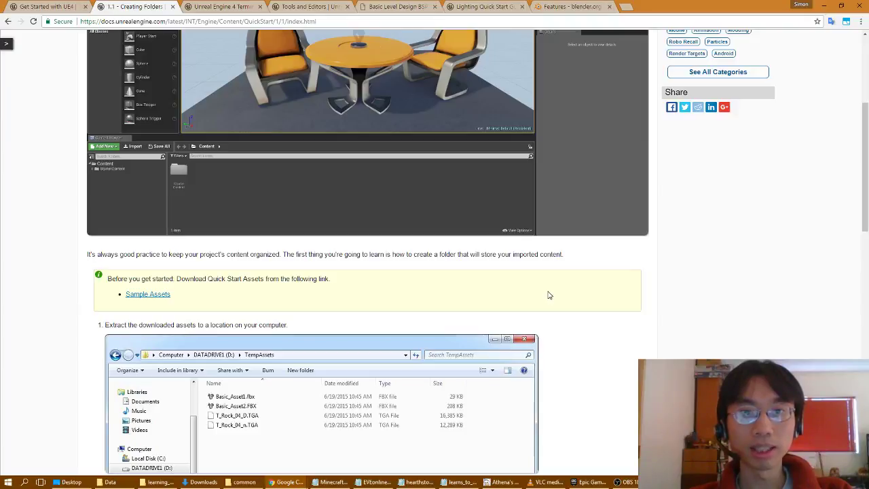
# Download QuickStartSampleAssets.zip and scroll down to the Add New > New Folder steps.
pyautogui.middleClick(165, 297)
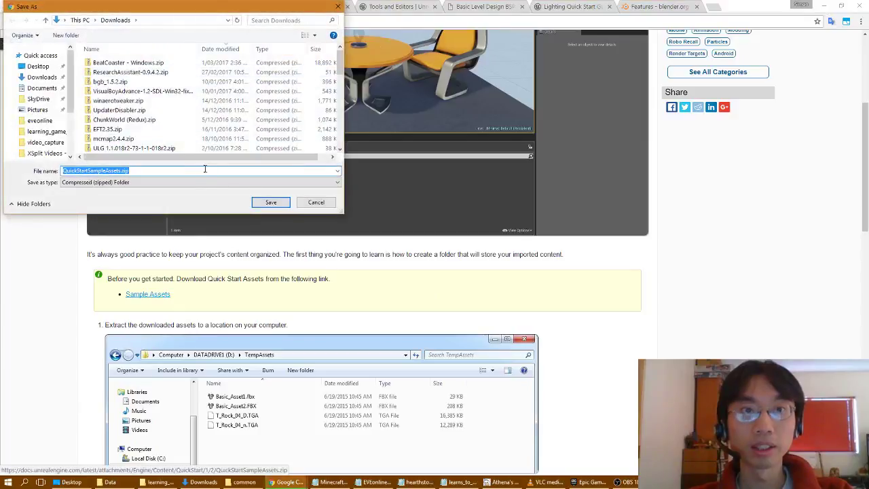
pyautogui.click(262, 202)
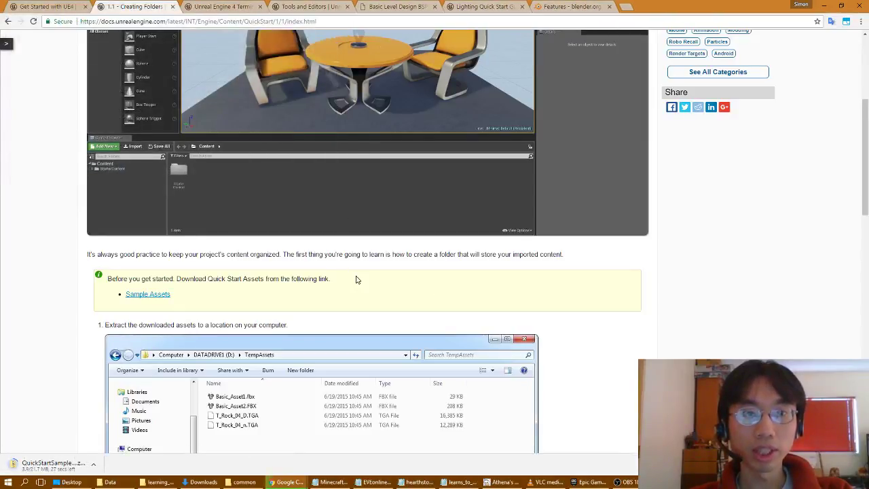
pyautogui.scroll(-2, 356, 279)
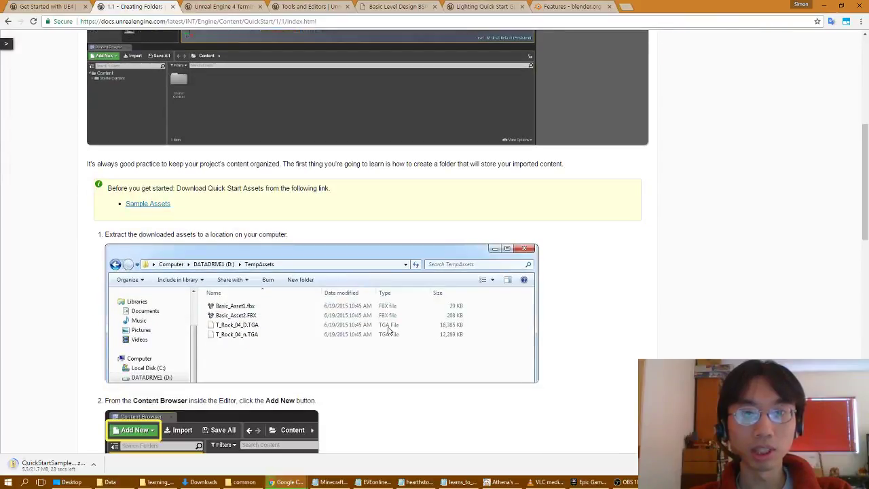
pyautogui.scroll(-2, 440, 376)
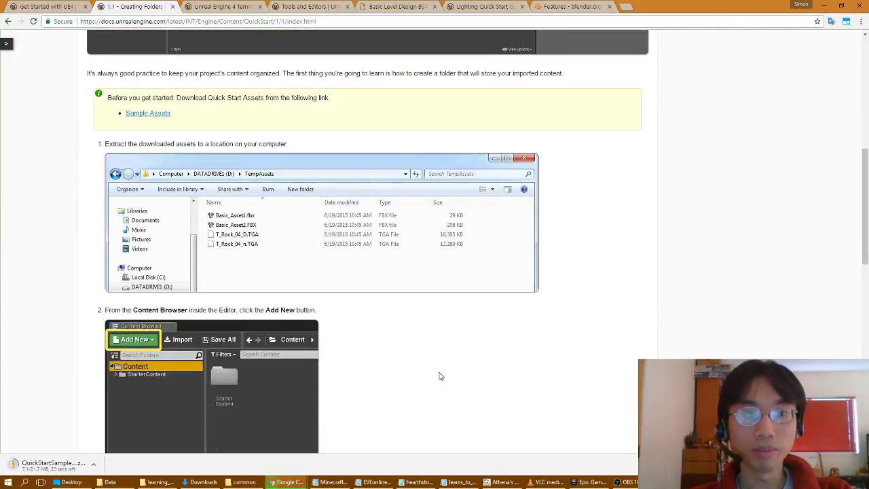
pyautogui.scroll(-3, 439, 376)
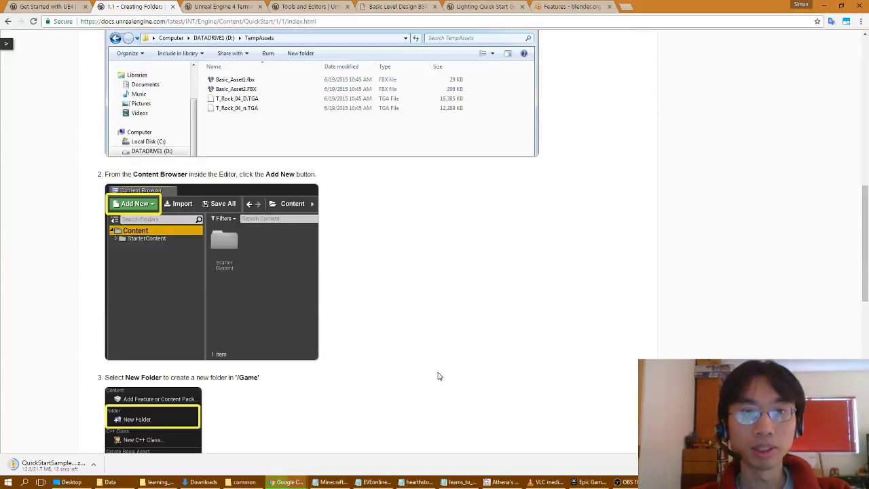
pyautogui.scroll(-2, 439, 376)
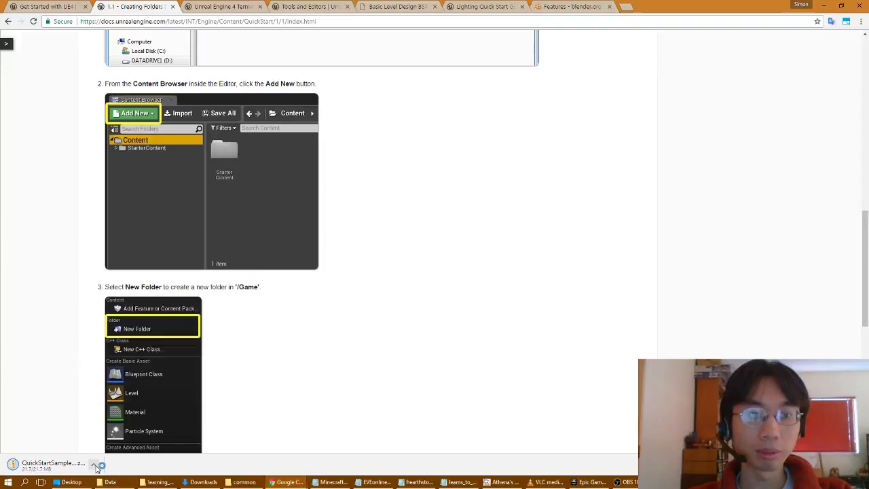
# Show the downloaded sample assets zip in its folder and start Extract All.
pyautogui.click(95, 467)
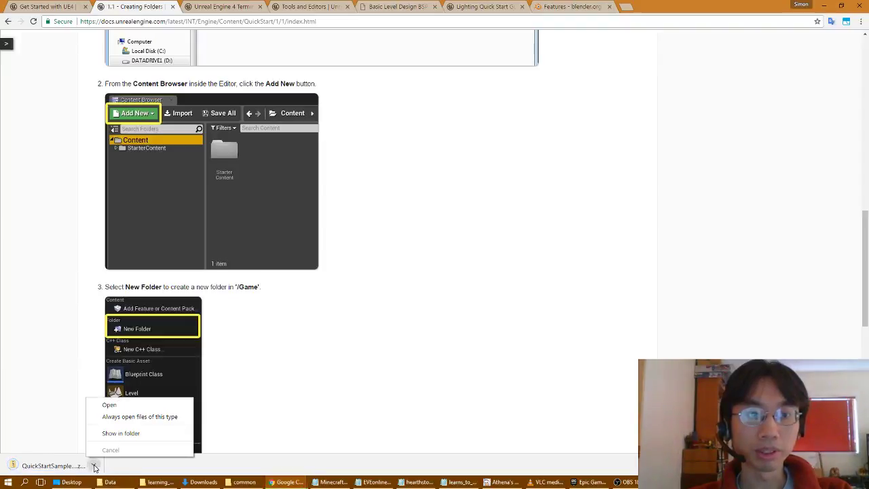
pyautogui.click(152, 405)
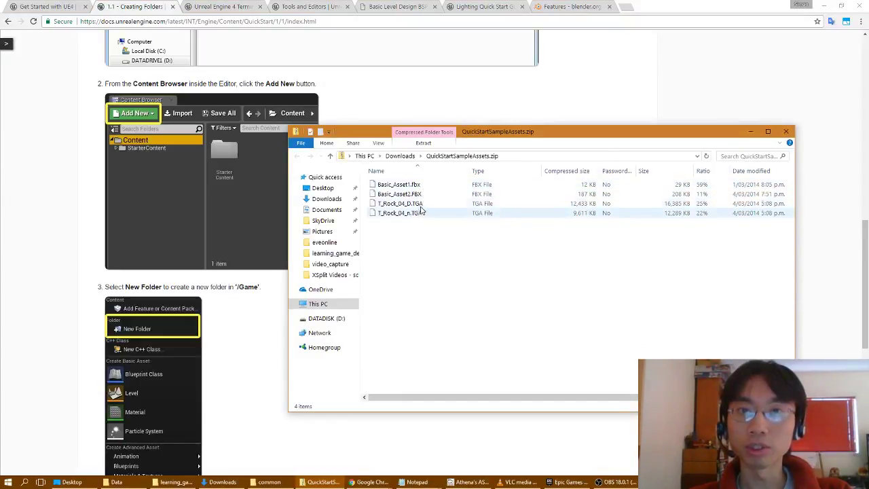
pyautogui.rightClick(360, 249)
pyautogui.click(492, 265)
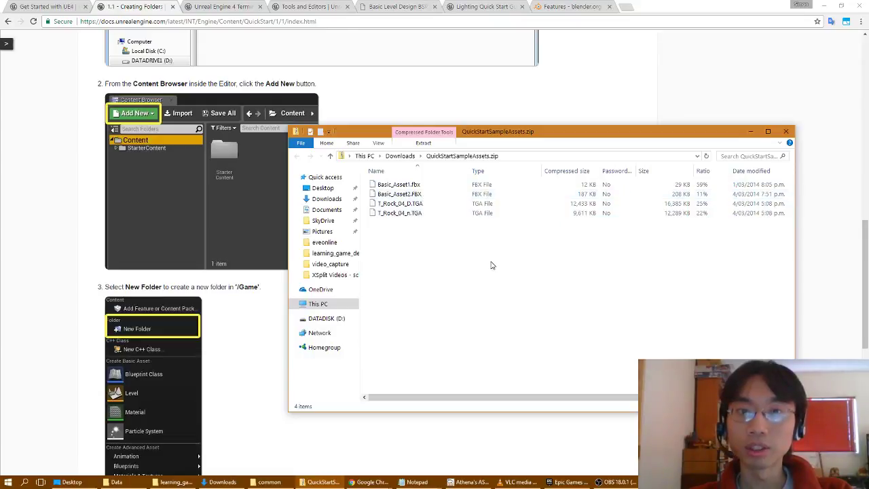
pyautogui.rightClick(446, 258)
pyautogui.click(420, 345)
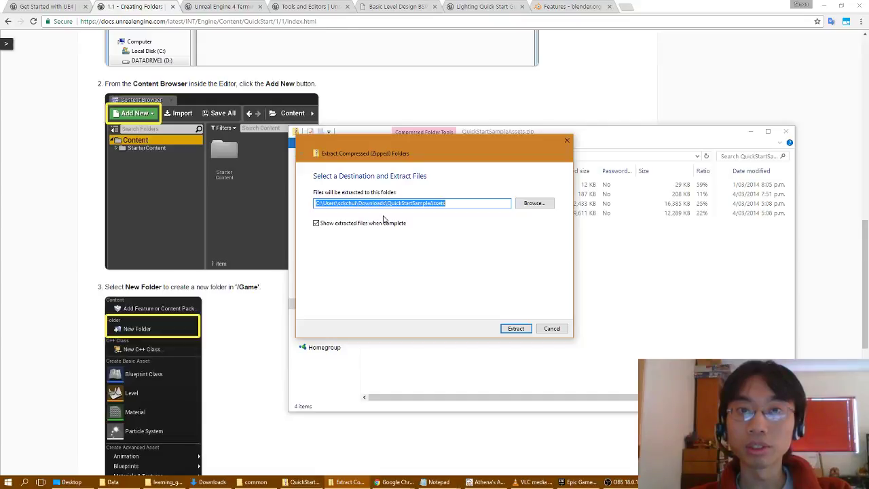
# Extract the files into a new Desktop folder named ue4assets and close the zip window.
pyautogui.click(533, 204)
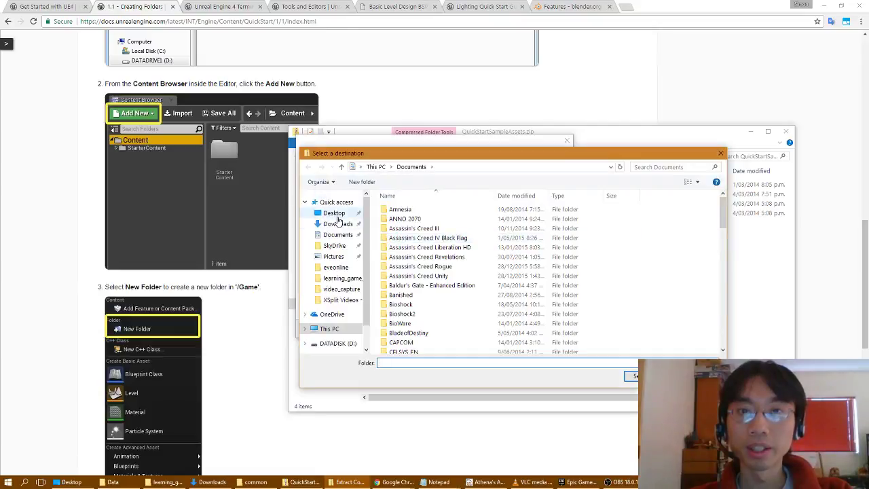
pyautogui.click(338, 216)
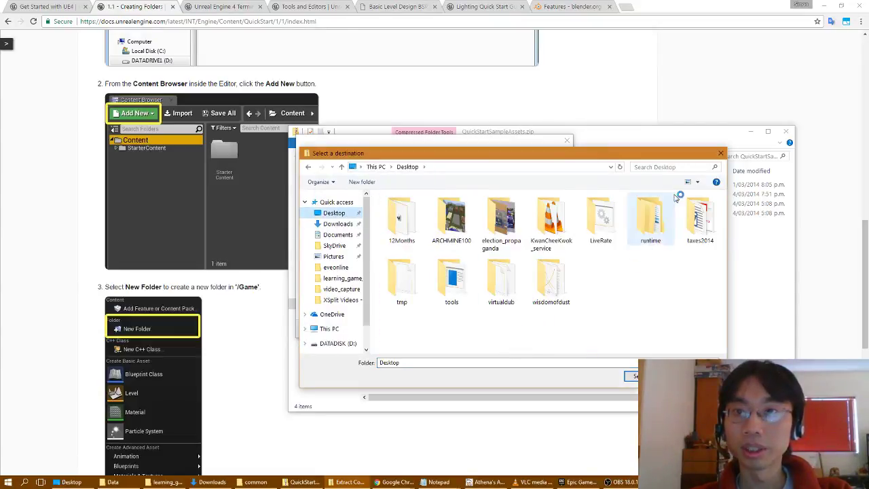
pyautogui.click(364, 184)
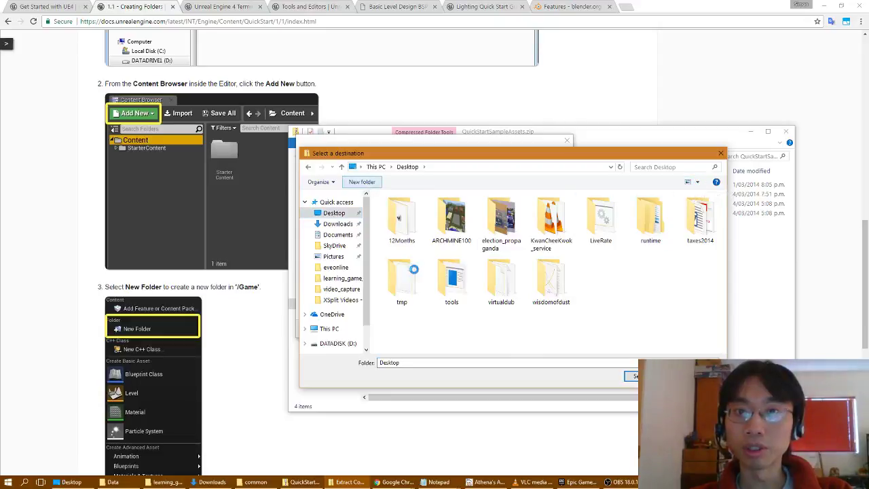
pyautogui.write('ue')
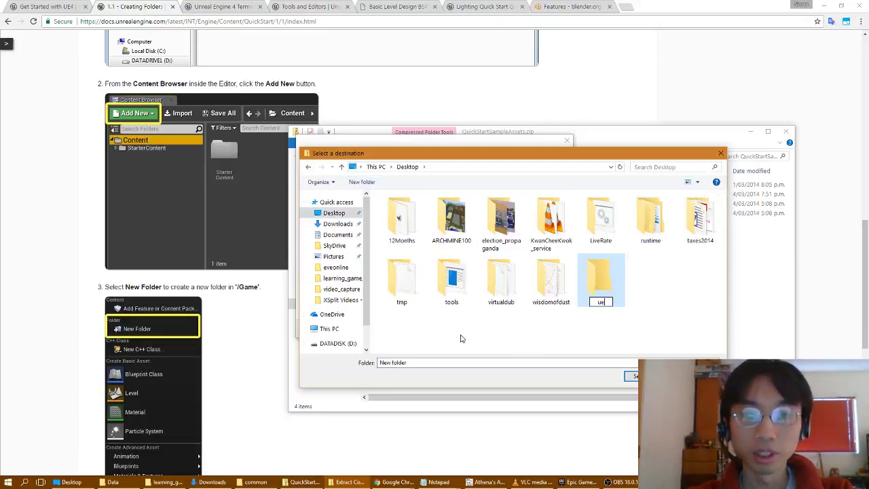
pyautogui.write('4as')
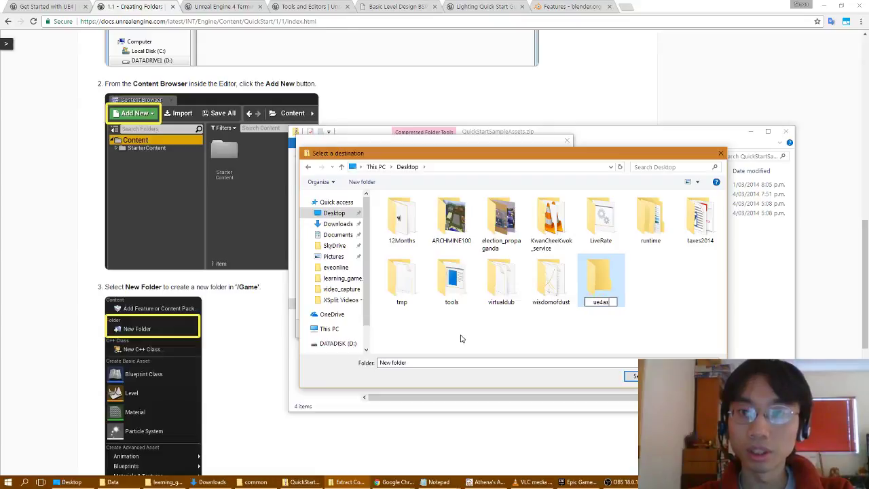
pyautogui.write('sets')
pyautogui.press('Return')
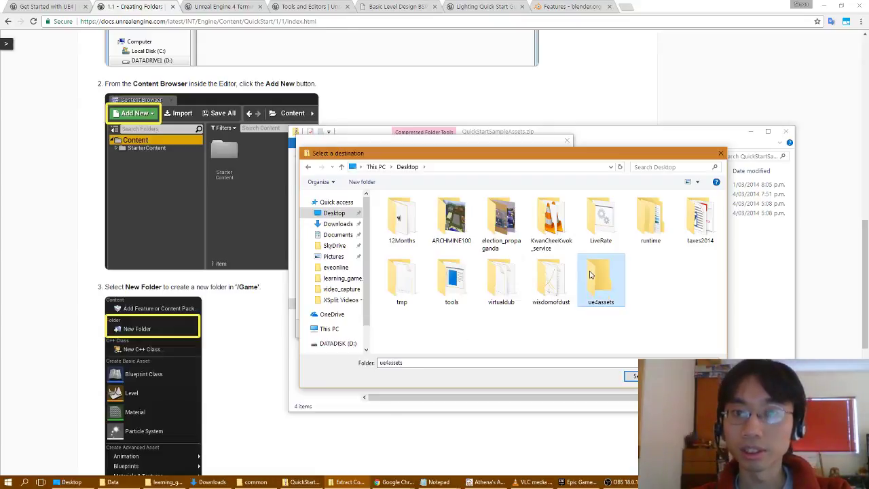
pyautogui.press('Return')
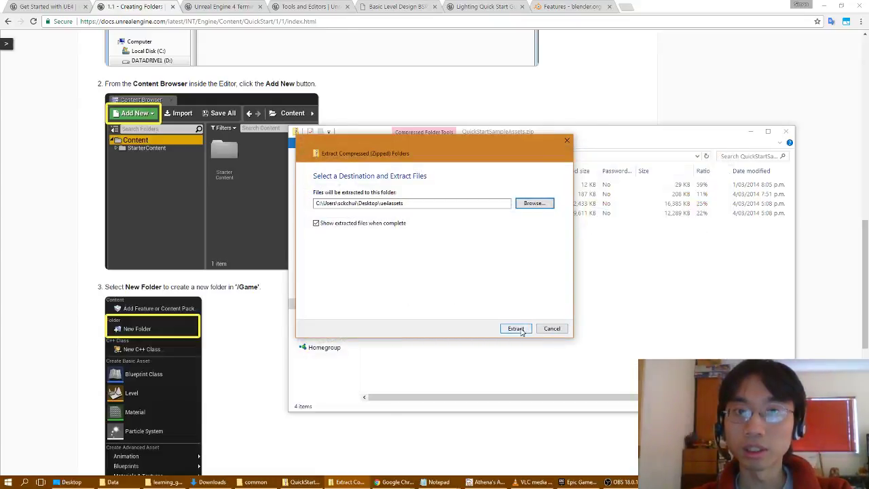
pyautogui.click(519, 330)
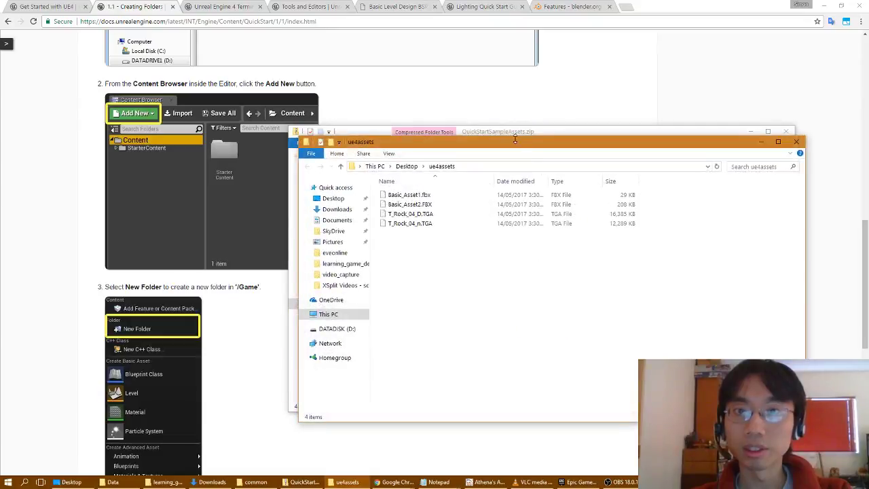
pyautogui.click(786, 132)
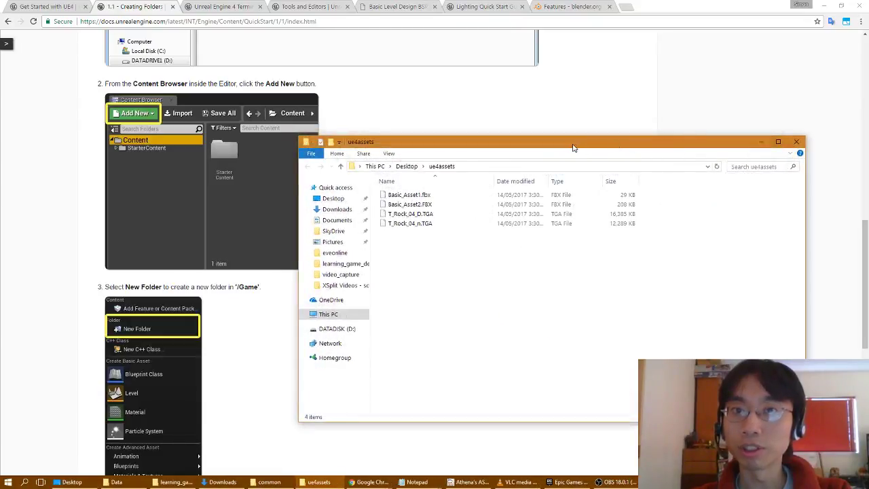
pyautogui.moveTo(550, 135); pyautogui.dragTo(601, 141)
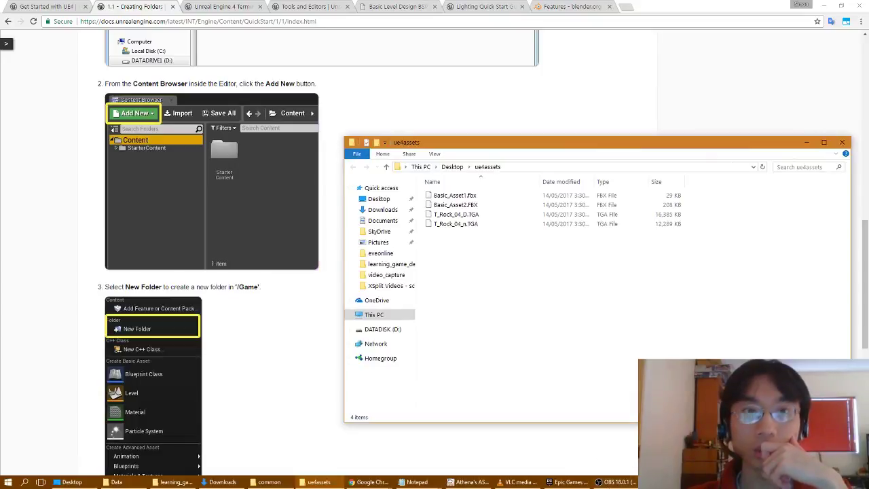
# In Unreal Editor, create a new folder under Content in the Content Browser.
pyautogui.hotkey('alt', 'Tab')
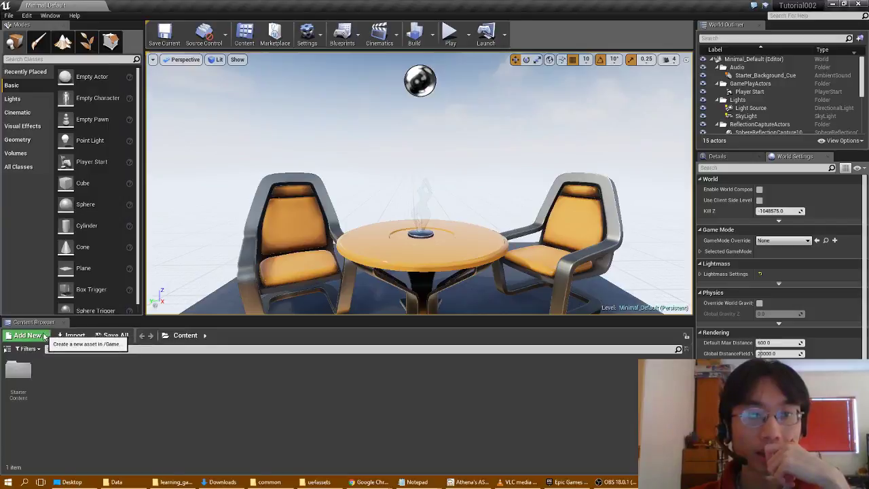
pyautogui.click(50, 334)
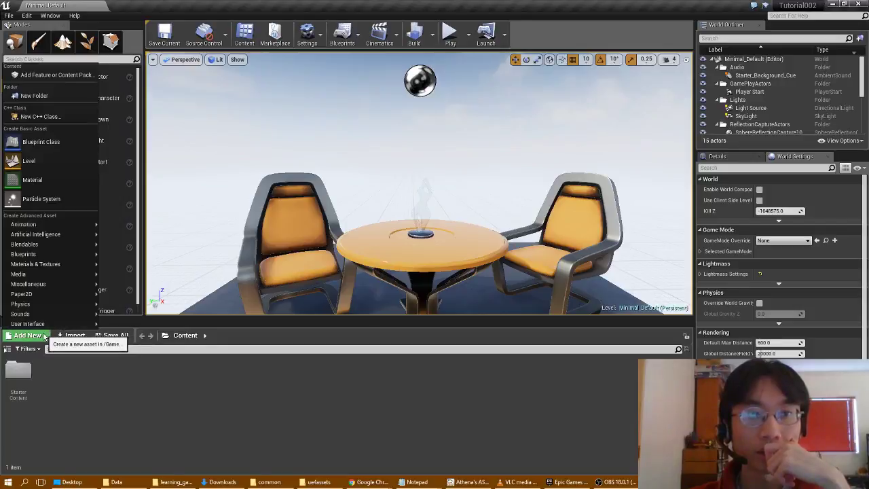
pyautogui.click(60, 97)
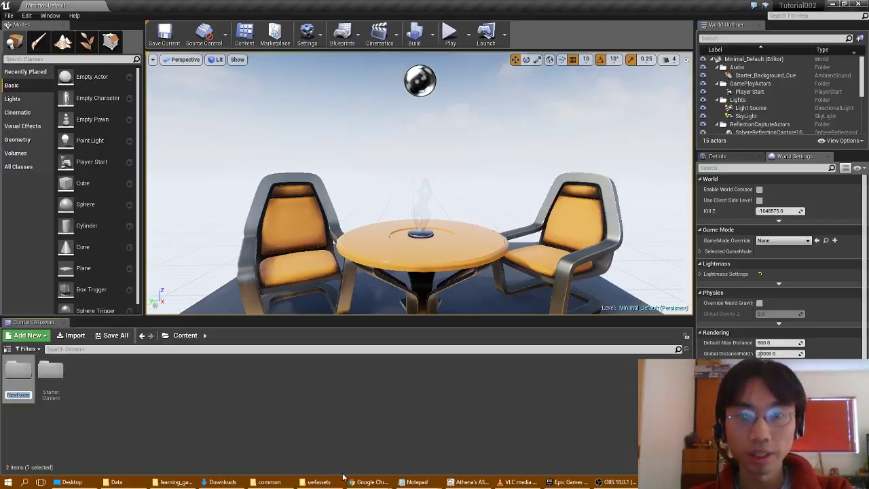
# Read through the Creating Folders documentation page in Chrome.
pyautogui.moveTo(370, 481)
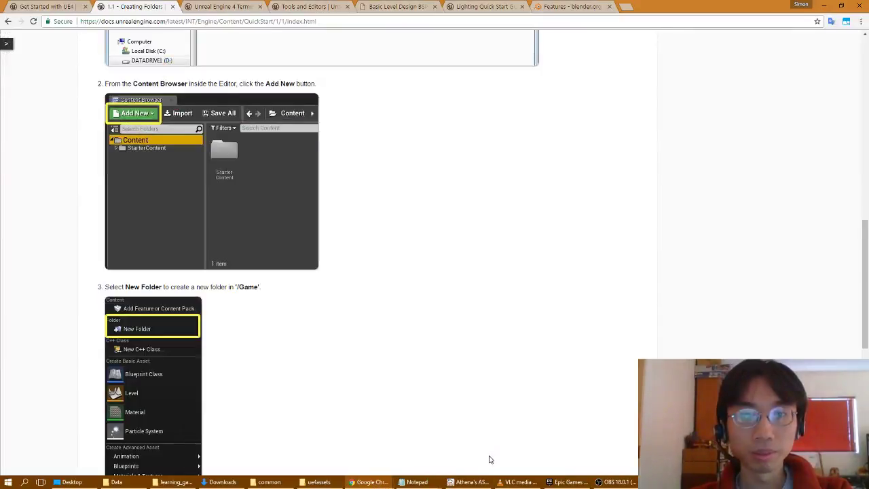
pyautogui.click(489, 459)
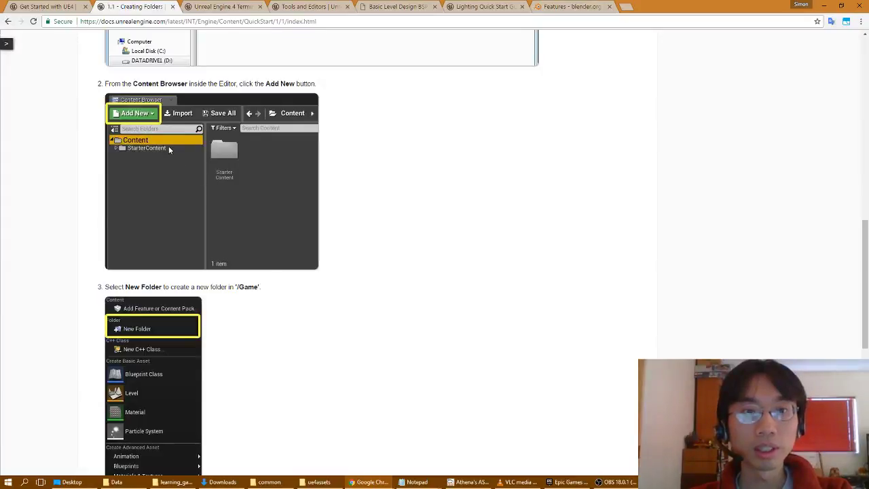
pyautogui.scroll(-2, 169, 148)
pyautogui.scroll(-1, 189, 164)
pyautogui.scroll(-2, 209, 202)
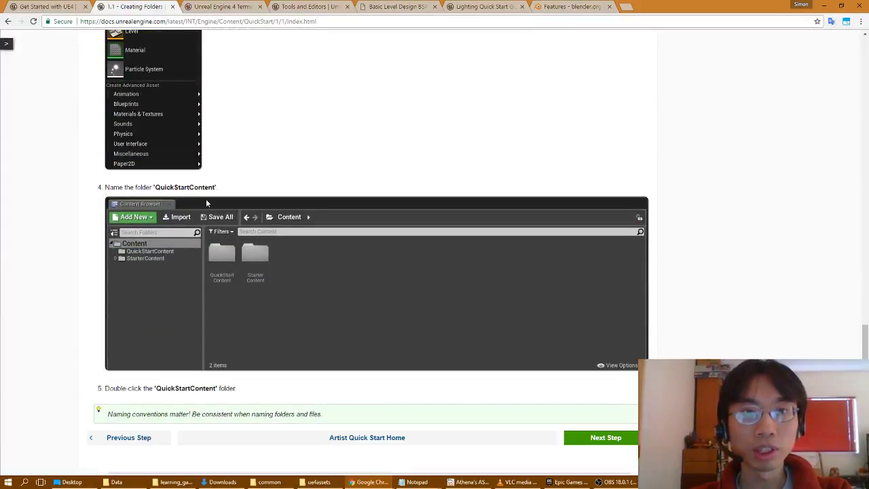
pyautogui.scroll(-1, 207, 202)
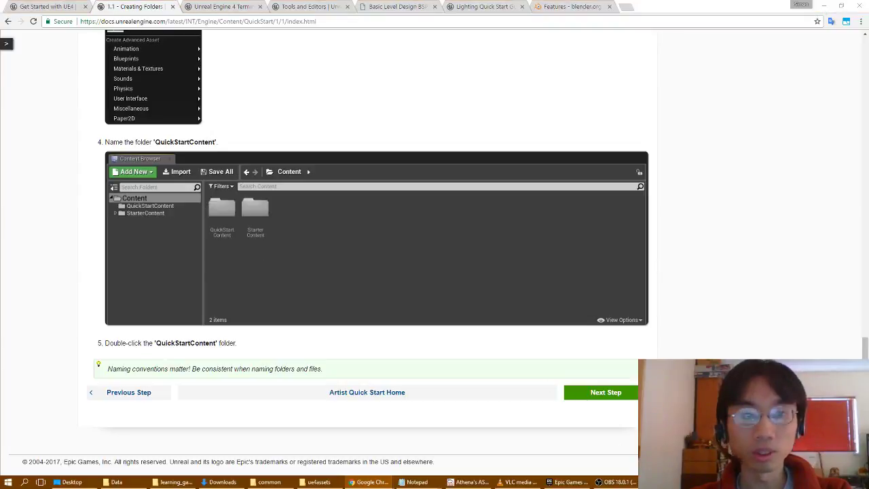
# Rename the new folder to QuickStartContent and open it.
pyautogui.hotkey('alt', 'Tab')
pyautogui.rightClick(21, 377)
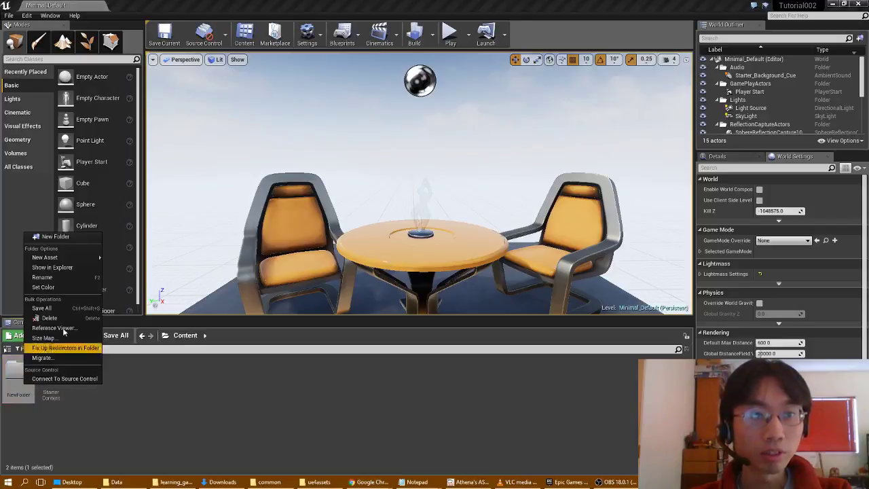
pyautogui.click(64, 277)
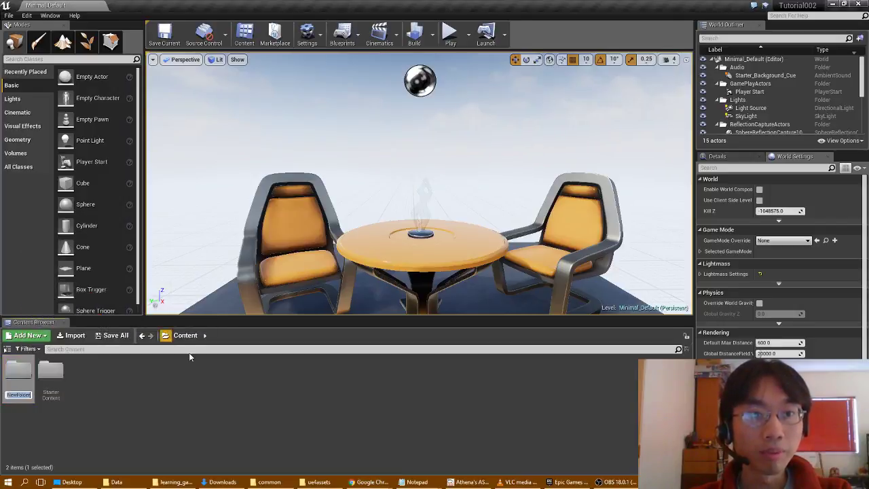
pyautogui.write('Ga')
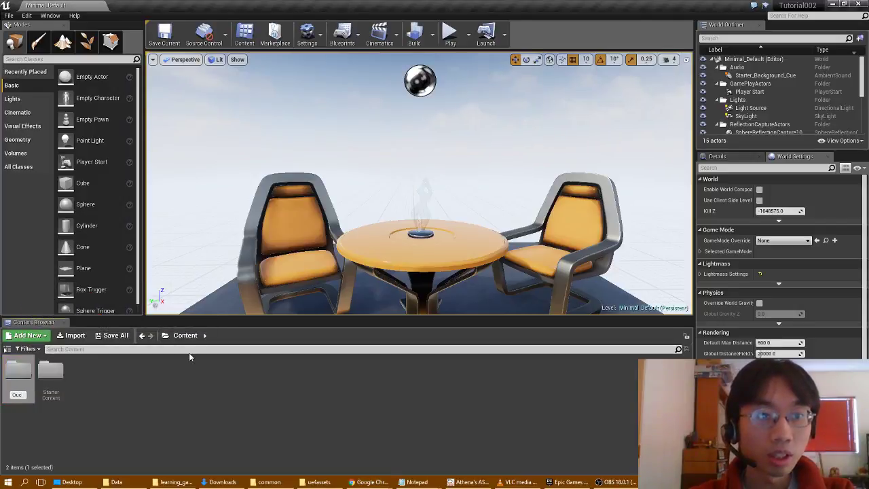
pyautogui.write('ckSt')
pyautogui.write('artCo')
pyautogui.write('ntent')
pyautogui.press('Return')
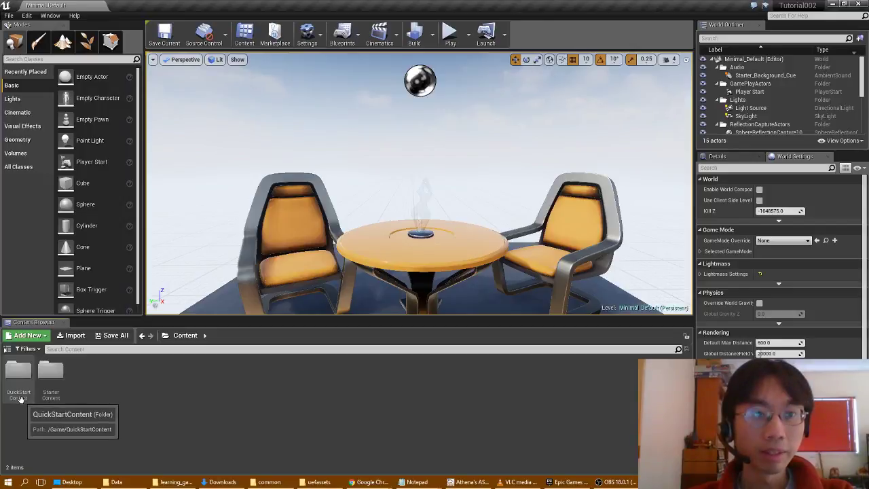
pyautogui.doubleClick(12, 389)
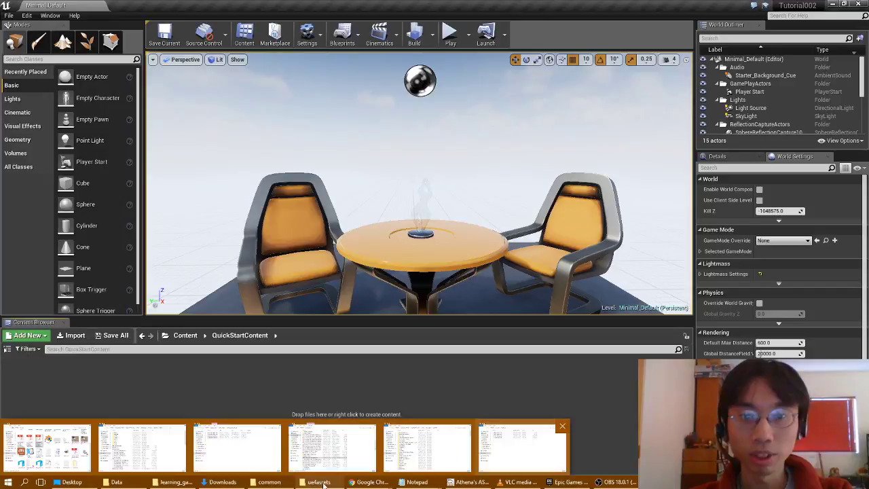
# Advance the docs from Creating Folders to 1.2 - Importing Meshes and read its import steps.
pyautogui.moveTo(376, 481)
pyautogui.click(503, 445)
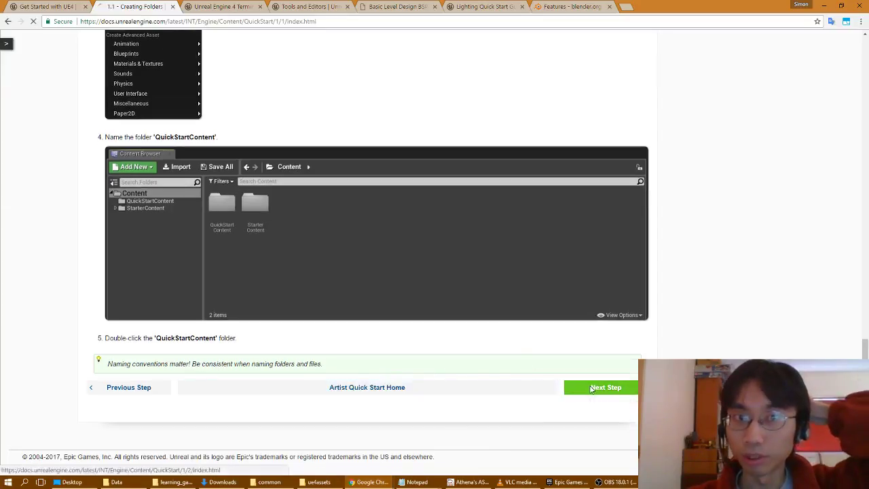
pyautogui.click(572, 387)
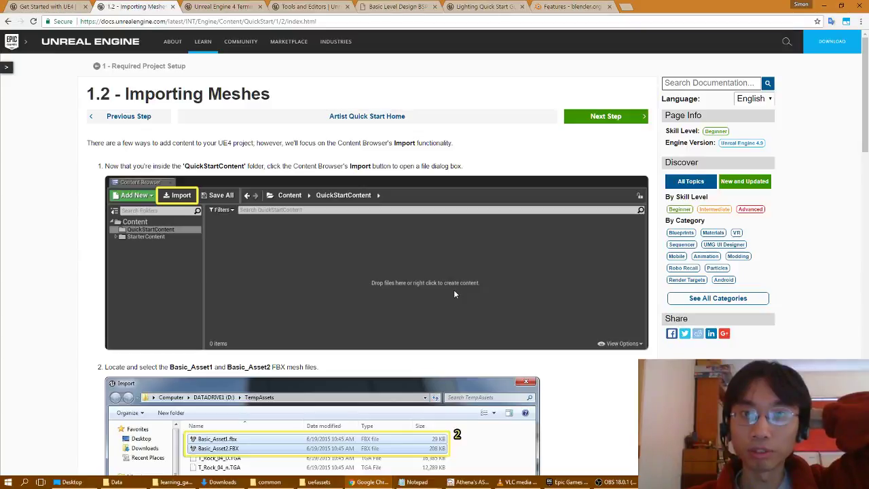
pyautogui.scroll(-1, 455, 294)
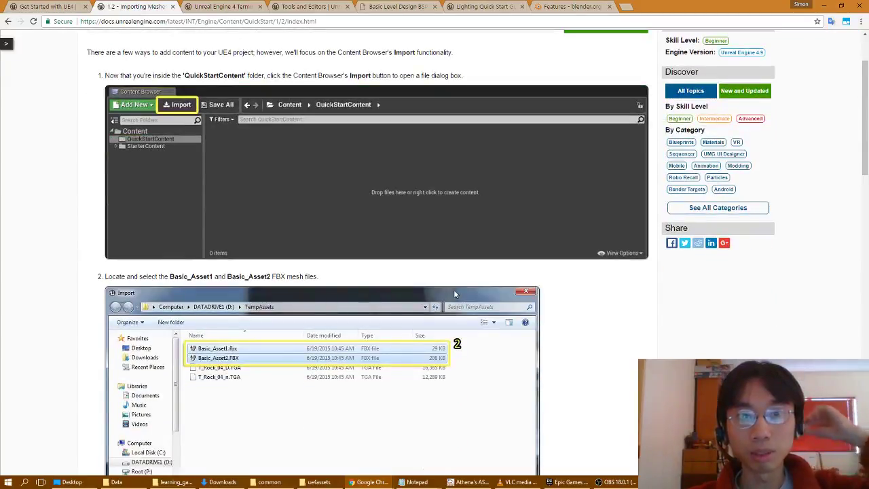
pyautogui.scroll(-2, 454, 289)
pyautogui.scroll(-1, 453, 289)
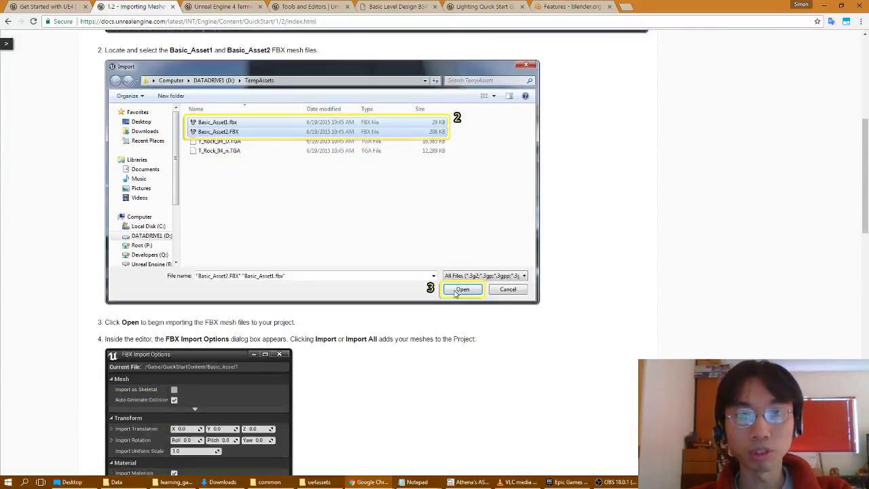
pyautogui.scroll(-1, 453, 292)
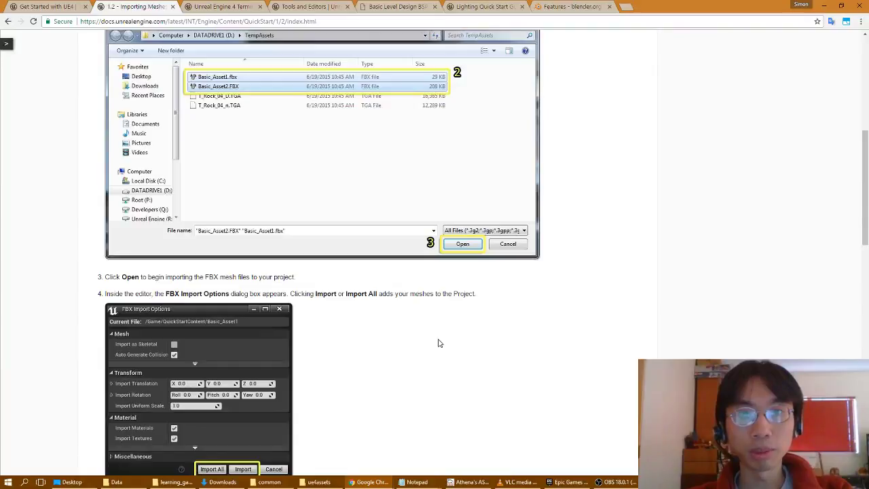
pyautogui.scroll(-1, 439, 343)
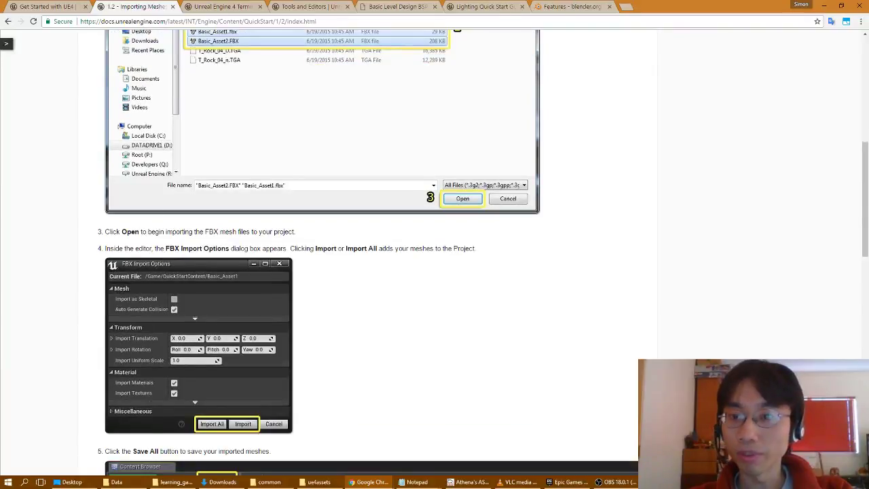
pyautogui.hotkey('alt', 'Tab')
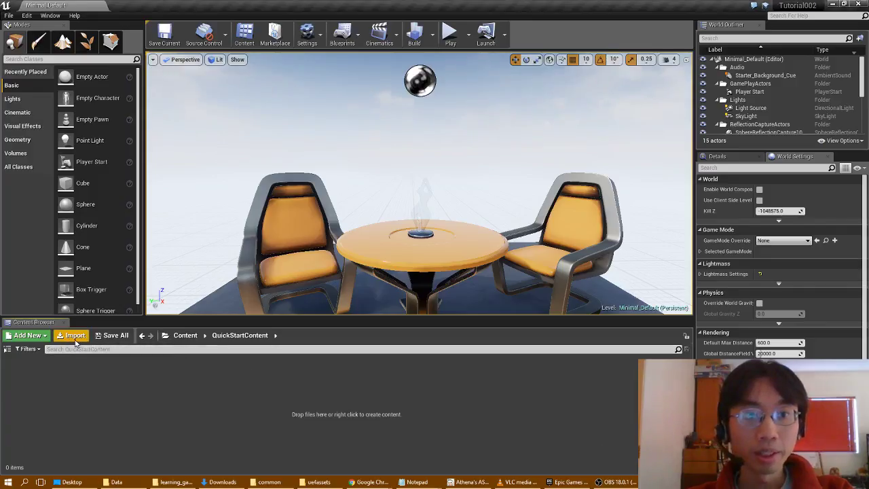
# Import Basic_Asset1.fbx and Basic_Asset2.FBX from the Desktop's ue4assets folder.
pyautogui.click(75, 335)
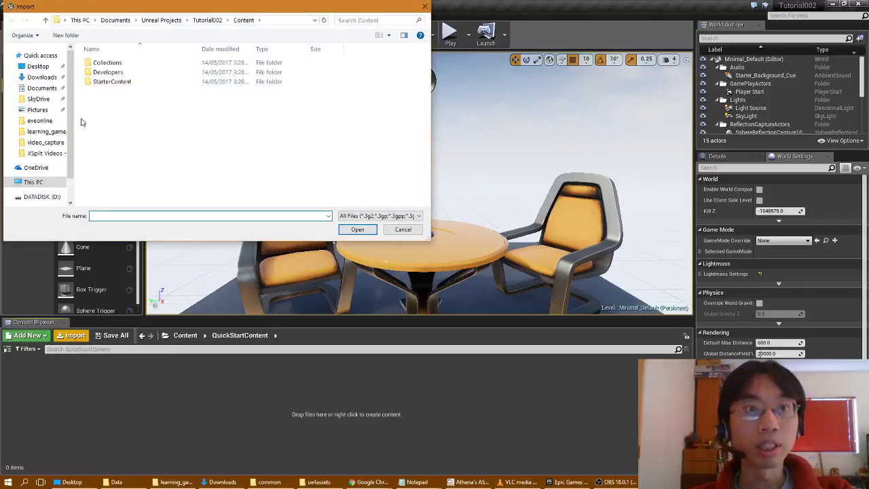
pyautogui.click(38, 66)
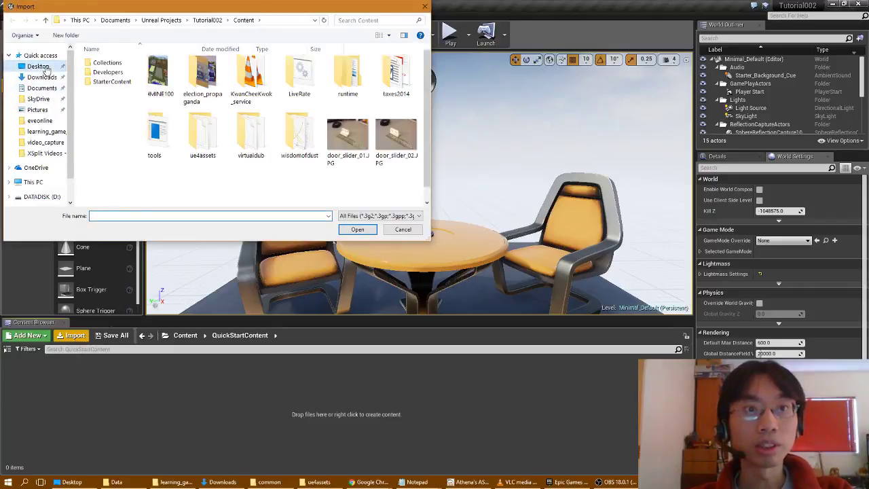
pyautogui.scroll(-1, 190, 181)
pyautogui.scroll(1, 190, 181)
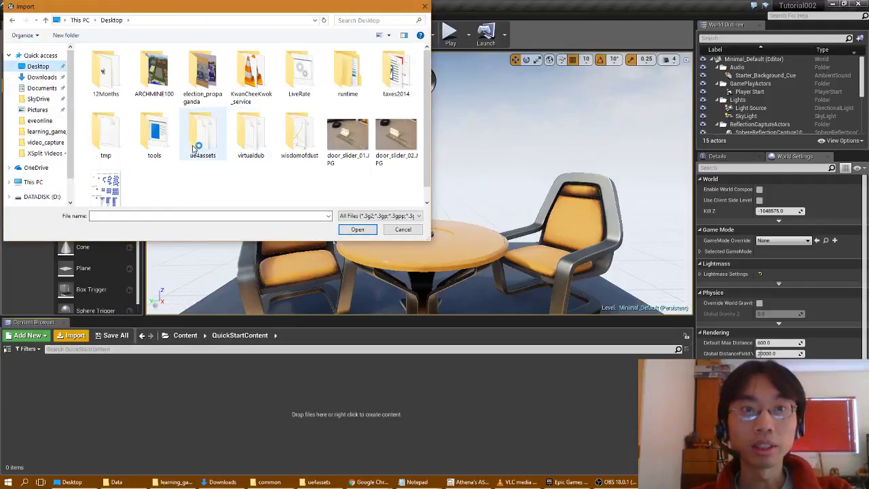
pyautogui.doubleClick(195, 148)
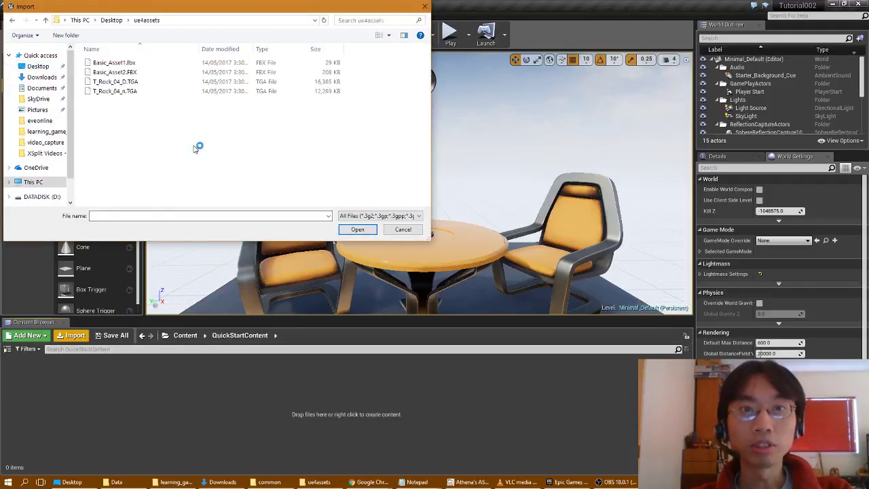
pyautogui.click(144, 72)
pyautogui.keyDown('shift'); pyautogui.click(144, 63); pyautogui.keyUp('shift')
pyautogui.click(357, 230)
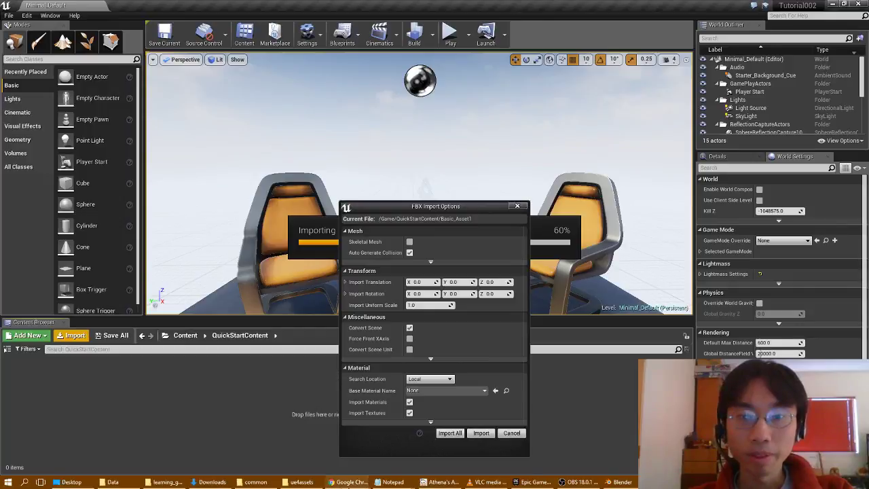
# Review the FBX Import Options steps in the Importing Meshes guide.
pyautogui.moveTo(348, 482)
pyautogui.click(463, 457)
pyautogui.scroll(-2, 462, 289)
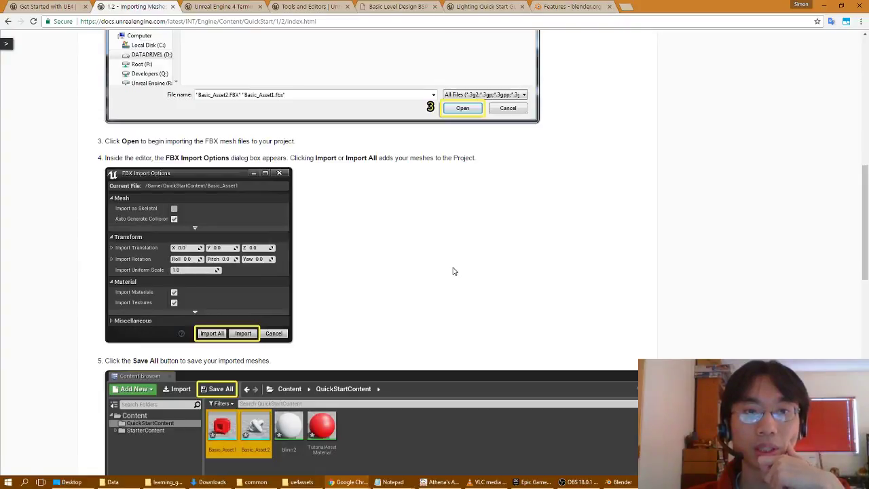
pyautogui.scroll(-2, 454, 271)
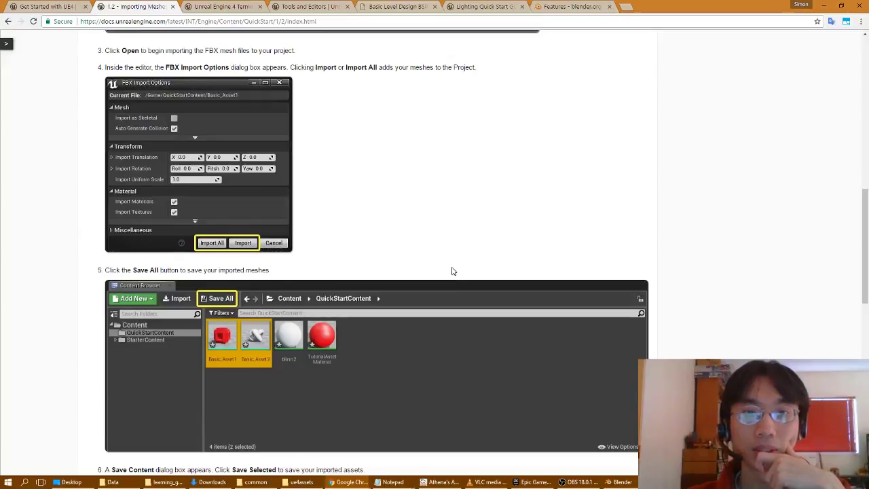
pyautogui.scroll(-1, 453, 271)
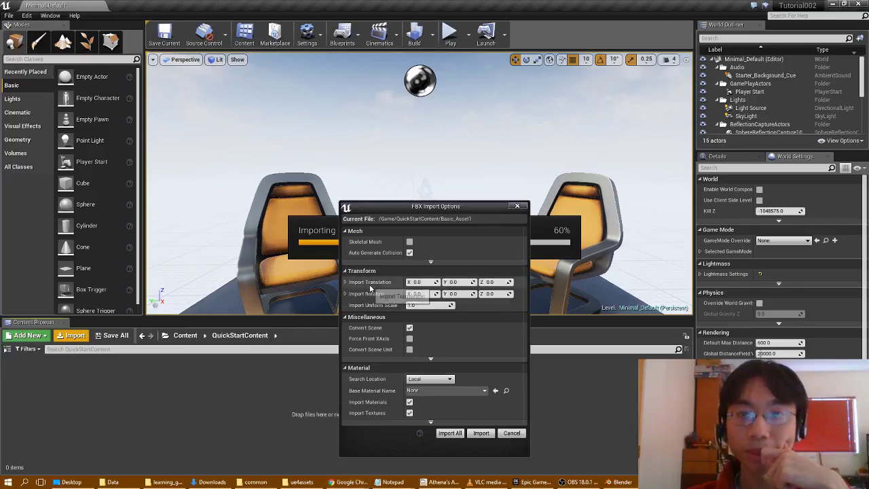
# Check the advanced Mesh options, then Import All with default settings.
pyautogui.click(409, 253)
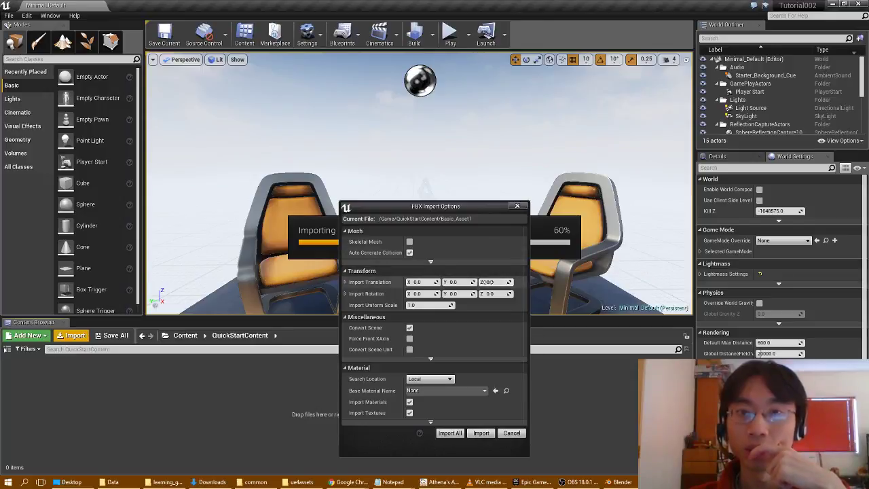
pyautogui.click(430, 261)
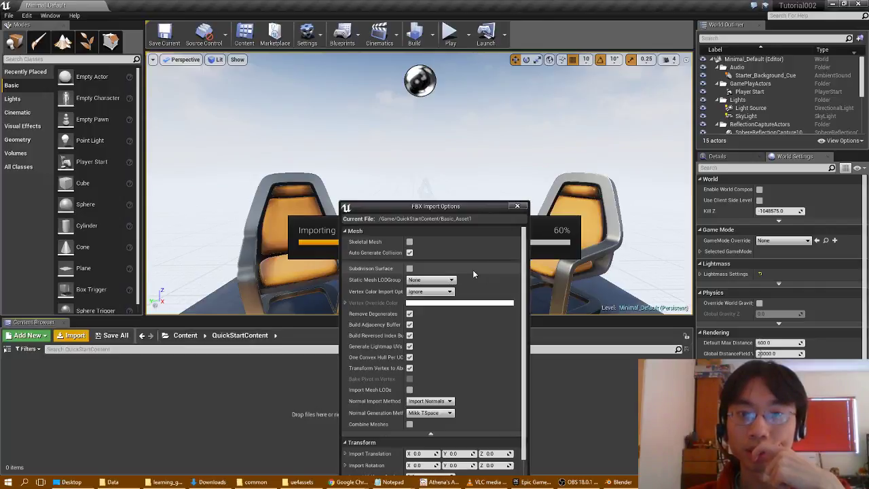
pyautogui.click(430, 432)
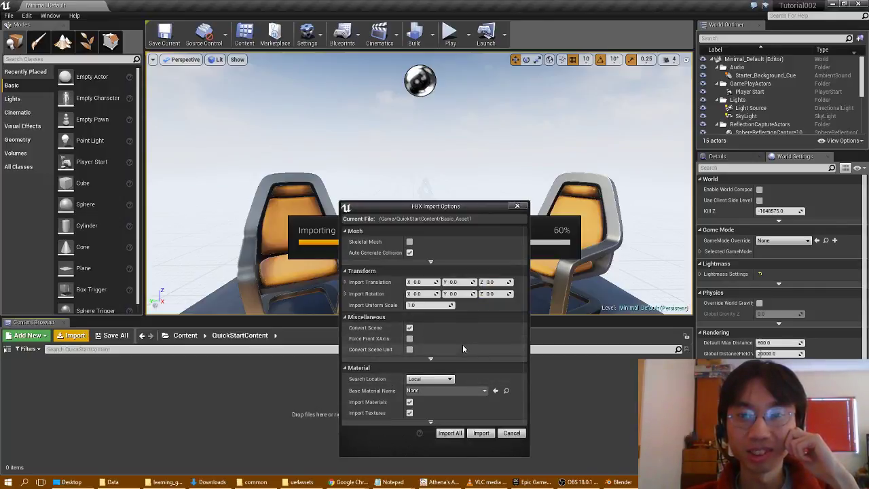
pyautogui.click(457, 435)
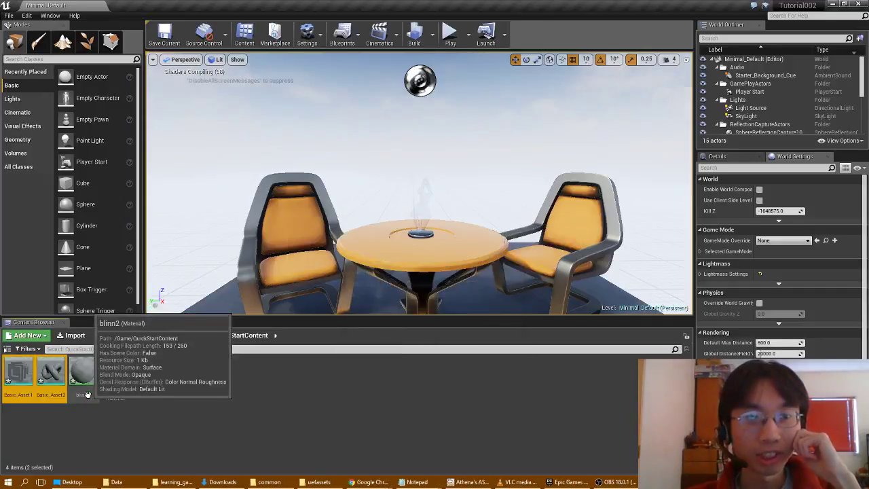
pyautogui.click(90, 394)
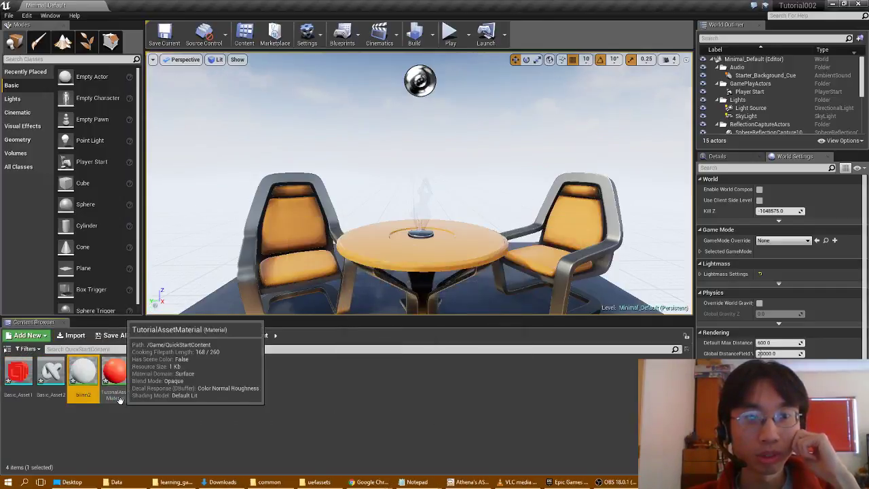
pyautogui.click(89, 418)
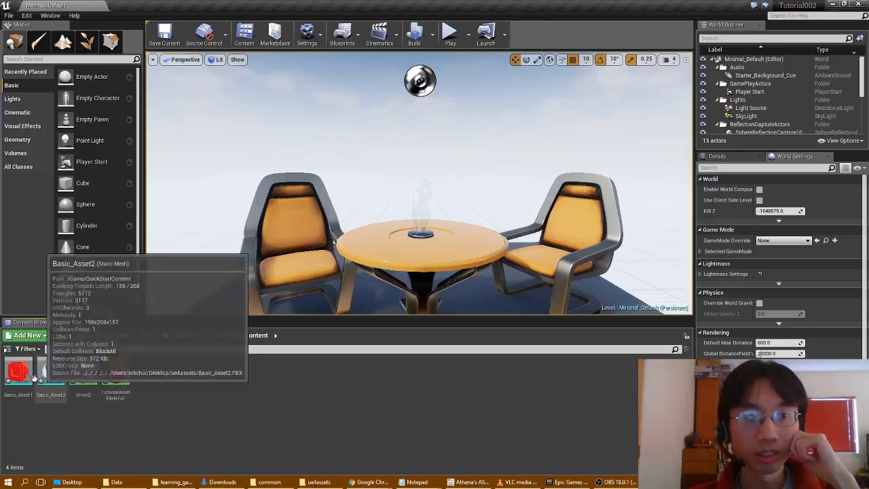
pyautogui.moveTo(372, 482)
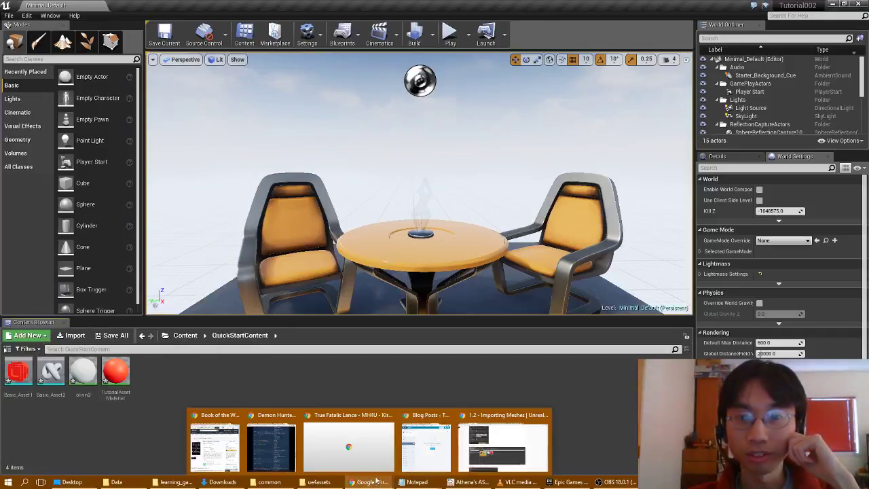
pyautogui.click(493, 447)
pyautogui.scroll(-3, 387, 350)
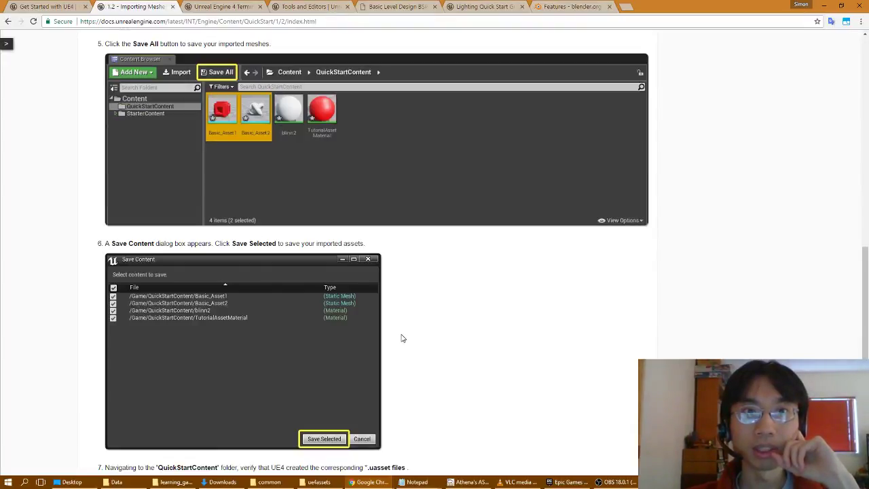
pyautogui.scroll(1, 401, 338)
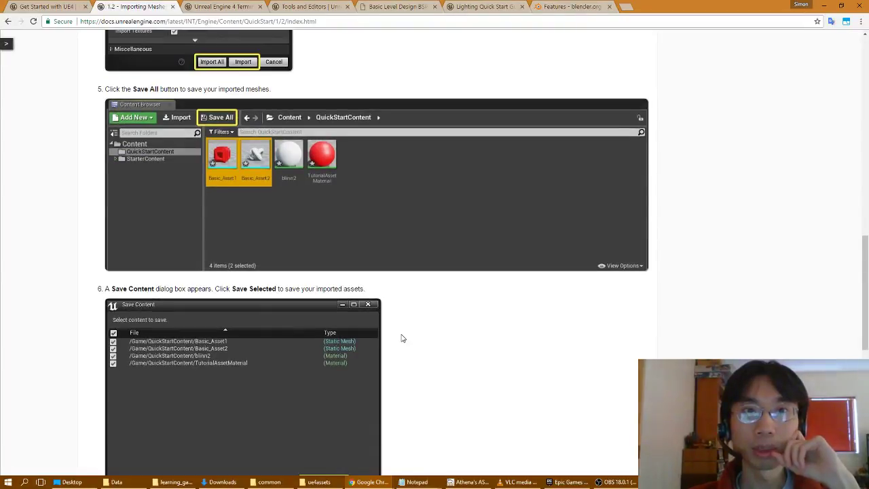
pyautogui.scroll(2, 401, 338)
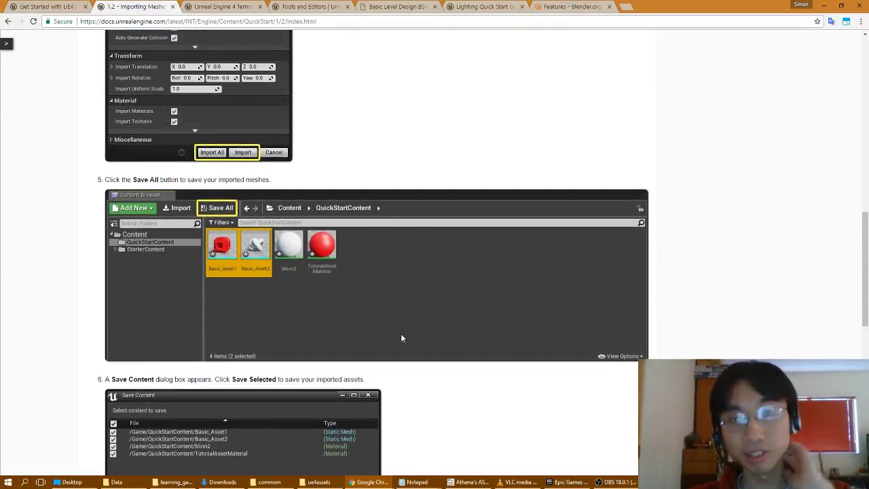
pyautogui.scroll(-4, 401, 338)
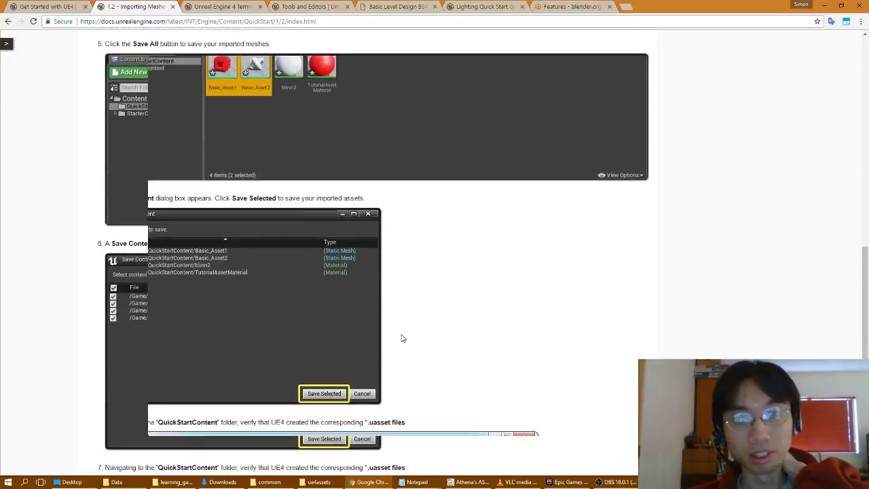
pyautogui.scroll(-3, 401, 338)
pyautogui.scroll(-4, 401, 338)
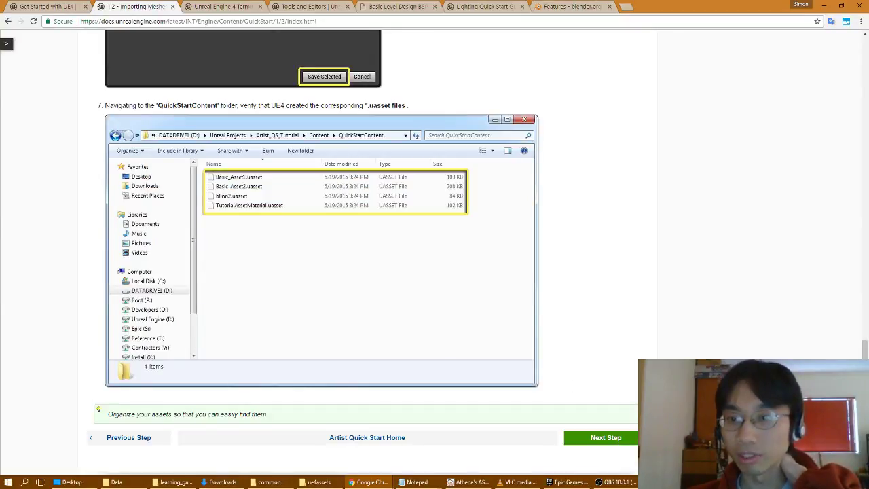
pyautogui.hotkey('alt', 'Tab')
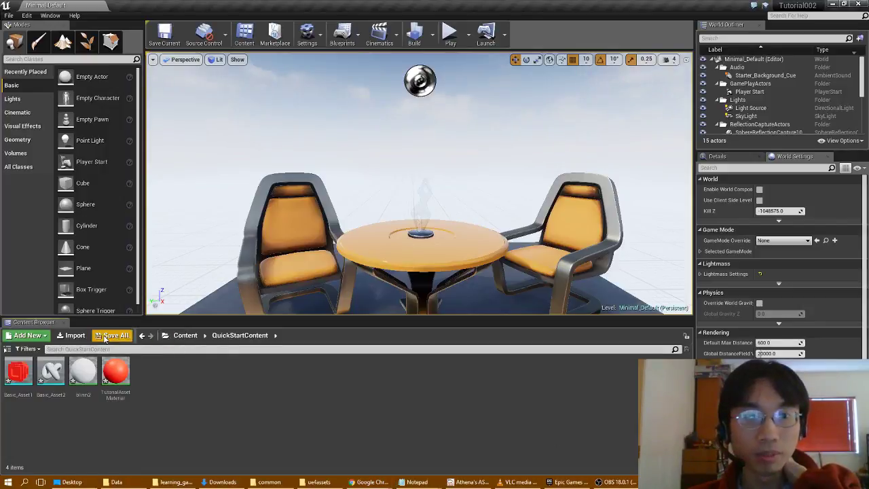
pyautogui.click(116, 335)
pyautogui.click(505, 326)
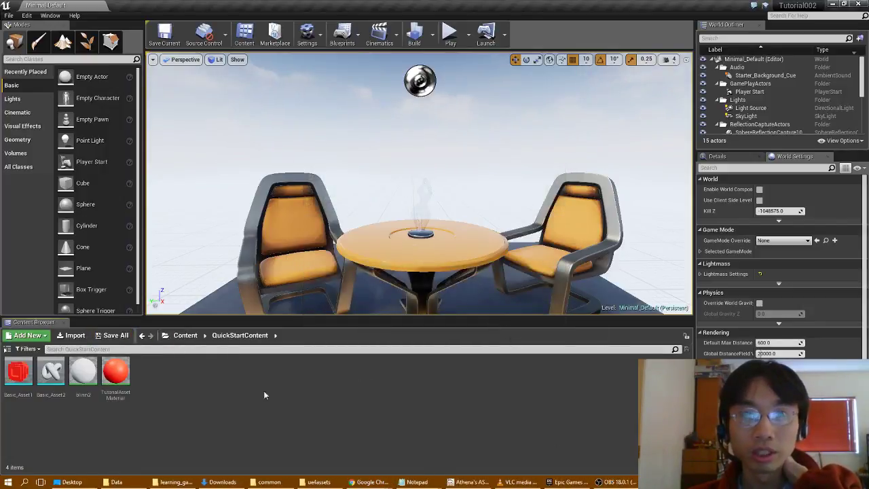
pyautogui.click(185, 335)
pyautogui.click(21, 373)
pyautogui.doubleClick(21, 372)
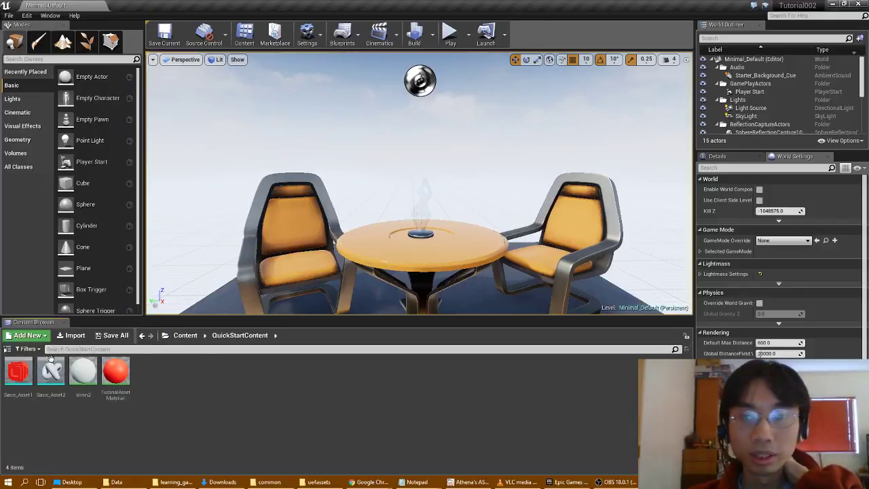
pyautogui.rightClick(186, 385)
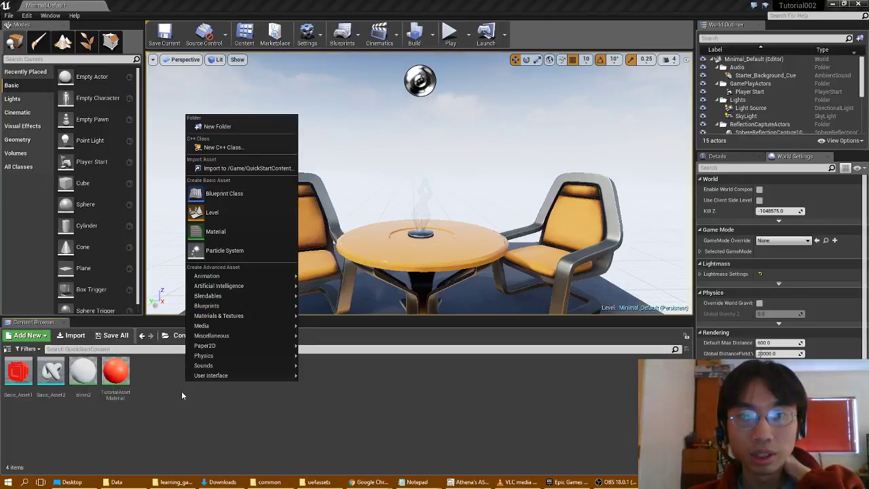
pyautogui.click(181, 391)
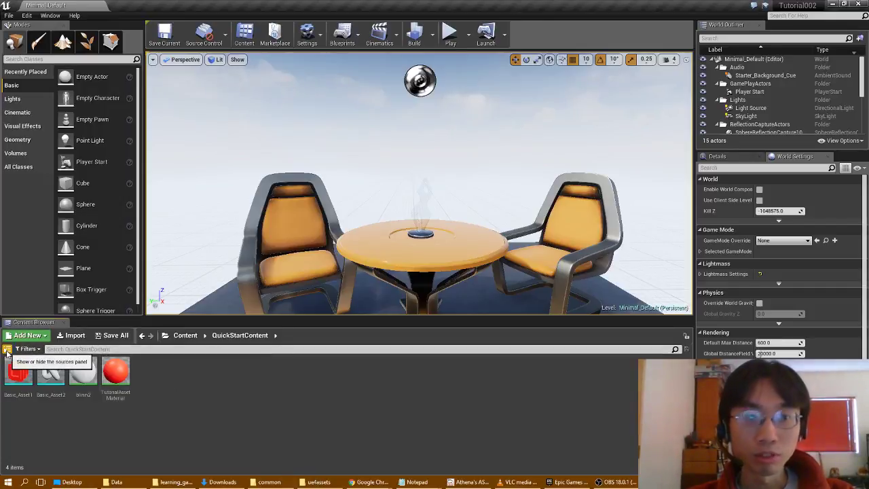
# Browse to Documents > Unreal Projects > Tutorial002 > Content > QuickStartContent to check its four .uasset files.
pyautogui.rightClick(222, 482)
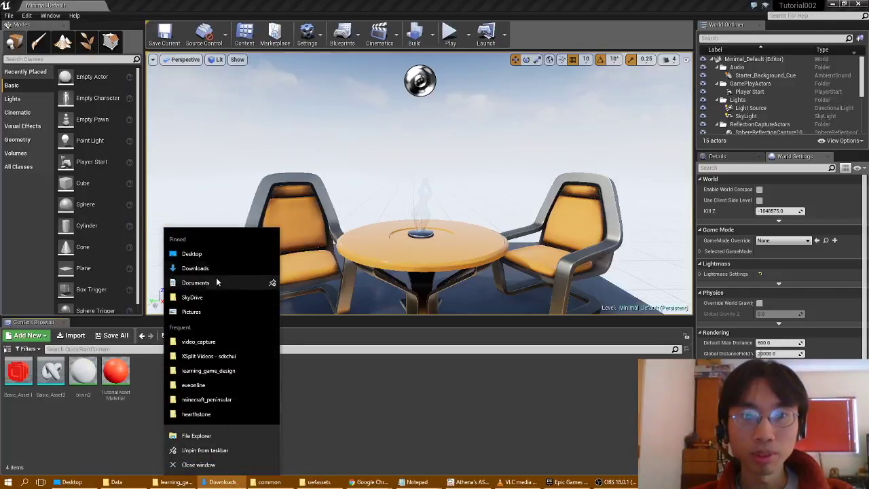
pyautogui.click(216, 280)
pyautogui.scroll(-7, 514, 369)
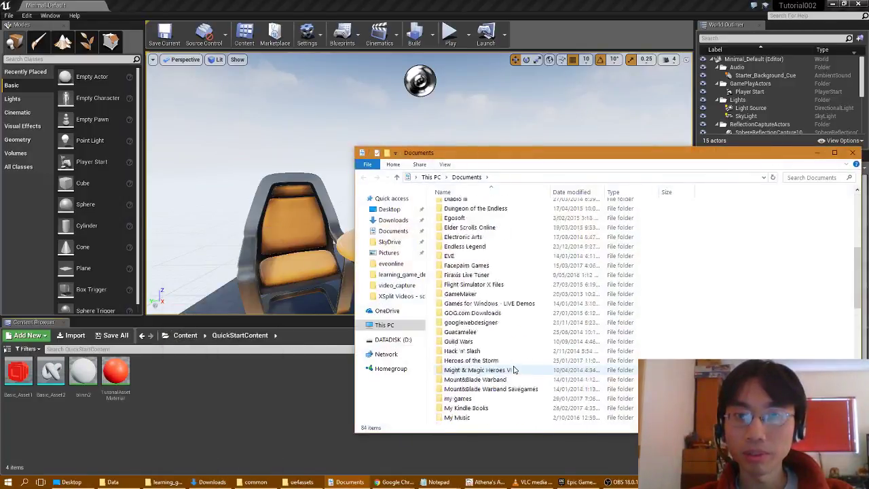
pyautogui.scroll(-7, 502, 353)
pyautogui.scroll(-6, 482, 319)
pyautogui.doubleClick(477, 303)
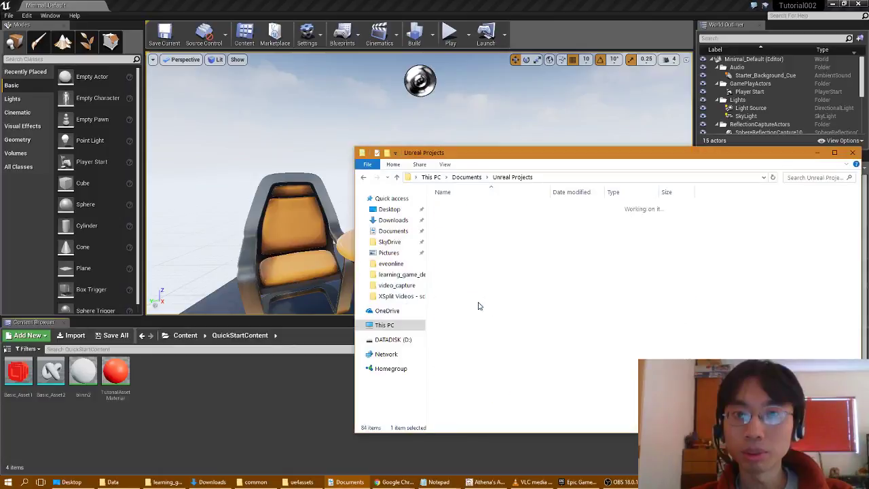
pyautogui.doubleClick(468, 225)
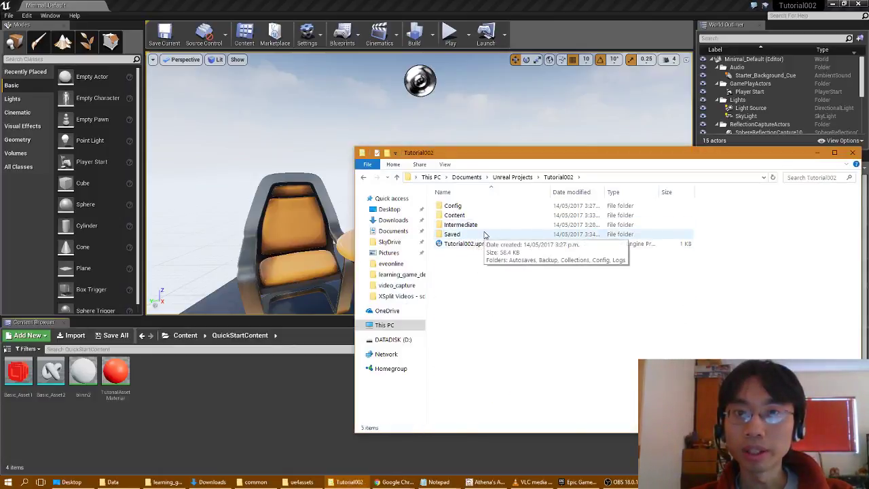
pyautogui.doubleClick(484, 215)
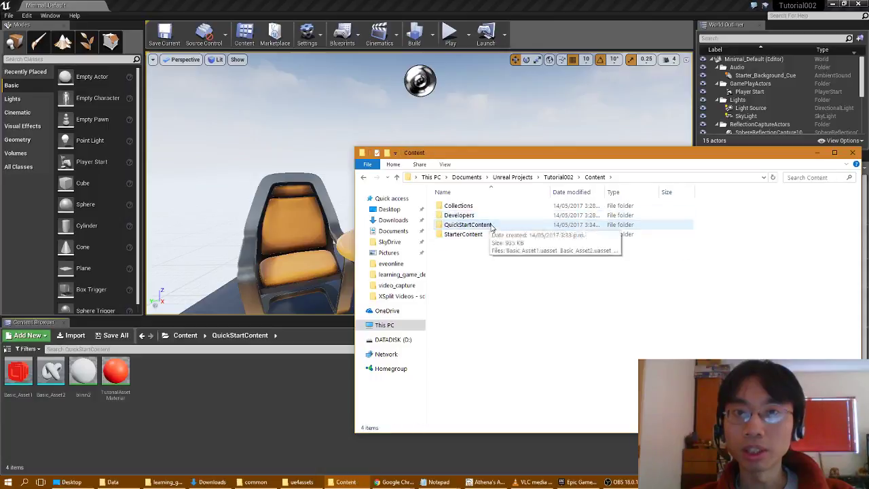
pyautogui.doubleClick(485, 225)
pyautogui.moveTo(526, 271); pyautogui.dragTo(449, 204)
pyautogui.click(513, 302)
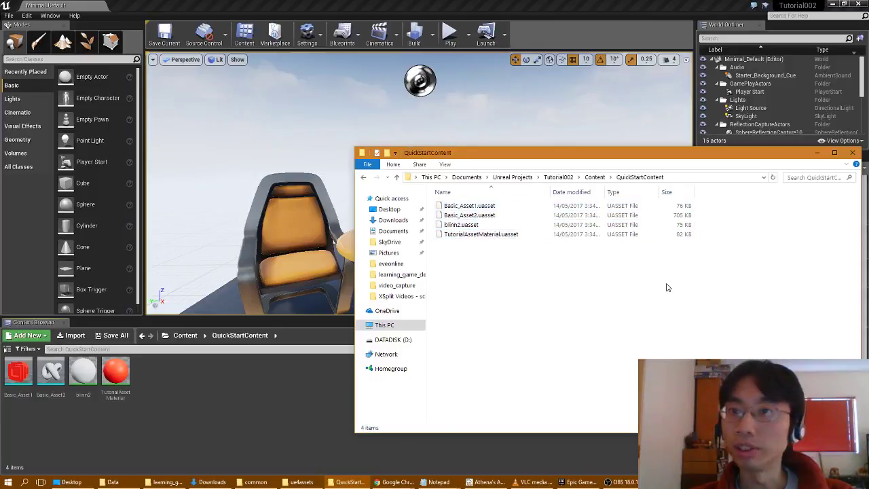
# Return to the 1.2 - Importing Meshes guide in Chrome.
pyautogui.click(567, 15)
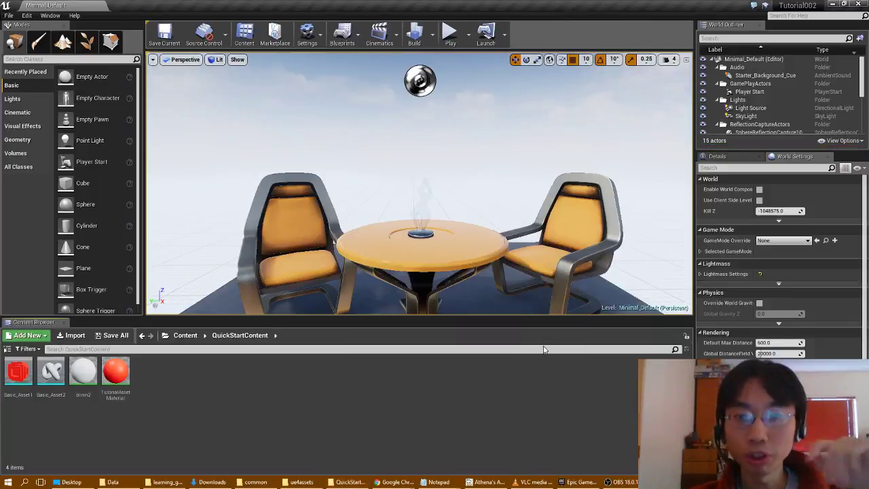
pyautogui.moveTo(397, 482)
pyautogui.click(523, 449)
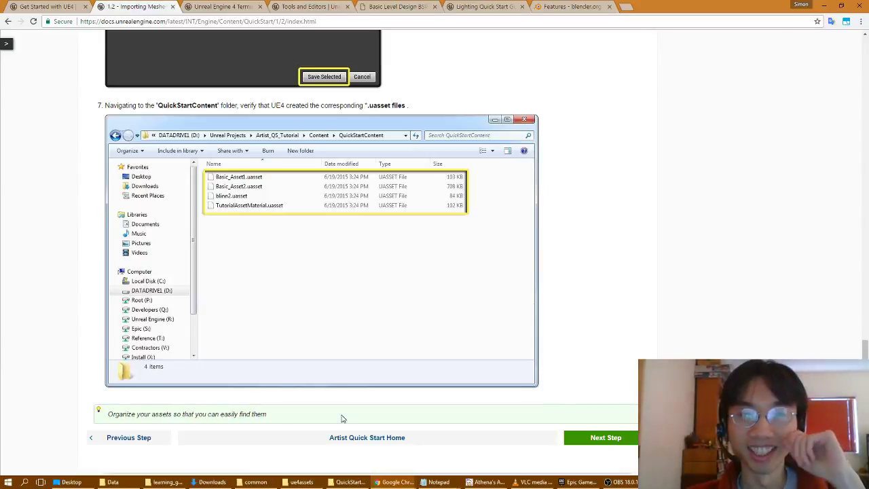
# Advance the docs to 1.3 Importing Textures and read its steps.
pyautogui.click(603, 439)
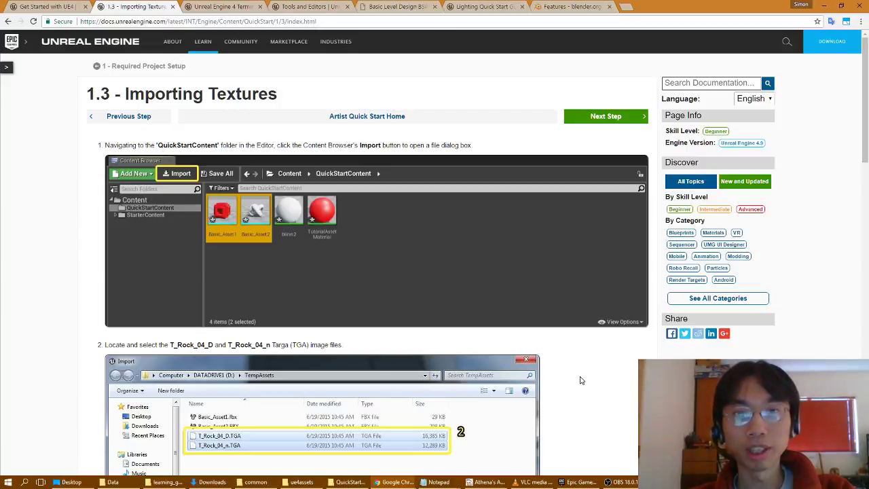
pyautogui.scroll(-1, 581, 380)
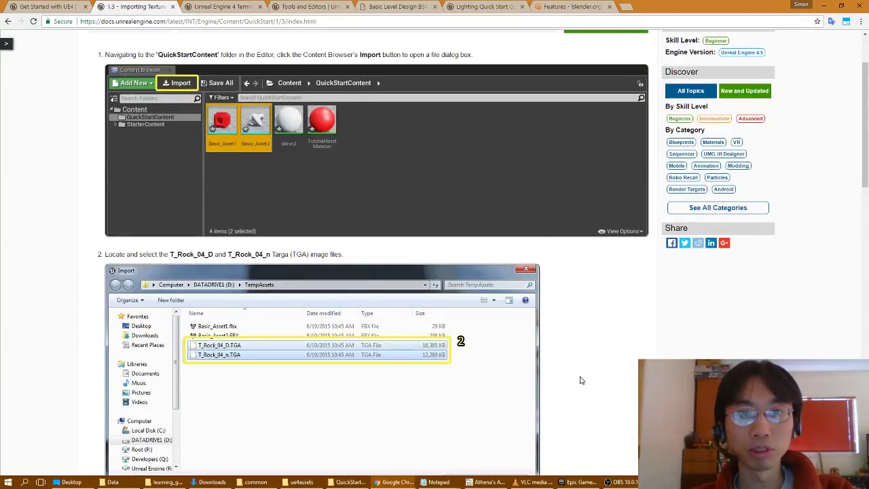
pyautogui.scroll(-3, 580, 380)
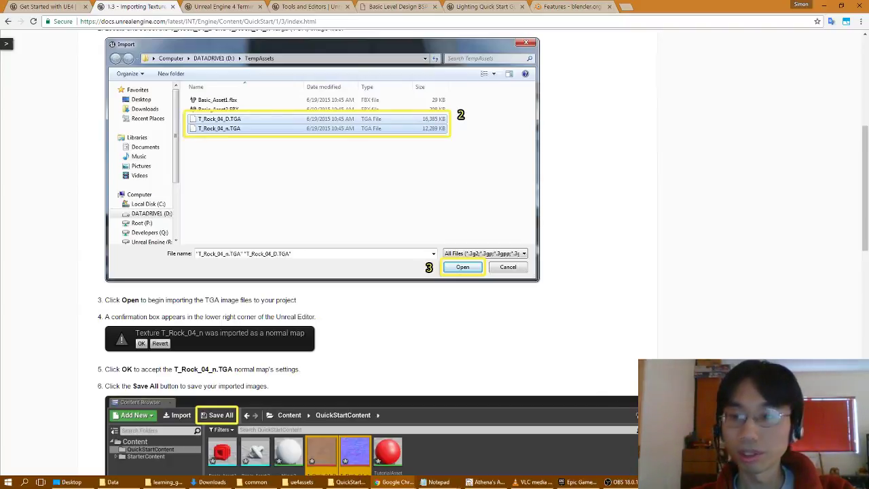
pyautogui.hotkey('alt', 'Tab')
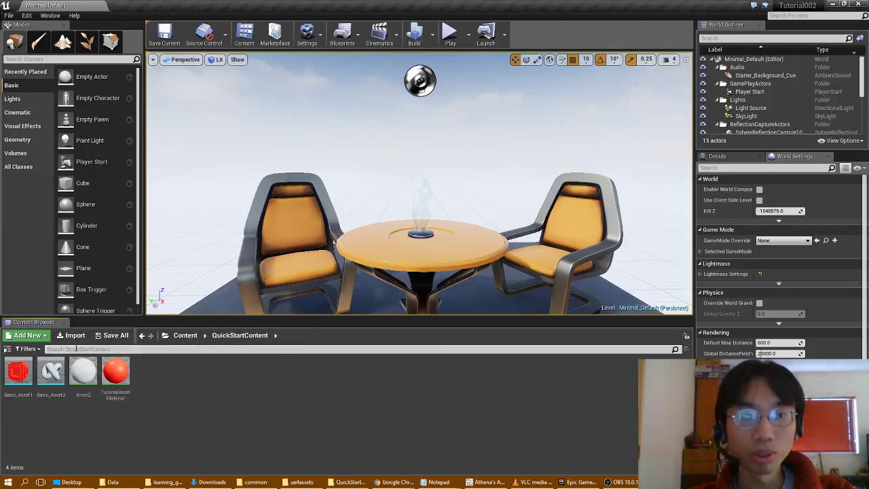
# Import the T_Rock_04_D and T_Rock_04_n TGA textures from ue4assets.
pyautogui.click(74, 335)
pyautogui.moveTo(146, 117); pyautogui.dragTo(110, 82)
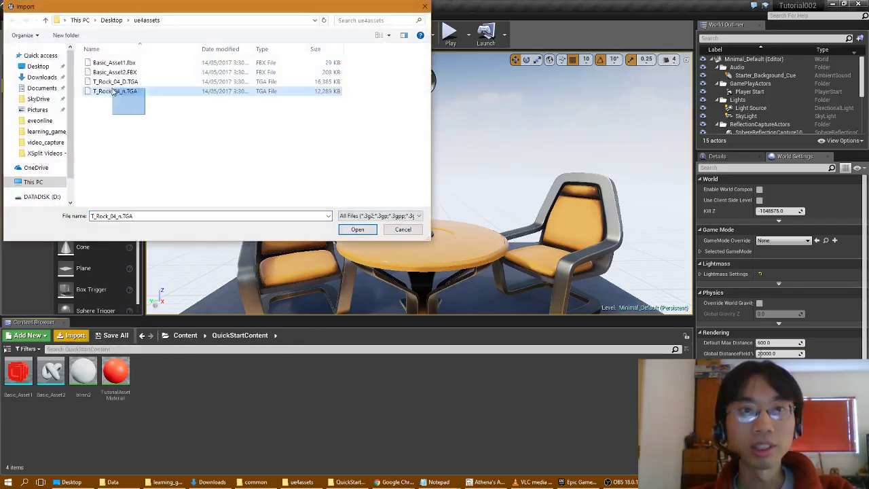
pyautogui.click(357, 229)
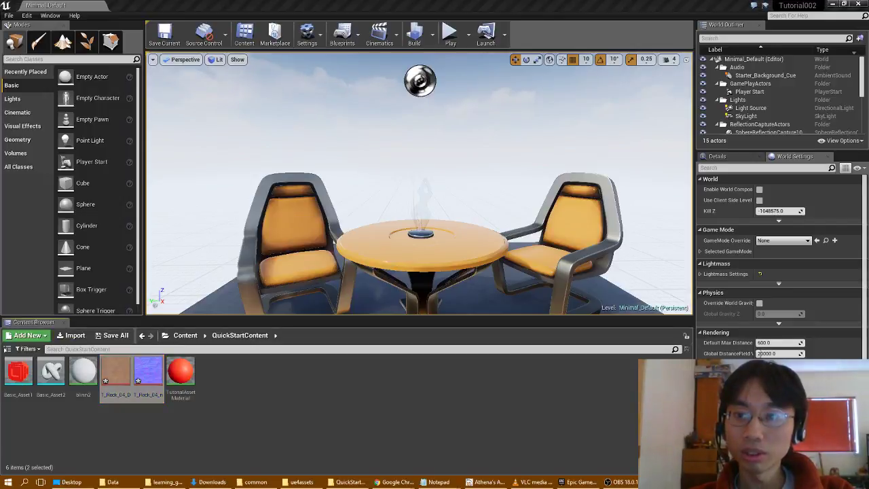
pyautogui.click(496, 438)
pyautogui.click(144, 378)
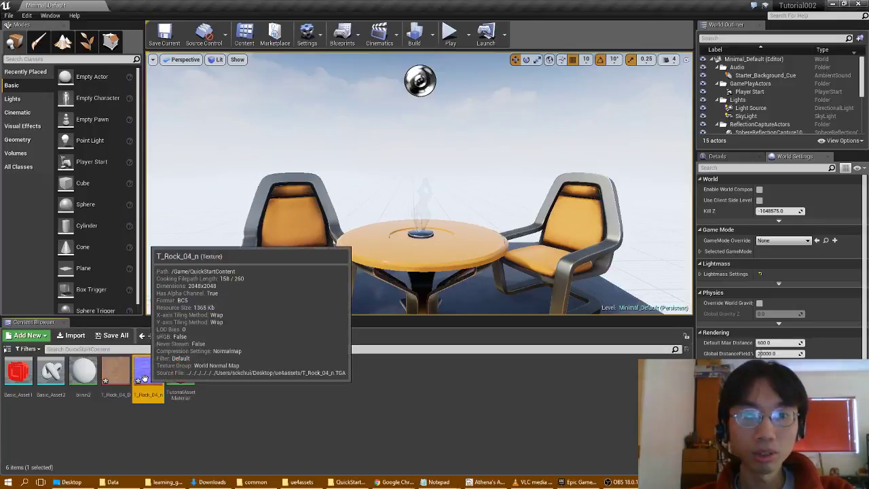
pyautogui.doubleClick(147, 377)
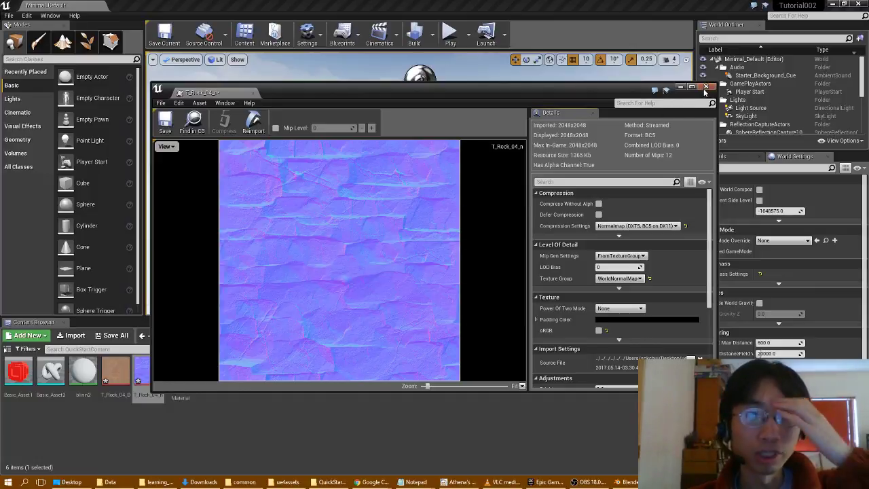
pyautogui.click(706, 89)
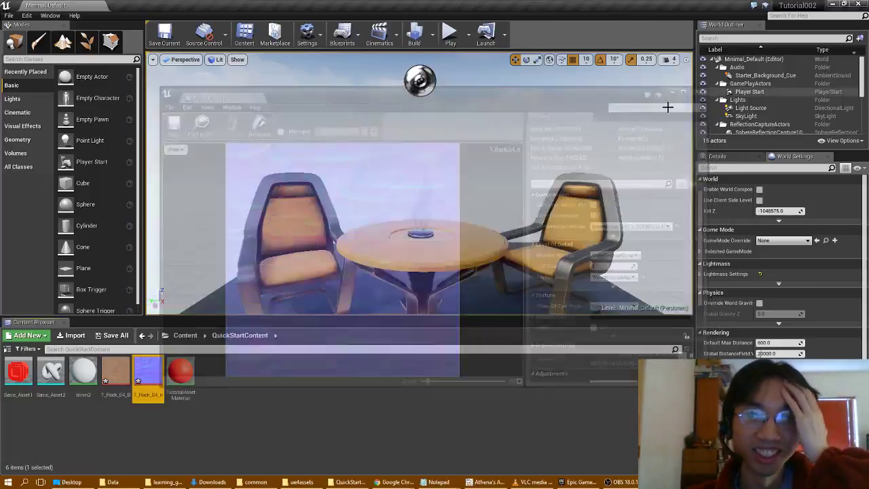
pyautogui.doubleClick(113, 373)
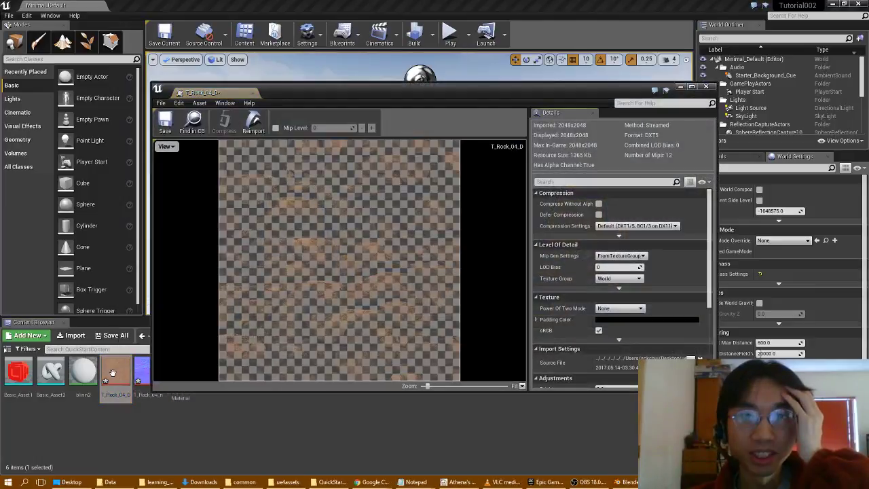
pyautogui.click(705, 87)
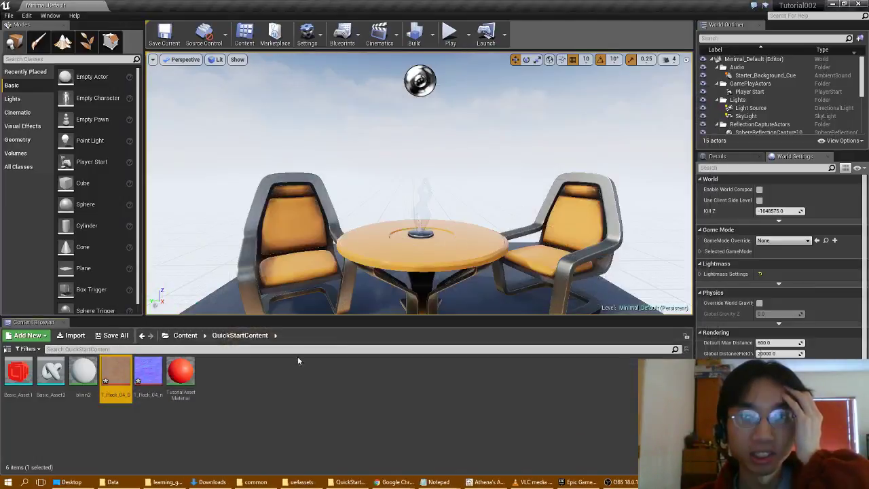
pyautogui.click(146, 376)
pyautogui.doubleClick(146, 375)
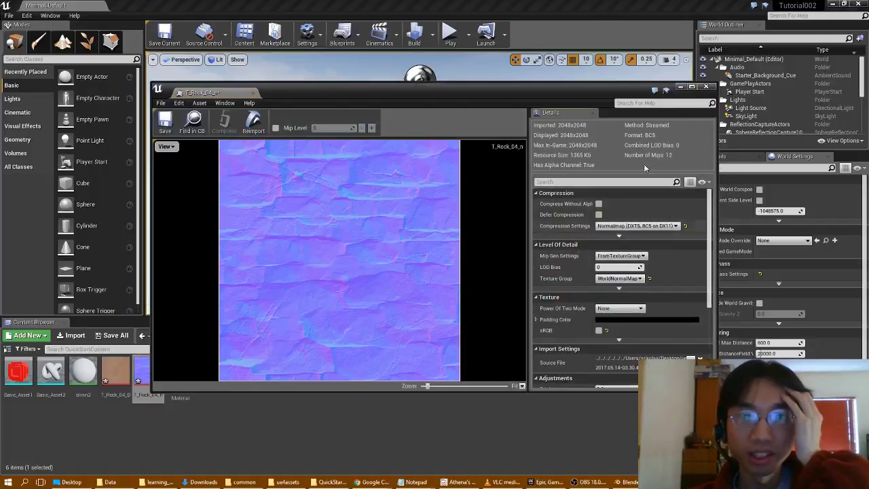
pyautogui.click(705, 89)
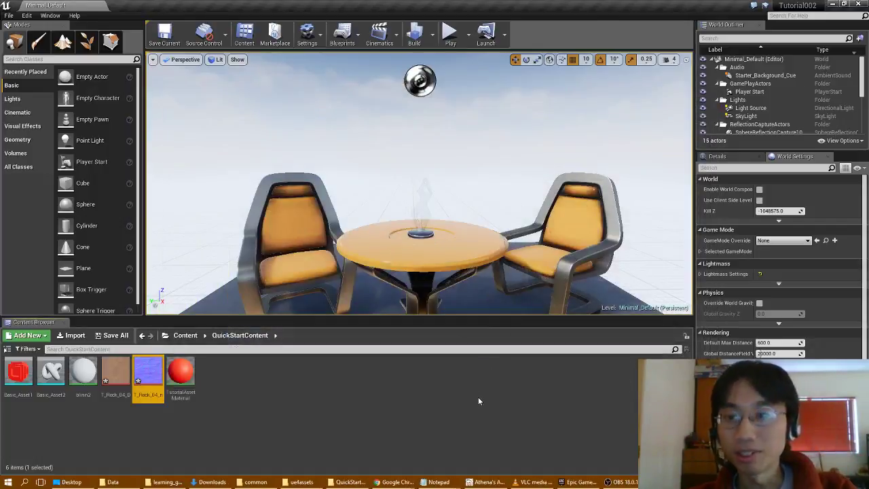
pyautogui.moveTo(384, 480)
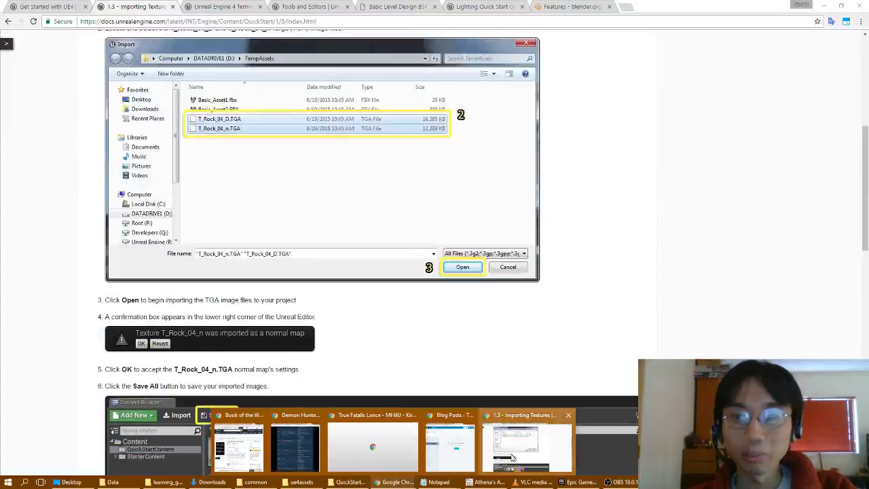
# Scroll to the end of the 1.3 Importing Textures guide to read the Save Selected step.
pyautogui.click(526, 445)
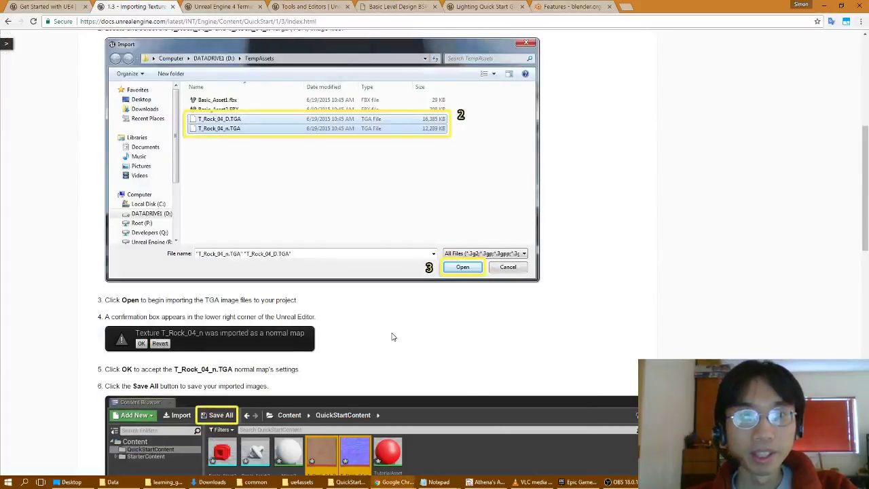
pyautogui.scroll(1, 392, 336)
pyautogui.scroll(-1, 391, 336)
pyautogui.scroll(-1, 391, 337)
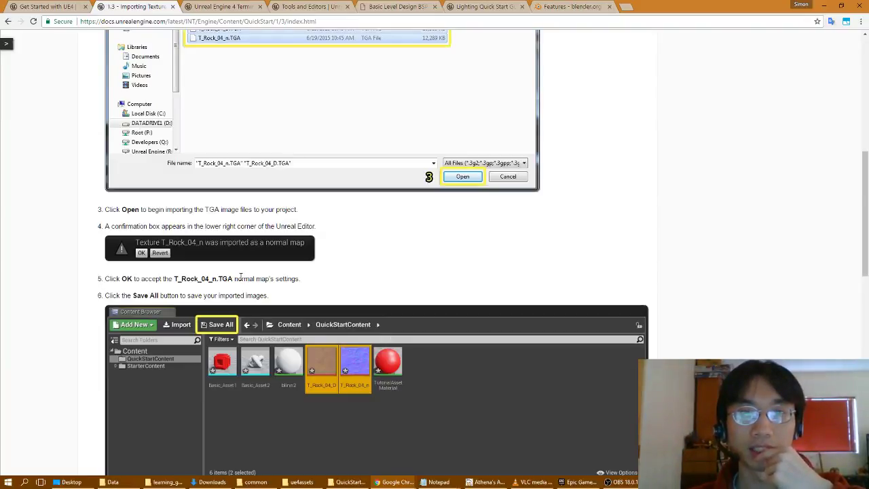
pyautogui.scroll(-1, 241, 278)
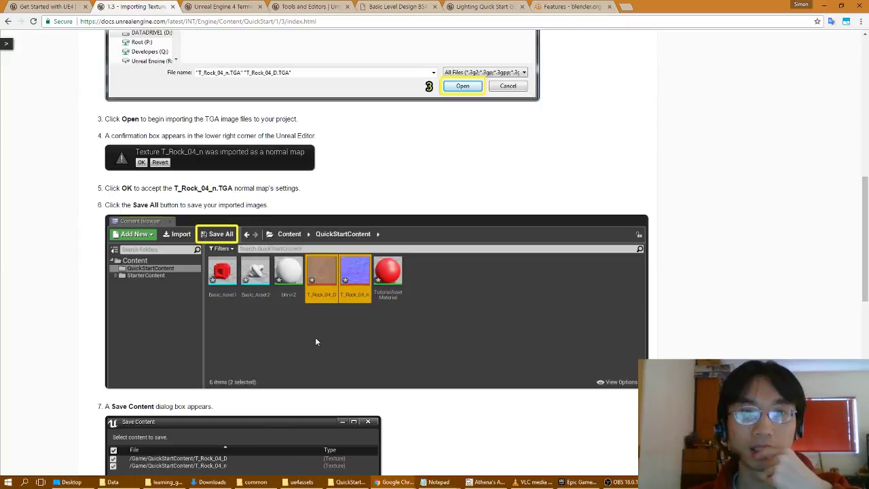
pyautogui.scroll(-2, 387, 368)
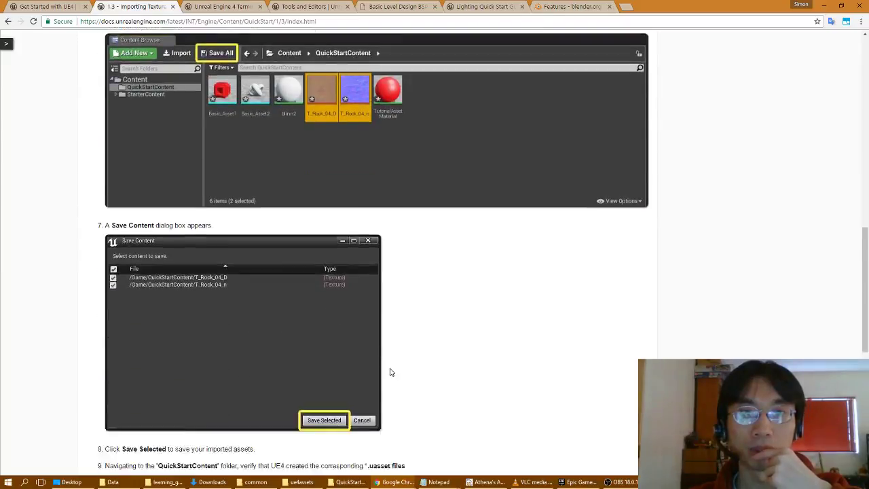
pyautogui.scroll(-2, 390, 373)
pyautogui.scroll(-1, 390, 373)
pyautogui.scroll(-2, 389, 373)
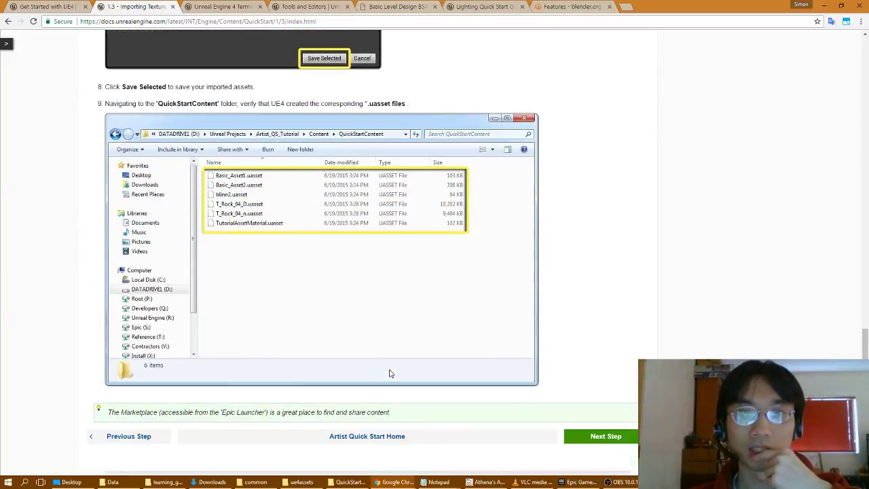
# Save T_Rock_04_D and T_Rock_04_n via Save All, then show QuickStartContent's six files in Explorer.
pyautogui.hotkey('alt', 'Tab')
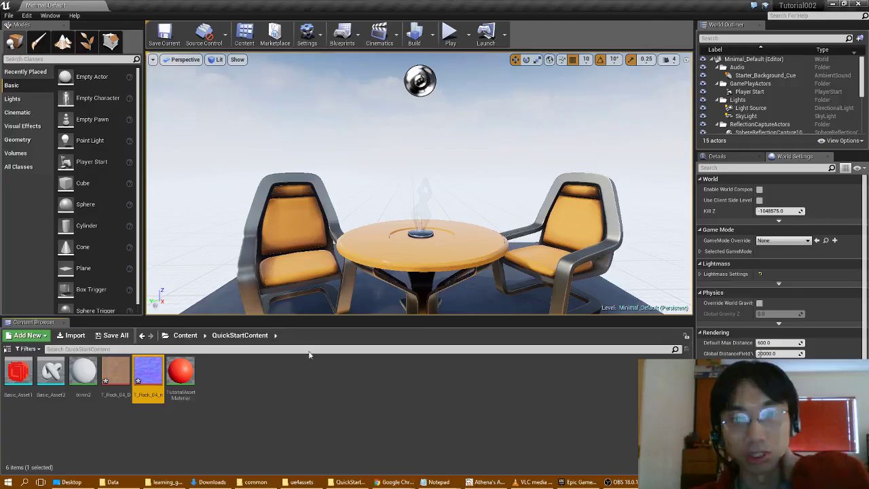
pyautogui.click(116, 335)
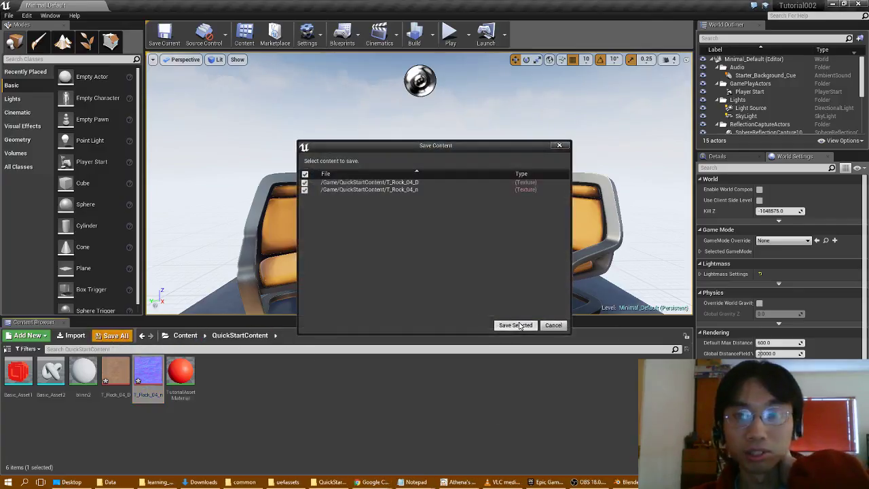
pyautogui.click(520, 326)
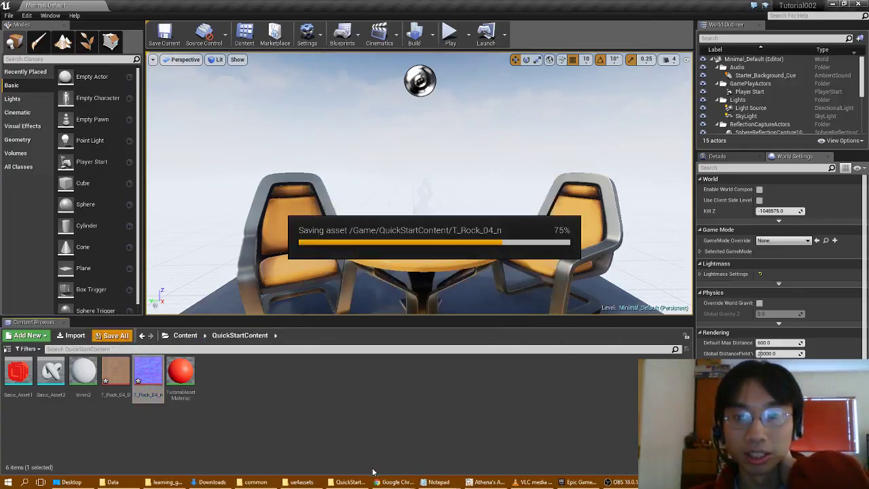
pyautogui.click(350, 482)
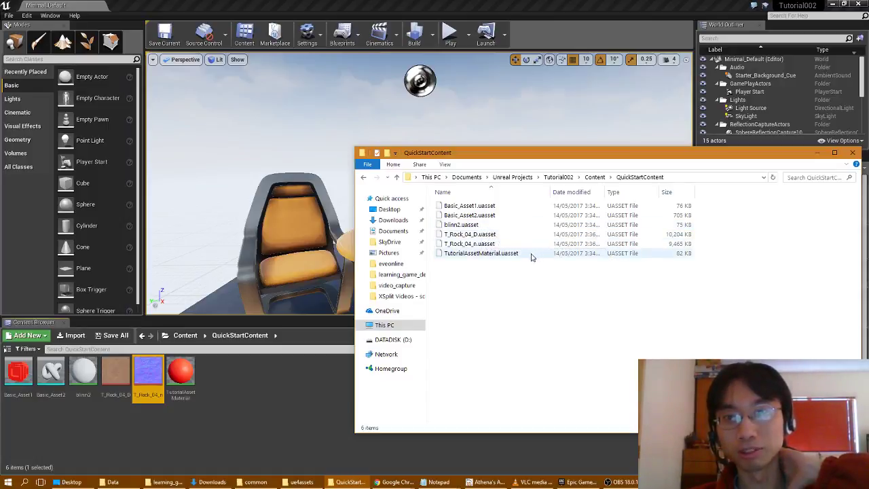
# Bring the Unreal Editor window back in front of File Explorer.
pyautogui.click(282, 408)
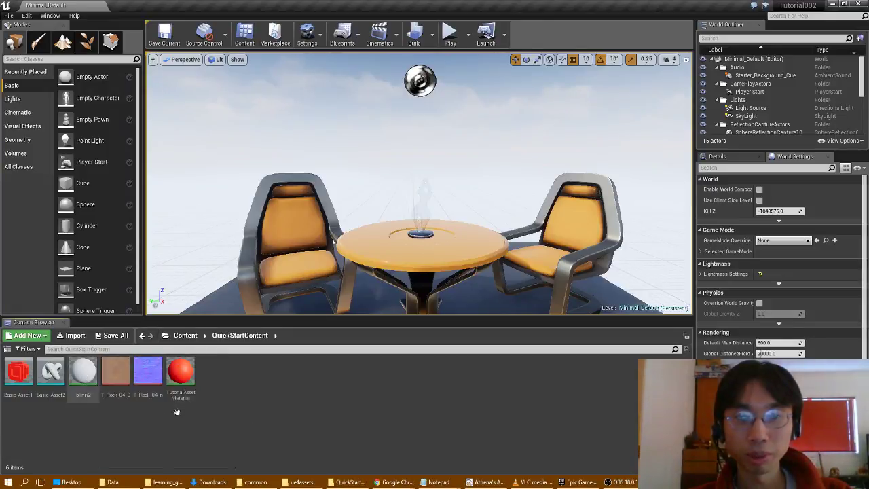
# Return to the Unreal documentation in Chrome and advance to the Preparing Meshes for Import step.
pyautogui.moveTo(398, 481)
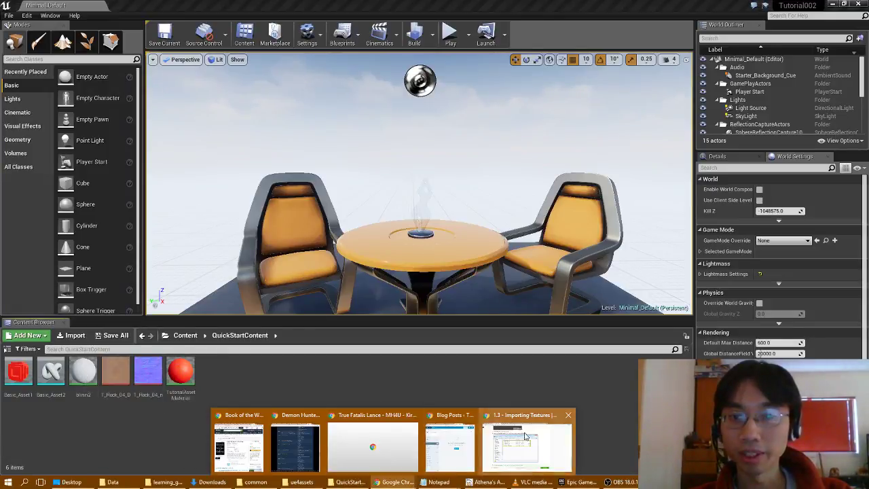
pyautogui.click(516, 441)
pyautogui.click(618, 441)
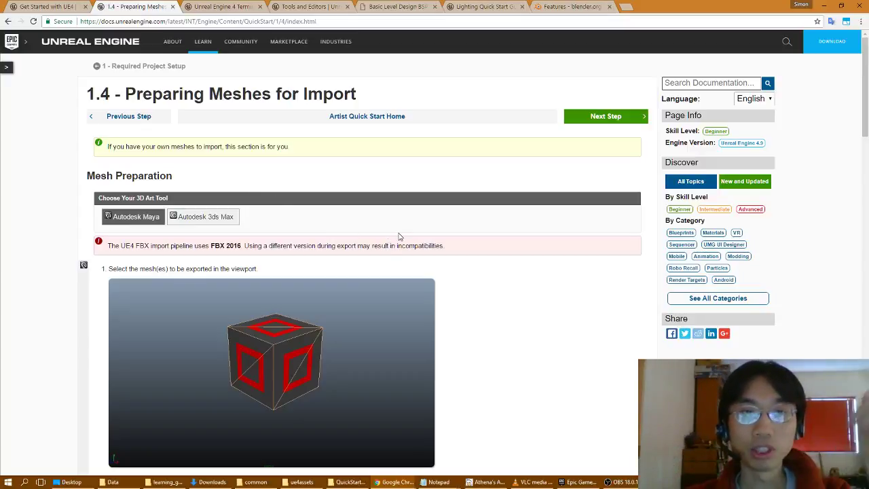
pyautogui.scroll(-2, 399, 234)
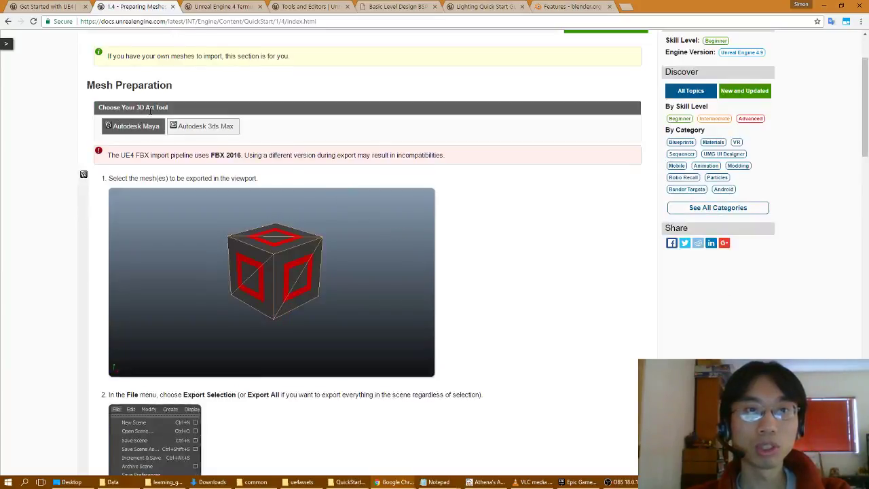
# Show the 3ds Max export instructions, briefly compare Maya's, and read down through them.
pyautogui.click(181, 129)
pyautogui.scroll(2, 181, 131)
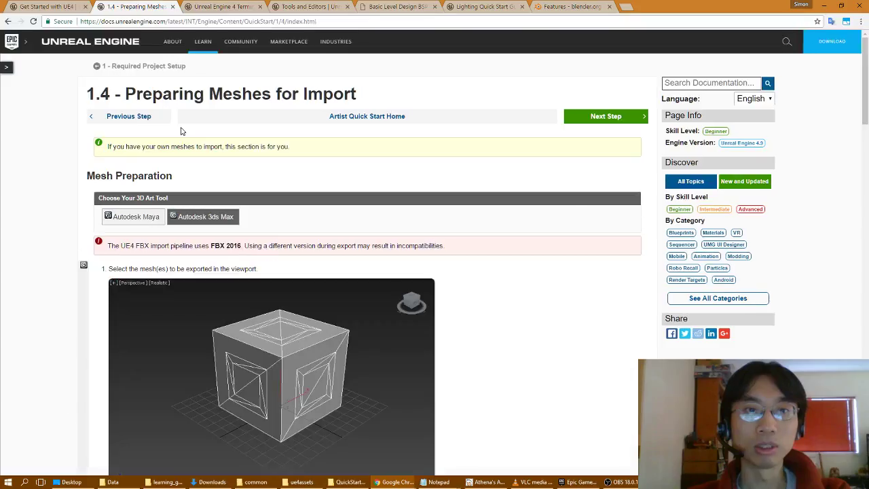
pyautogui.click(140, 217)
pyautogui.click(194, 217)
pyautogui.scroll(-2, 196, 216)
pyautogui.scroll(-2, 196, 216)
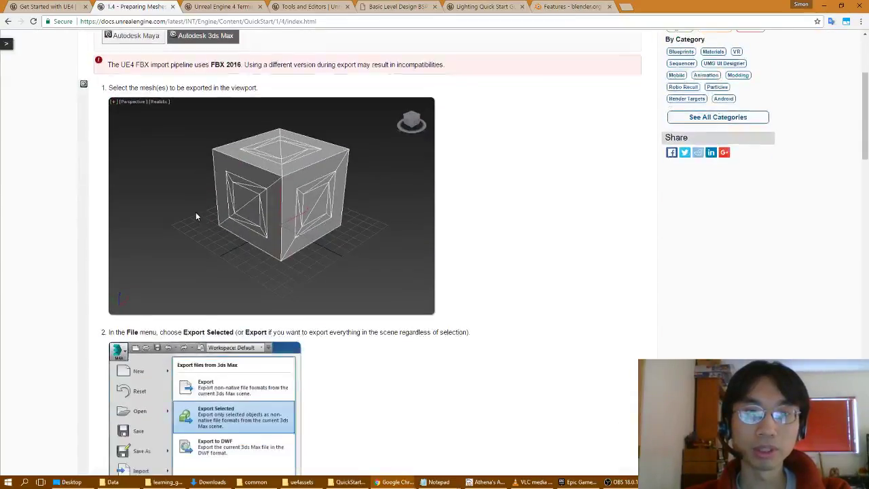
pyautogui.scroll(-2, 196, 216)
pyautogui.scroll(-1, 196, 216)
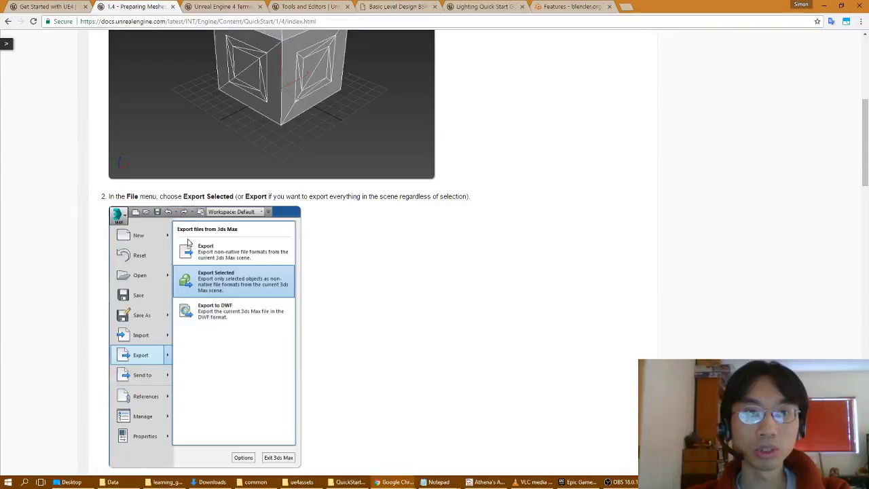
pyautogui.scroll(-5, 220, 277)
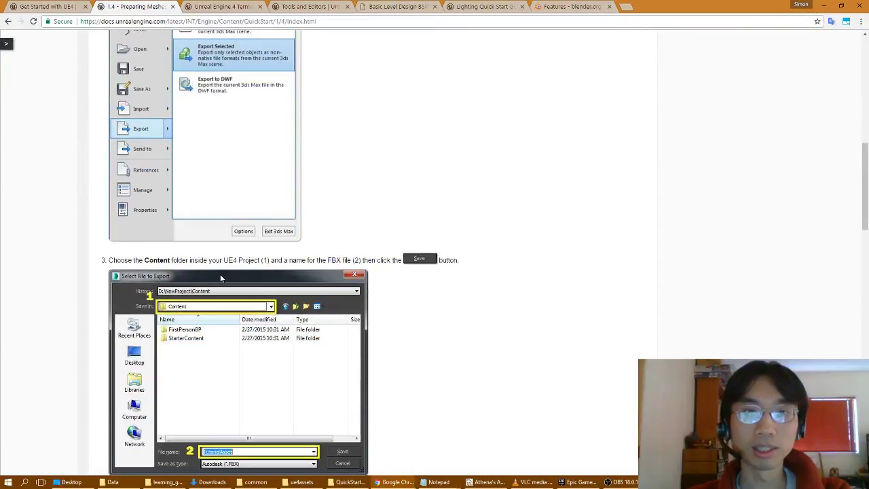
pyautogui.scroll(-2, 244, 326)
pyautogui.scroll(-6, 246, 381)
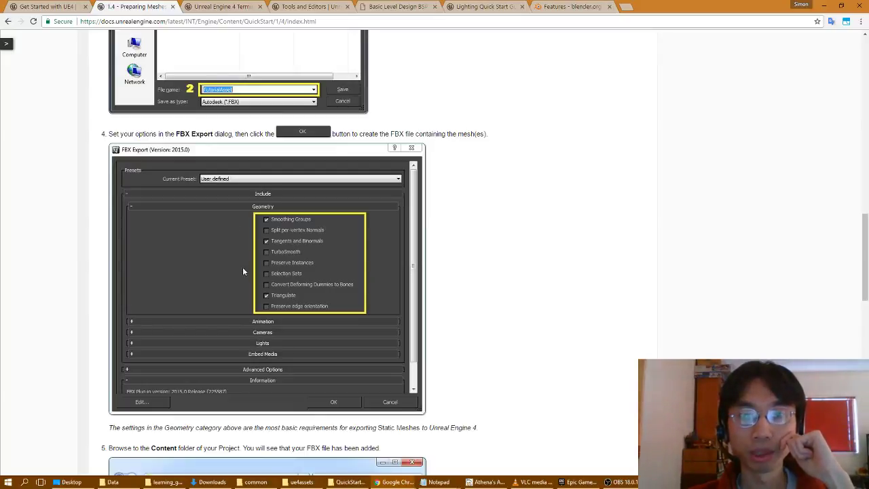
# Scroll to the guide's final step and open the FBX content pipeline link in a background tab.
pyautogui.scroll(2, 215, 343)
pyautogui.scroll(-3, 215, 343)
pyautogui.scroll(-1, 214, 348)
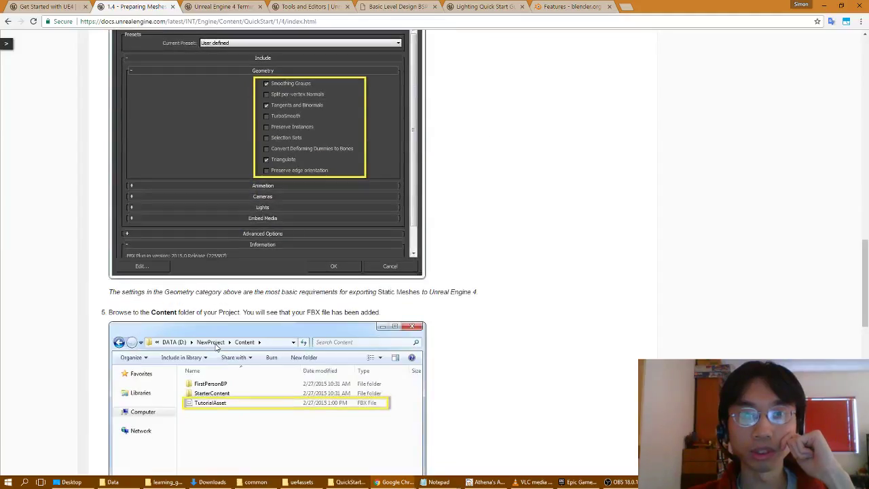
pyautogui.scroll(-5, 216, 346)
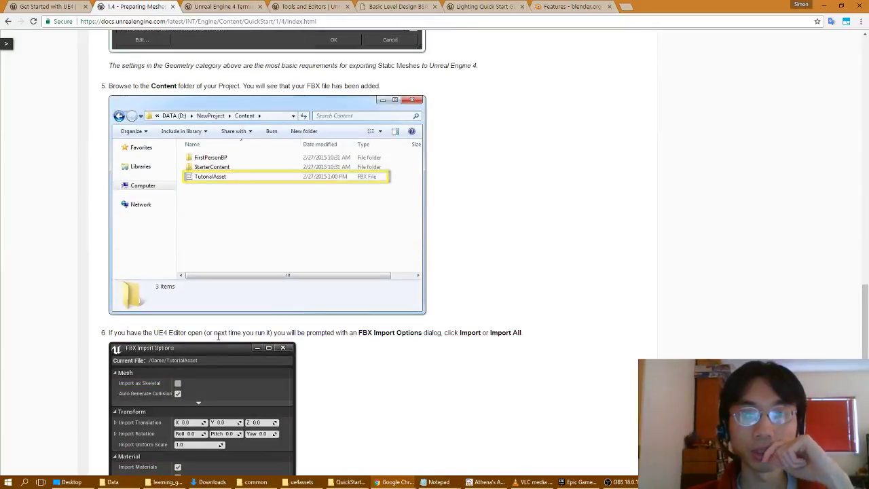
pyautogui.scroll(-2, 214, 343)
pyautogui.scroll(-5, 313, 310)
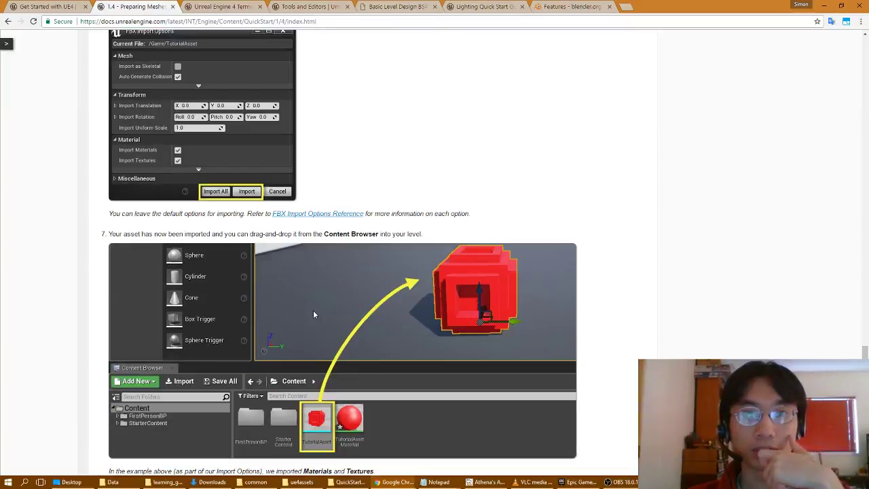
pyautogui.scroll(-3, 313, 309)
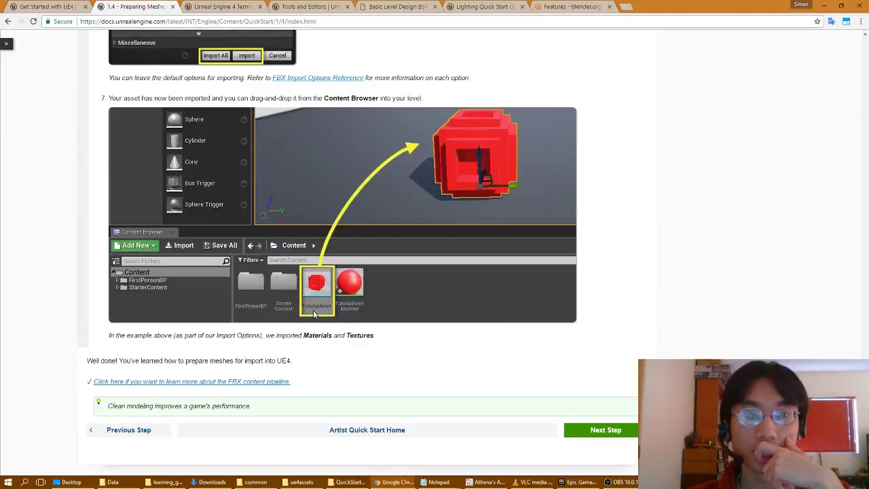
pyautogui.middleClick(231, 384)
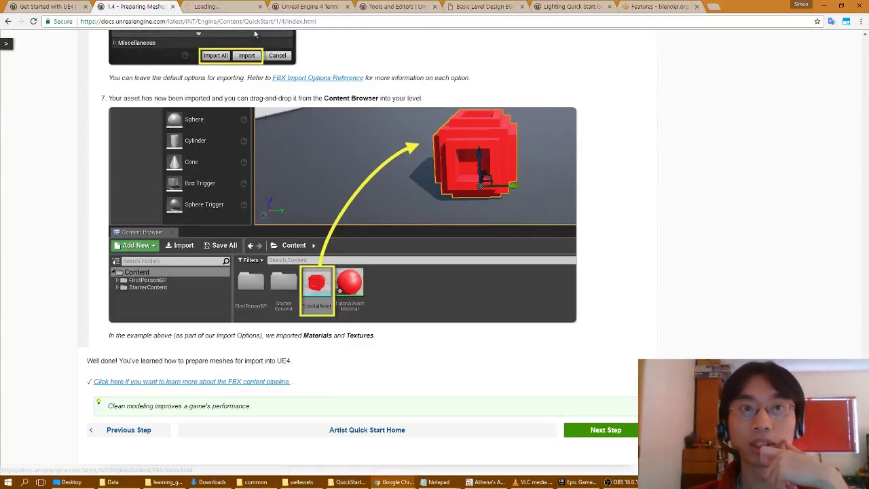
# Look over the guide list on the FBX Content Pipeline page.
pyautogui.click(223, 8)
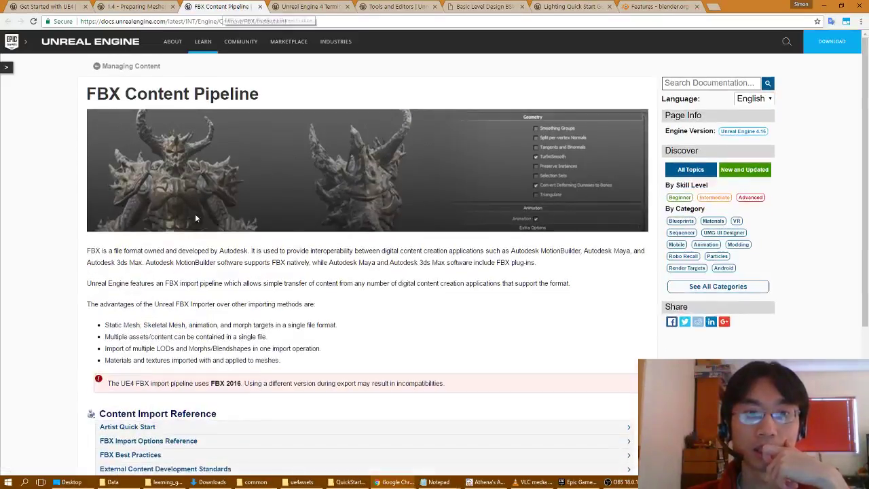
pyautogui.scroll(-4, 195, 217)
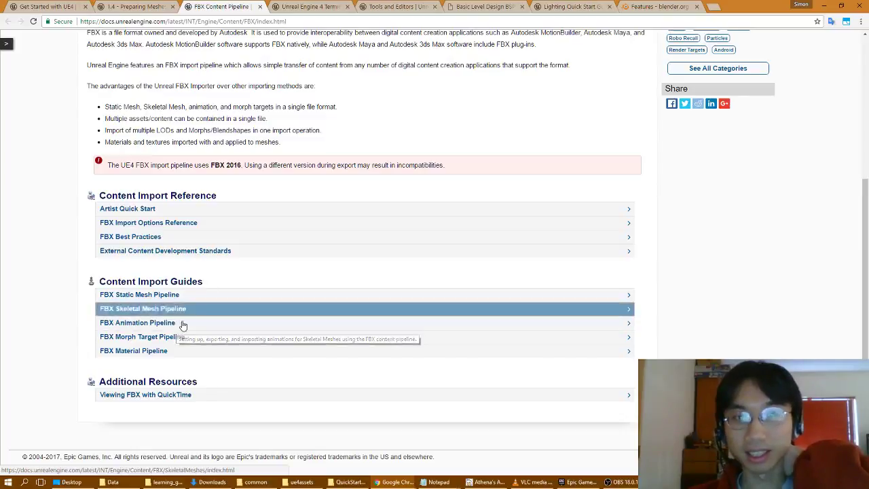
pyautogui.scroll(4, 175, 336)
# Go back to 1.4 Preparing Meshes and find Maya's Export Selection and Export dialog steps.
pyautogui.click(136, 7)
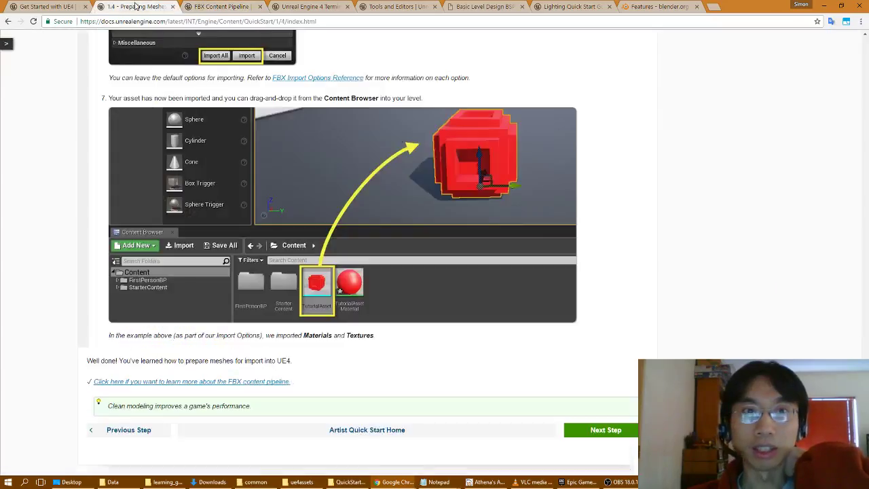
pyautogui.scroll(3, 387, 272)
pyautogui.scroll(7, 352, 275)
pyautogui.scroll(5, 352, 274)
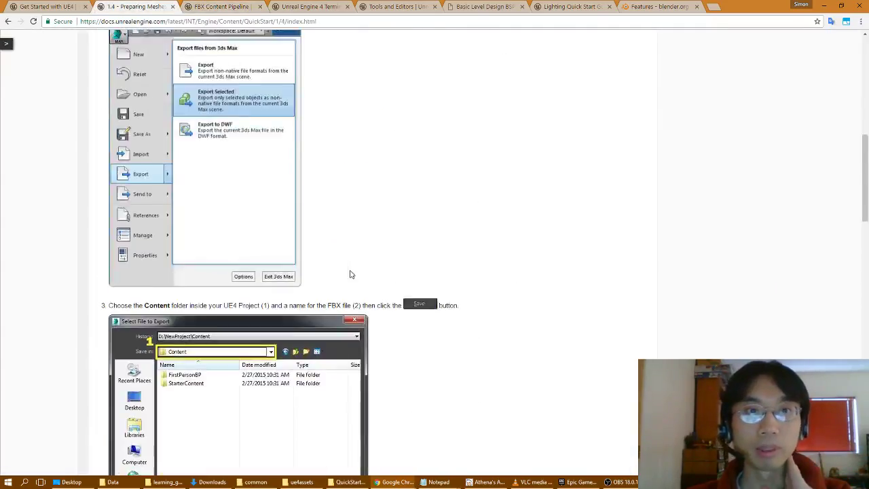
pyautogui.scroll(5, 351, 272)
pyautogui.scroll(3, 349, 269)
pyautogui.scroll(-4, 292, 248)
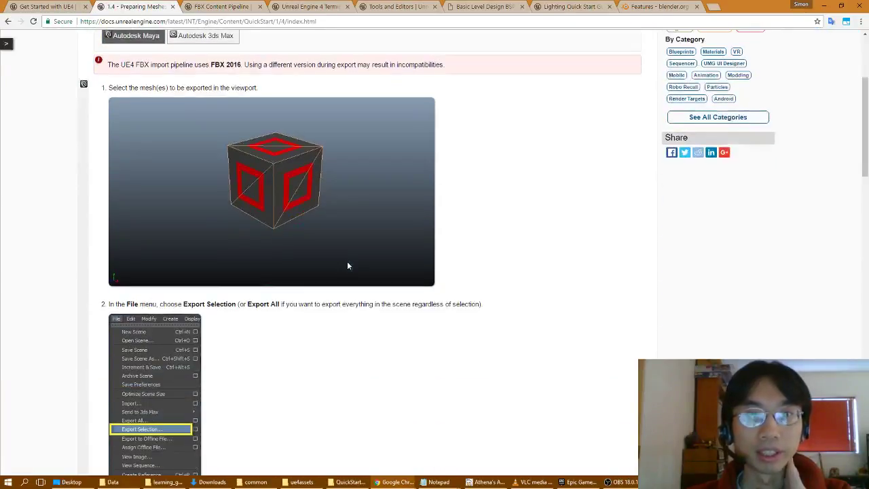
pyautogui.scroll(-4, 347, 266)
pyautogui.scroll(-2, 167, 256)
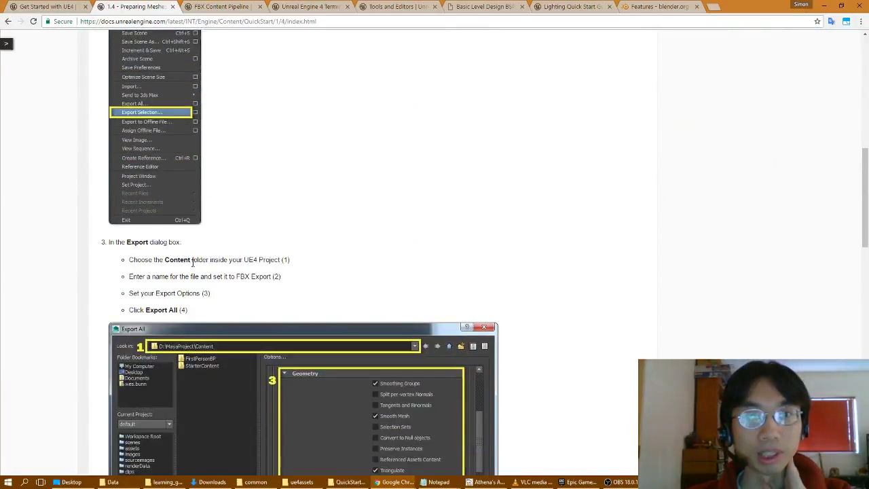
pyautogui.scroll(-2, 193, 263)
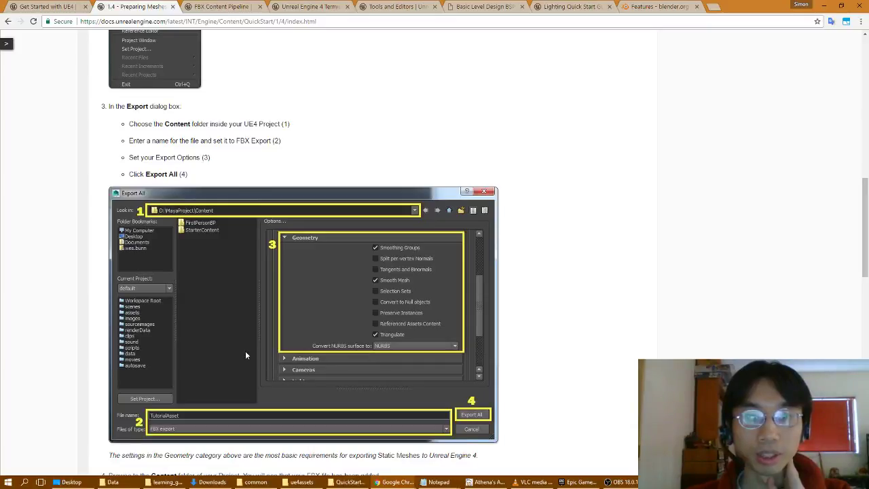
pyautogui.scroll(-3, 245, 350)
pyautogui.scroll(-2, 245, 354)
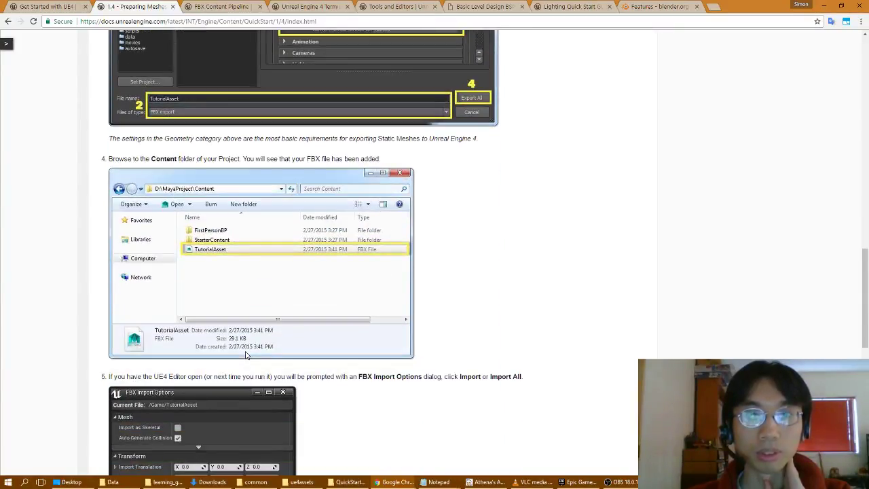
pyautogui.scroll(-3, 246, 355)
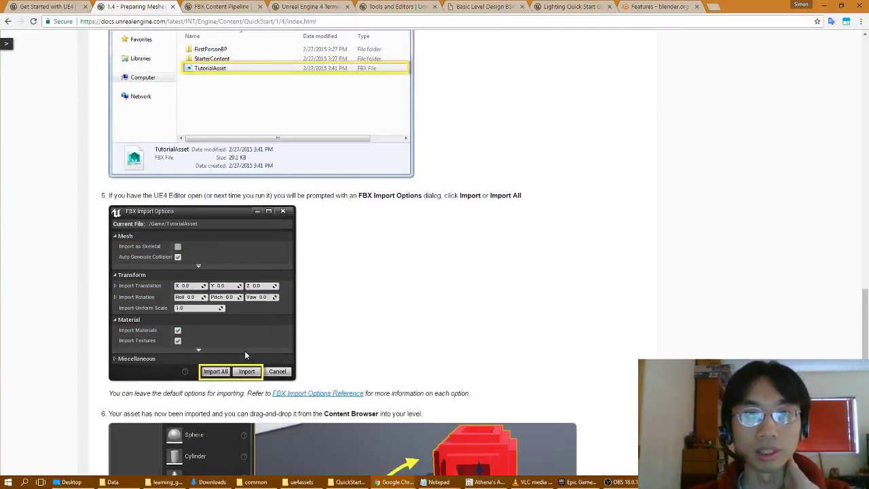
pyautogui.scroll(-5, 245, 352)
pyautogui.scroll(10, 246, 352)
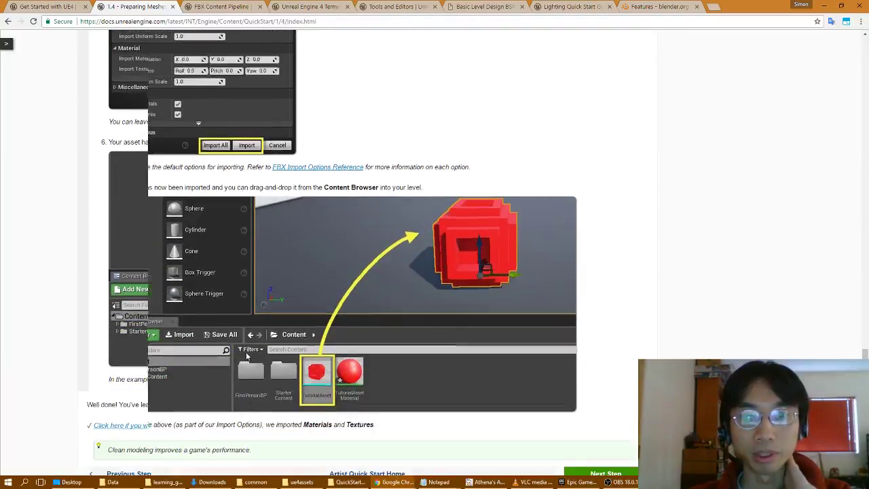
pyautogui.scroll(10, 252, 354)
pyautogui.scroll(10, 258, 353)
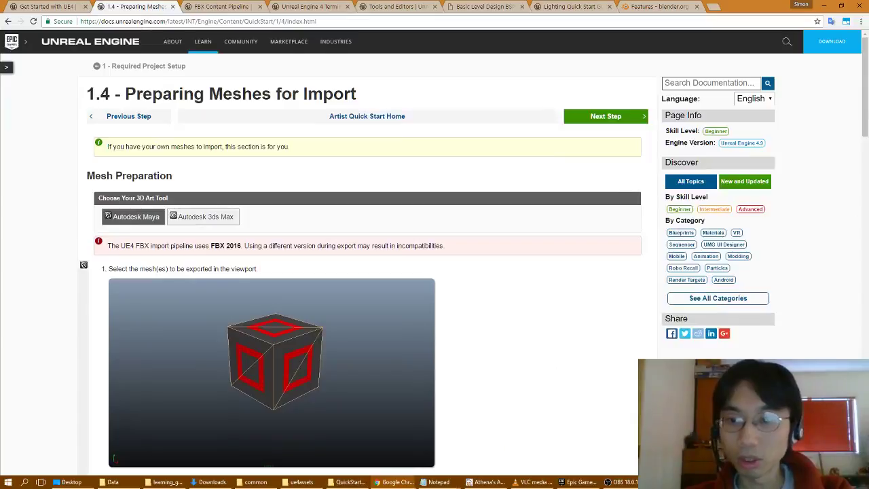
# Delete the default cube from the Blender scene with X.
pyautogui.moveTo(616, 482)
pyautogui.click(613, 437)
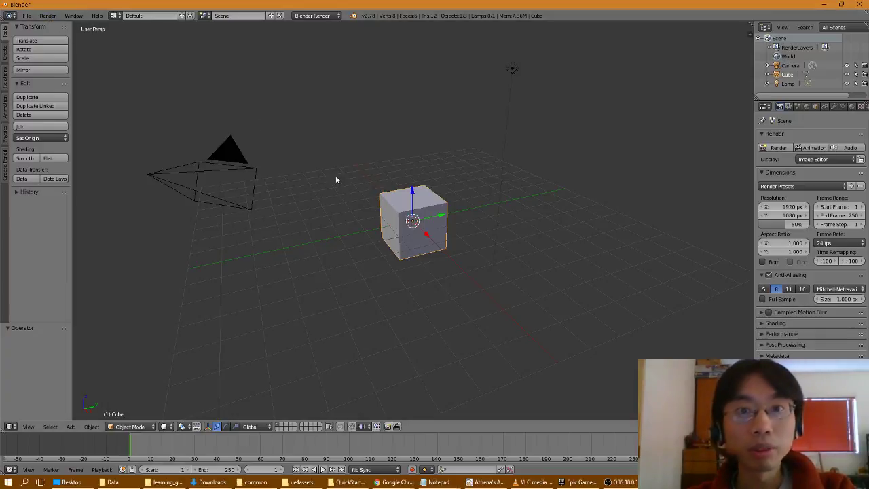
pyautogui.press('x')
pyautogui.click(382, 220)
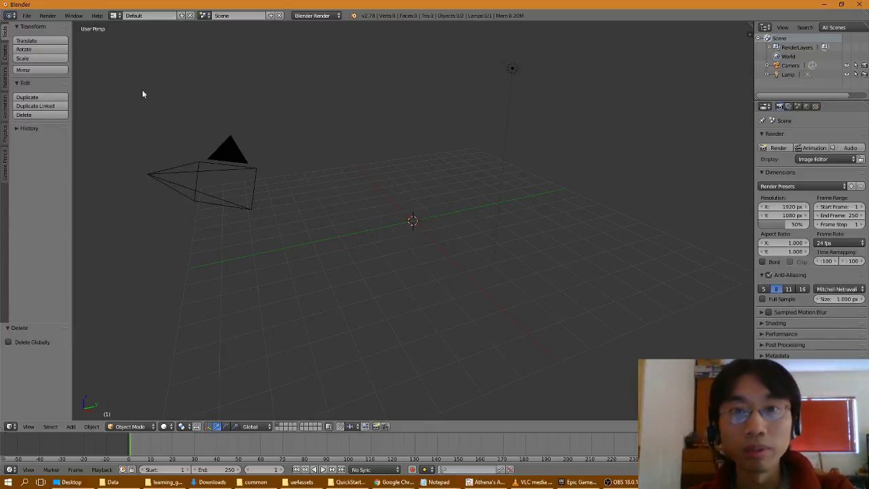
# Browse the File menu and Properties tabs, then add a Monkey primitive from the Create tab.
pyautogui.click(28, 16)
pyautogui.moveTo(45, 18)
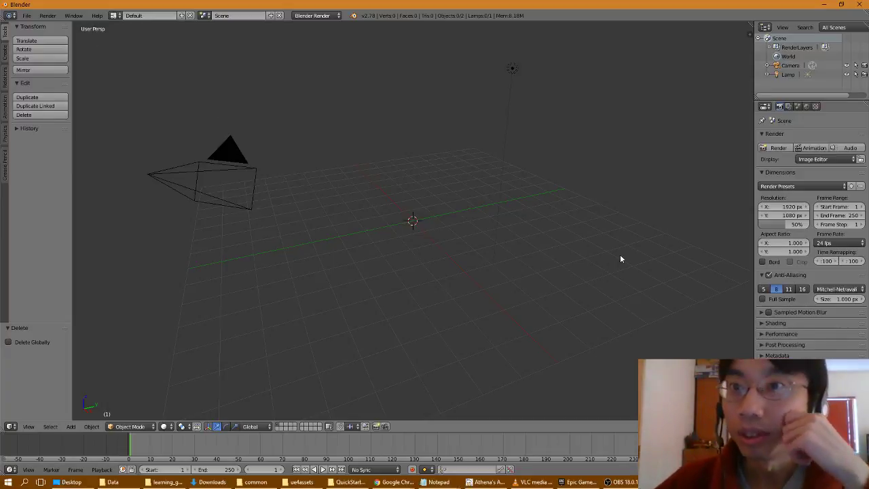
pyautogui.click(789, 107)
pyautogui.click(798, 106)
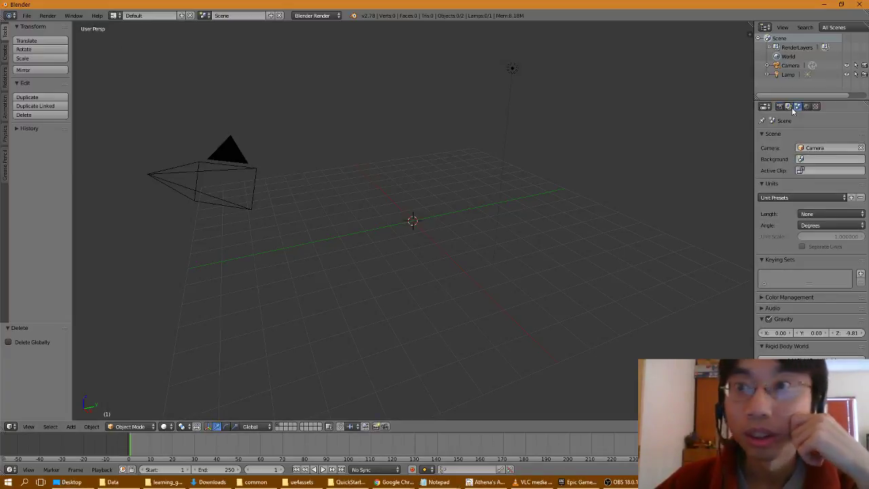
pyautogui.click(781, 108)
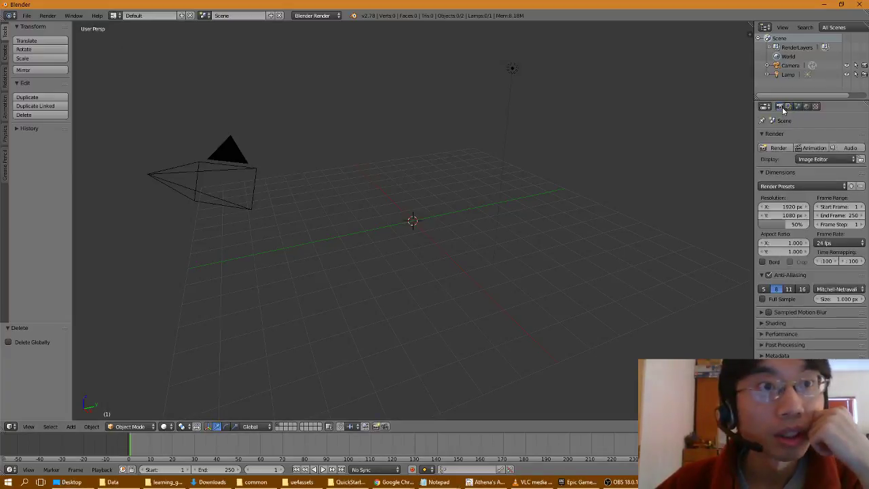
pyautogui.click(6, 56)
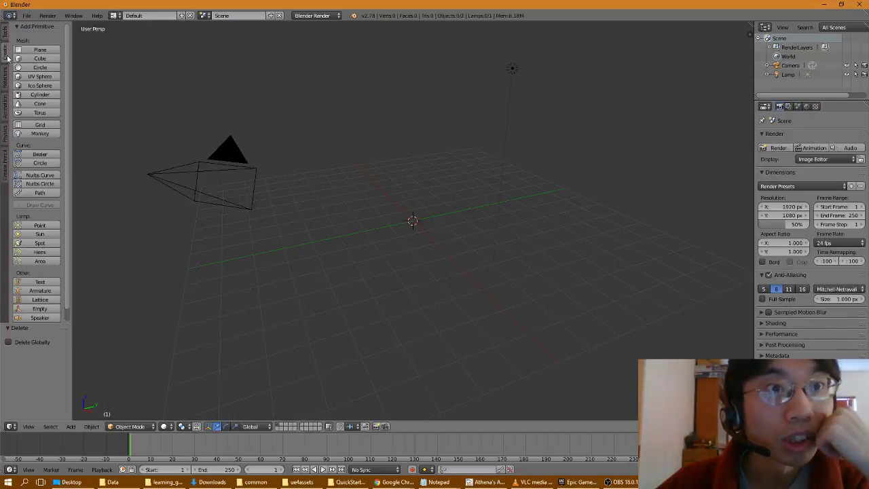
pyautogui.click(41, 134)
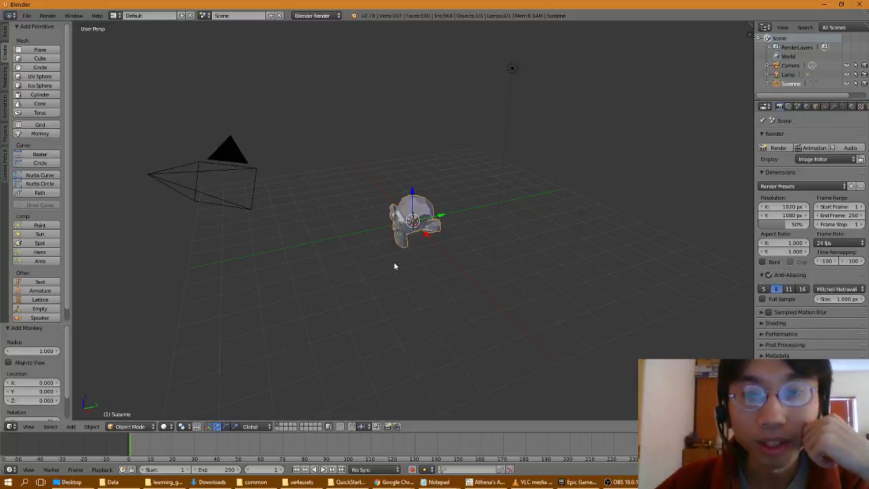
pyautogui.press('Tab')
pyautogui.press('a')
pyautogui.press('a')
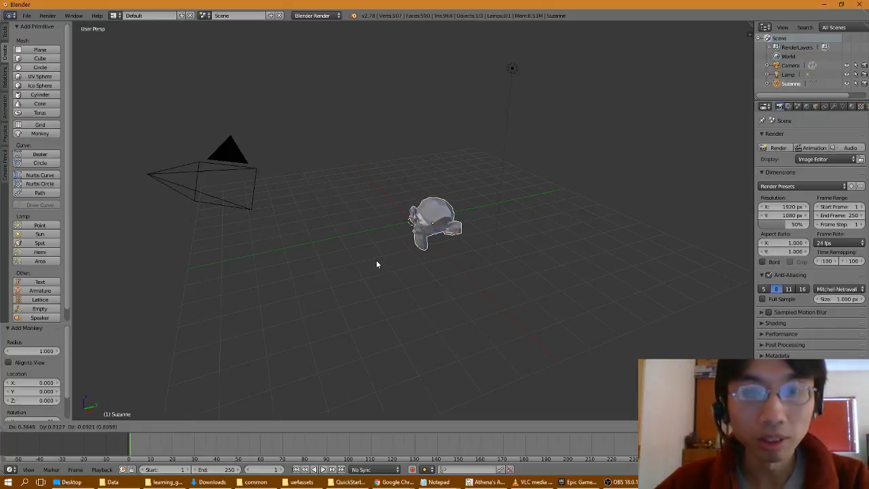
pyautogui.press('Tab')
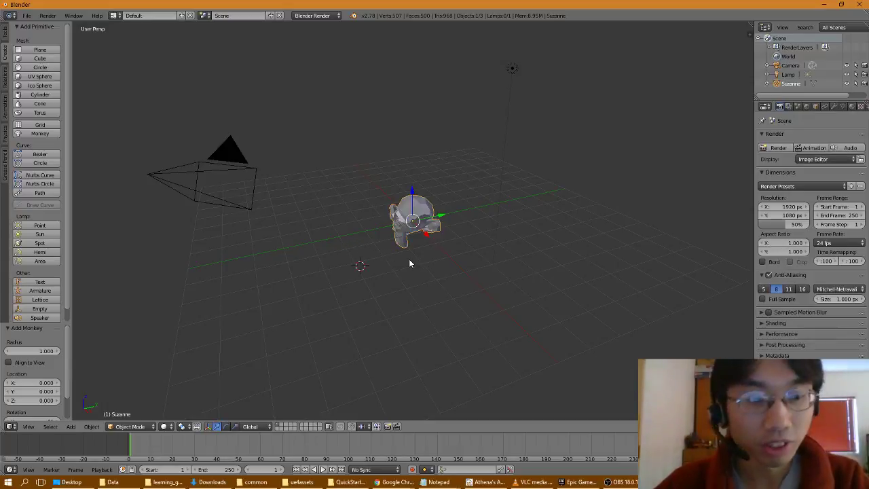
pyautogui.scroll(2, 393, 260)
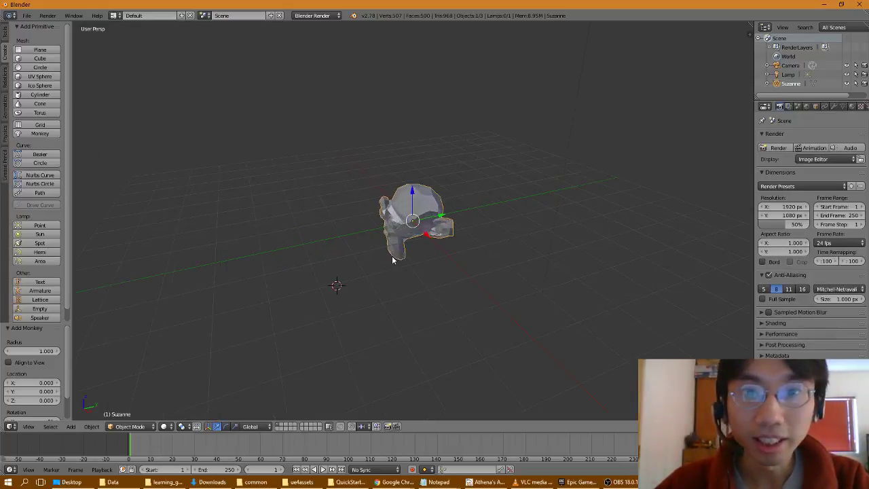
pyautogui.scroll(1, 345, 196)
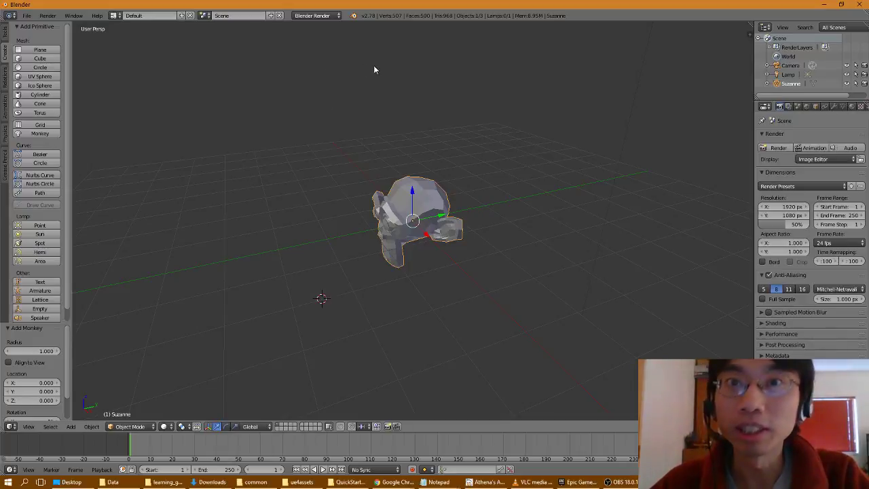
# Open the online manual via Help > Manual and go to its 2.78 User Interface chapter.
pyautogui.click(97, 16)
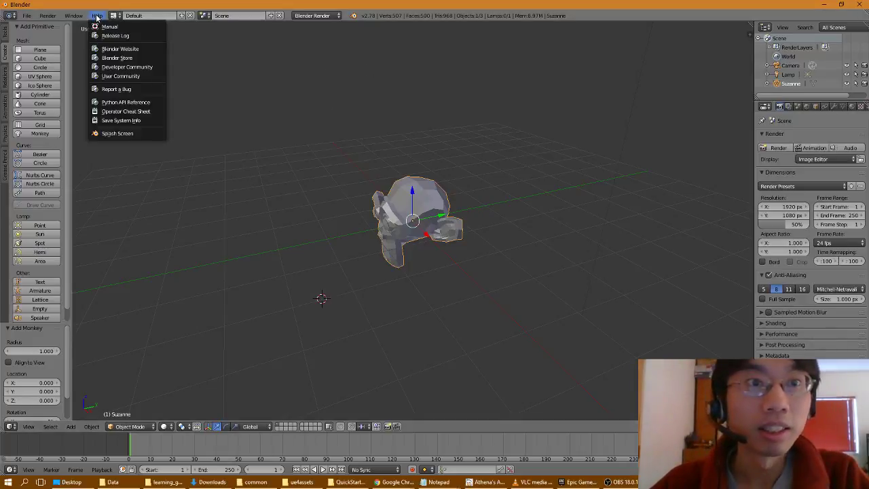
pyautogui.click(143, 26)
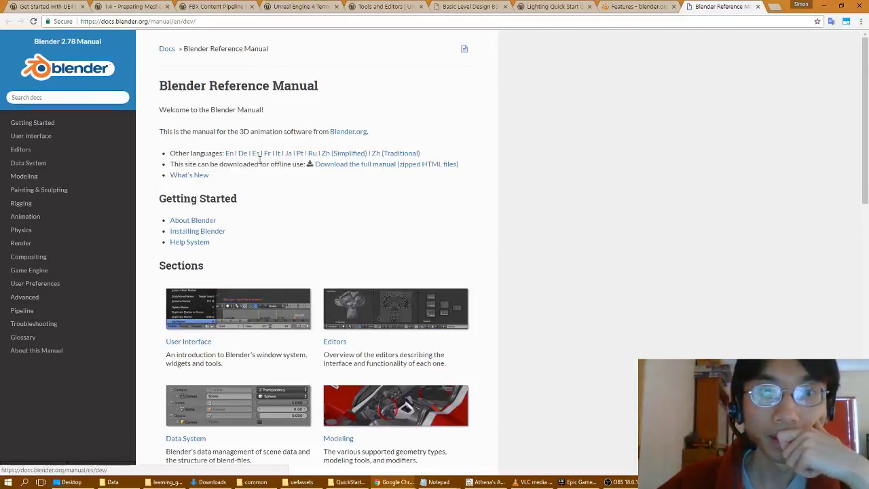
pyautogui.click(66, 138)
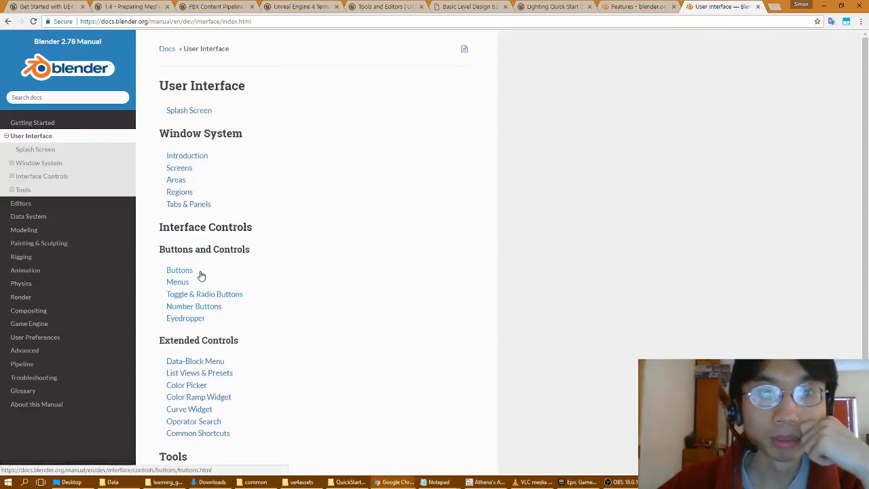
pyautogui.scroll(-2, 201, 275)
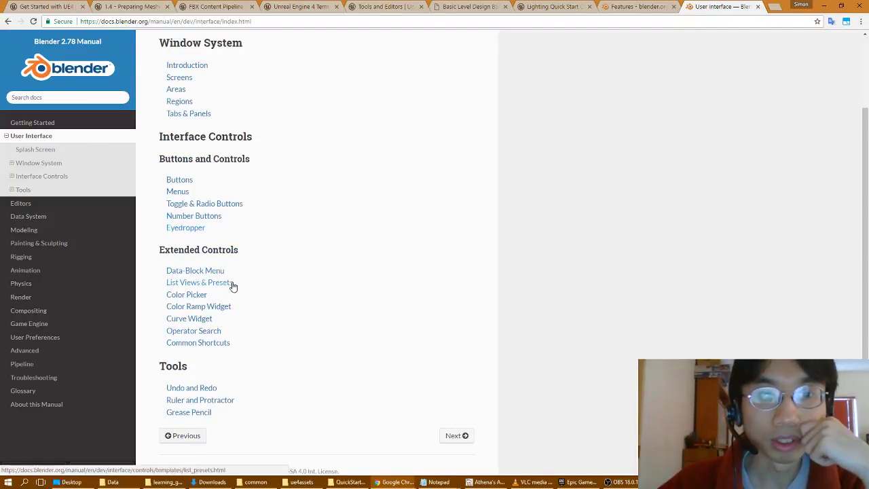
pyautogui.scroll(1, 233, 286)
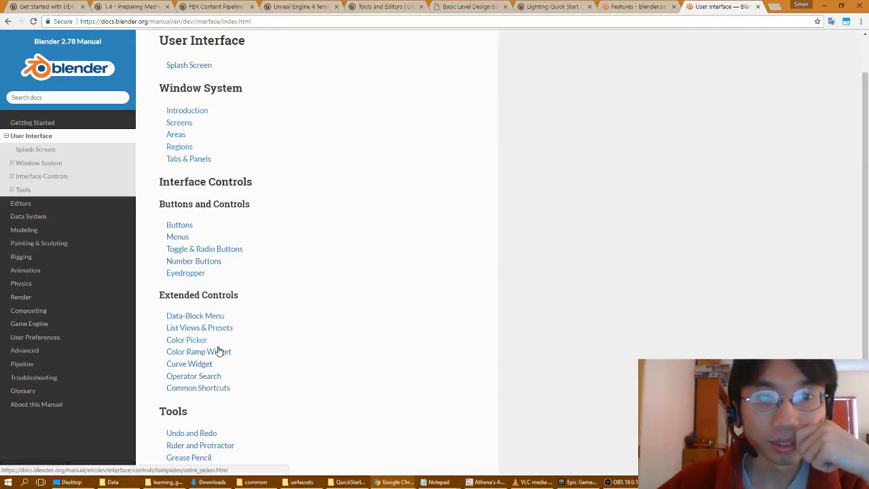
pyautogui.scroll(-2, 219, 351)
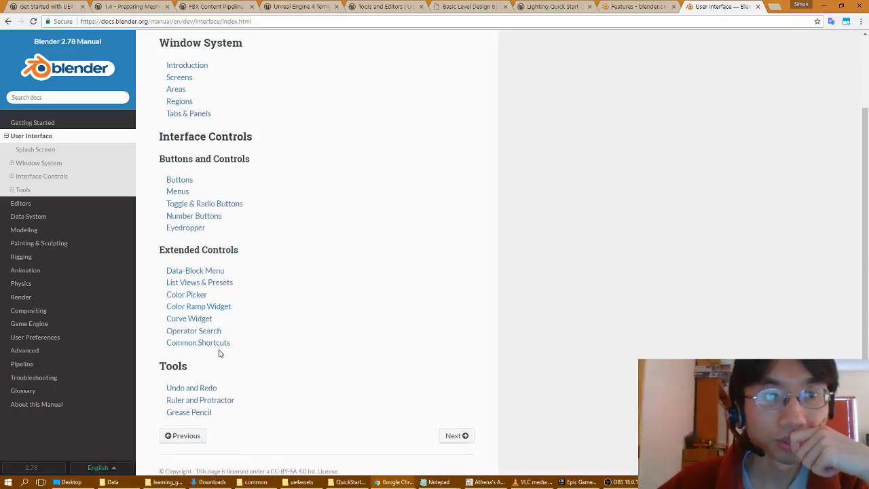
# Expand Window System in the manual sidebar and read through the Screens page.
pyautogui.click(86, 167)
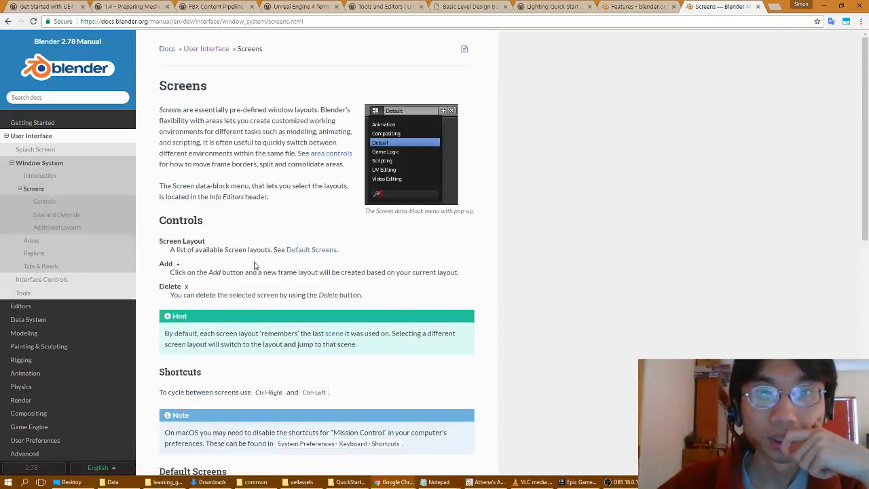
pyautogui.scroll(-2, 254, 265)
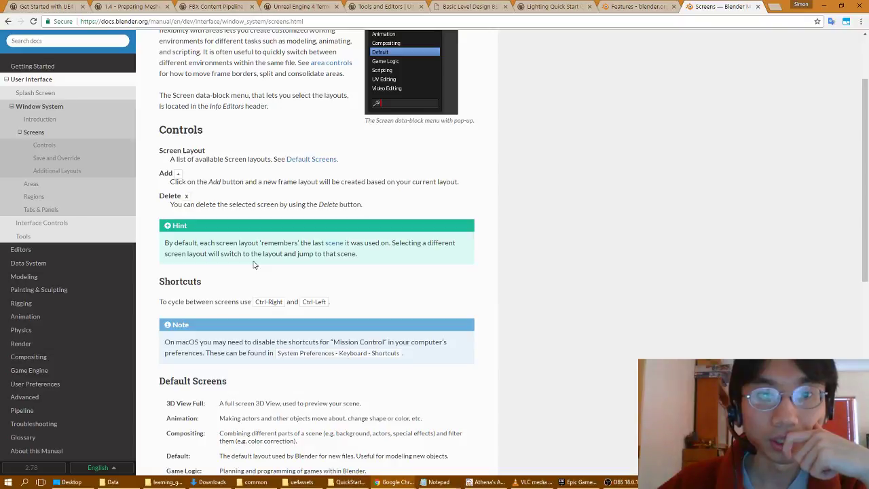
pyautogui.scroll(1, 253, 265)
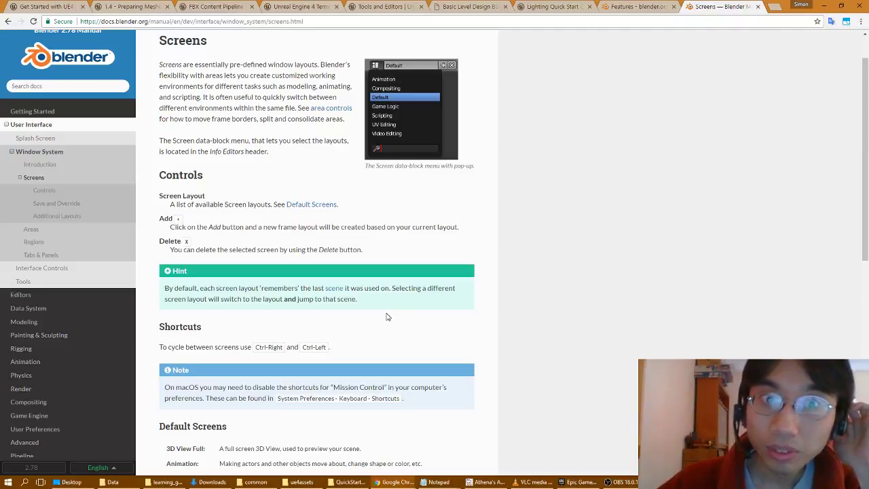
pyautogui.scroll(-1, 384, 314)
pyautogui.scroll(-2, 385, 315)
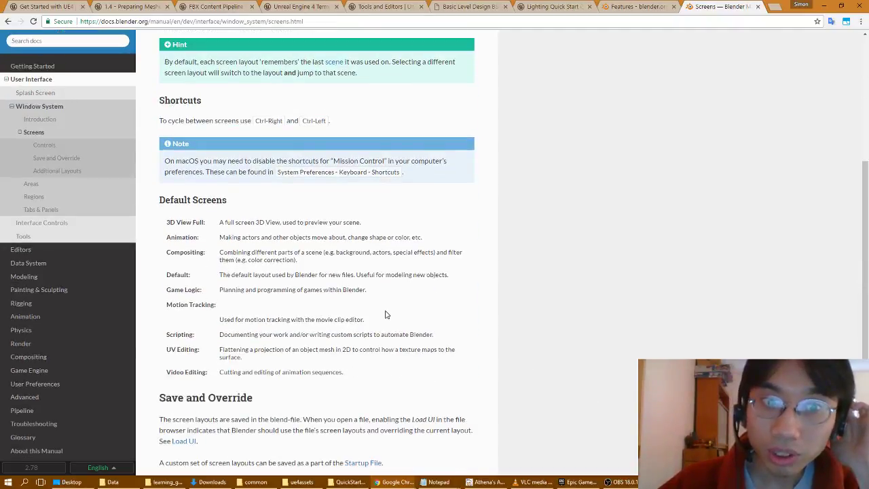
pyautogui.scroll(-2, 385, 314)
pyautogui.scroll(-1, 385, 314)
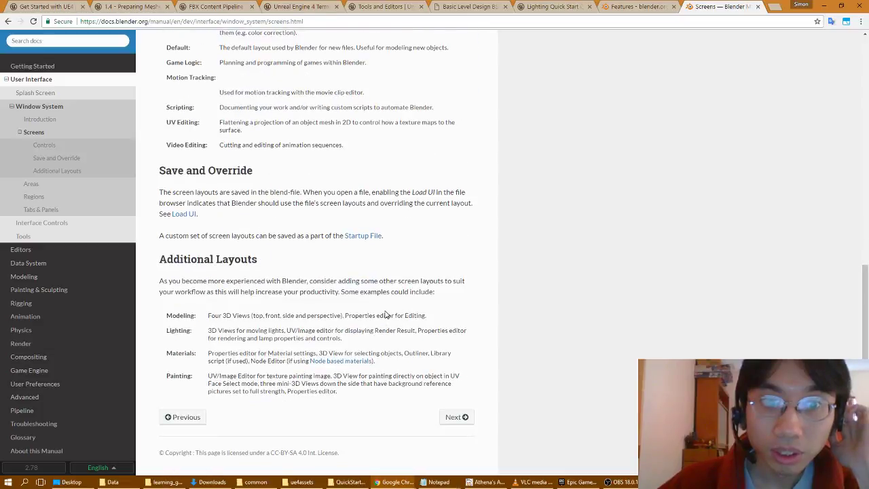
# Read through the Window System's Areas page.
pyautogui.click(58, 185)
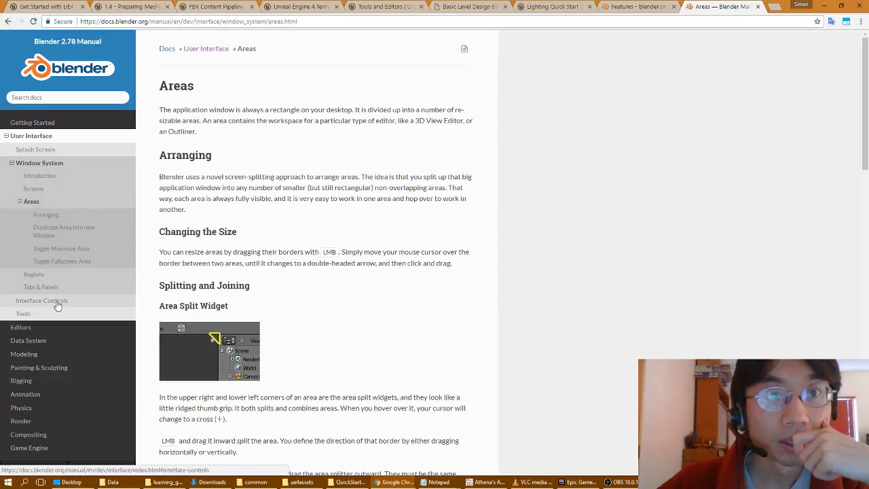
pyautogui.scroll(-4, 262, 297)
pyautogui.scroll(-1, 262, 297)
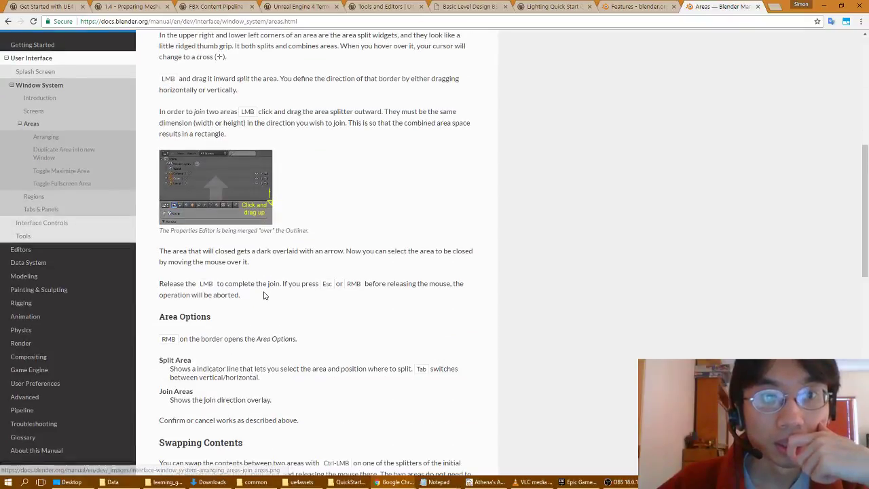
pyautogui.scroll(-2, 265, 284)
pyautogui.scroll(-2, 265, 284)
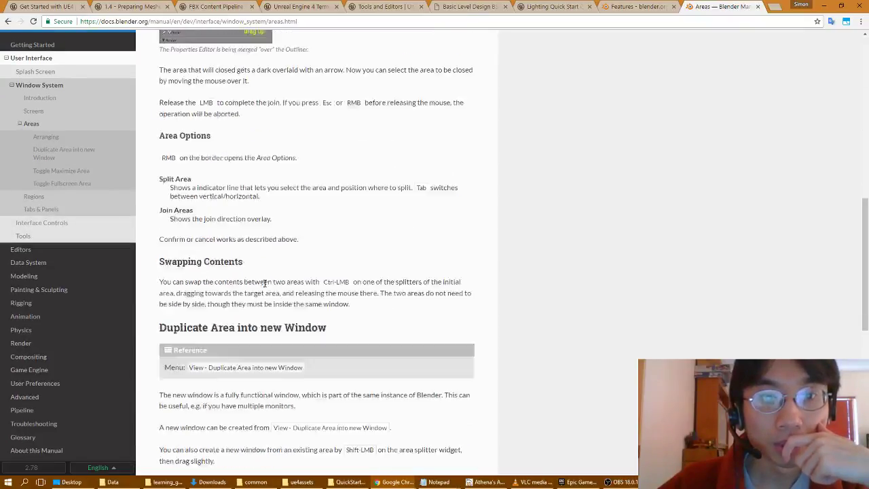
pyautogui.scroll(-2, 265, 284)
pyautogui.scroll(-3, 265, 286)
pyautogui.scroll(-2, 265, 286)
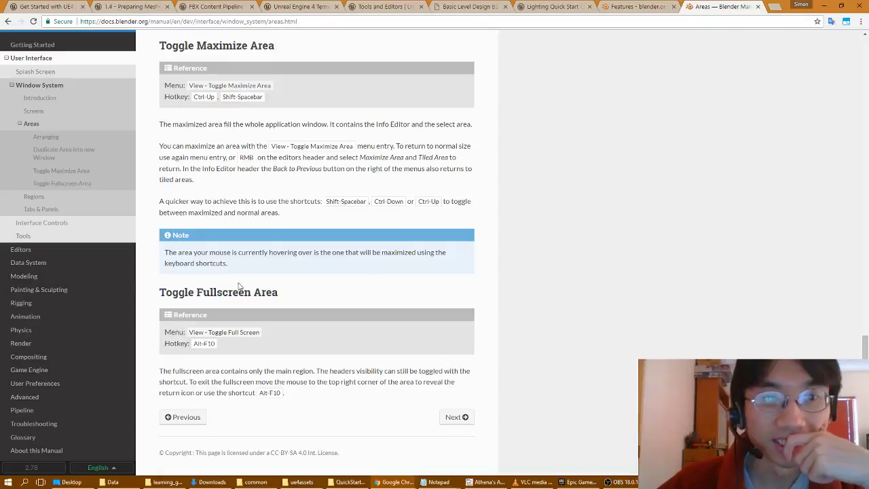
# Read the Regions page down to its Position section on flipping regions.
pyautogui.click(55, 196)
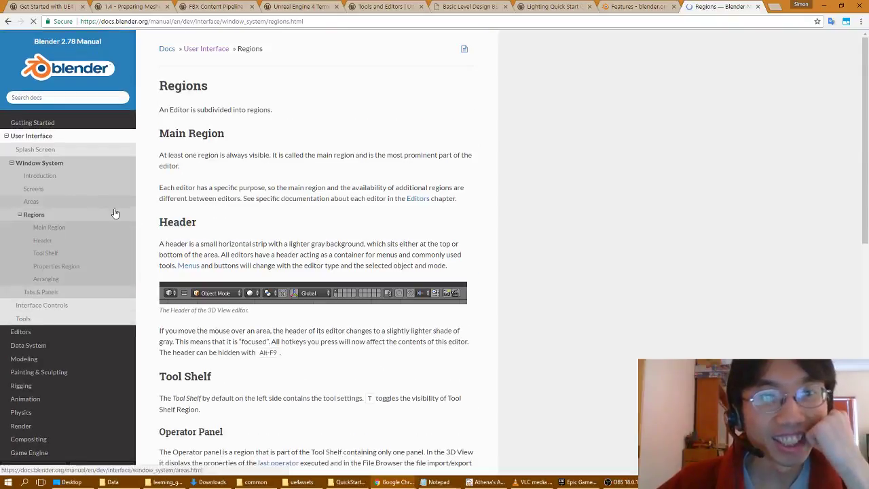
pyautogui.scroll(-2, 208, 239)
pyautogui.scroll(-3, 209, 234)
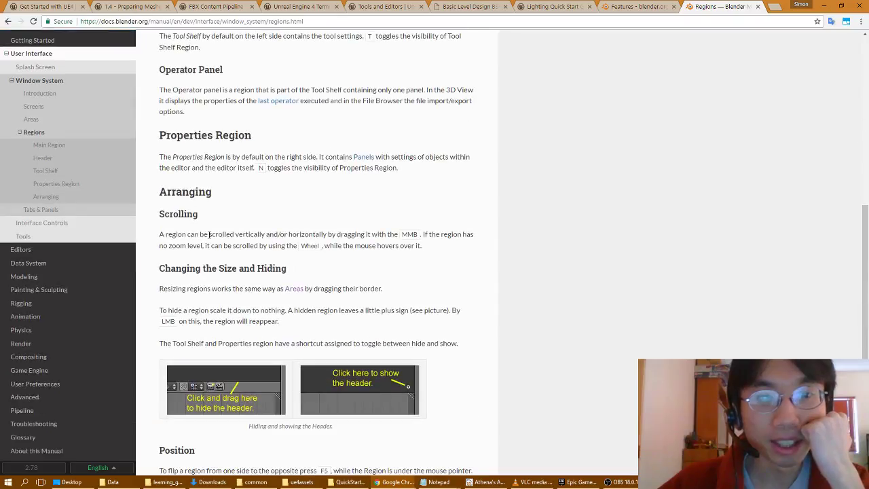
pyautogui.scroll(-2, 209, 235)
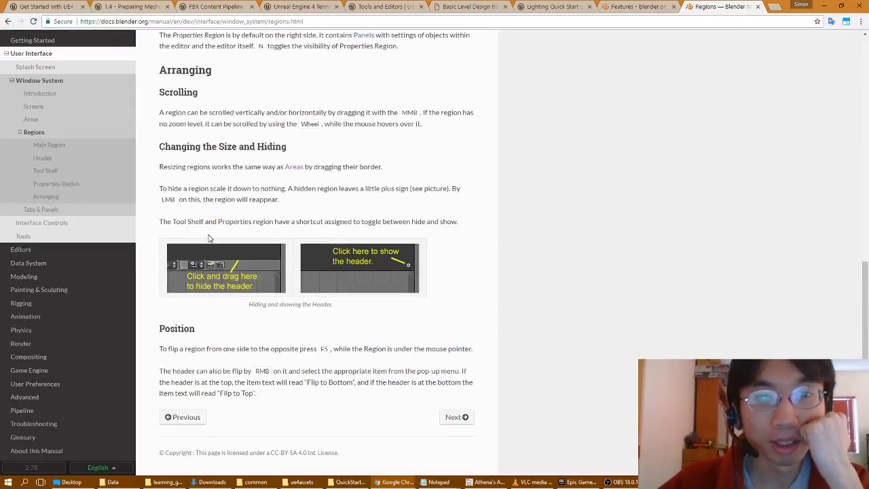
# Browse the Interface Controls overview, expanding Buttons and Controls and Extended Controls.
pyautogui.click(64, 224)
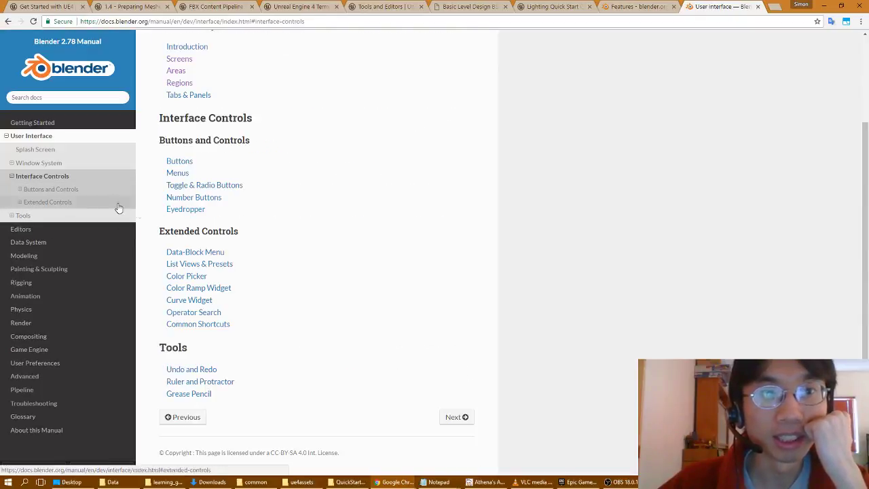
pyautogui.click(85, 190)
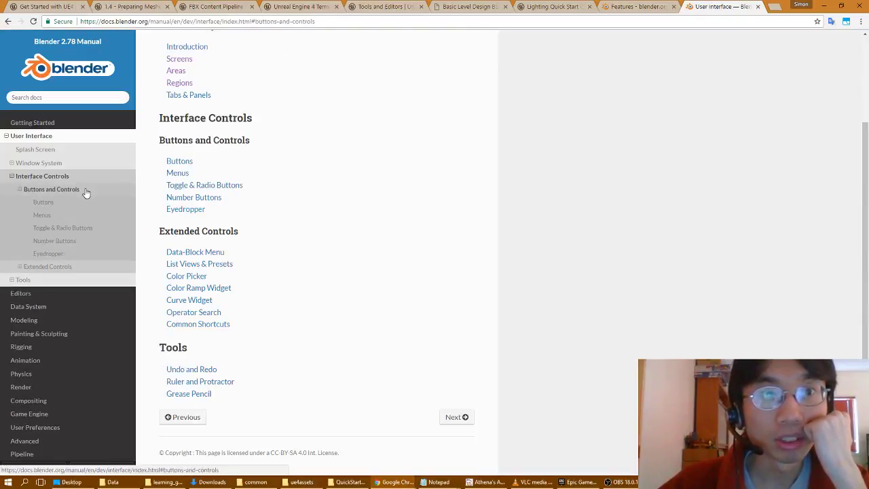
pyautogui.click(80, 267)
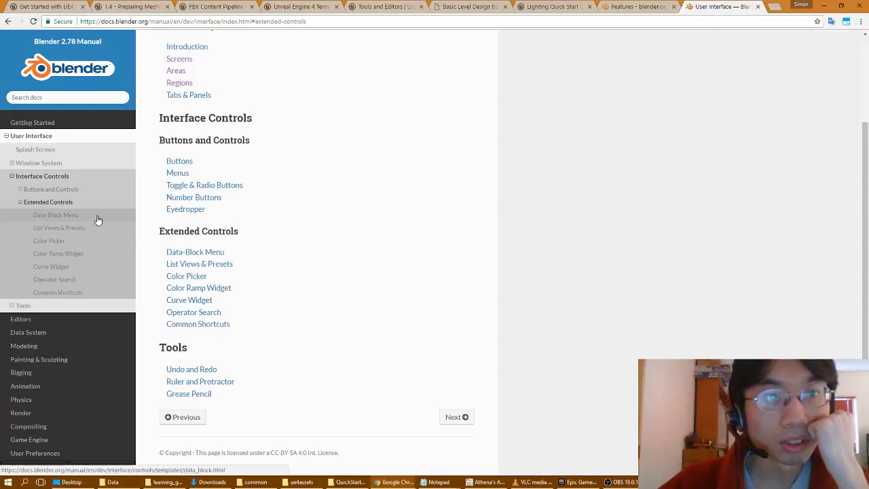
pyautogui.scroll(-2, 82, 301)
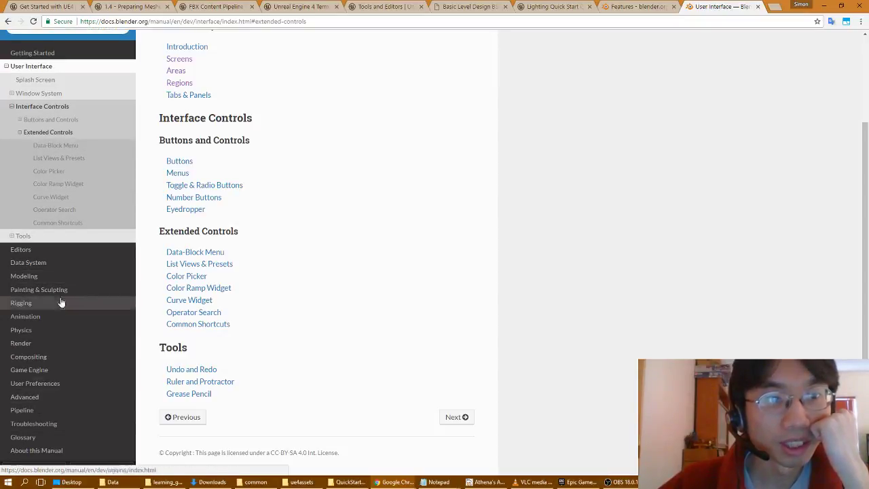
# Go to the manual's Editors > 3D View > Navigation page.
pyautogui.click(61, 254)
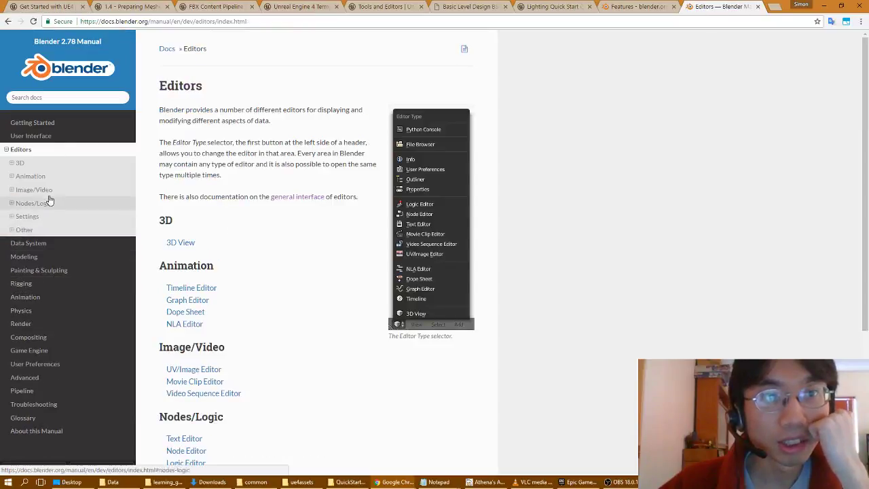
pyautogui.click(190, 245)
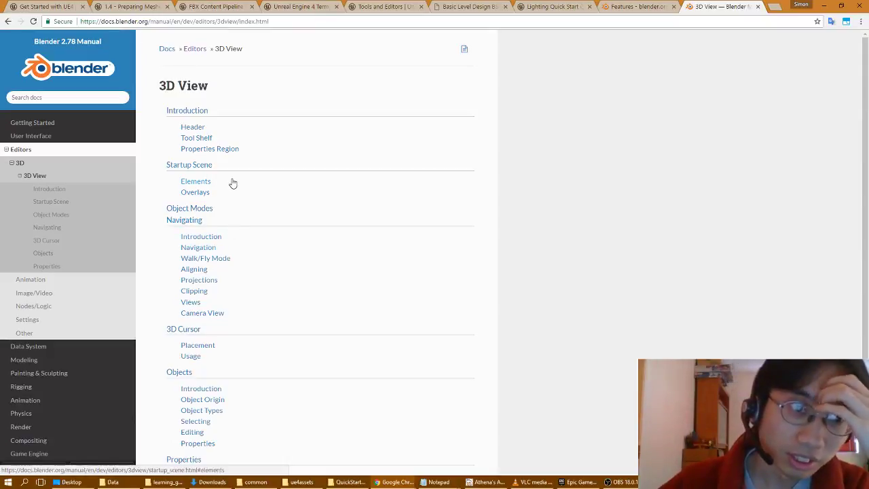
pyautogui.click(209, 251)
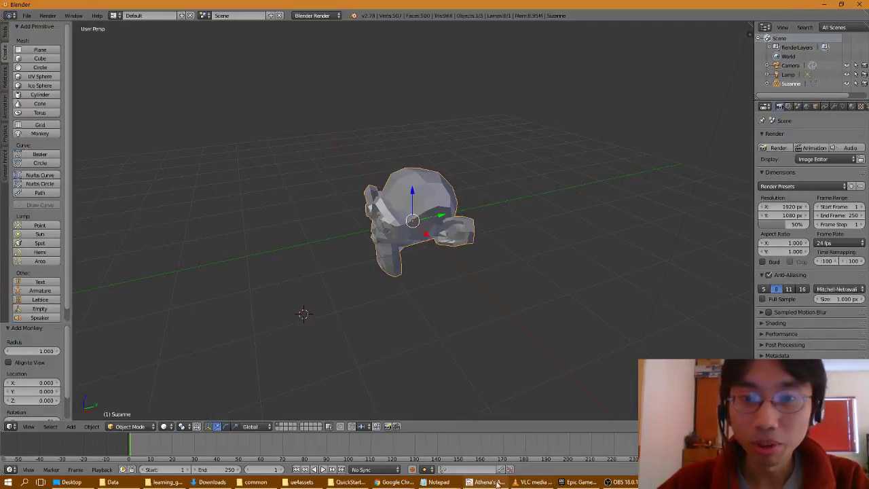
pyautogui.moveTo(401, 486)
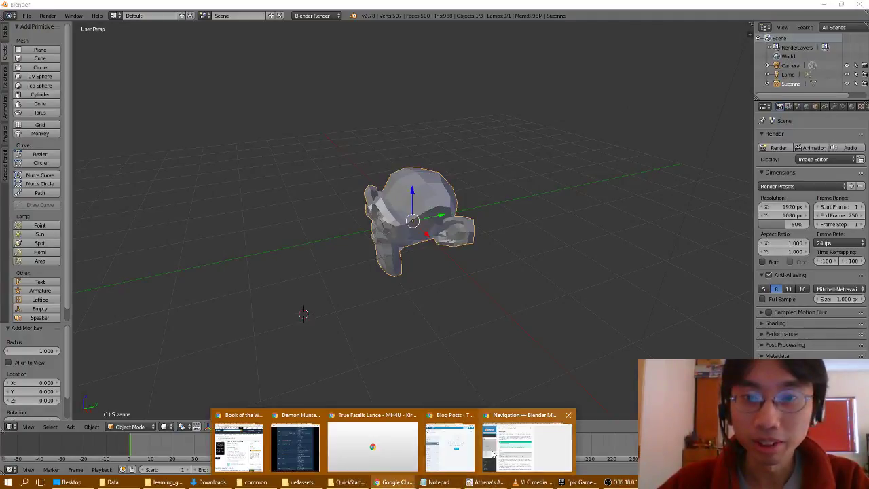
pyautogui.click(524, 442)
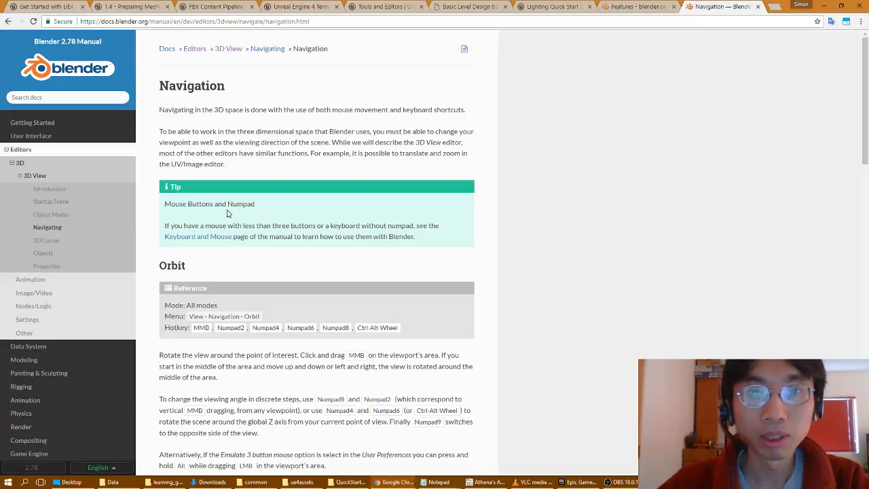
# Scroll the Navigation page to the Orbit section, then Alt+Tab back to Blender.
pyautogui.scroll(-1, 227, 213)
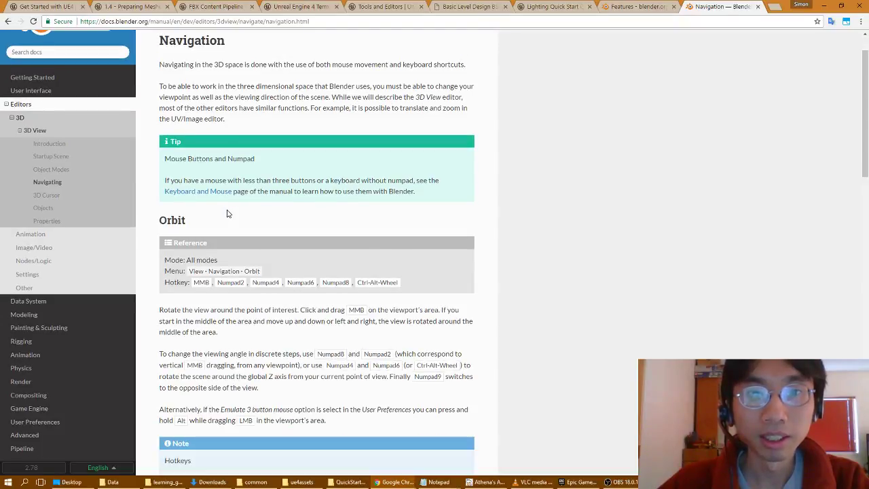
pyautogui.scroll(-2, 228, 213)
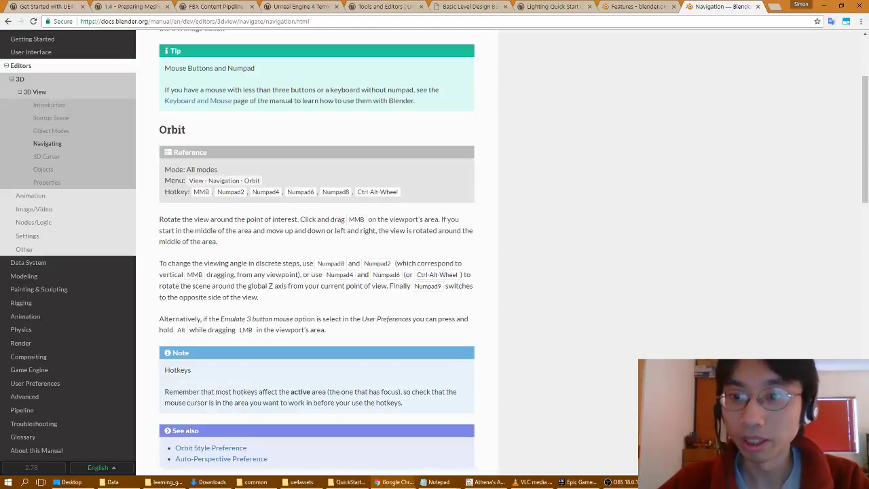
pyautogui.hotkey('alt', 'Tab')
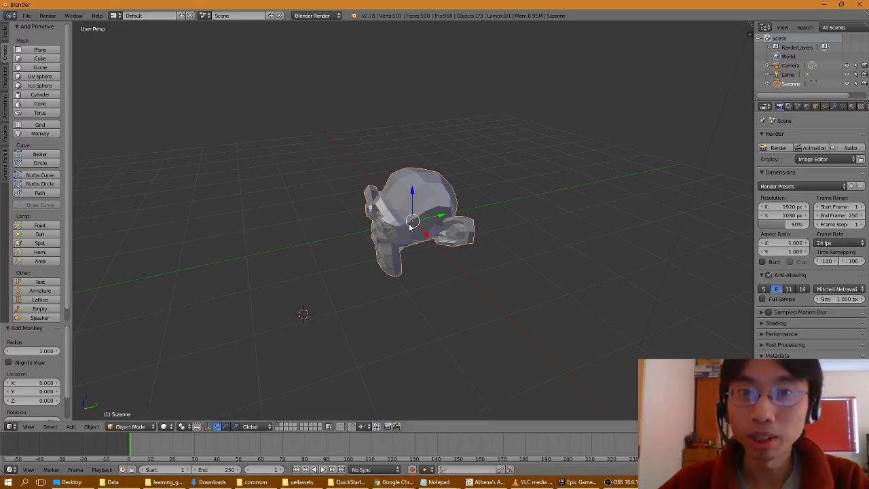
# Select Suzanne and orbit around her with Numpad 4 and Numpad 8.
pyautogui.click(410, 225)
pyautogui.press('KP_4')
pyautogui.press('KP_4')
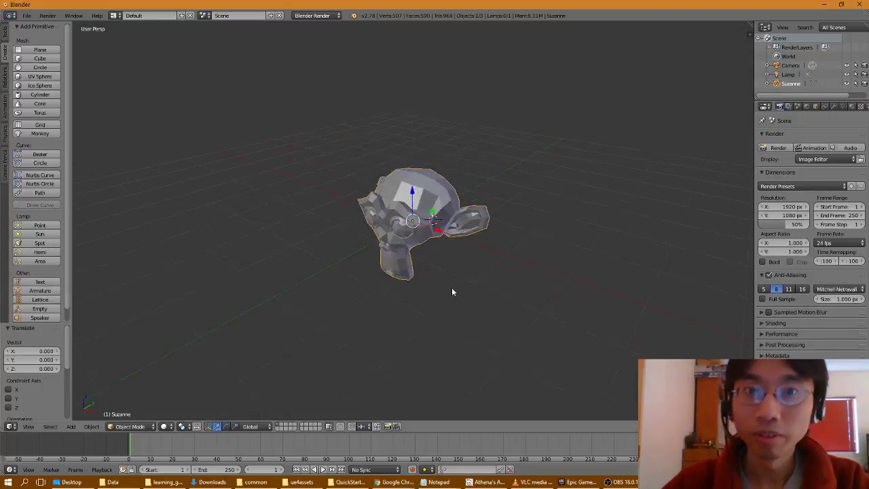
pyautogui.press('KP_4')
pyautogui.press('KP_4')
pyautogui.press('KP_4')
pyautogui.press('KP_4')
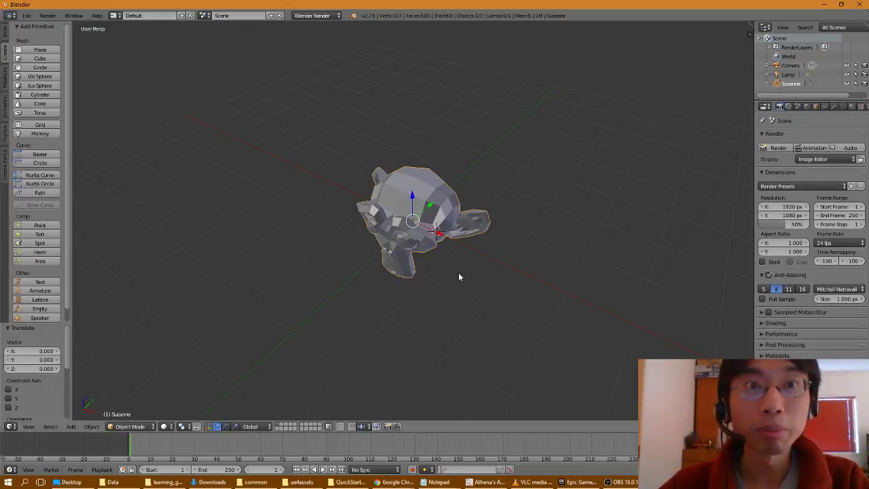
pyautogui.press('KP_8')
# View Suzanne from front, side, top and bottom (Numpad 1, 3, 7, Ctrl+7), then orbit back.
pyautogui.press('KP_1')
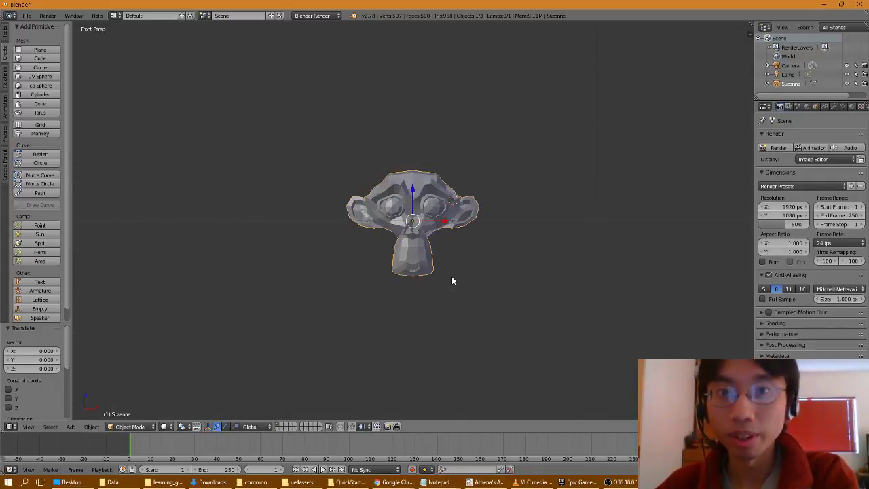
pyautogui.press('KP_3')
pyautogui.press('KP_7')
pyautogui.press('ctrl+KP_7')
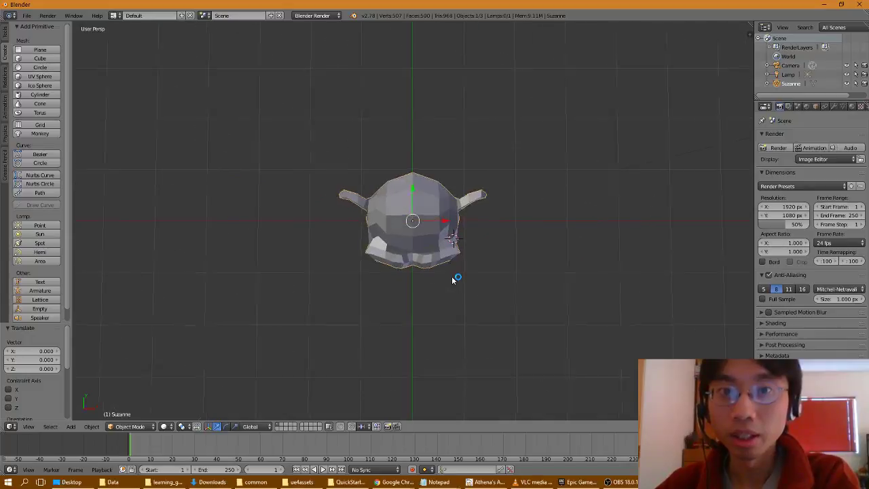
pyautogui.press('KP_8')
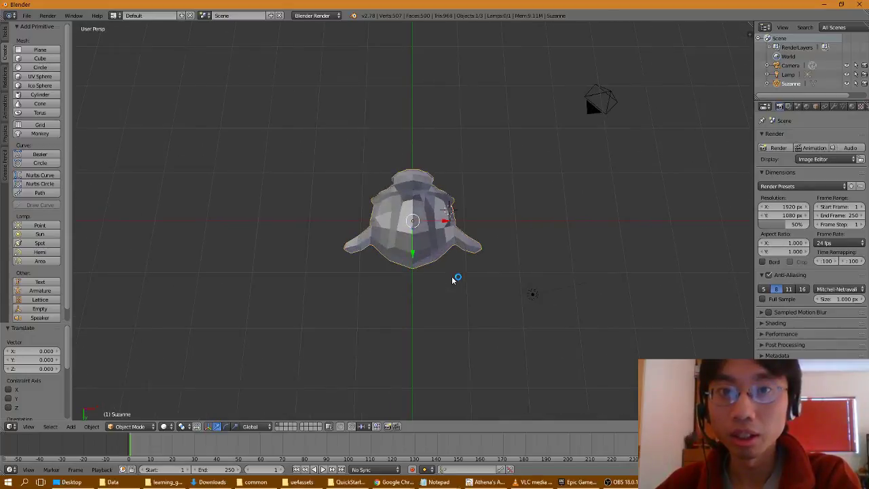
pyautogui.press('KP_8')
pyautogui.press('KP_8')
pyautogui.press('KP_8')
pyautogui.press('KP_8')
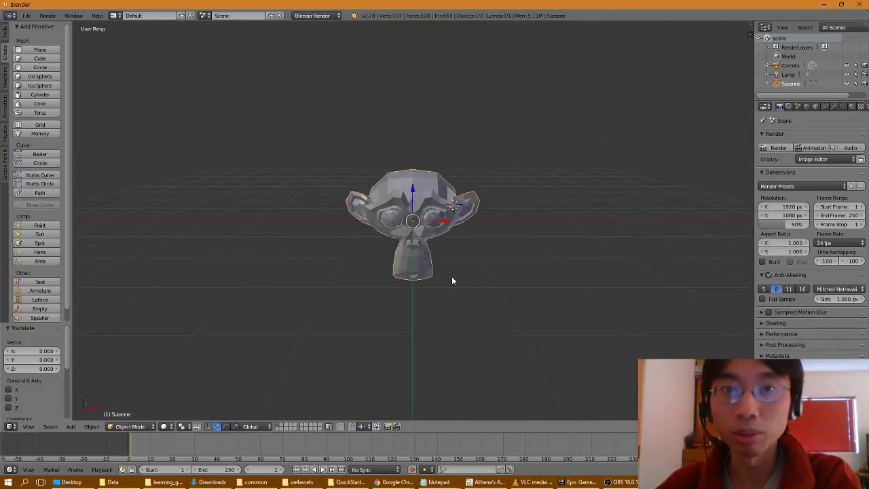
pyautogui.press('KP_6')
pyautogui.press('KP_6')
pyautogui.press('KP_8')
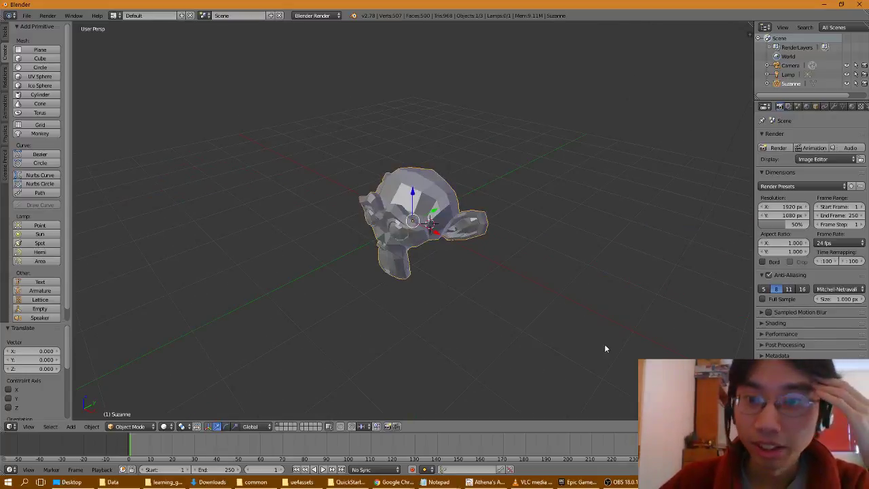
# Open the Help menu and close it again.
pyautogui.click(96, 19)
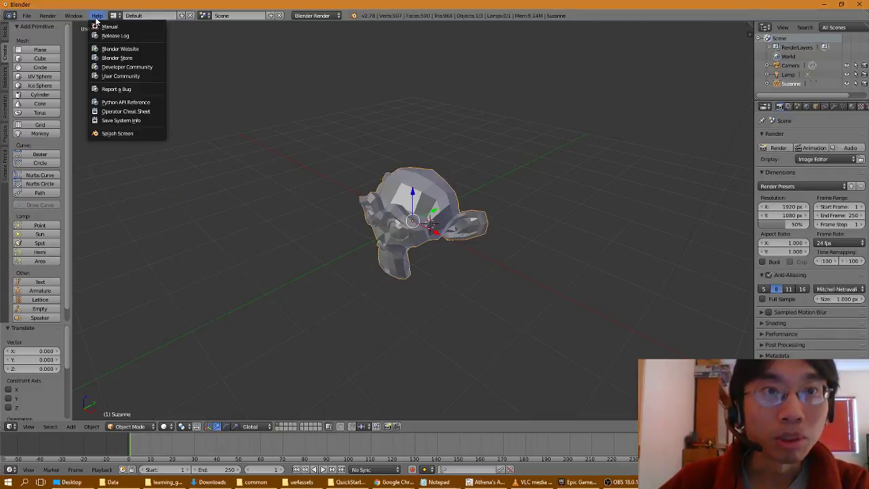
pyautogui.moveTo(45, 19)
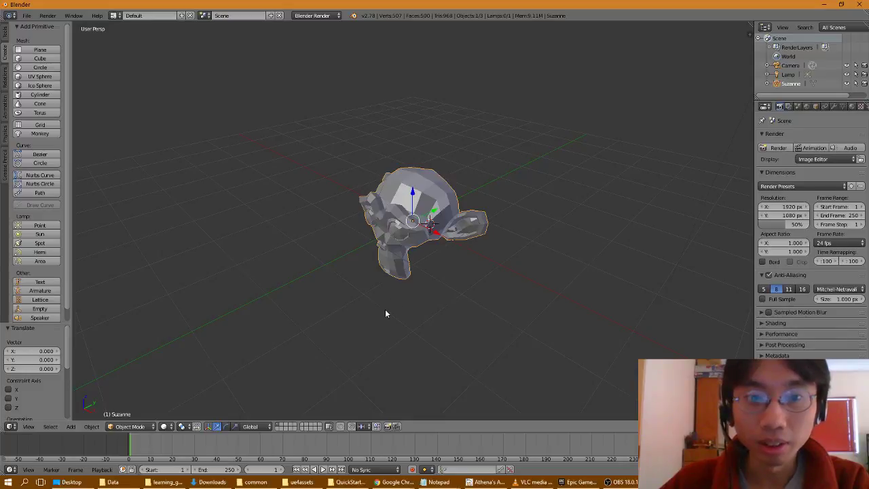
pyautogui.moveTo(398, 481)
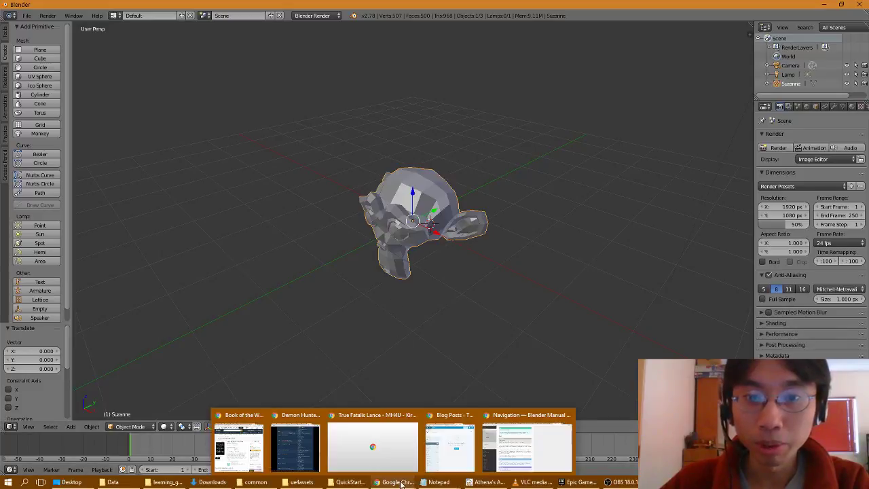
pyautogui.click(531, 442)
pyautogui.scroll(2, 515, 271)
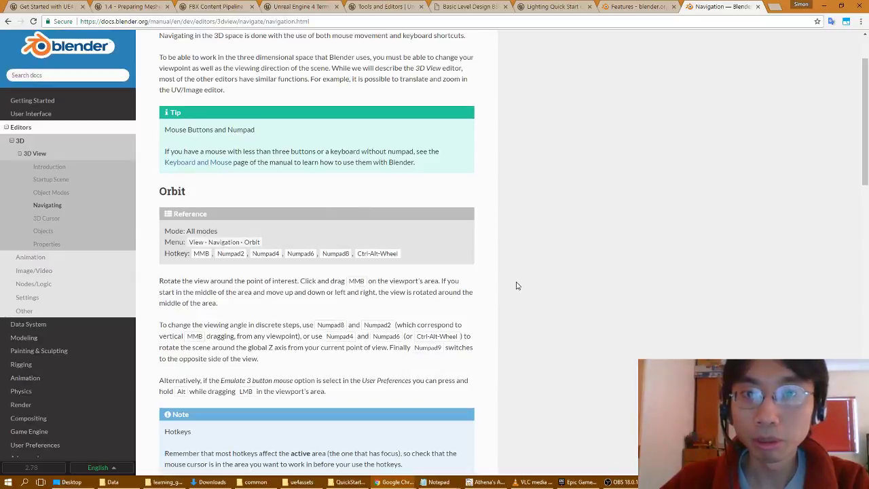
pyautogui.scroll(-1, 516, 285)
pyautogui.hotkey('alt', 'Tab')
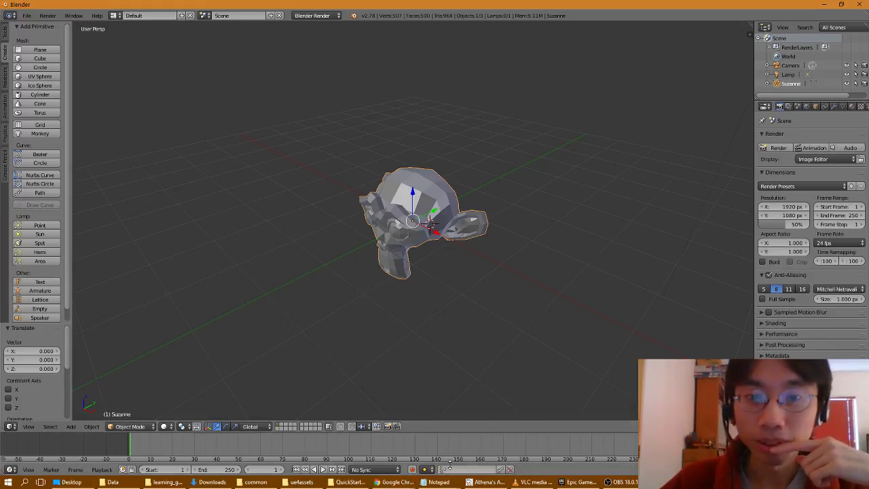
pyautogui.moveTo(395, 481)
pyautogui.click(530, 442)
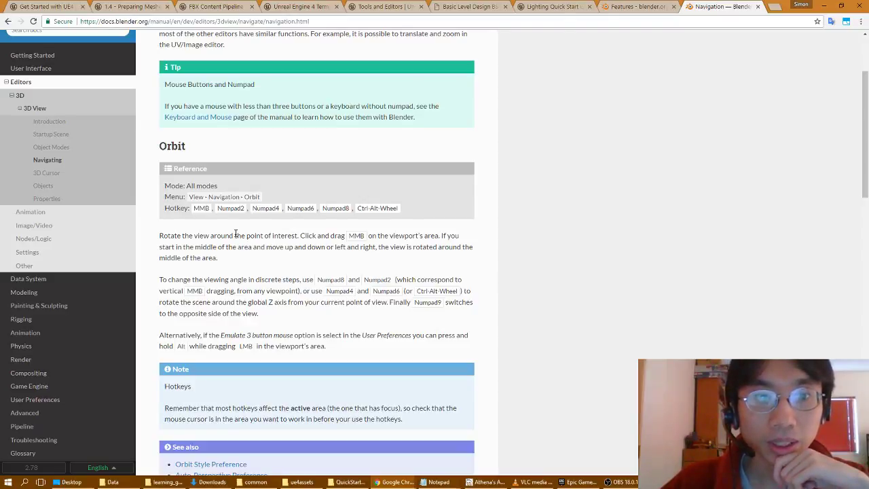
pyautogui.scroll(-3, 236, 235)
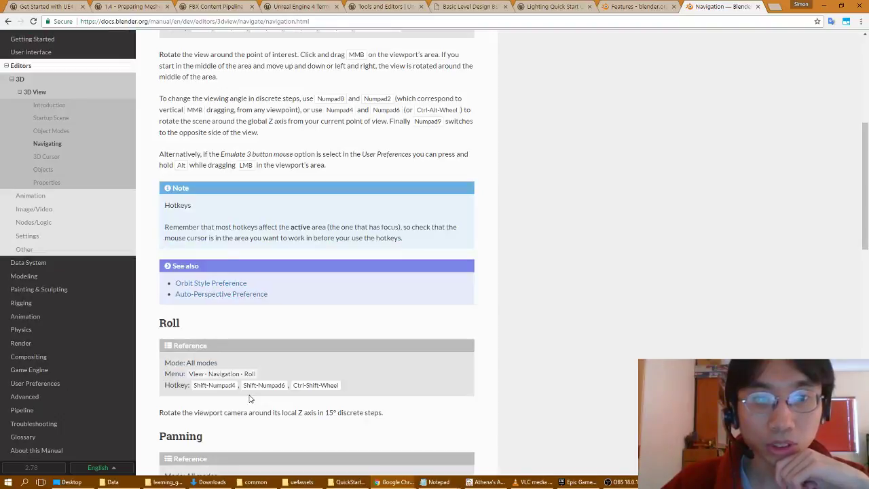
pyautogui.scroll(-2, 248, 395)
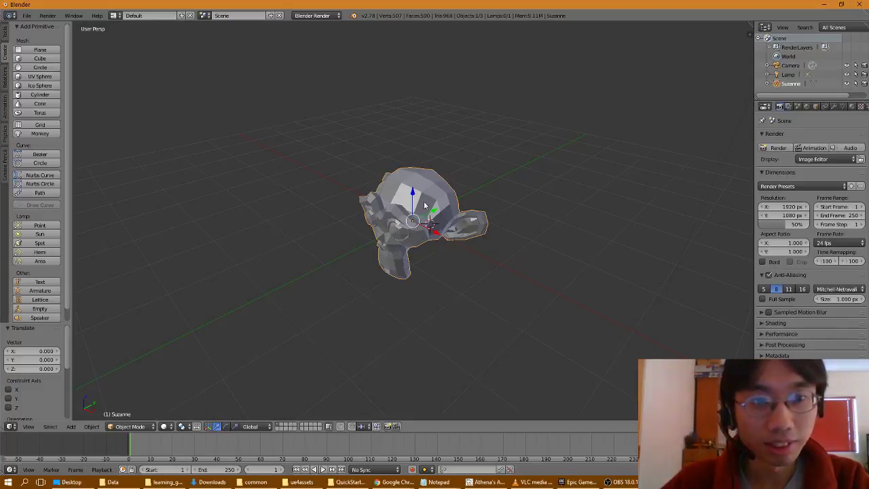
pyautogui.press('shift+KP_4')
pyautogui.press('shift+KP_4')
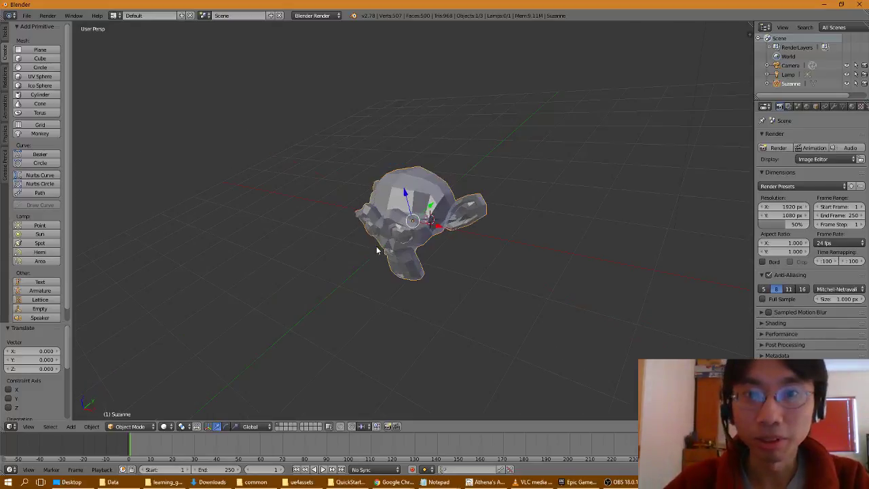
pyautogui.press('shift+KP_6')
pyautogui.press('shift+KP_6')
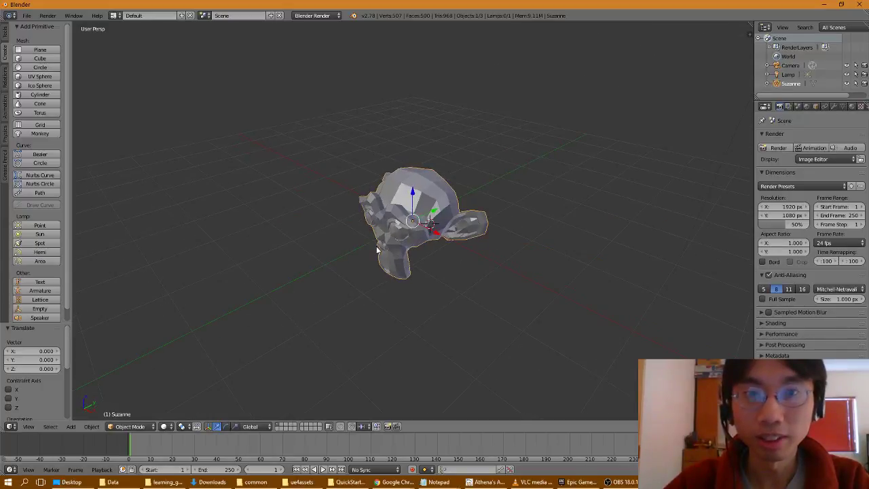
pyautogui.press('KP_4')
pyautogui.press('KP_4')
pyautogui.press('KP_6')
pyautogui.press('KP_6')
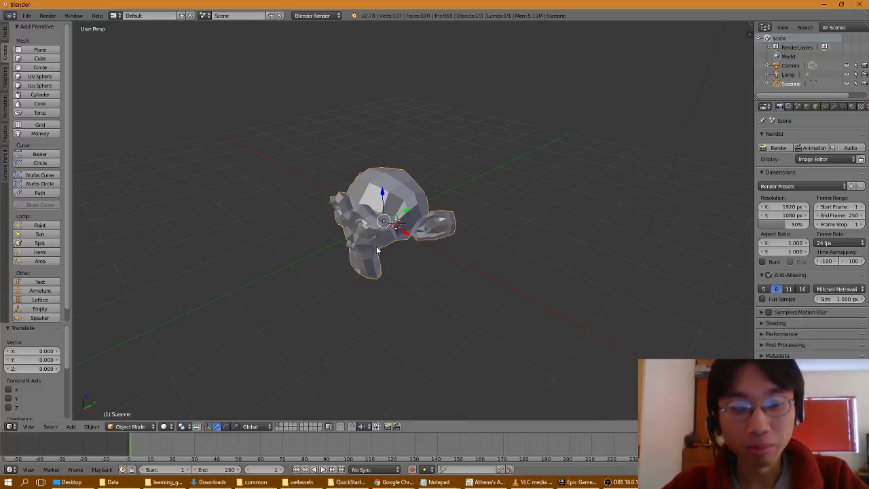
pyautogui.keyDown('ctrl'); pyautogui.scroll(2, 377, 251); pyautogui.keyUp('ctrl')
pyautogui.keyDown('ctrl'); pyautogui.scroll(4, 377, 251); pyautogui.keyUp('ctrl')
pyautogui.keyDown('ctrl'); pyautogui.scroll(-4, 377, 251); pyautogui.keyUp('ctrl')
pyautogui.keyDown('ctrl'); pyautogui.scroll(-1, 377, 250); pyautogui.keyUp('ctrl')
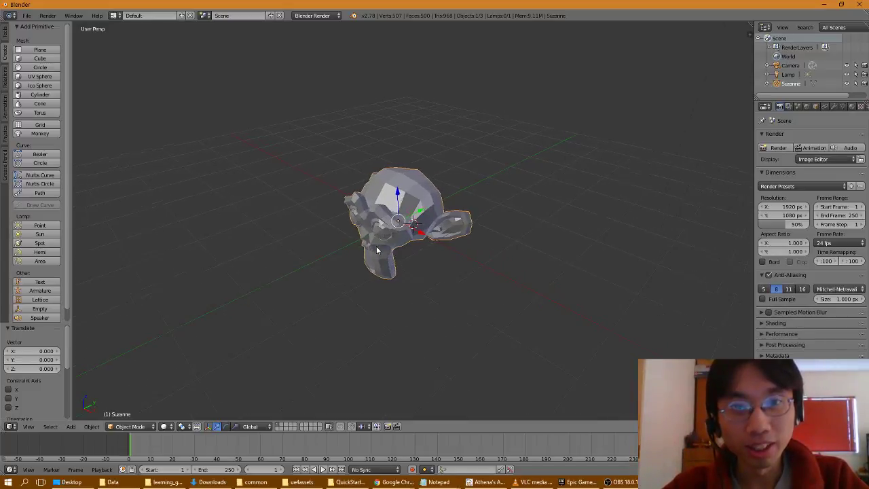
pyautogui.keyDown('ctrl'); pyautogui.scroll(6, 378, 251); pyautogui.keyUp('ctrl')
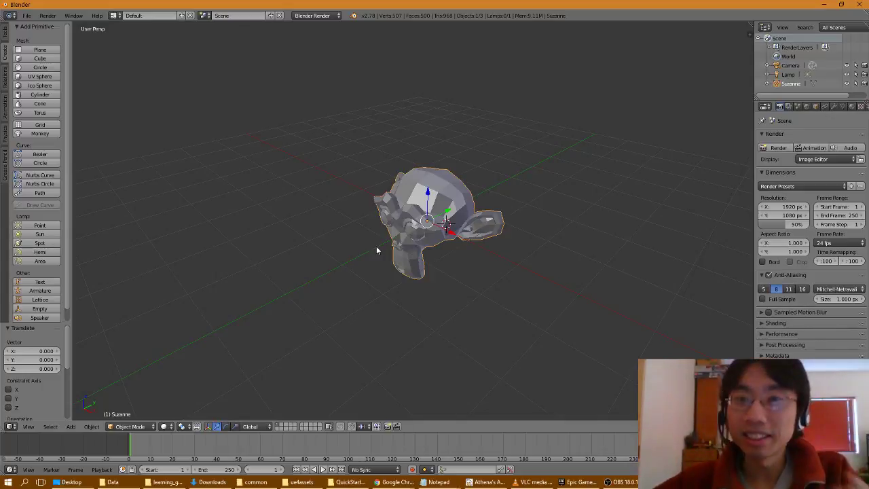
pyautogui.press('KP_4')
pyautogui.press('KP_4')
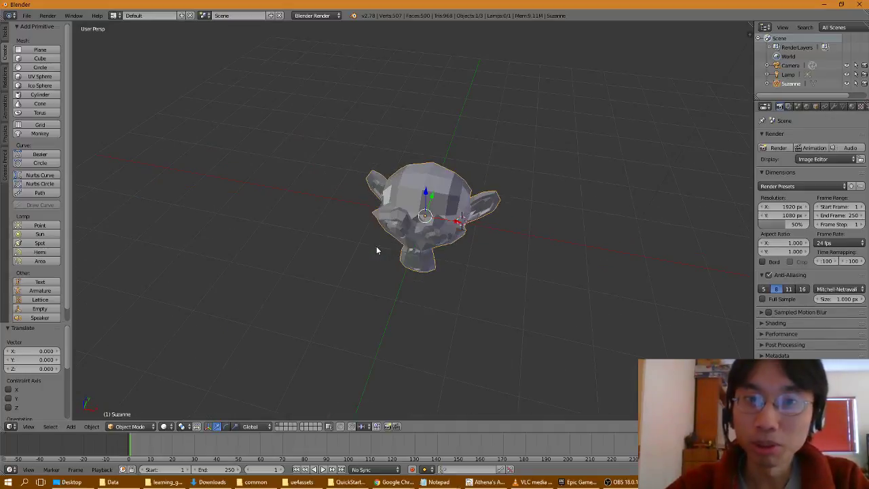
pyautogui.press('KP_8')
pyautogui.press('KP_8')
pyautogui.press('KP_8')
pyautogui.press('KP_8')
pyautogui.press('KP_8')
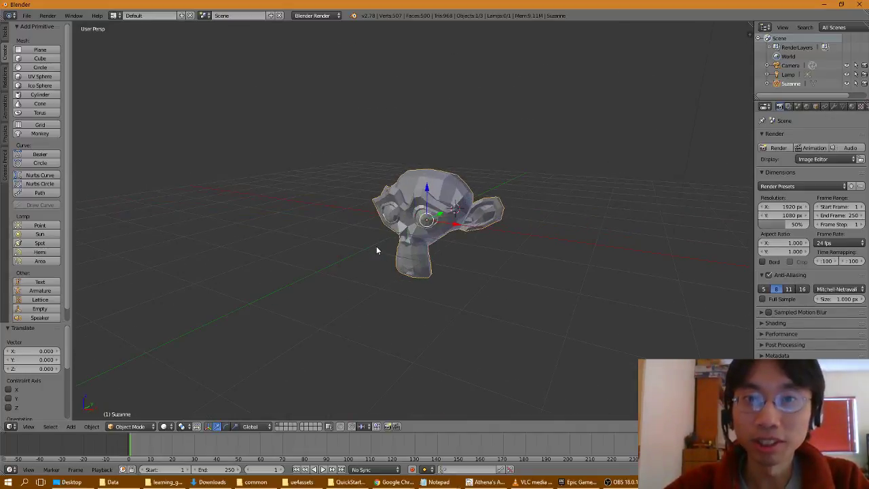
pyautogui.click(27, 16)
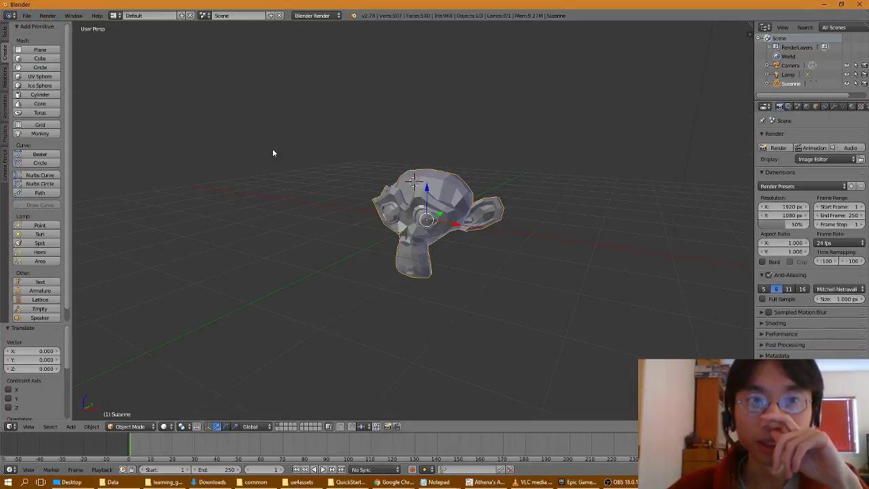
pyautogui.click(30, 16)
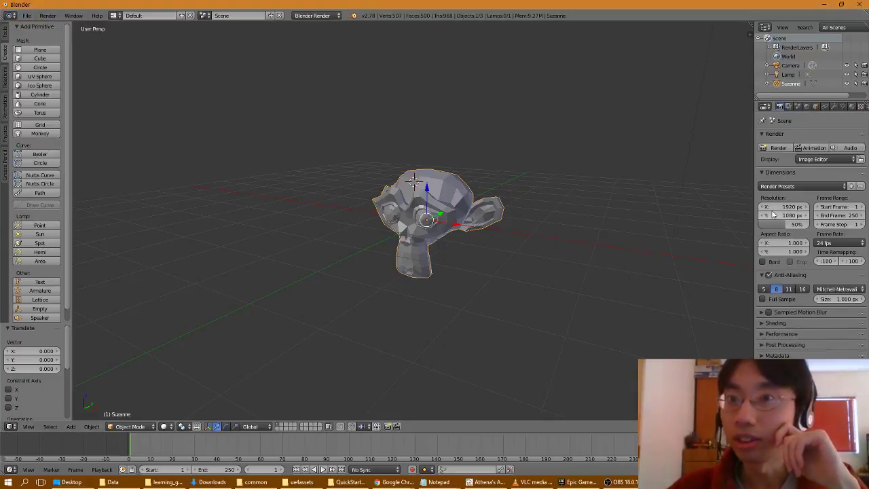
# In Suzanne's Material tab, create Material.001 with default Lambert diffuse and CookTorr specular.
pyautogui.click(814, 108)
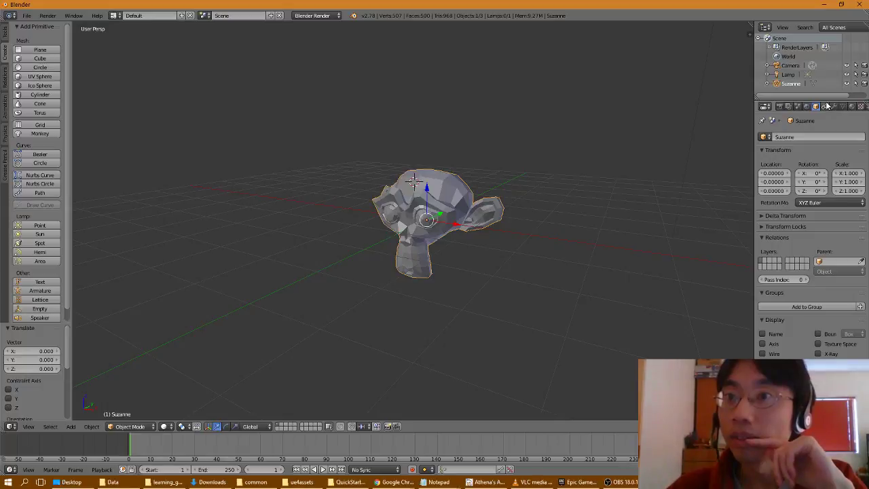
pyautogui.click(853, 107)
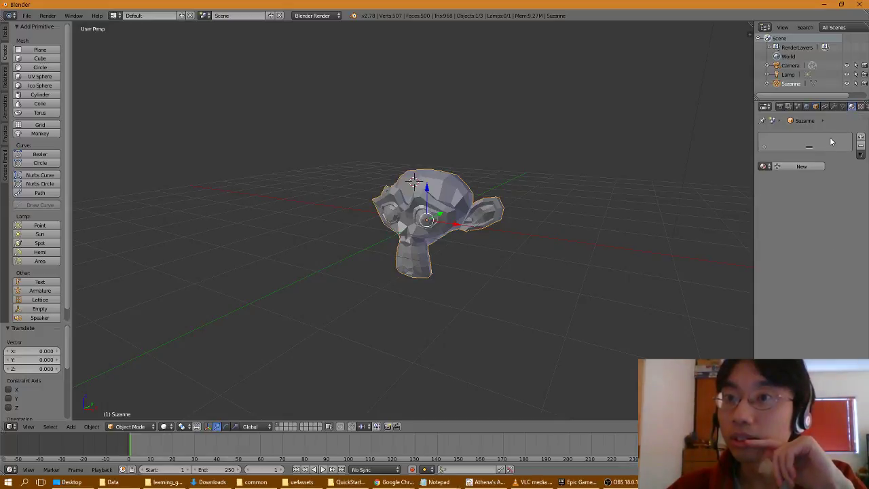
pyautogui.click(764, 167)
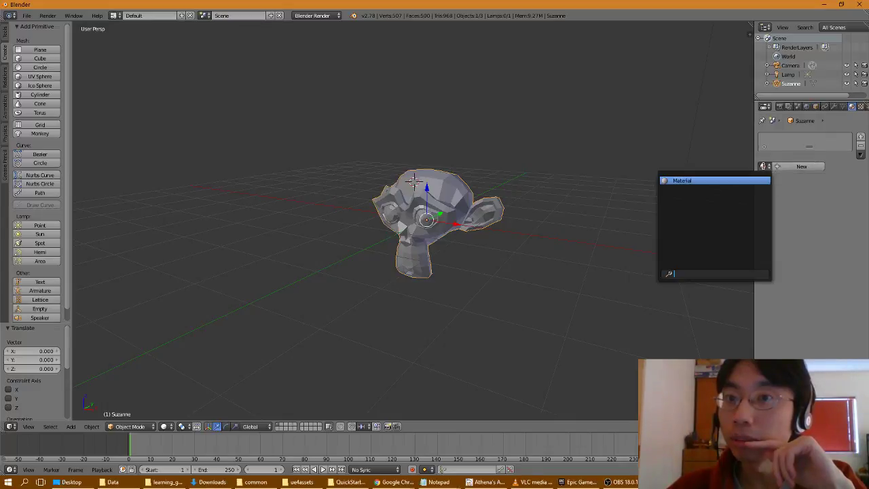
pyautogui.click(801, 166)
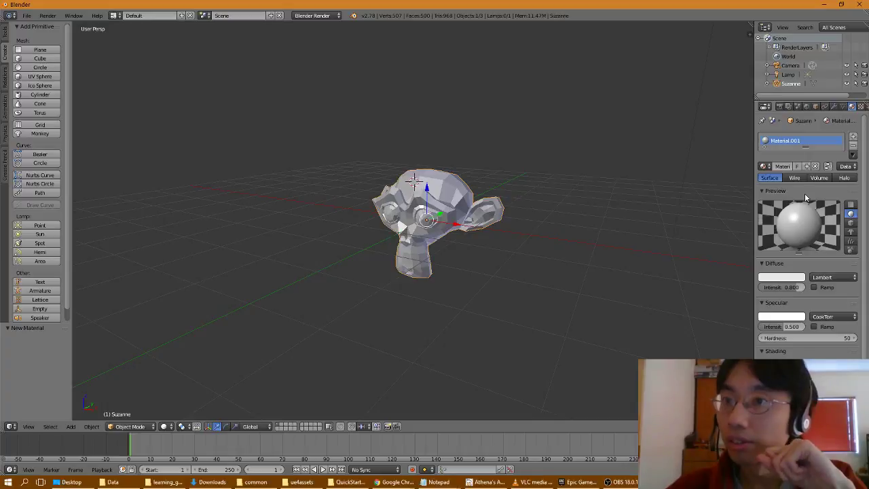
pyautogui.click(798, 181)
pyautogui.click(773, 180)
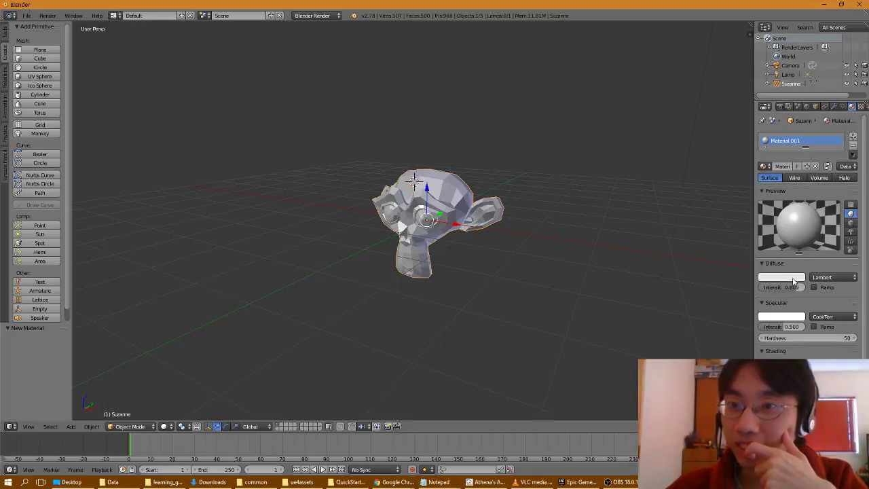
# Set the material's diffuse colour to a darker, pure green on the colour wheel.
pyautogui.click(794, 278)
pyautogui.click(726, 182)
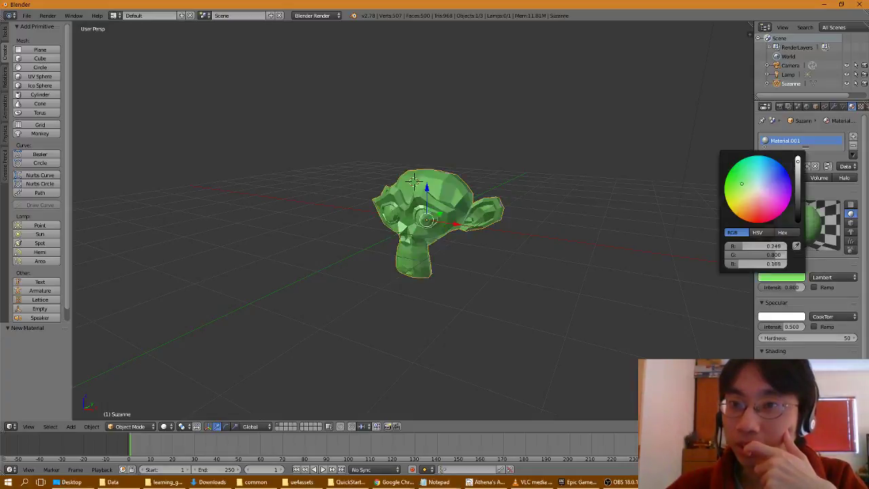
pyautogui.moveTo(730, 182); pyautogui.dragTo(733, 171)
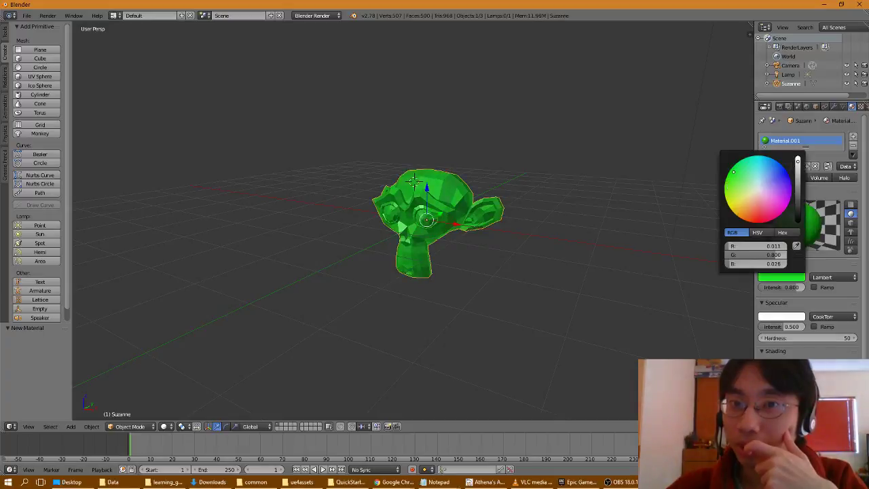
pyautogui.moveTo(798, 162); pyautogui.dragTo(798, 190)
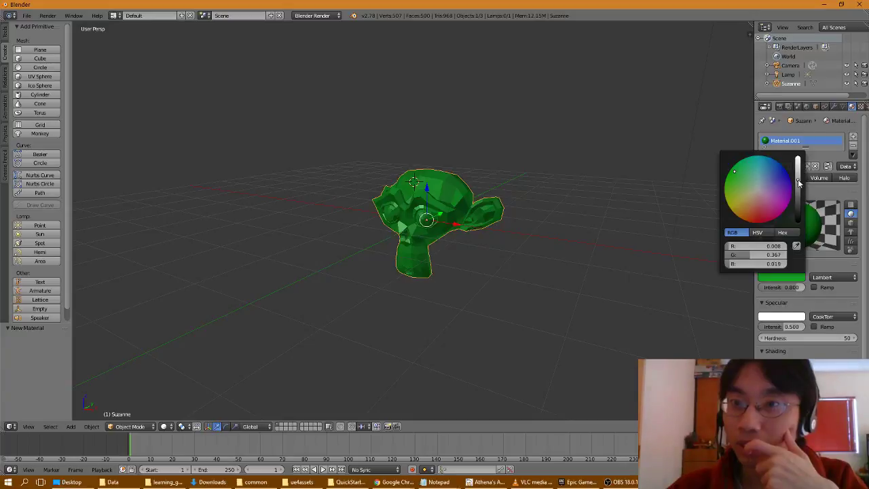
# Switch the diffuse shader from Lambert to Toon and orbit to view Suzanne.
pyautogui.click(835, 278)
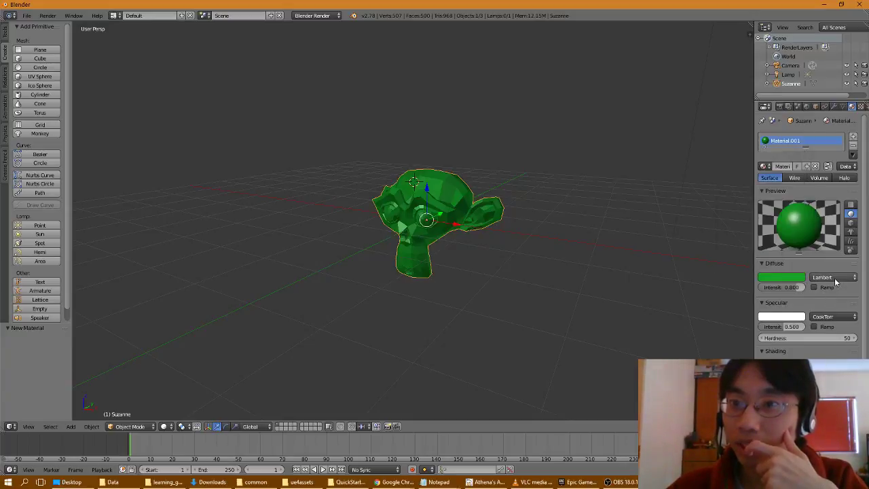
pyautogui.click(835, 278)
pyautogui.click(798, 248)
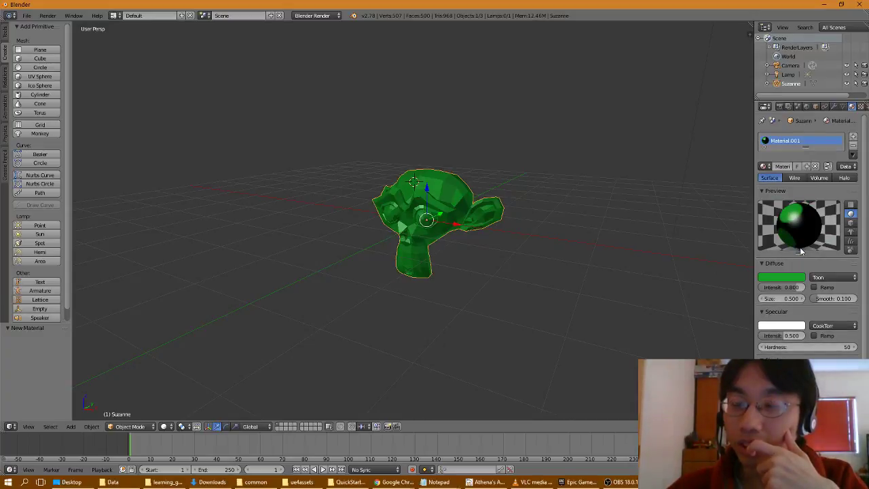
pyautogui.press('KP_4')
pyautogui.press('KP_4')
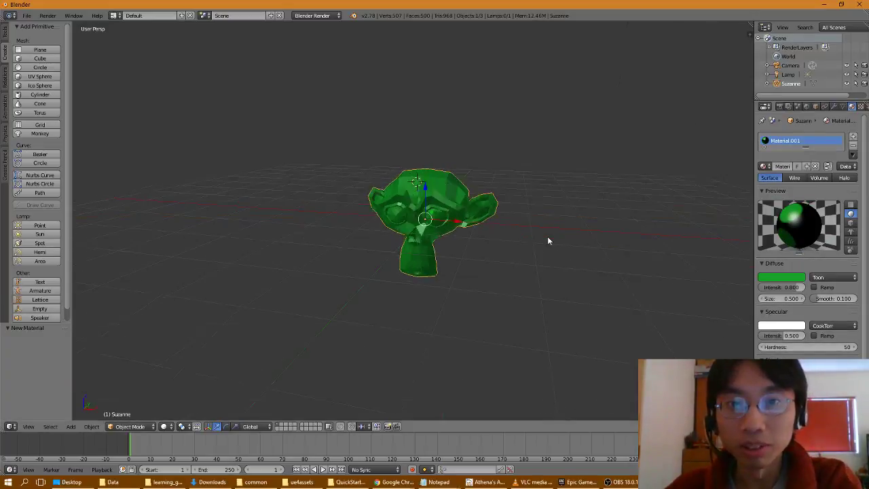
pyautogui.press('KP_4')
pyautogui.press('KP_4')
pyautogui.press('KP_4')
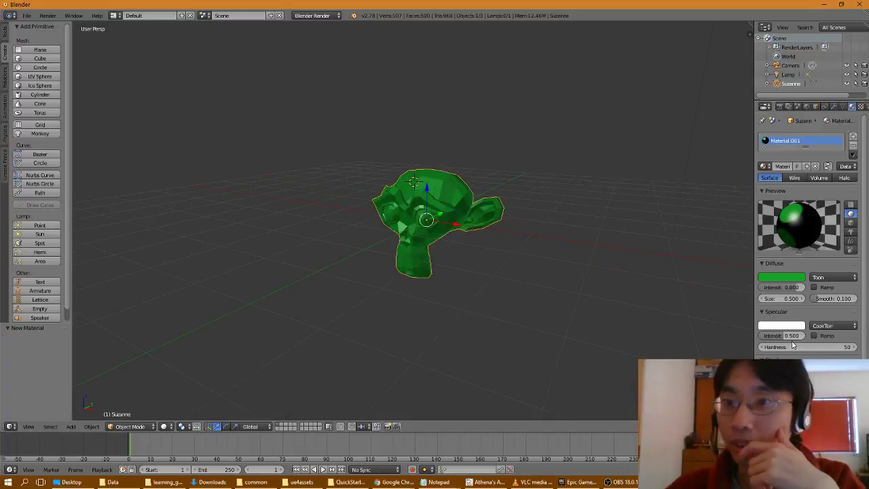
# Export the scene as FBX to Desktop > ue4assets under the file name monkey.fbx.
pyautogui.click(27, 16)
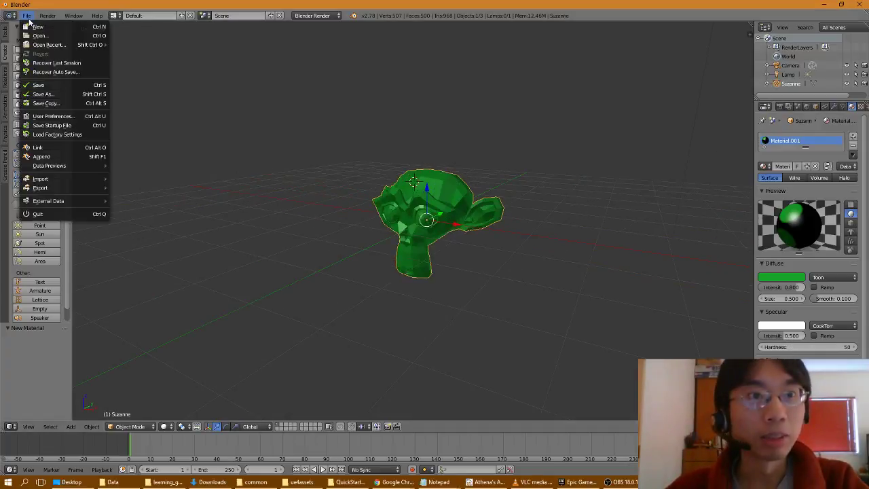
pyautogui.moveTo(68, 188)
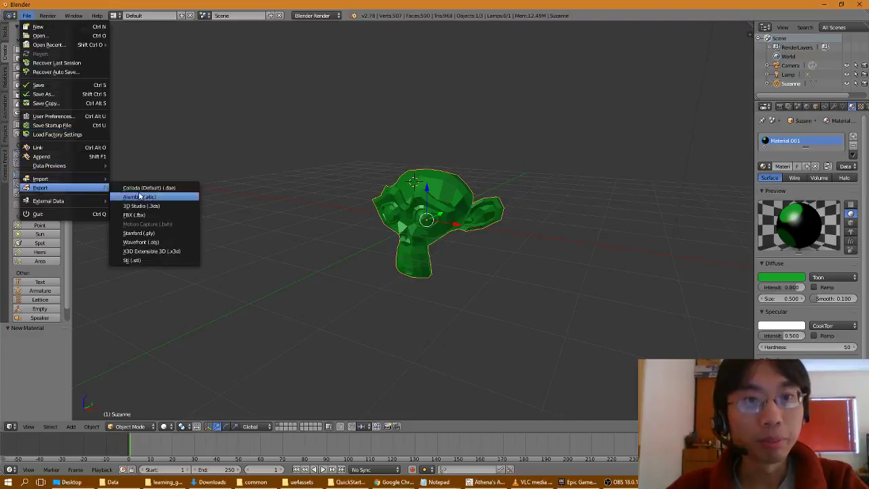
pyautogui.click(180, 214)
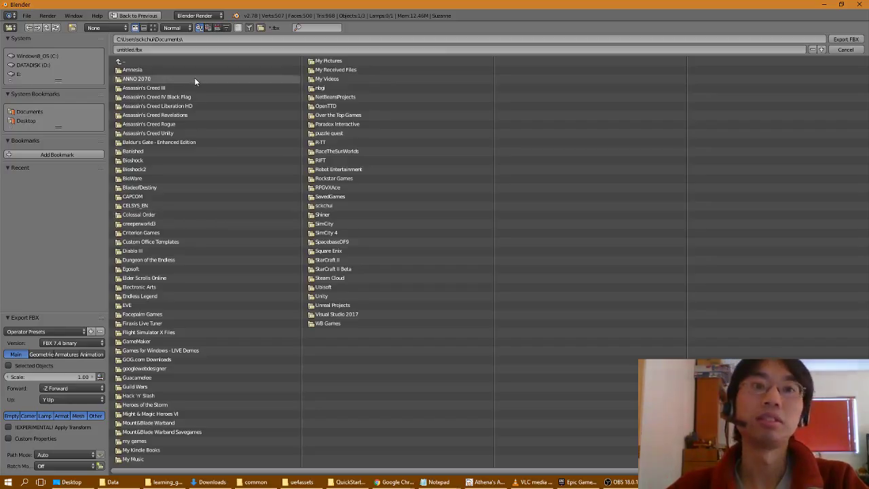
pyautogui.click(35, 122)
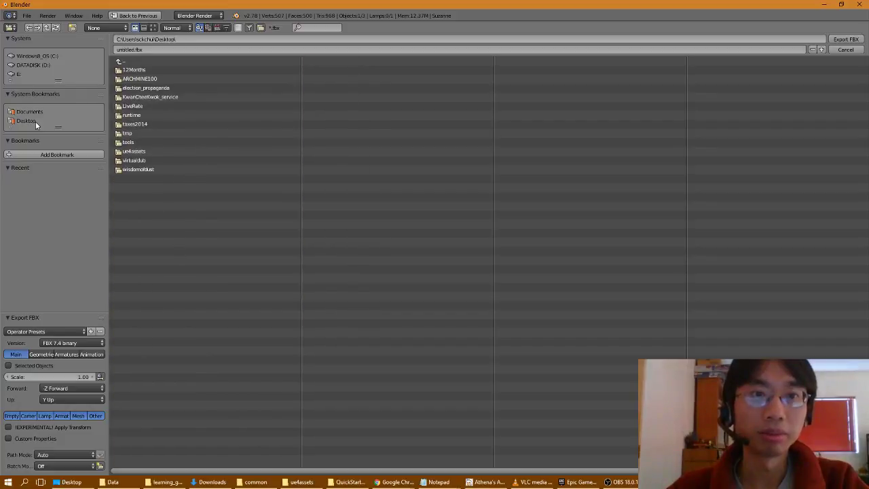
pyautogui.click(136, 151)
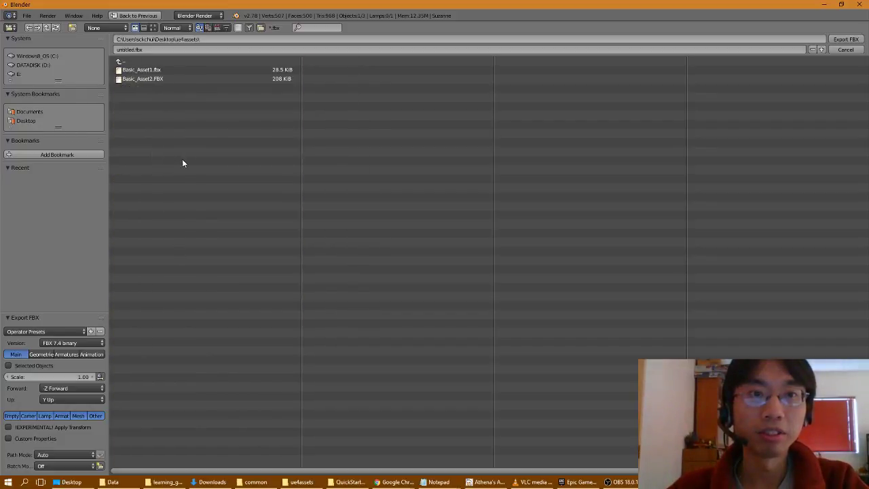
pyautogui.click(131, 51)
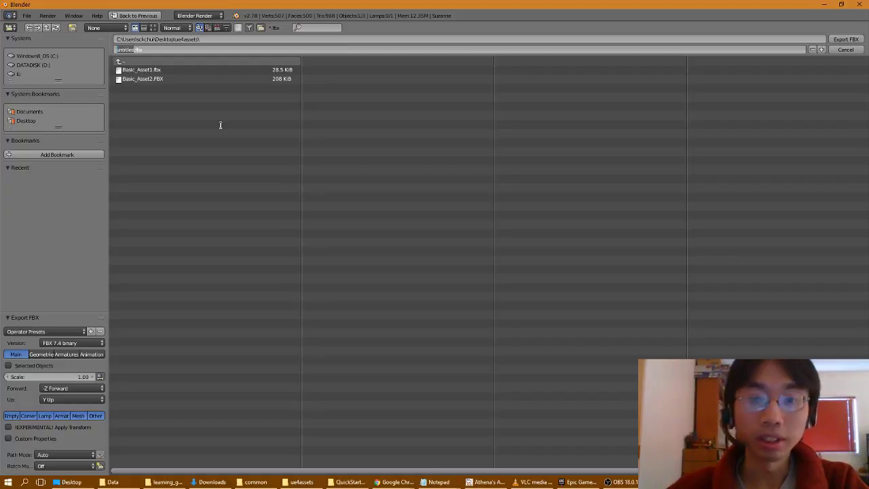
pyautogui.write('MON')
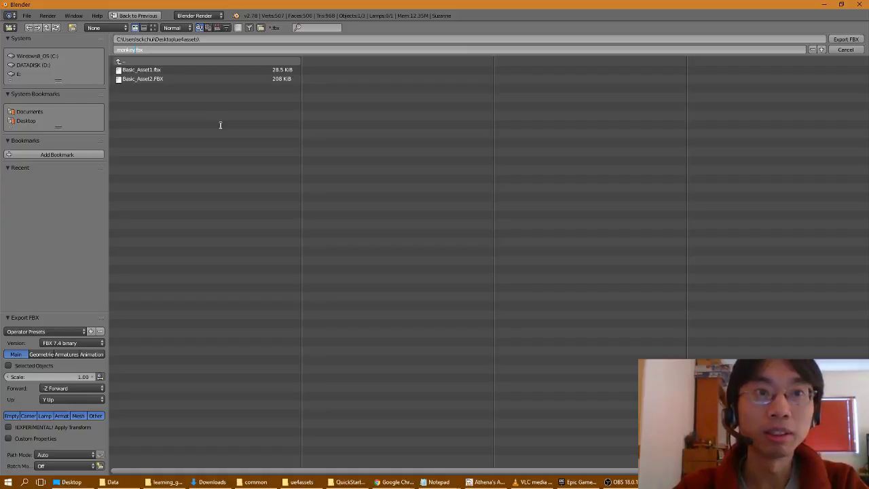
pyautogui.press('Return')
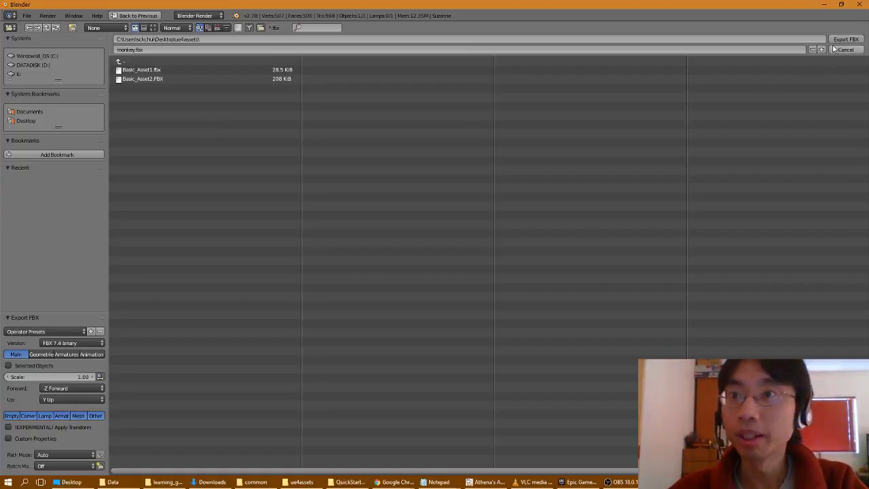
pyautogui.click(842, 39)
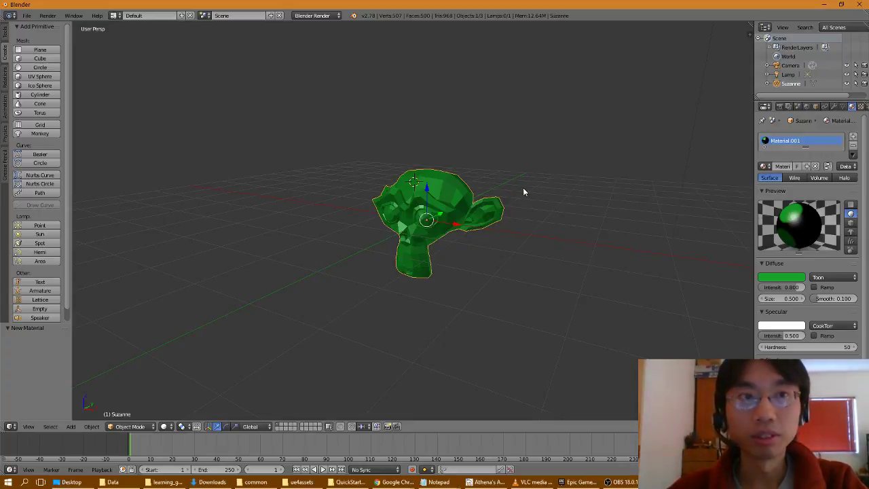
# Check the ue4assets folder, then reopen the FBX export with the existing monkey.fbx name.
pyautogui.click(302, 482)
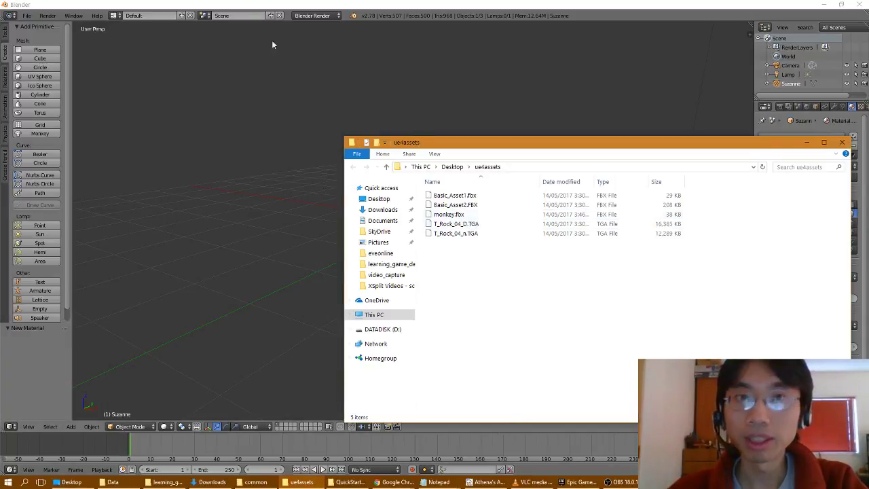
pyautogui.click(10, 33)
pyautogui.click(27, 15)
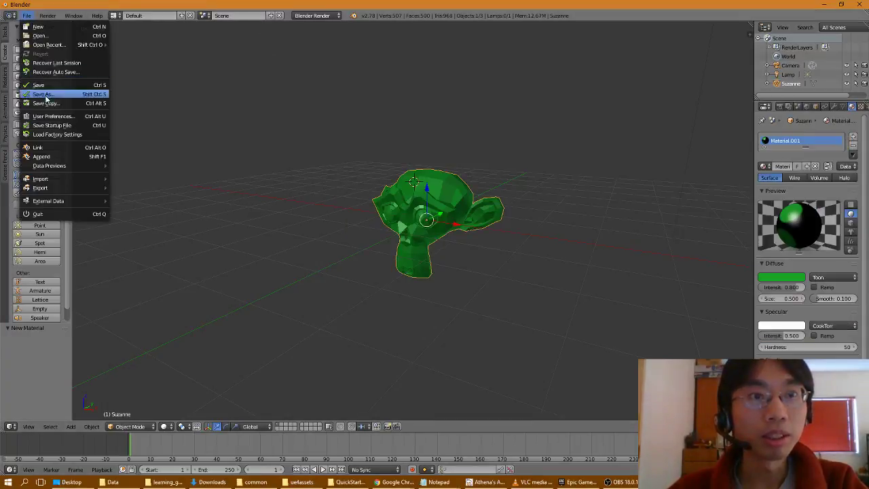
pyautogui.moveTo(80, 190)
pyautogui.click(145, 214)
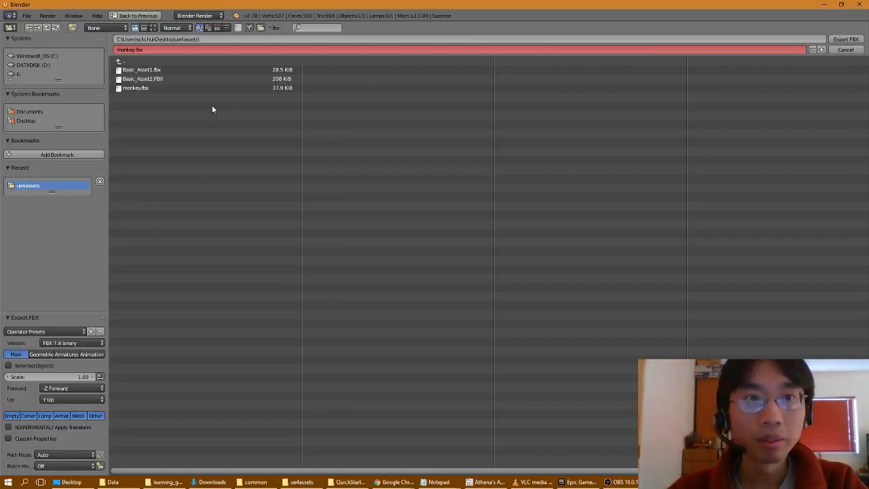
pyautogui.click(168, 88)
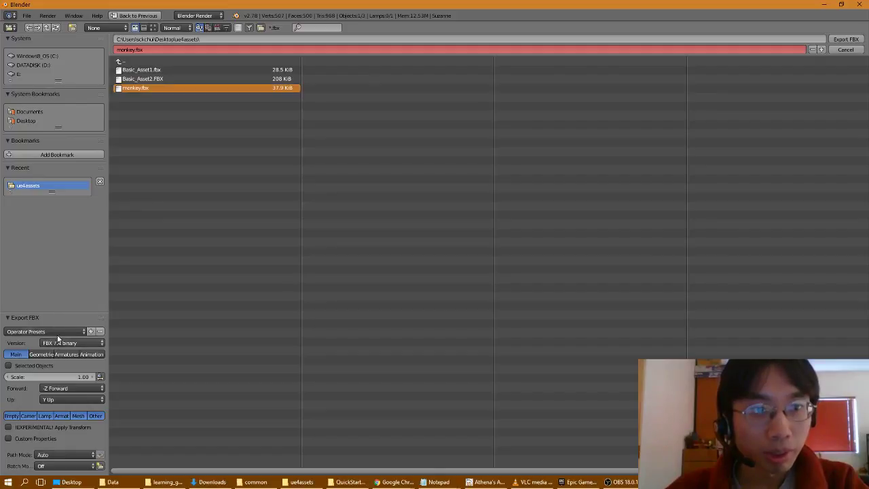
# Keep FBX 7.4 binary, review Geometry, Armature and Animation options, and export monkey.fbx.
pyautogui.click(91, 343)
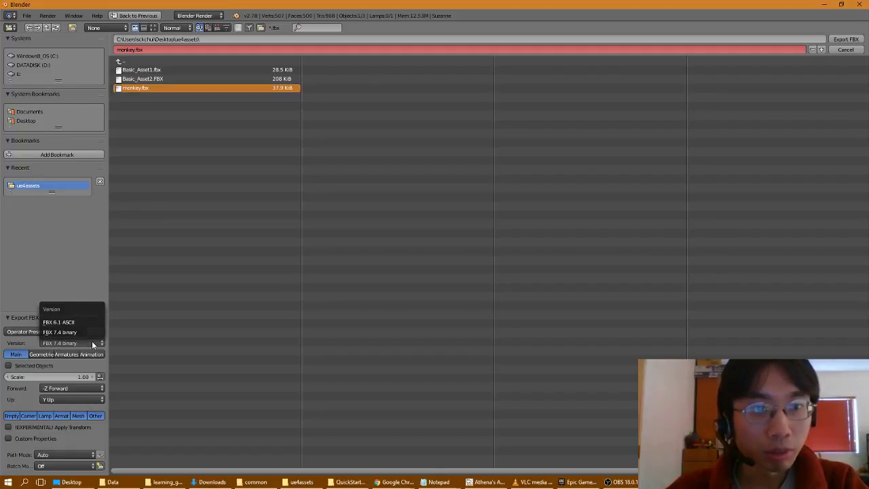
pyautogui.click(91, 341)
pyautogui.click(89, 342)
pyautogui.click(88, 341)
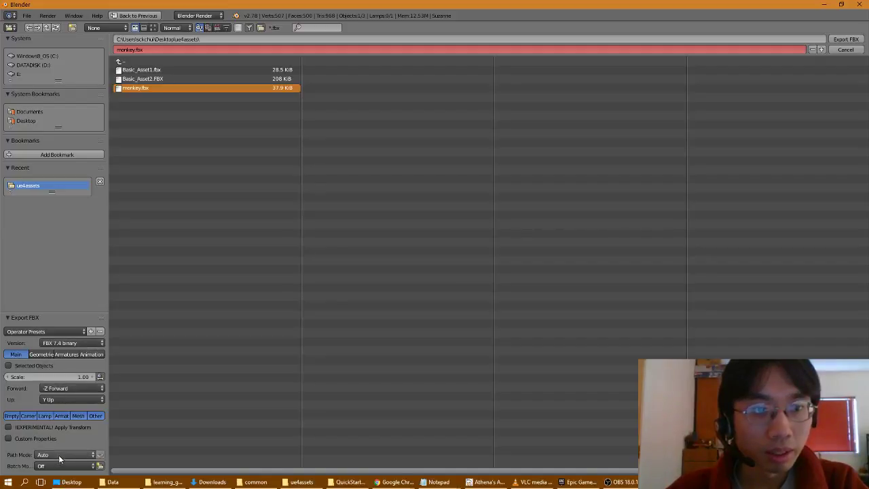
pyautogui.click(48, 354)
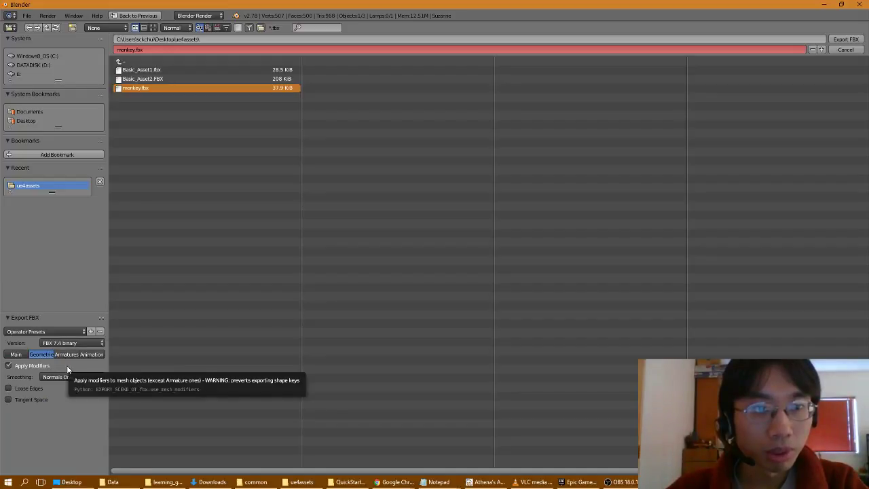
pyautogui.click(64, 354)
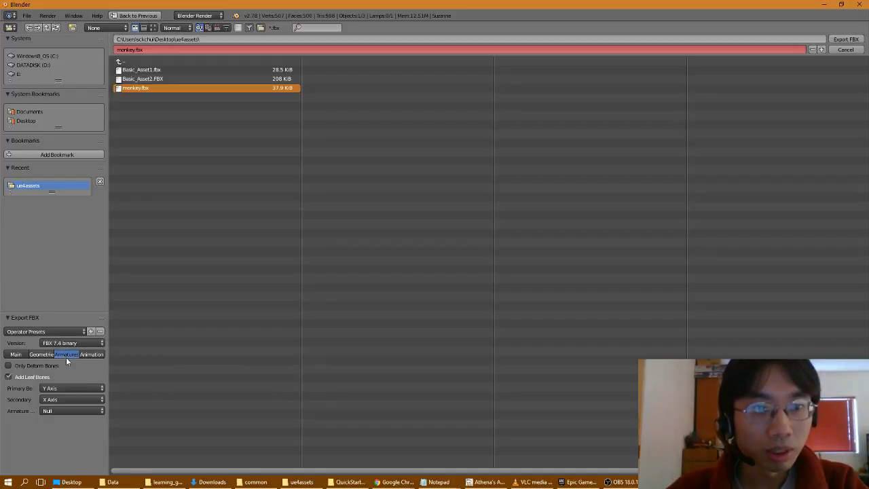
pyautogui.click(83, 355)
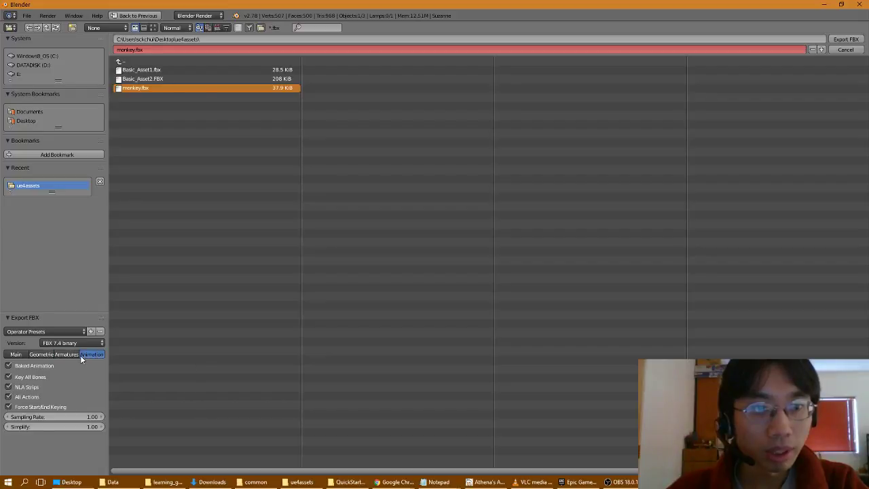
pyautogui.click(38, 354)
pyautogui.click(15, 355)
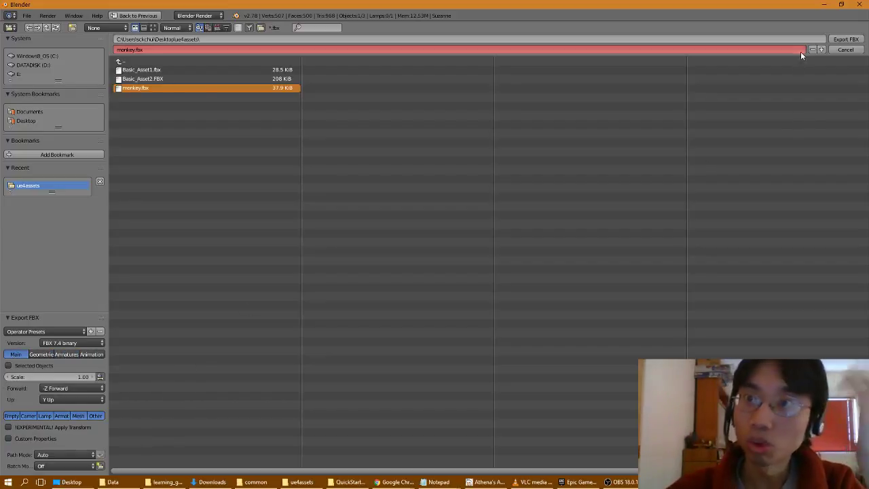
pyautogui.press('Return')
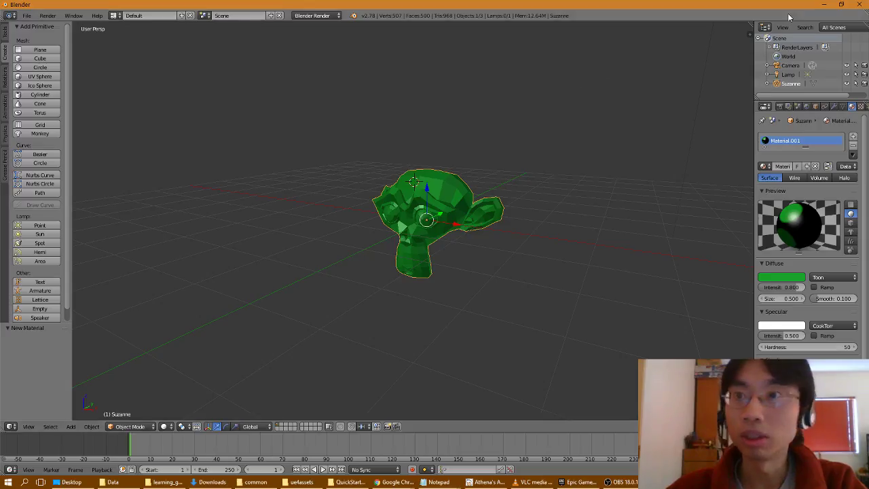
# Minimize Blender to verify the 38 KB monkey.fbx in ue4assets, then switch to Unreal Editor.
pyautogui.click(823, 4)
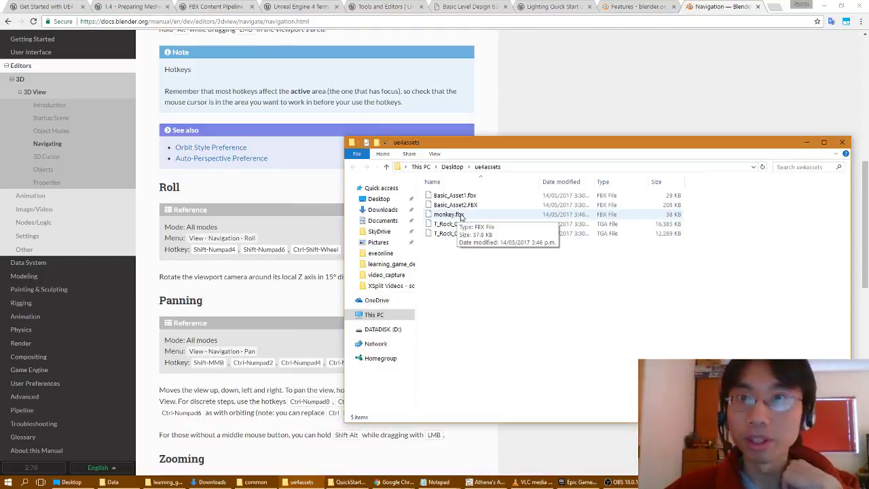
pyautogui.moveTo(633, 482)
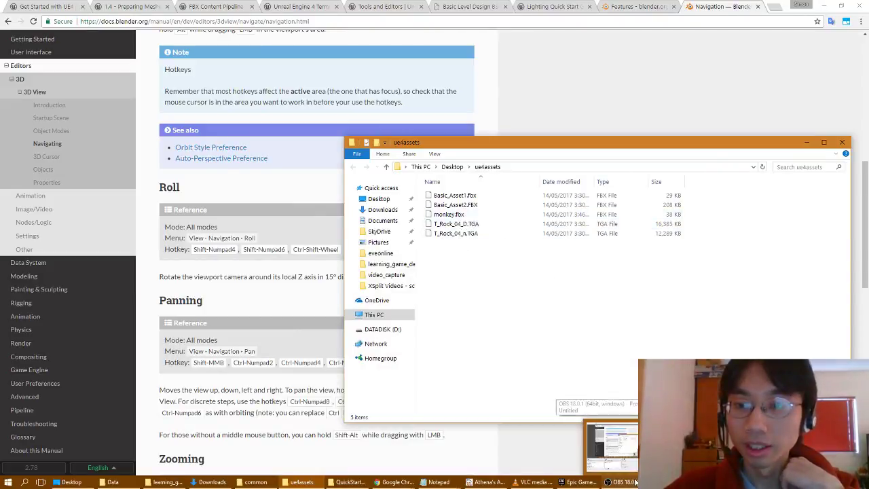
pyautogui.click(580, 483)
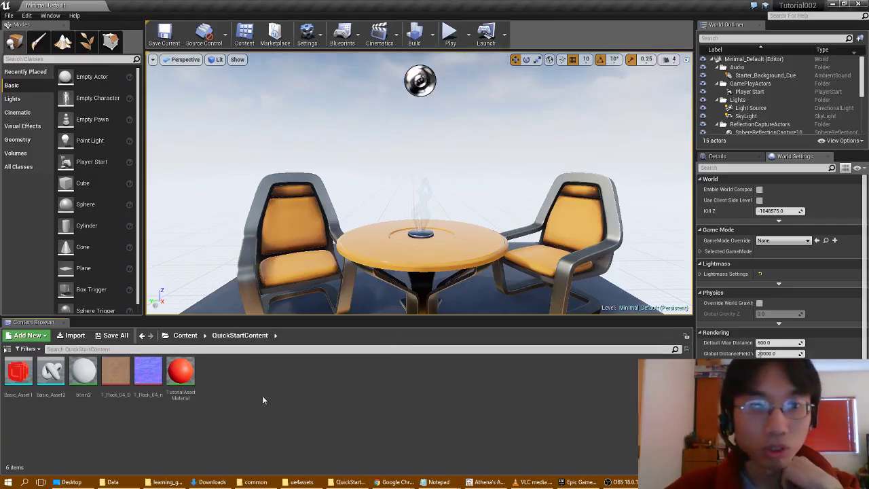
# Import monkey.fbx into QuickStartContent with the default FBX import options.
pyautogui.click(73, 335)
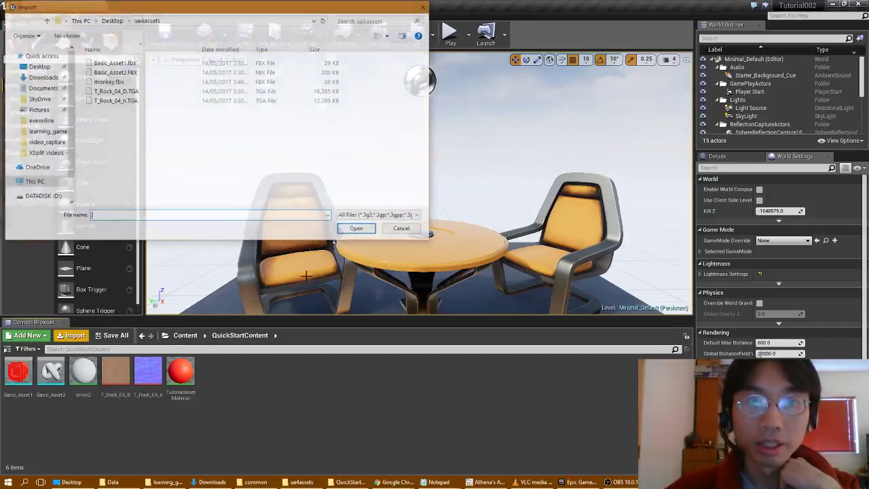
pyautogui.doubleClick(109, 81)
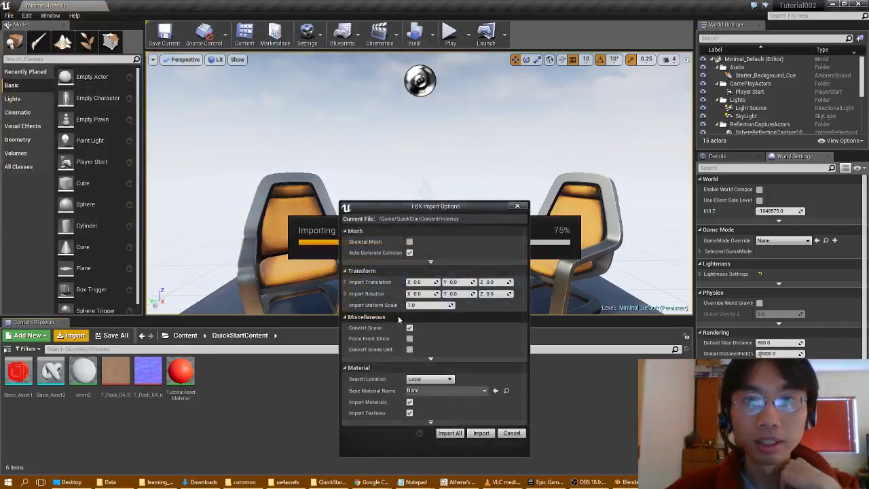
pyautogui.click(480, 433)
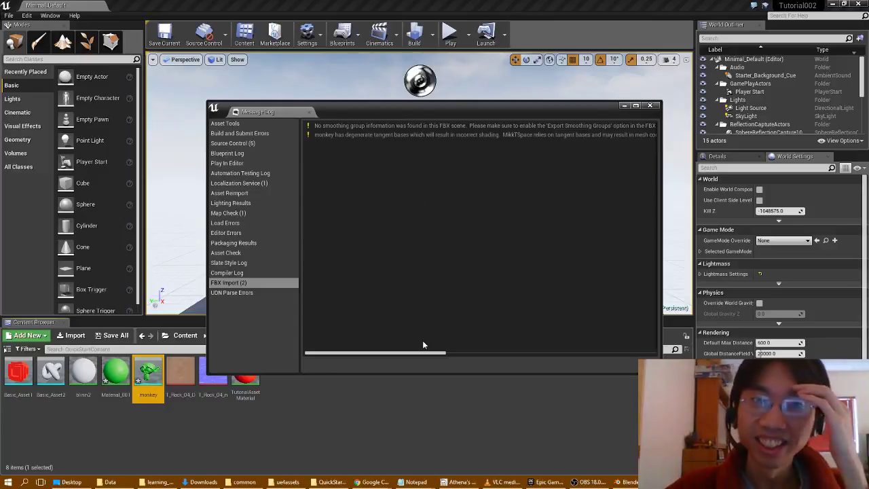
# Read the smoothing-group and tangent warnings in the Message Log, then close it.
pyautogui.moveTo(414, 355); pyautogui.dragTo(447, 355)
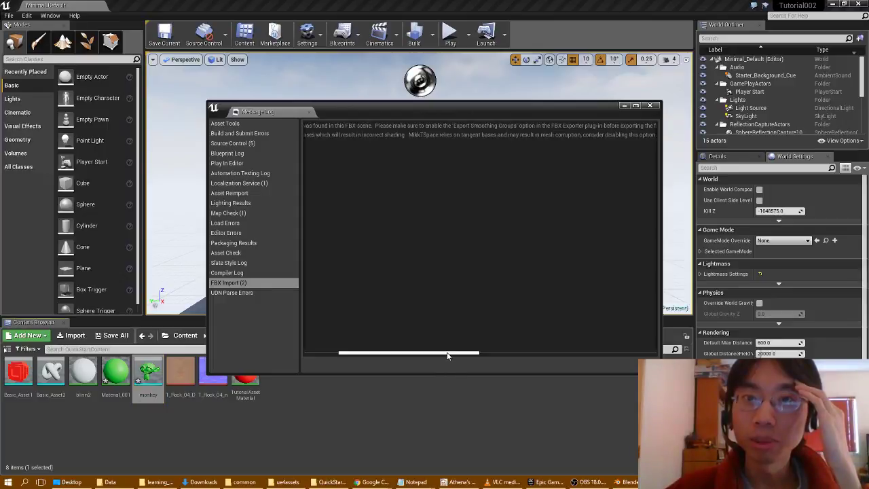
pyautogui.moveTo(455, 353)
pyautogui.mouseDown()
pyautogui.moveTo(471, 356)
pyautogui.moveTo(400, 357)
pyautogui.mouseUp()
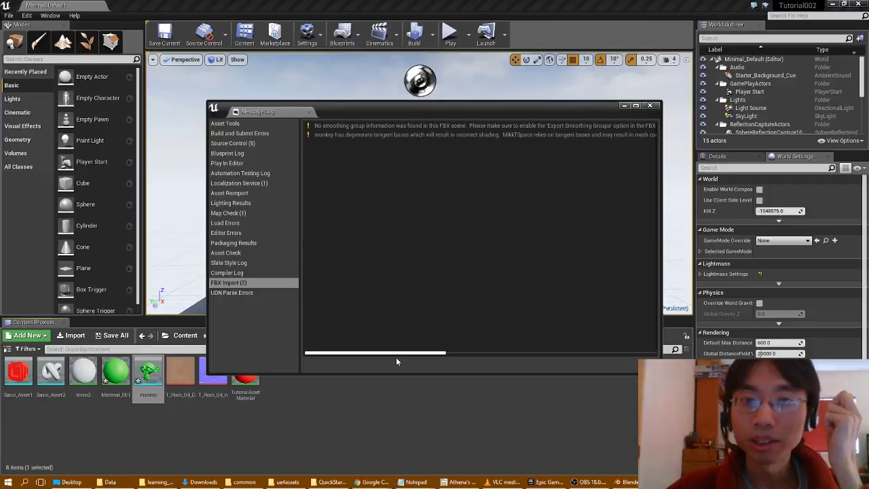
pyautogui.moveTo(396, 357); pyautogui.dragTo(366, 356)
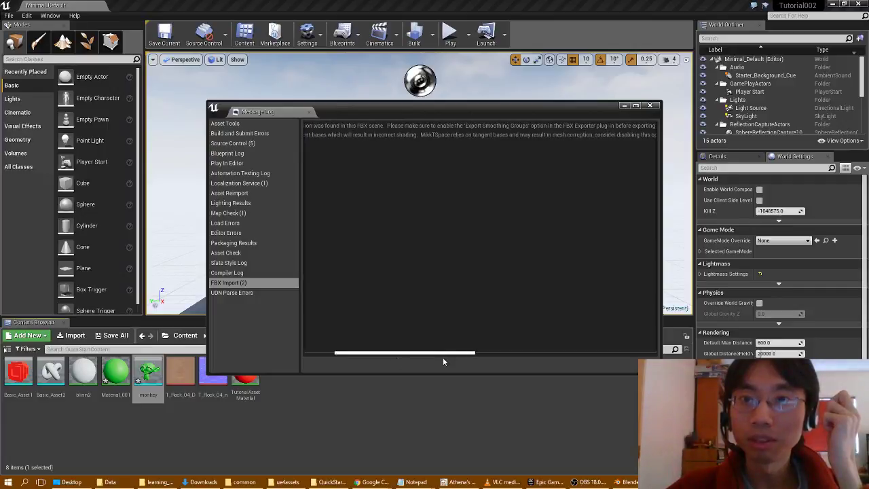
pyautogui.click(649, 106)
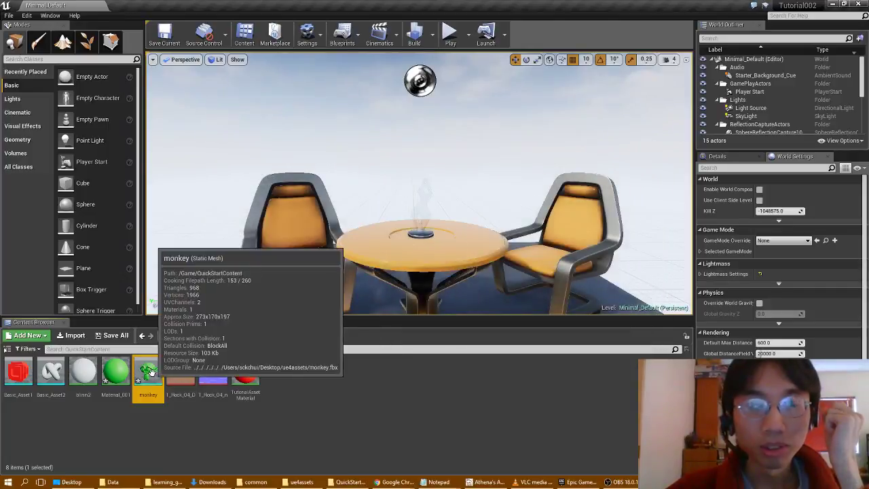
# Drop the monkey mesh into the level above the table and rotate it to face the camera.
pyautogui.moveTo(153, 370); pyautogui.dragTo(405, 161)
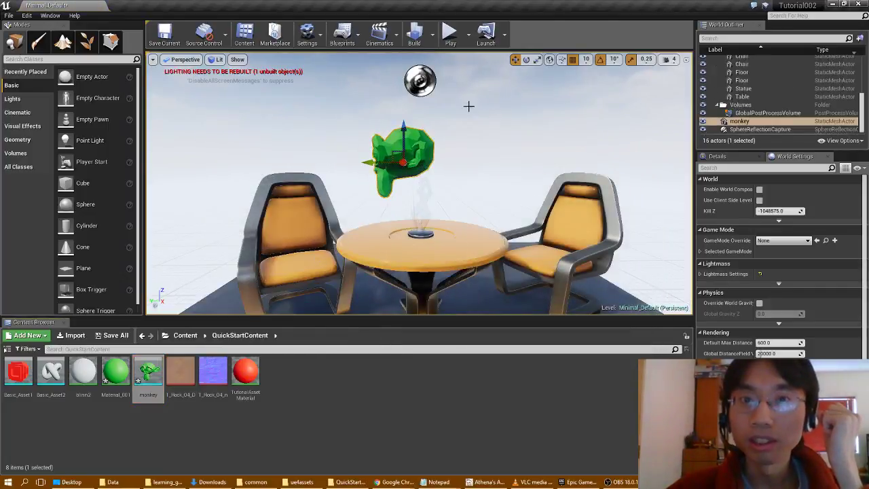
pyautogui.moveTo(333, 132)
pyautogui.mouseDown()
pyautogui.moveTo(336, 116)
pyautogui.moveTo(292, 122)
pyautogui.moveTo(421, 135)
pyautogui.moveTo(421, 176)
pyautogui.moveTo(333, 193)
pyautogui.moveTo(505, 233)
pyautogui.mouseUp()
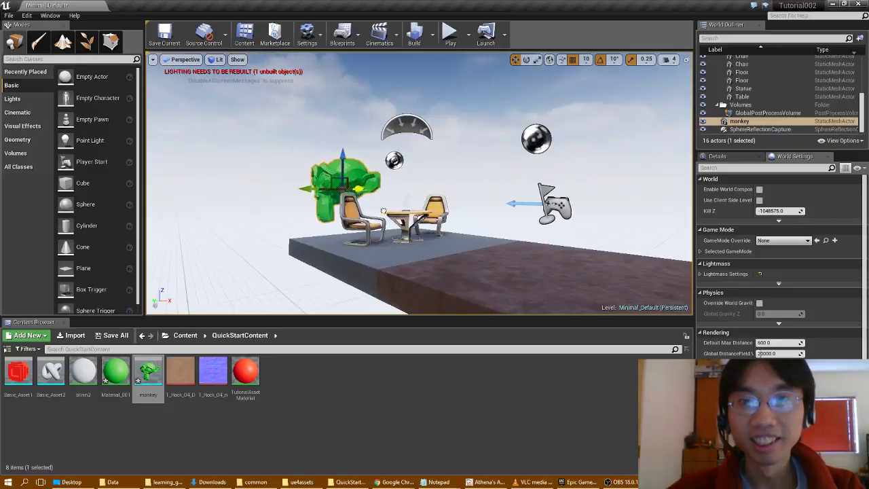
pyautogui.press('e')
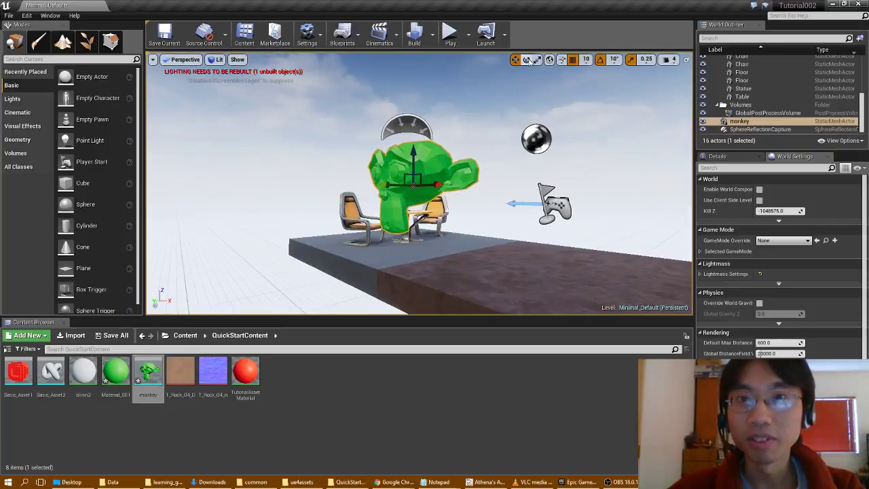
pyautogui.moveTo(385, 182)
pyautogui.mouseDown()
pyautogui.moveTo(416, 139)
pyautogui.moveTo(467, 148)
pyautogui.moveTo(408, 169)
pyautogui.mouseUp()
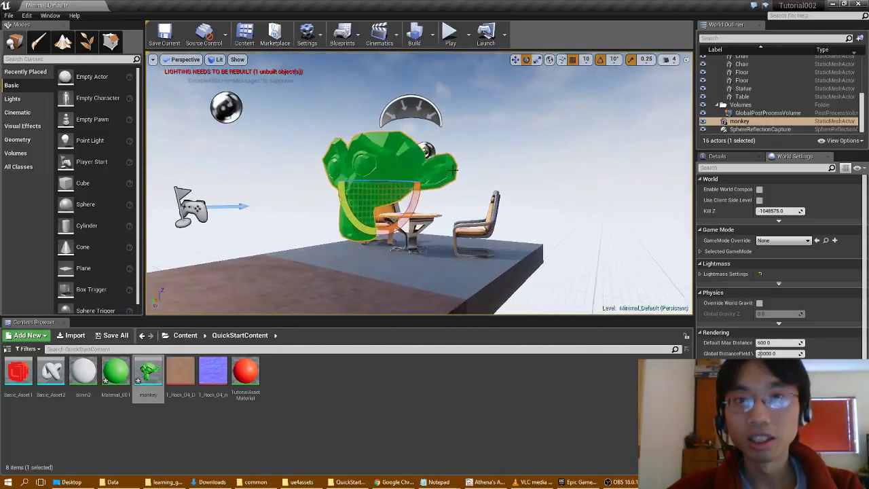
pyautogui.moveTo(342, 195); pyautogui.dragTo(334, 180)
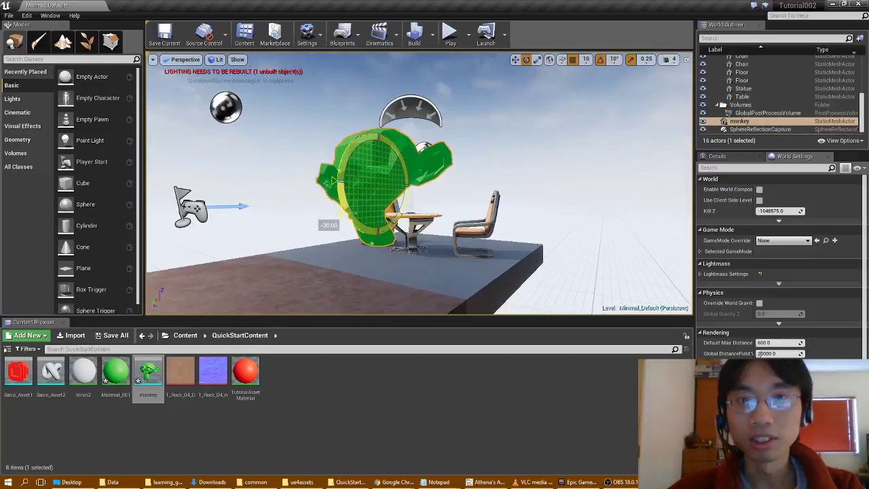
# Raise the monkey and shift it right, then start a level build.
pyautogui.click(515, 60)
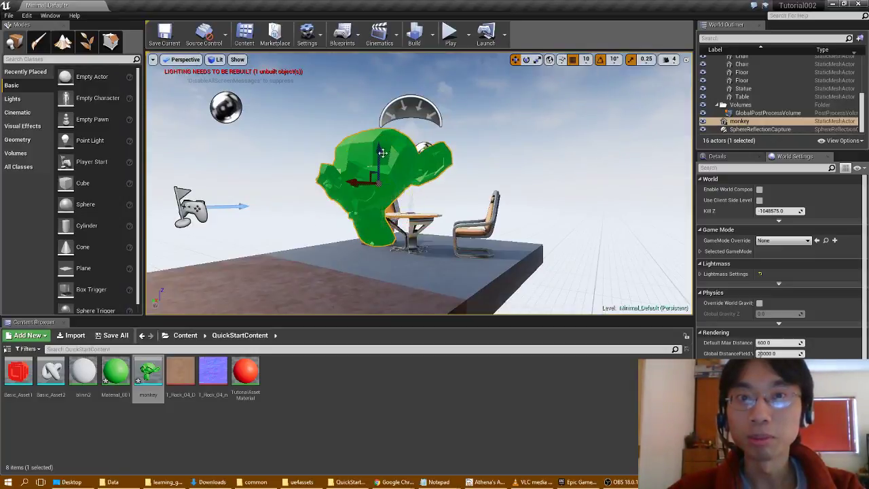
pyautogui.moveTo(380, 151); pyautogui.dragTo(380, 68)
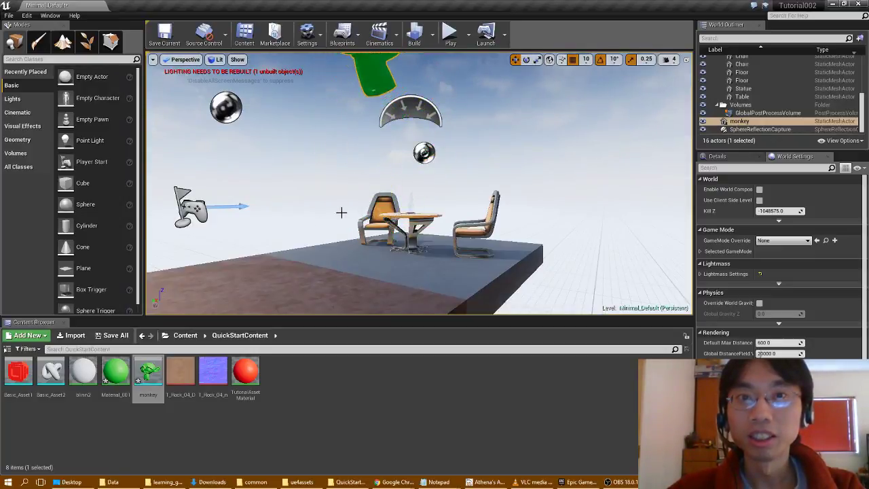
pyautogui.moveTo(341, 210)
pyautogui.mouseDown(button='right')
pyautogui.moveTo(341, 169)
pyautogui.moveTo(341, 224)
pyautogui.moveTo(342, 196)
pyautogui.mouseUp(button='right')
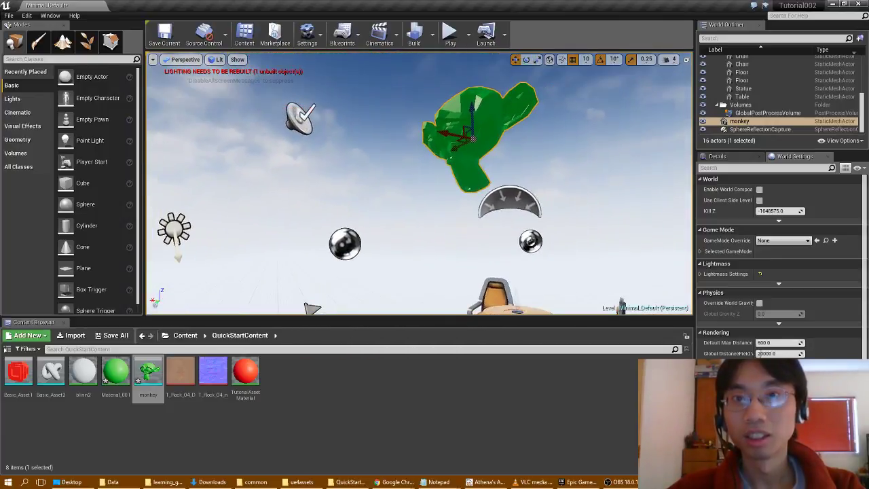
pyautogui.moveTo(449, 150); pyautogui.dragTo(575, 152)
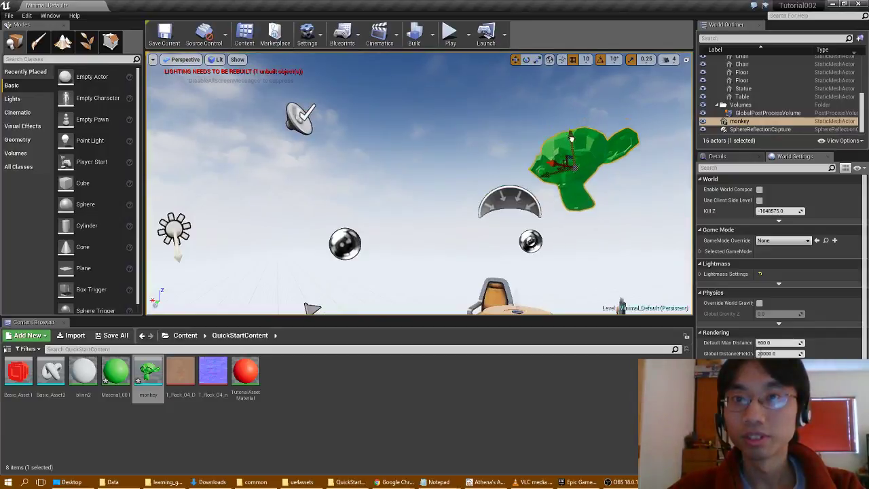
pyautogui.moveTo(575, 152); pyautogui.dragTo(459, 184, button='right')
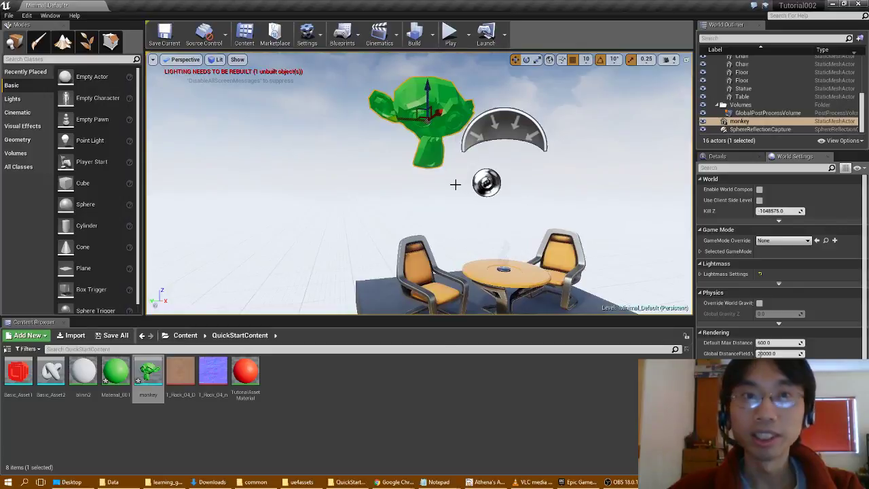
pyautogui.click(414, 34)
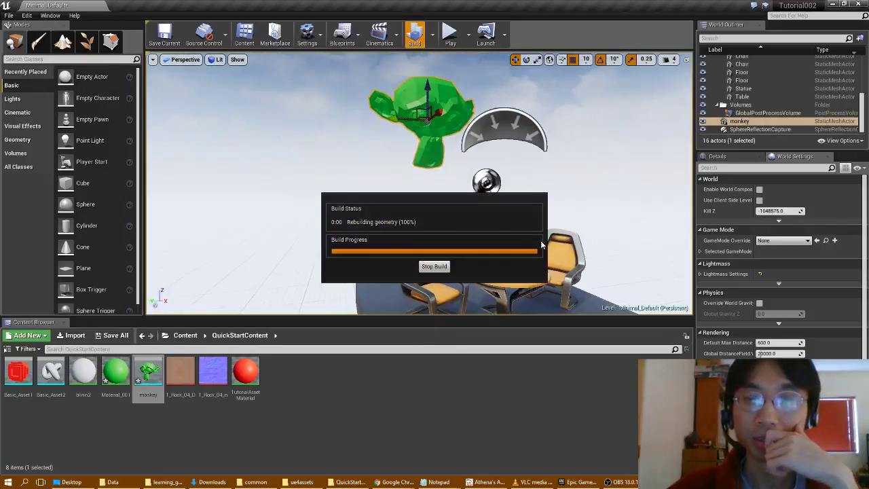
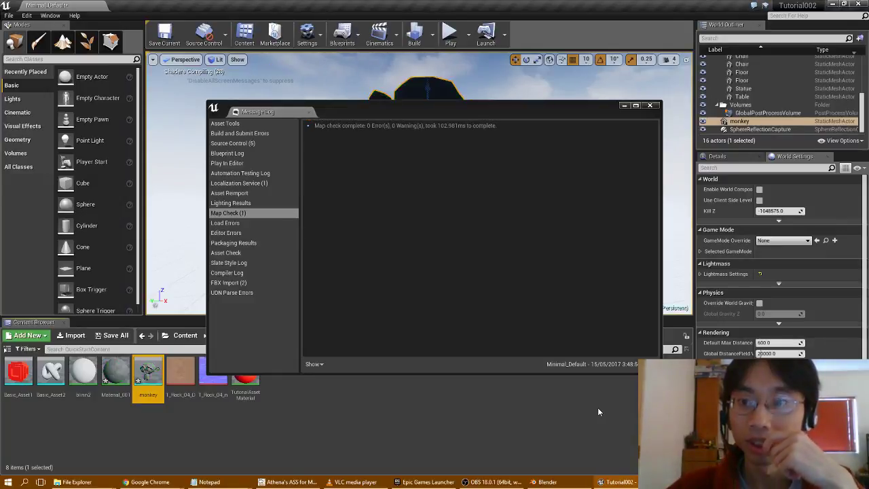
# Close the Message Log and save the monkey mesh, material and level with Save All.
pyautogui.click(652, 106)
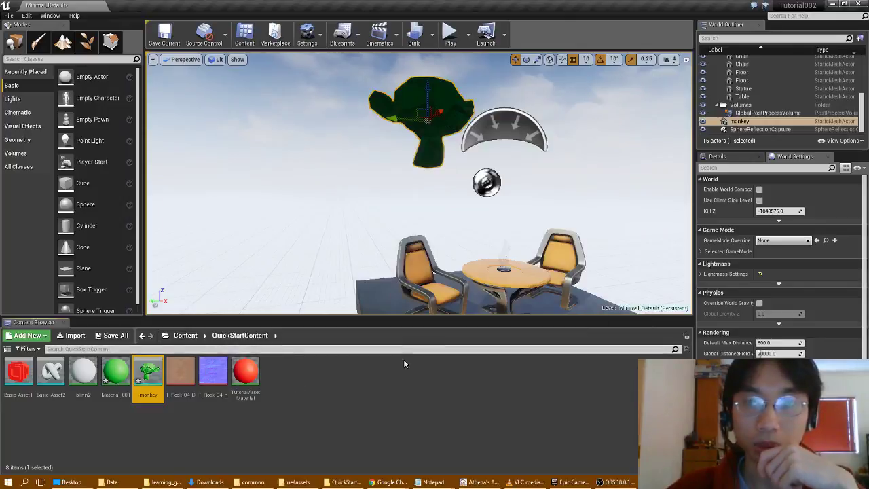
pyautogui.click(116, 334)
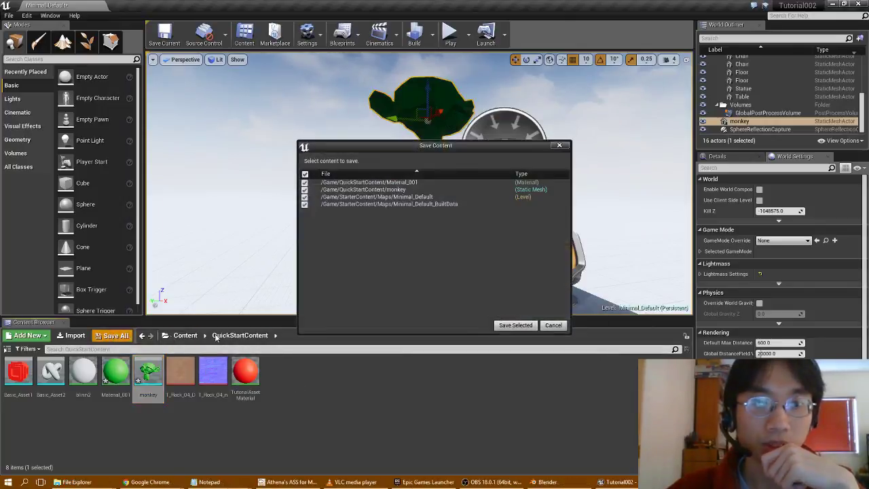
pyautogui.click(510, 326)
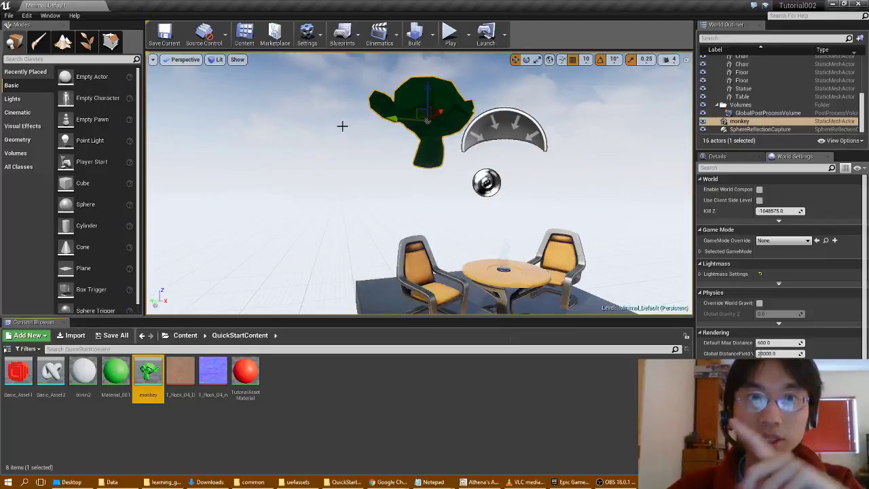
pyautogui.click(9, 15)
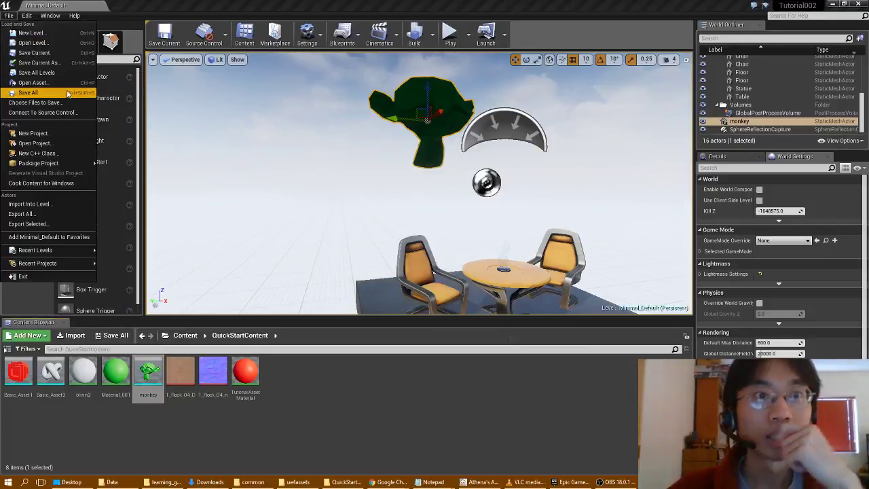
pyautogui.click(28, 92)
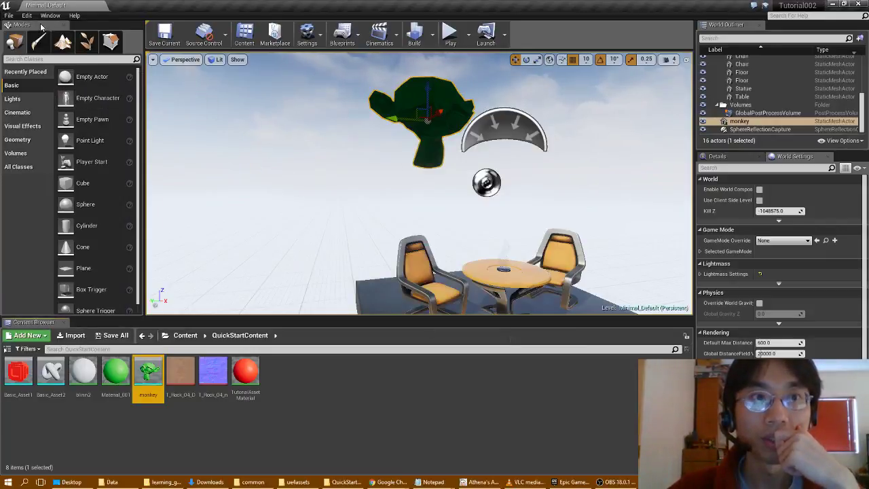
# Rebuild the level and bring the Blender manual's Navigation page forward in Chrome.
pyautogui.click(413, 33)
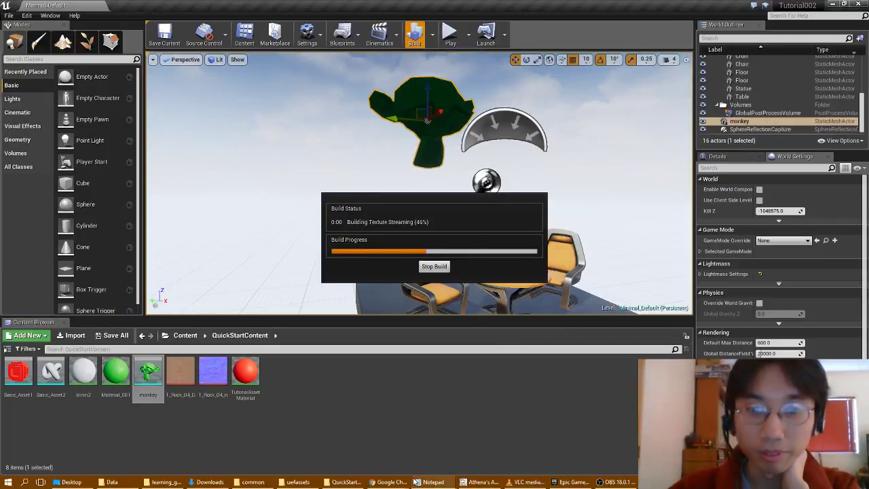
pyautogui.moveTo(392, 481)
pyautogui.click(538, 429)
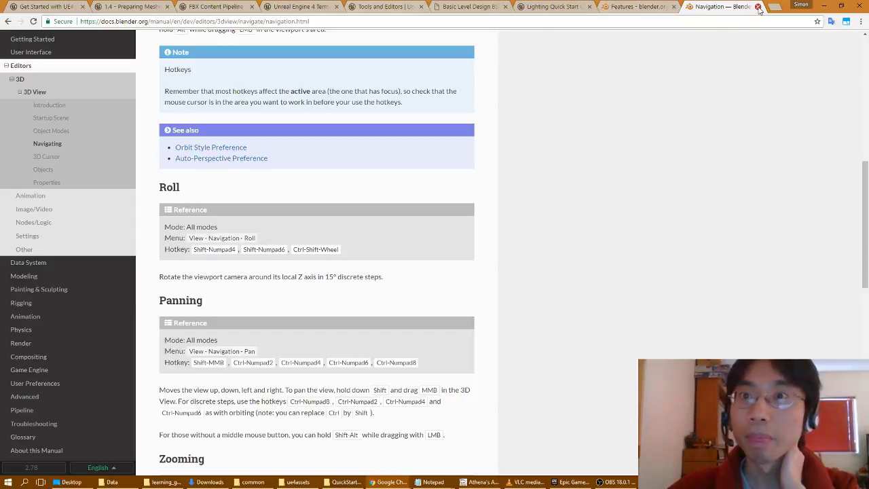
# Advance from the 1.4 Preparing Meshes page to the 2 - Creating Materials tutorial page.
pyautogui.click(134, 9)
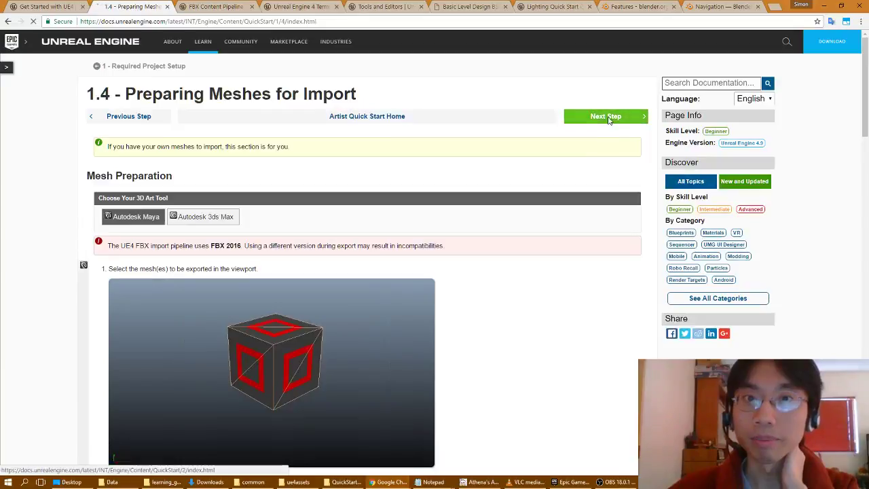
pyautogui.click(613, 116)
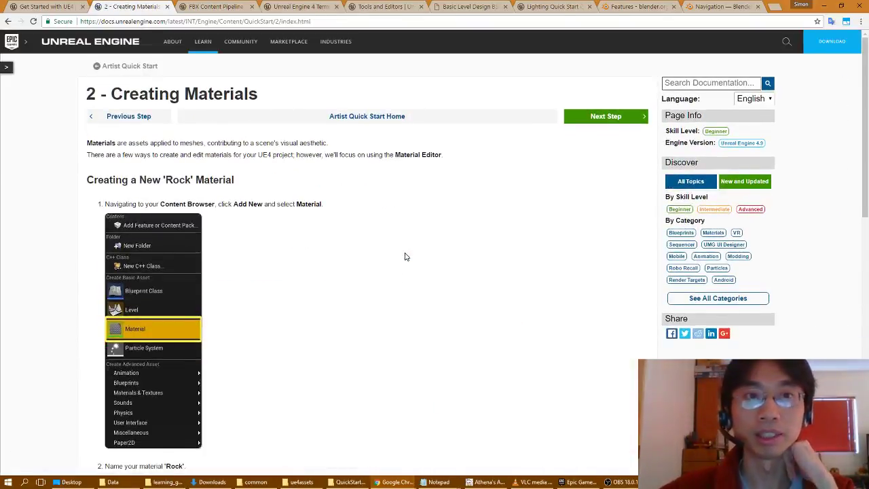
pyautogui.hotkey('alt', 'Tab')
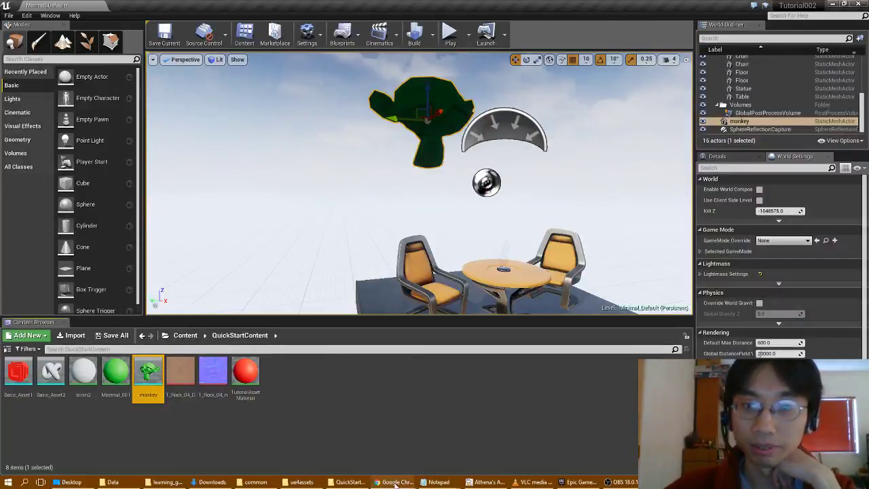
pyautogui.moveTo(398, 482)
pyautogui.click(434, 445)
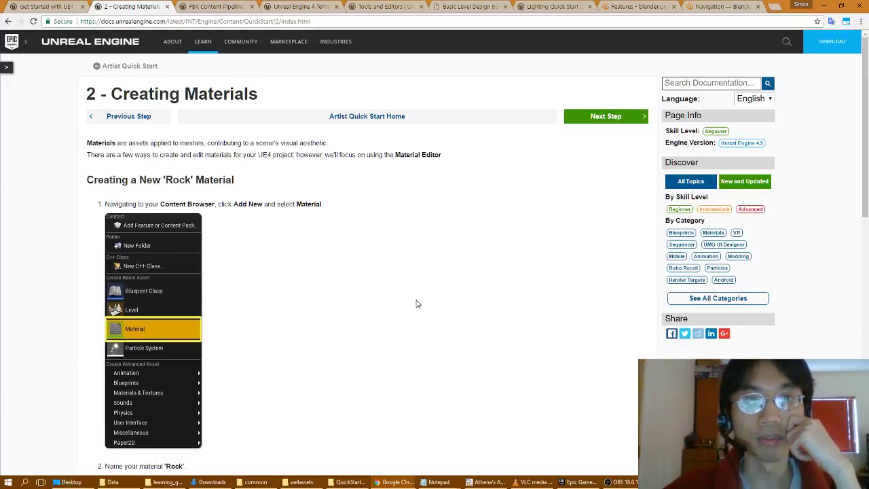
# Read through the Rock material steps and return to the Unreal editor.
pyautogui.scroll(-2, 418, 303)
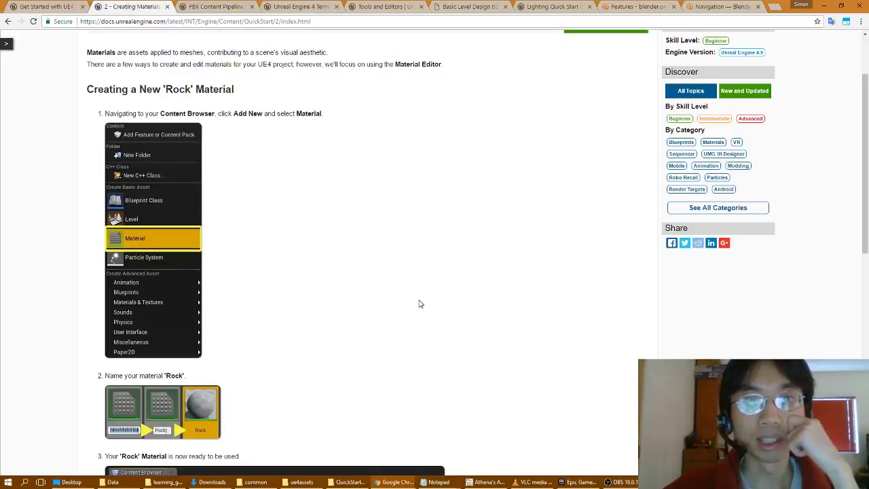
pyautogui.scroll(-3, 419, 303)
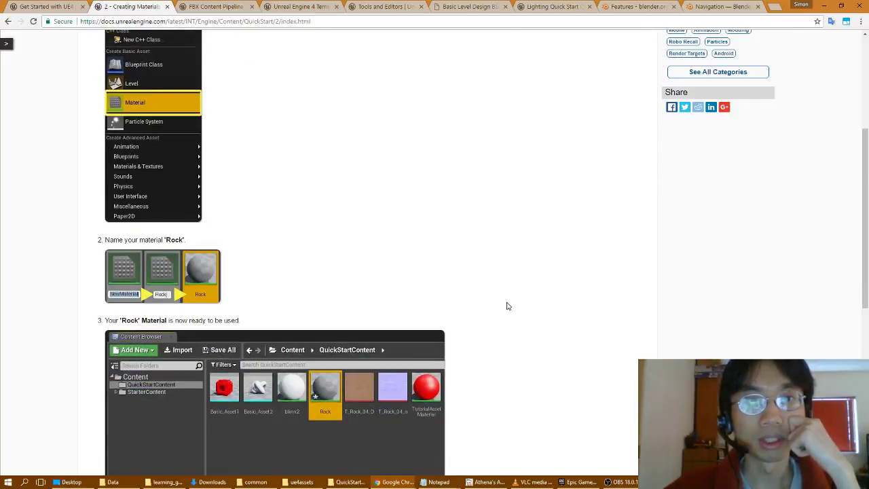
pyautogui.scroll(-2, 507, 307)
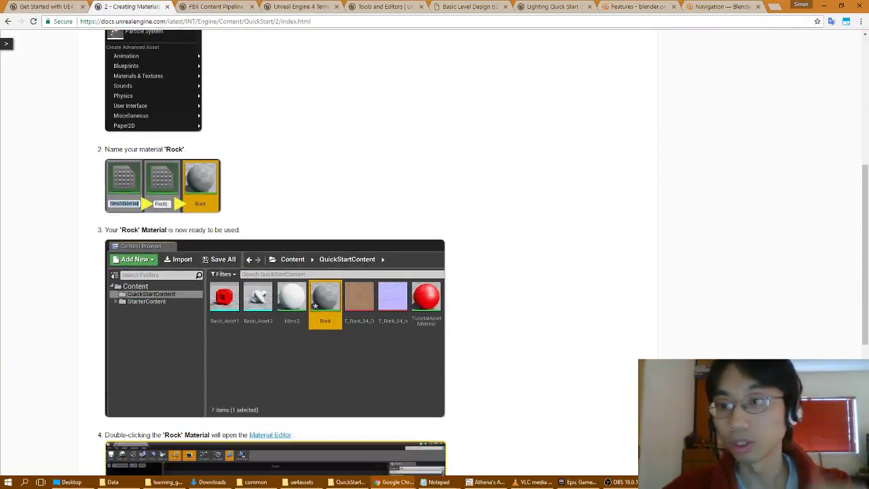
pyautogui.hotkey('alt', 'Tab')
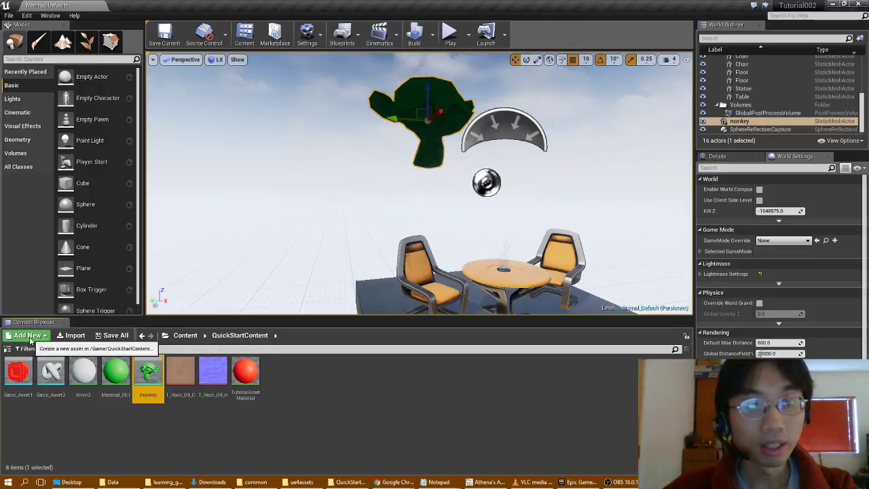
# Create a new material asset named 'Rock' in the Content Browser.
pyautogui.click(28, 335)
pyautogui.click(31, 179)
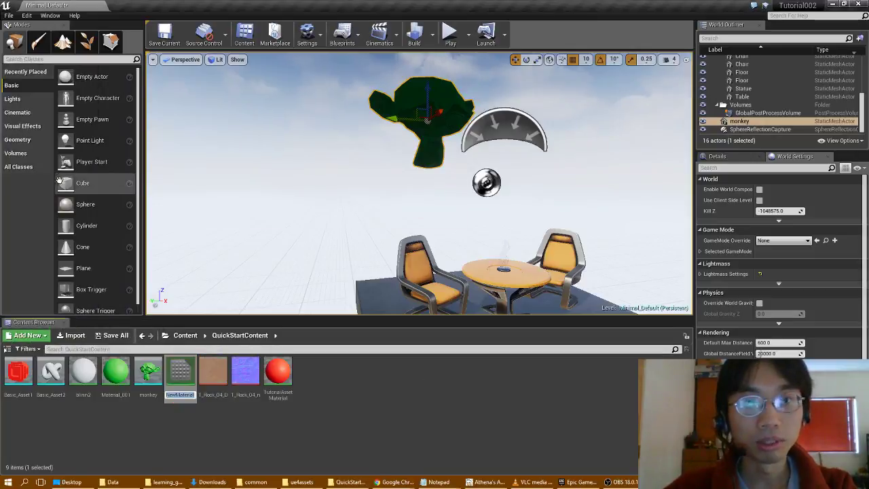
pyautogui.write('Rock')
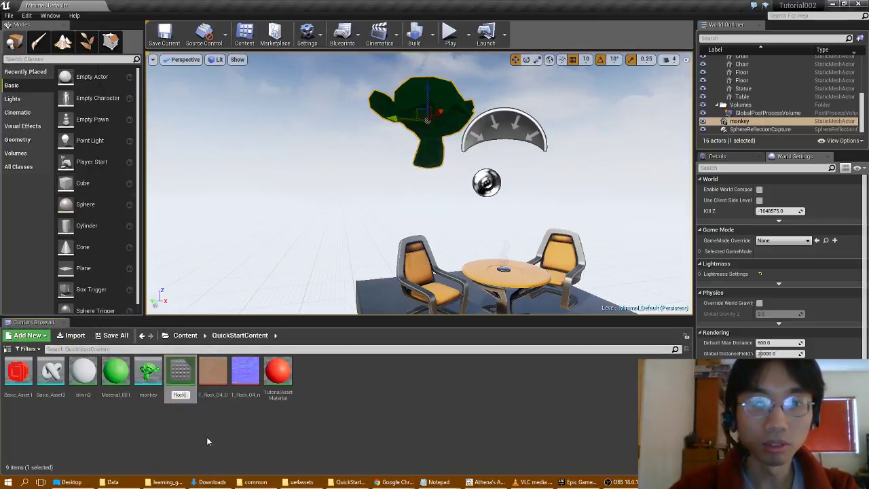
pyautogui.press('Return')
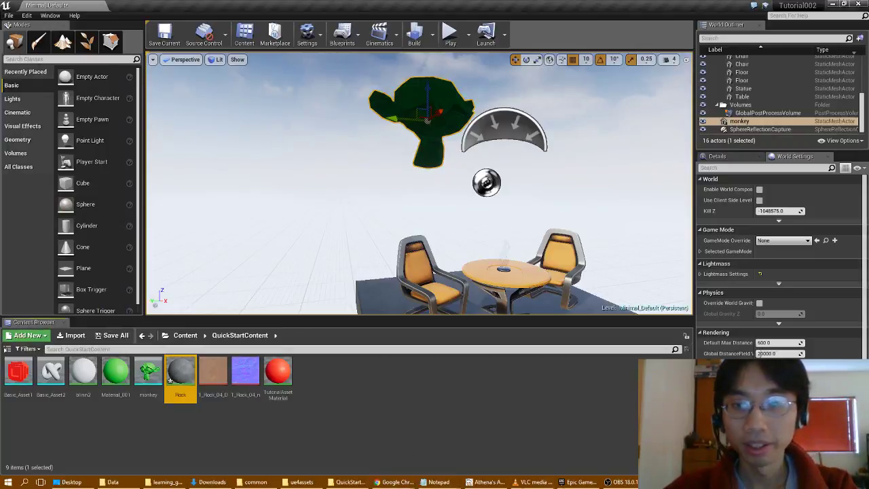
# Read the rest of Creating Materials, open Material How-to in a background tab, and go to 3 - Editing Materials.
pyautogui.moveTo(419, 484)
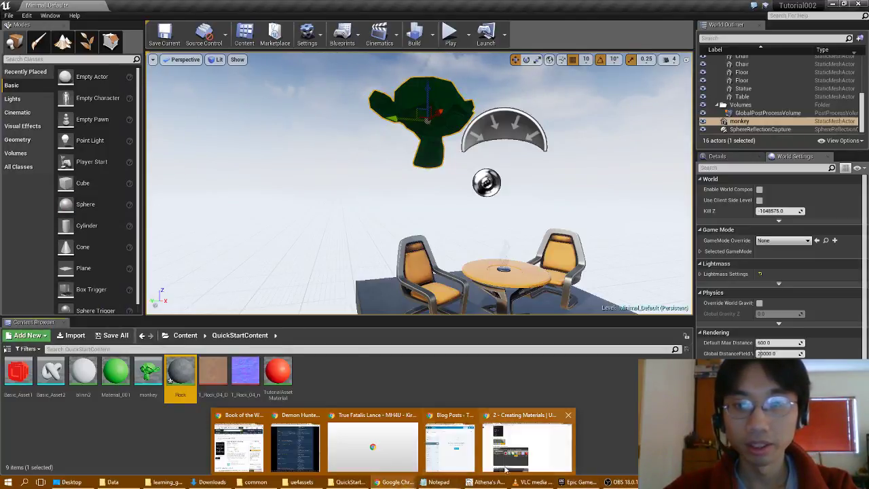
pyautogui.click(508, 441)
pyautogui.scroll(-2, 281, 242)
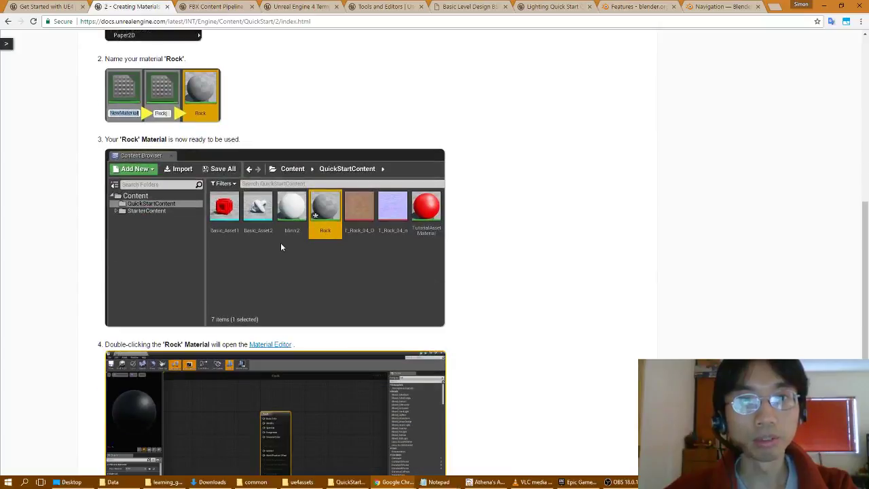
pyautogui.scroll(-2, 281, 247)
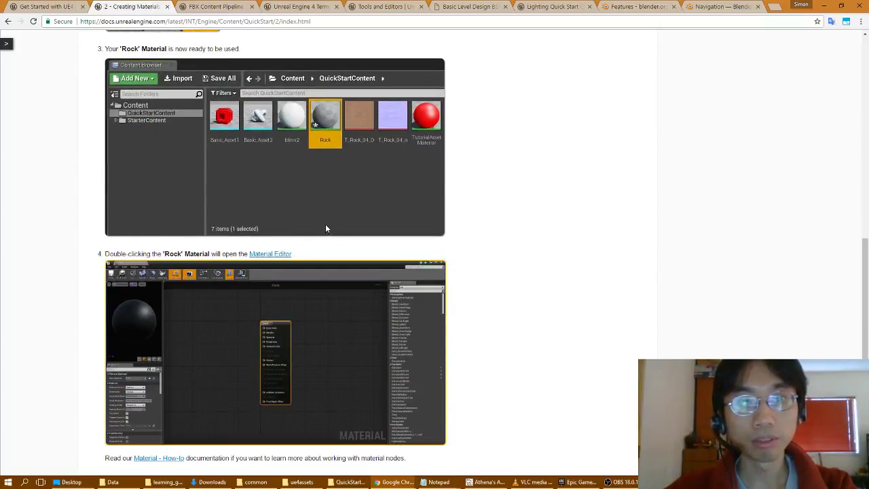
pyautogui.scroll(-3, 325, 228)
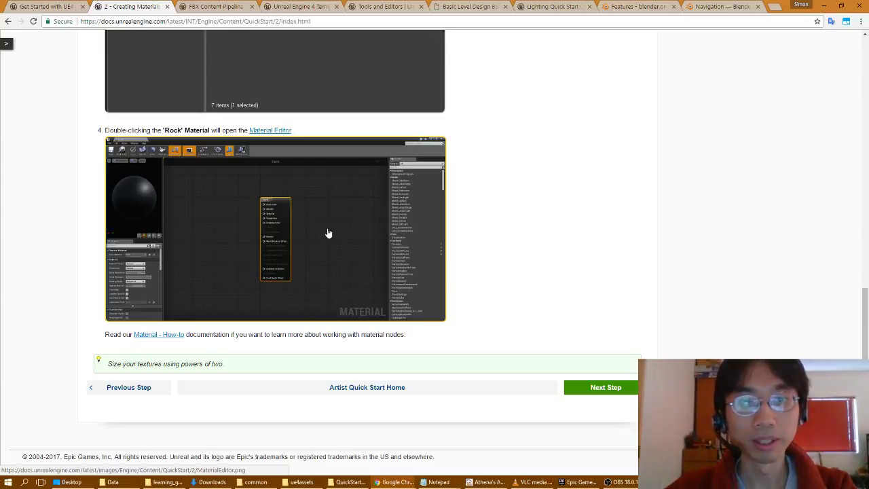
pyautogui.middleClick(140, 334)
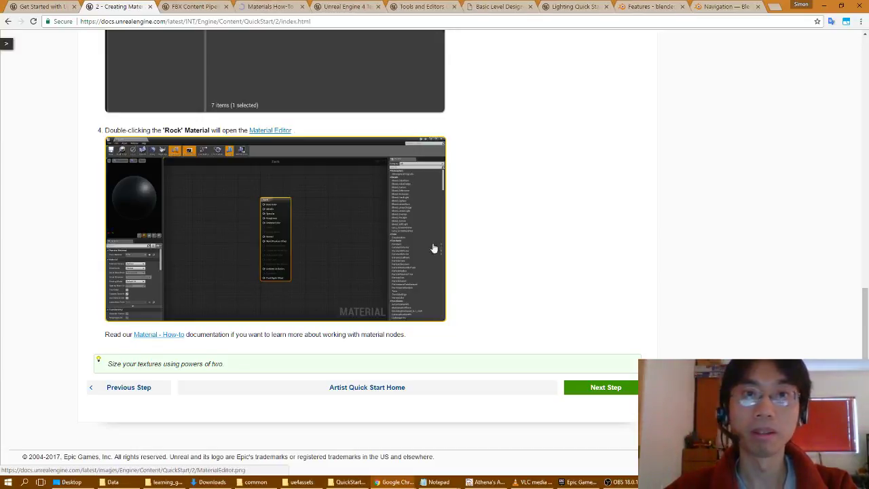
pyautogui.click(594, 392)
# Open the Rock material in the Material Editor and bring the Editing Materials page forward.
pyautogui.hotkey('alt', 'Tab')
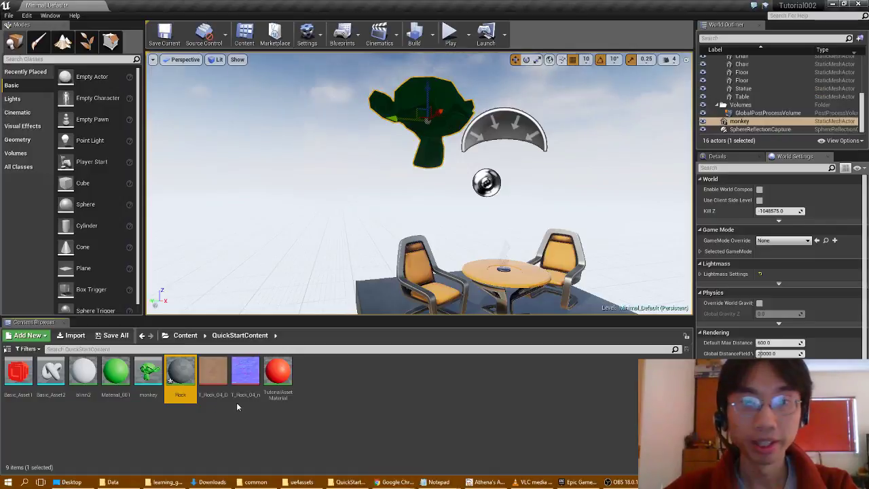
pyautogui.doubleClick(180, 377)
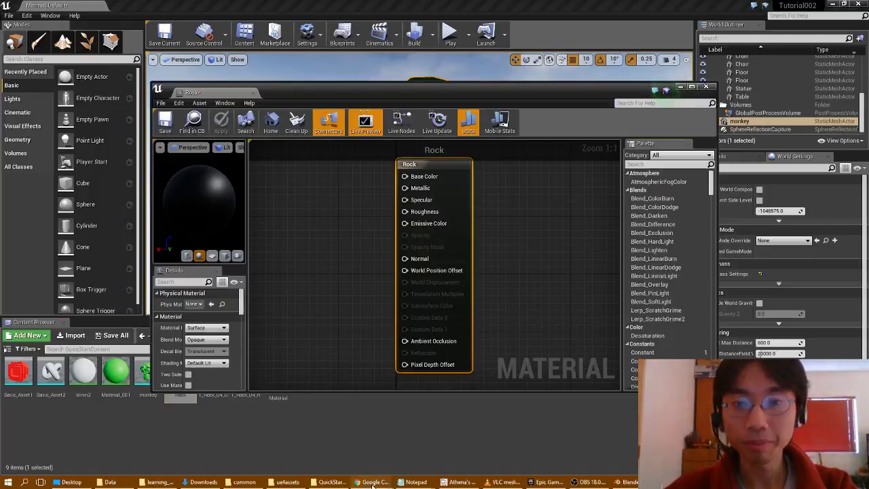
pyautogui.click(512, 448)
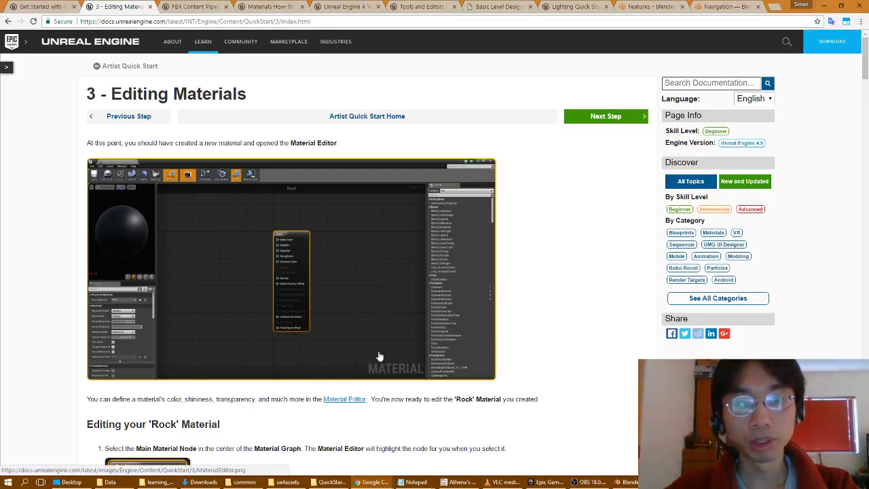
# Scroll the Editing Materials docs to the 'Editing your Rock Material' section.
pyautogui.scroll(-2, 379, 356)
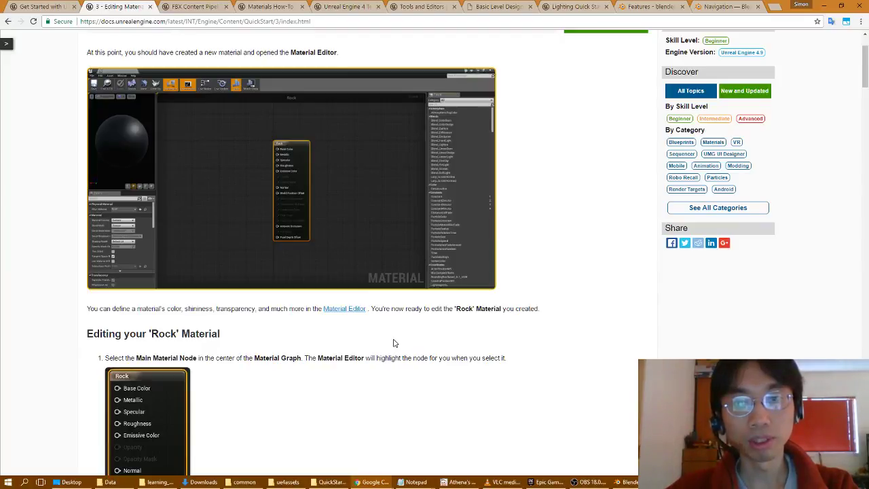
pyautogui.scroll(-3, 394, 343)
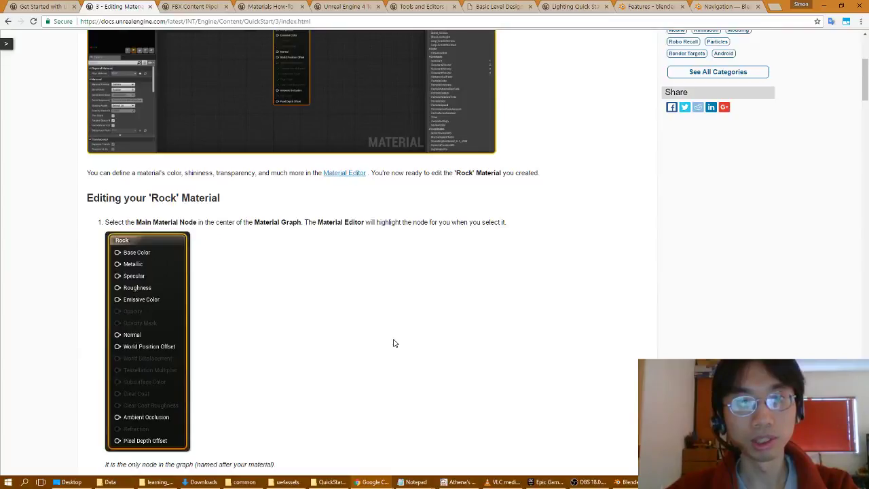
pyautogui.scroll(1, 393, 343)
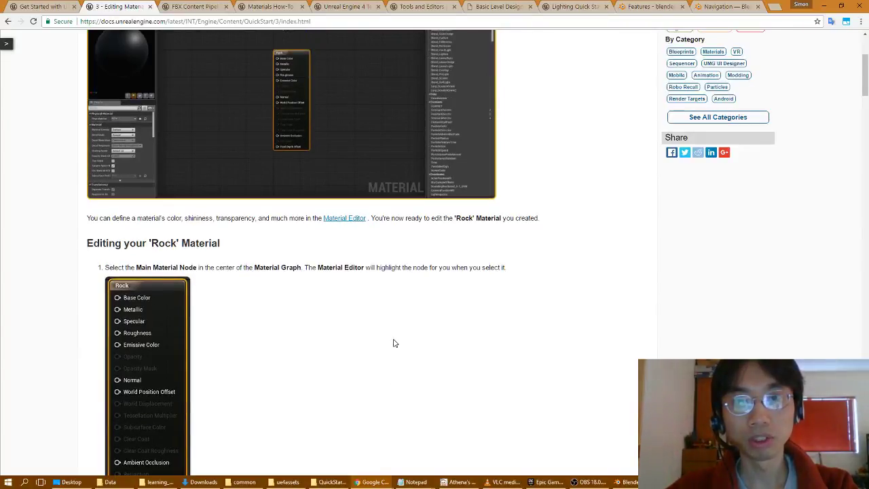
pyautogui.scroll(-3, 394, 343)
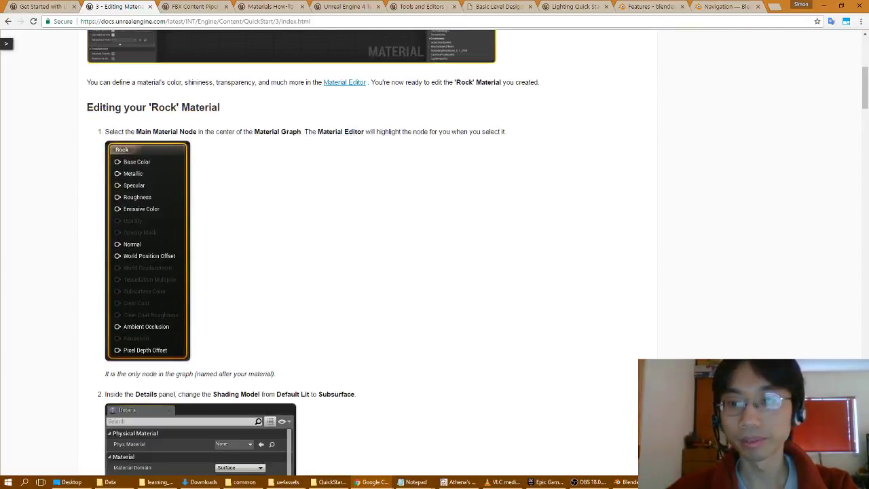
# Return to the Rock Material Editor, move it up-left and enlarge the window.
pyautogui.hotkey('alt', 'Tab')
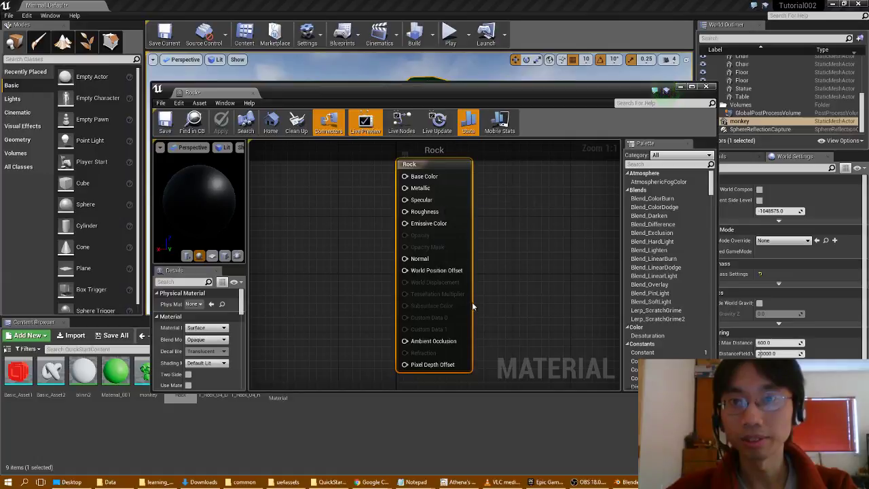
pyautogui.moveTo(413, 91); pyautogui.dragTo(355, 47)
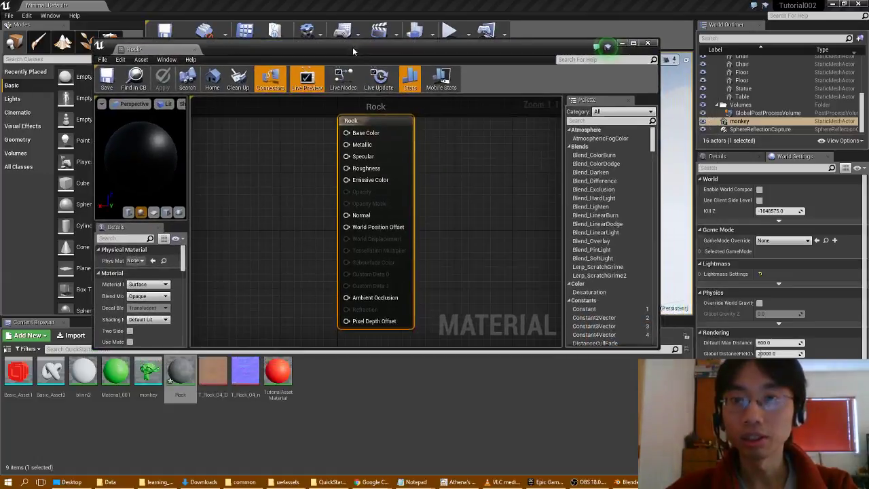
pyautogui.moveTo(650, 341); pyautogui.dragTo(779, 455)
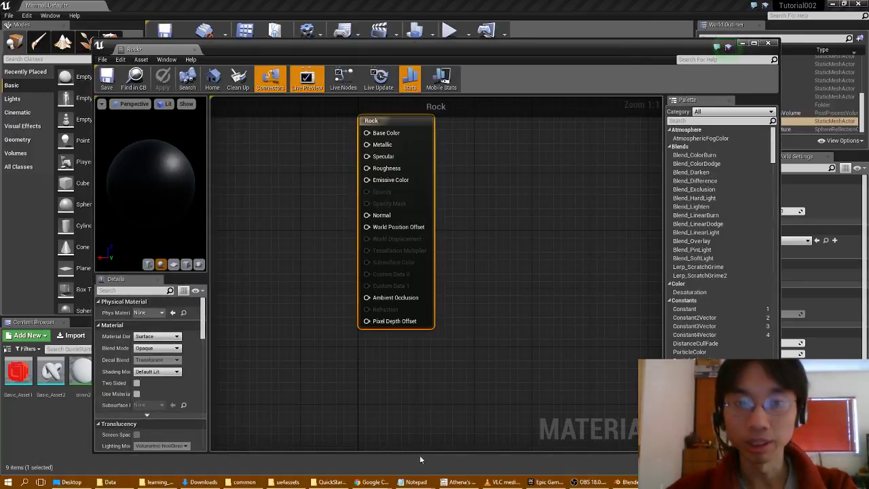
pyautogui.moveTo(374, 482)
pyautogui.click(550, 437)
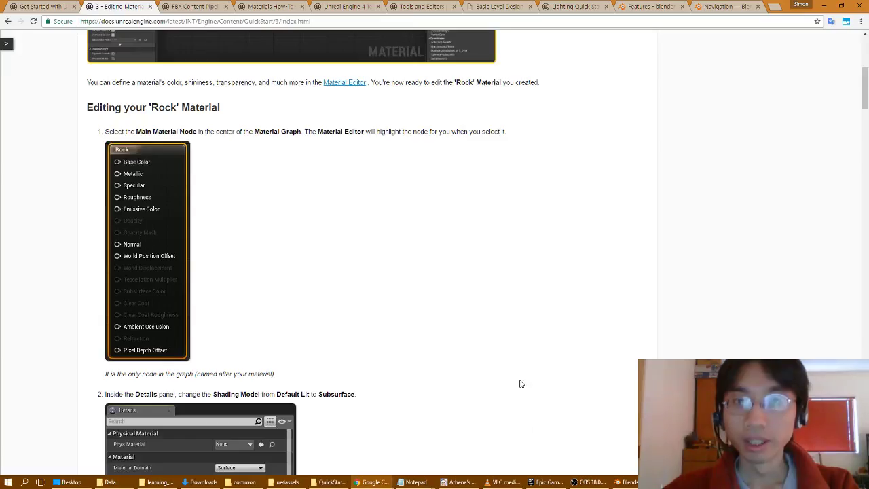
pyautogui.scroll(-2, 335, 279)
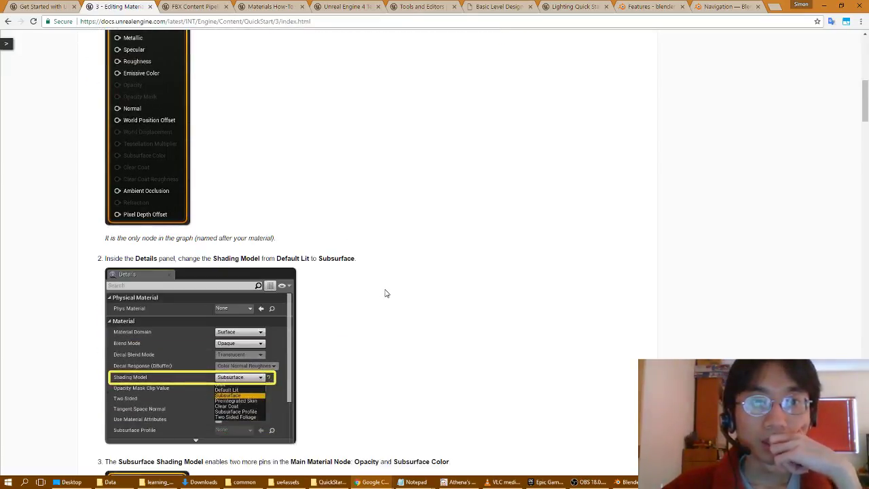
pyautogui.scroll(1, 393, 296)
pyautogui.scroll(-2, 391, 296)
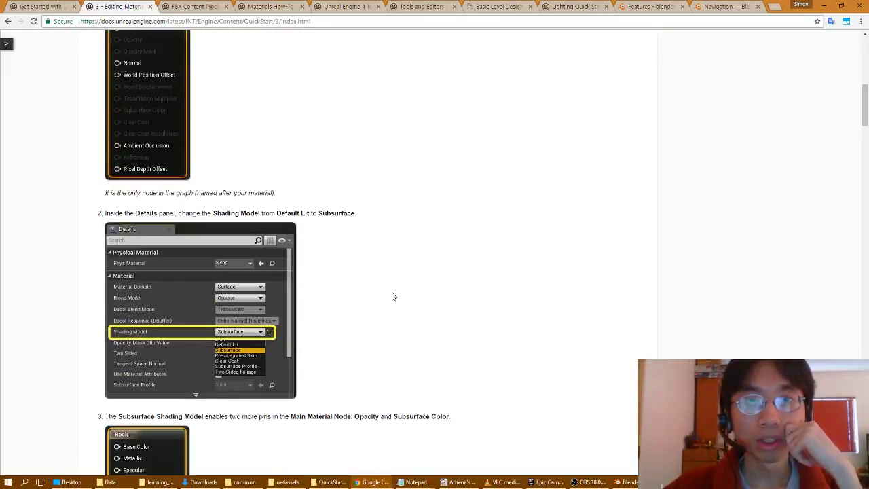
pyautogui.scroll(-1, 391, 296)
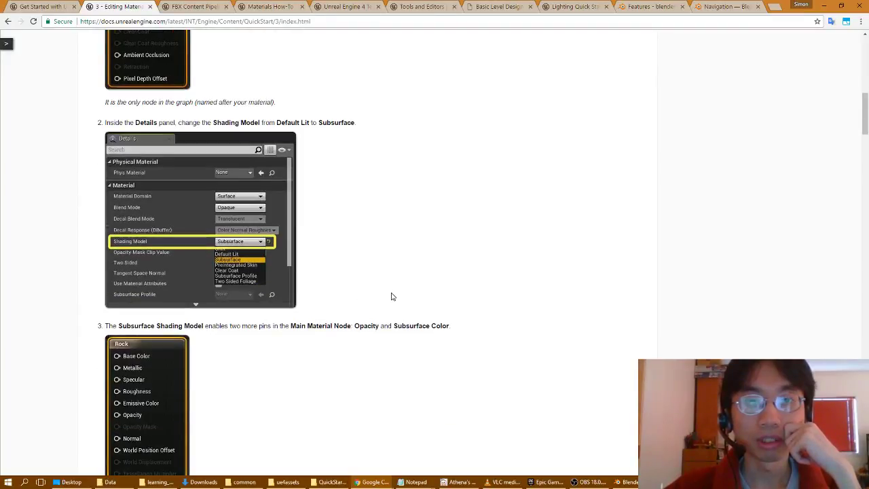
pyautogui.hotkey('alt', 'Tab')
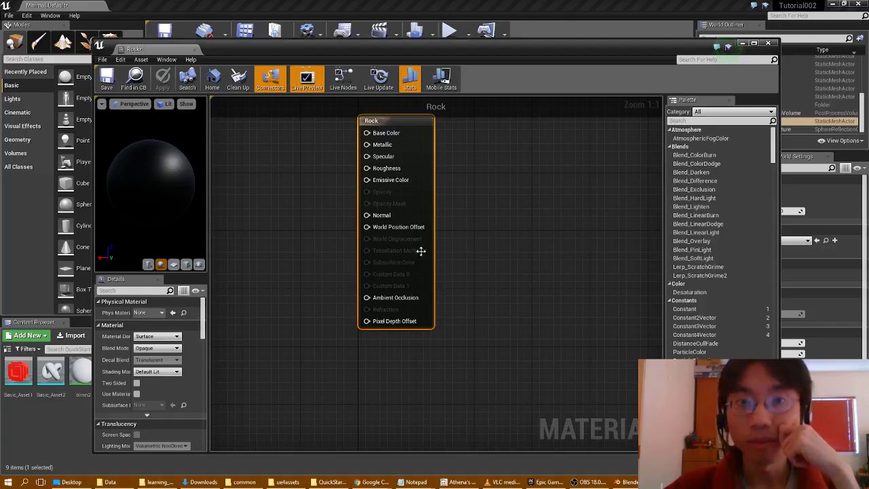
# Set the Rock material's Shading Model to Subsurface in the Details panel.
pyautogui.scroll(-1, 192, 374)
pyautogui.scroll(1, 193, 376)
pyautogui.click(173, 372)
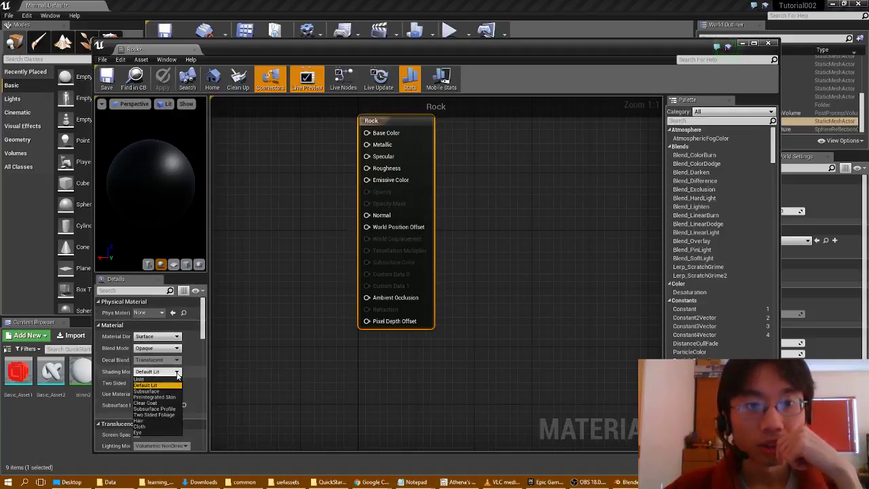
pyautogui.click(169, 392)
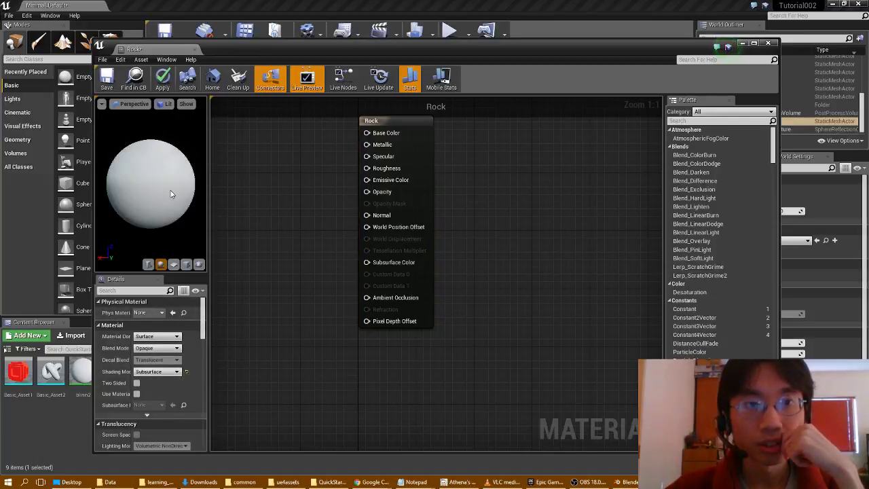
pyautogui.click(176, 372)
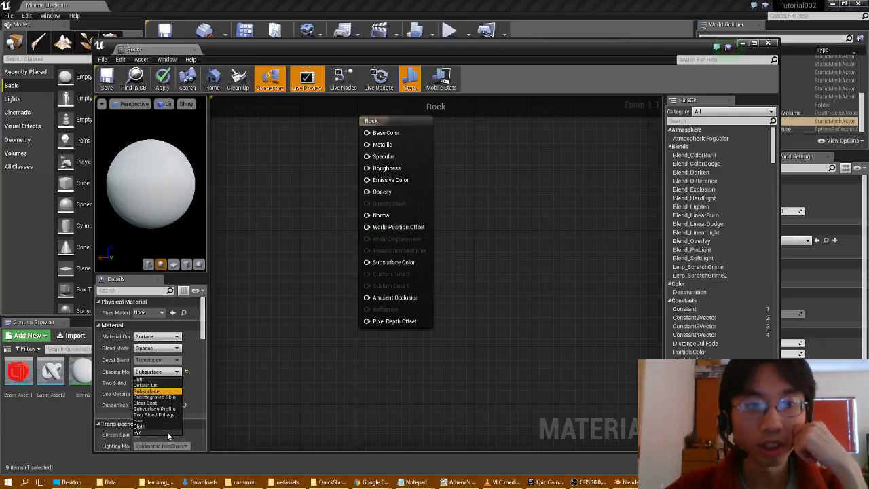
pyautogui.click(167, 391)
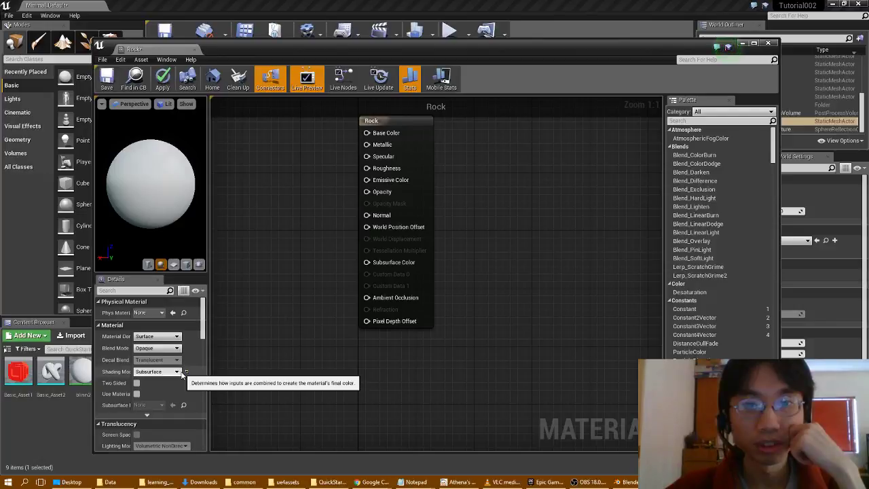
pyautogui.moveTo(376, 483)
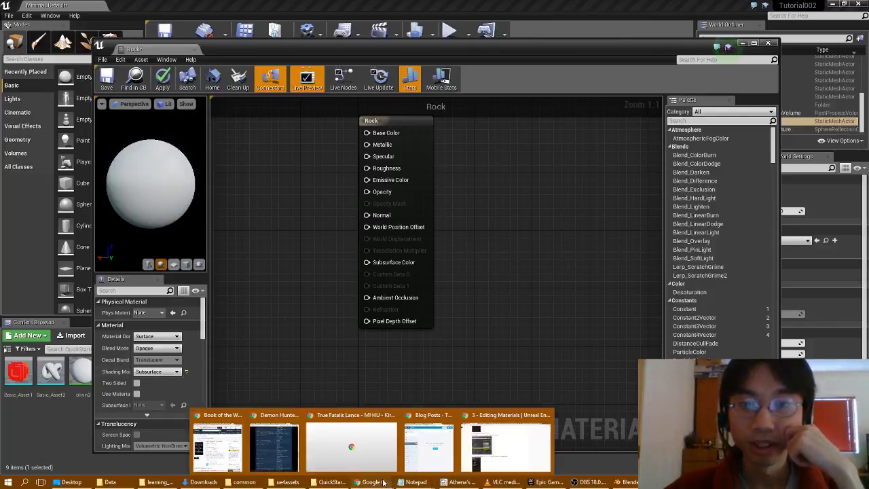
pyautogui.click(506, 441)
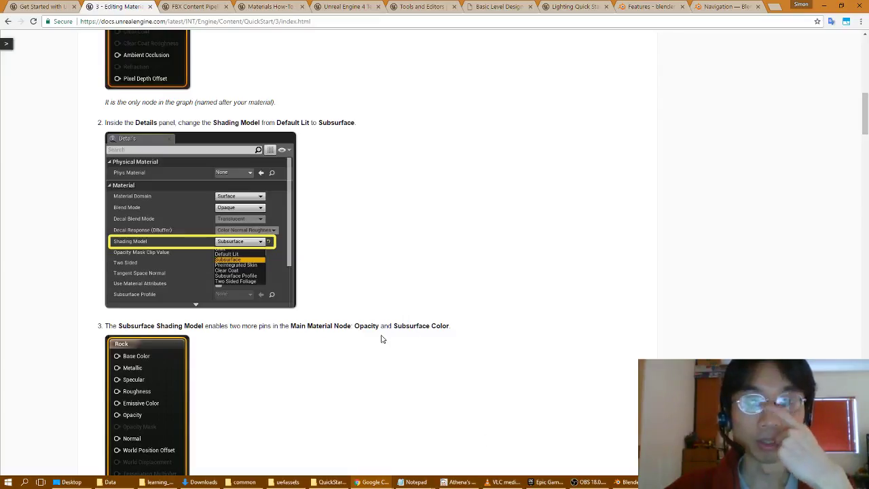
pyautogui.scroll(-2, 373, 342)
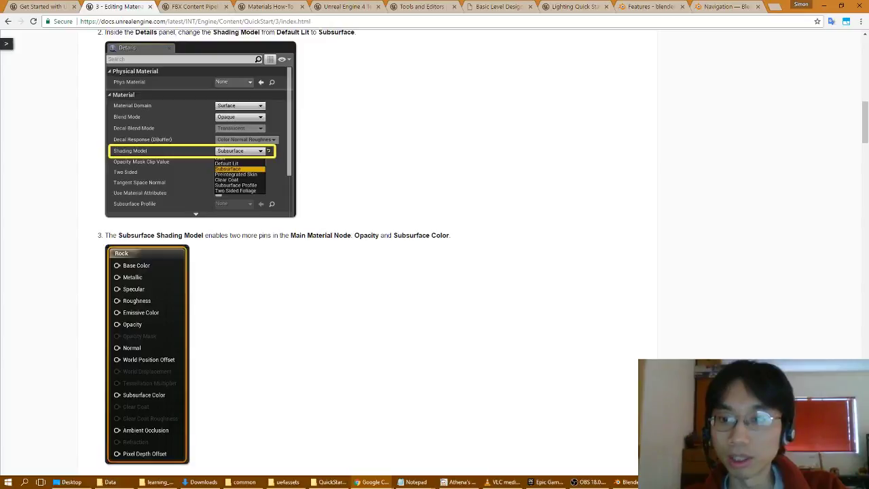
pyautogui.hotkey('alt', 'Tab')
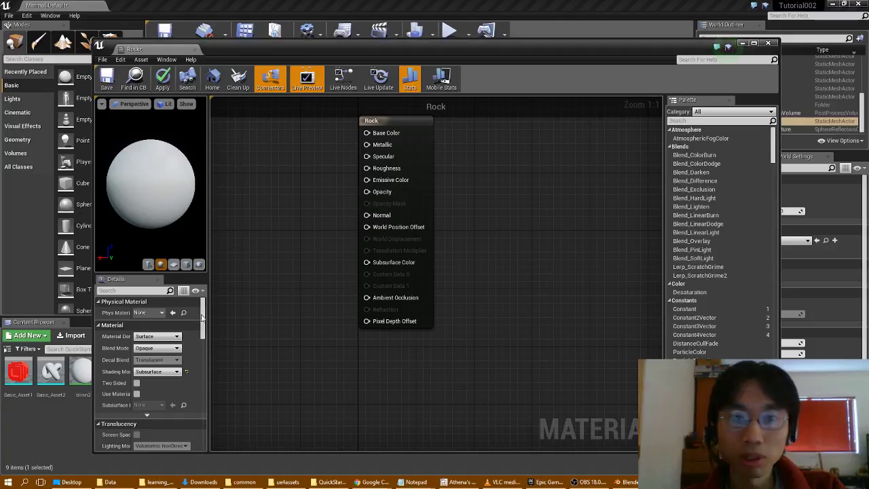
# Switch the Shading Model to Default Lit and then back to Subsurface.
pyautogui.click(150, 373)
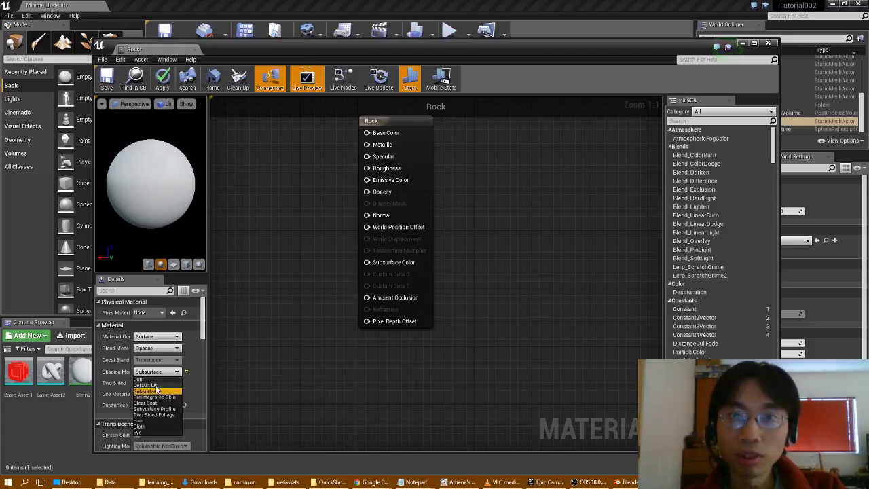
pyautogui.click(155, 385)
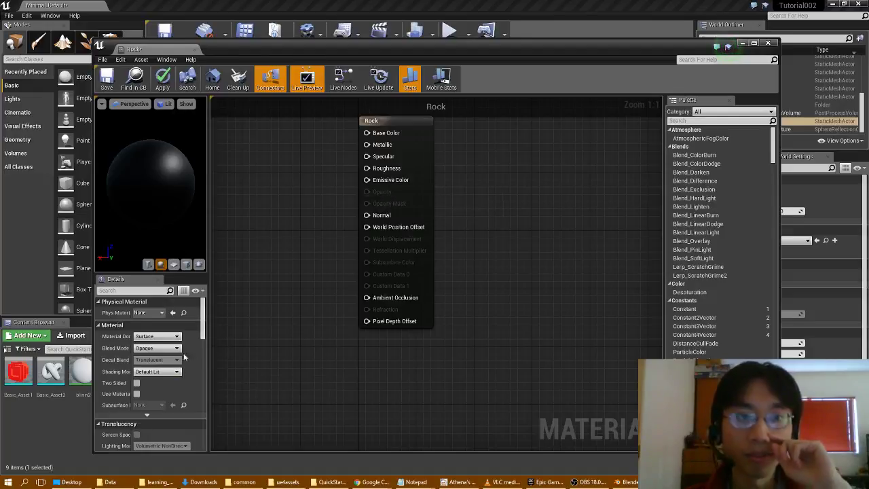
pyautogui.click(156, 371)
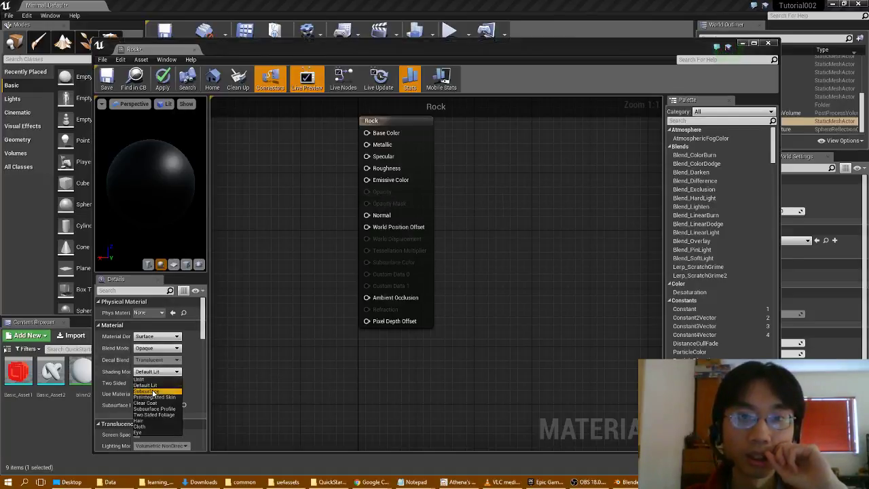
pyautogui.click(154, 392)
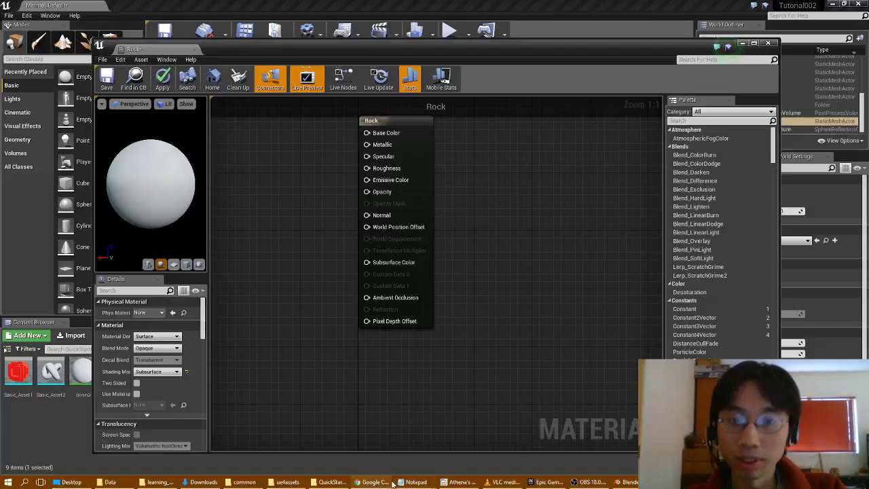
# Read docs steps 4–5 on adding two Texture Sample nodes, then return to the Rock editor.
pyautogui.moveTo(379, 482)
pyautogui.click(506, 441)
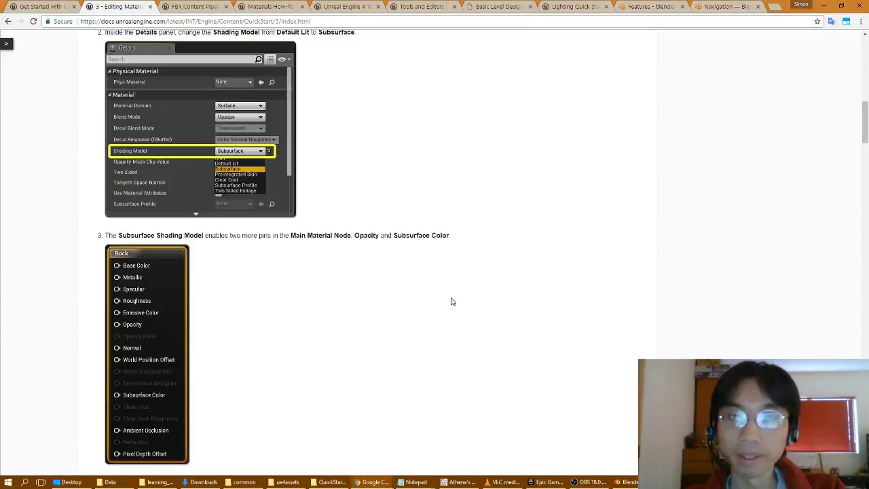
pyautogui.scroll(-3, 306, 285)
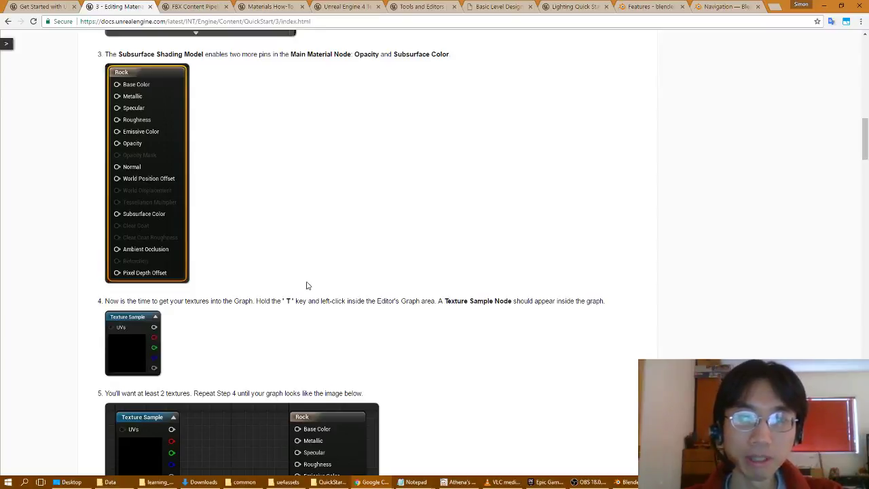
pyautogui.scroll(-3, 316, 287)
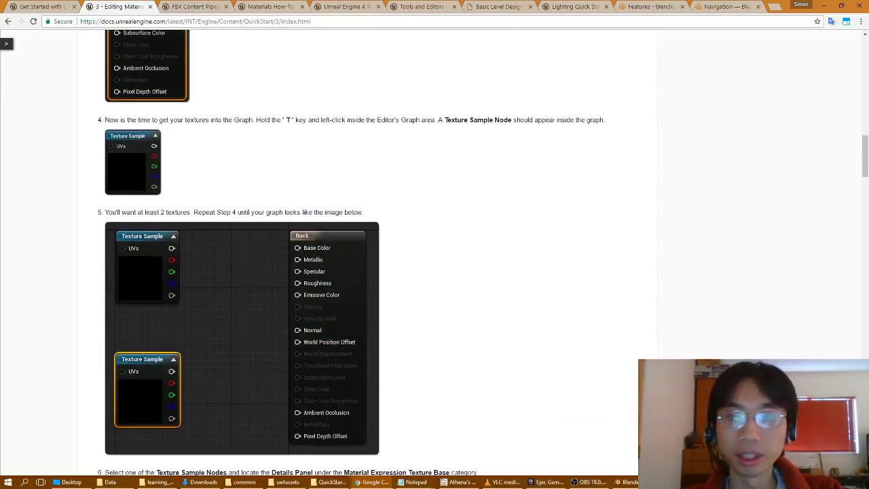
pyautogui.hotkey('alt', 'Tab')
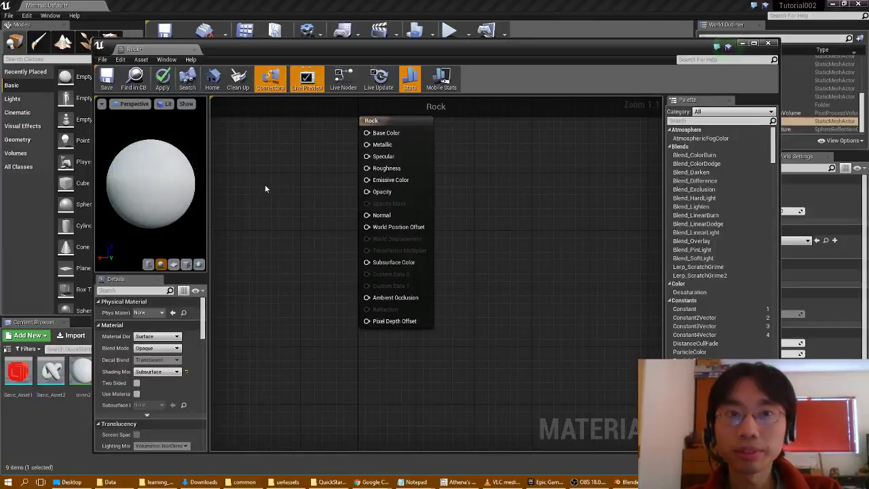
# Add a TextureSample node from the Texture category and place it left of the Rock node.
pyautogui.rightClick(266, 189)
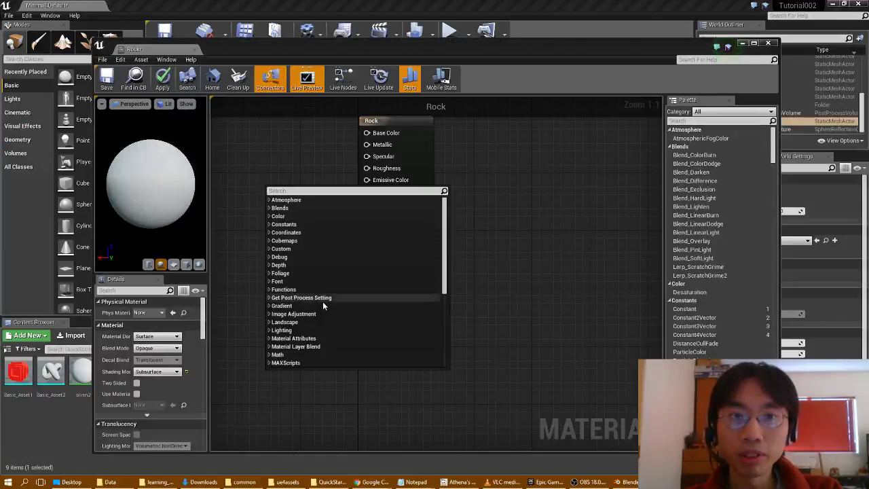
pyautogui.scroll(-2, 323, 302)
pyautogui.scroll(-1, 324, 311)
pyautogui.scroll(-1, 327, 319)
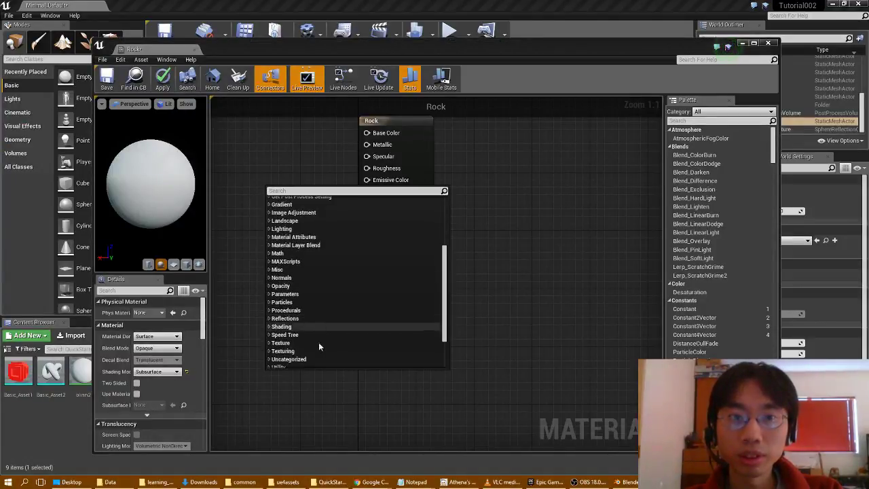
pyautogui.click(298, 344)
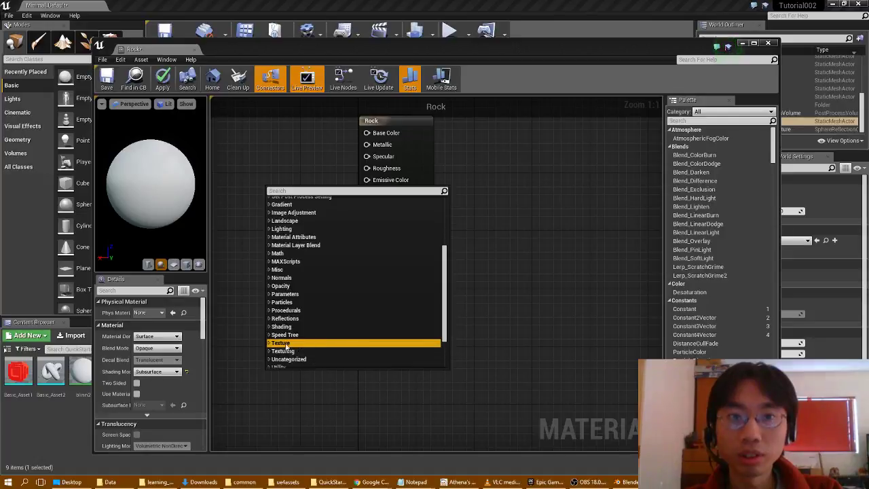
pyautogui.scroll(-2, 353, 346)
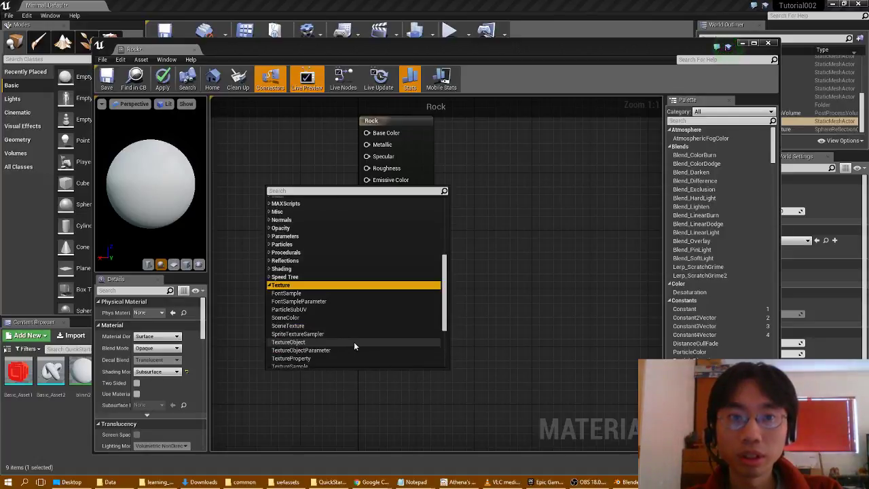
pyautogui.scroll(-1, 354, 341)
pyautogui.scroll(-1, 355, 341)
pyautogui.click(354, 341)
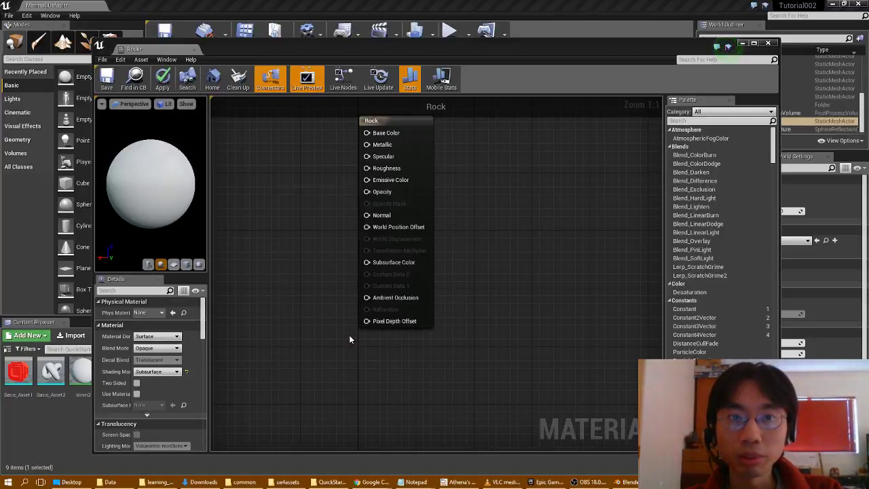
pyautogui.moveTo(281, 193); pyautogui.dragTo(258, 137)
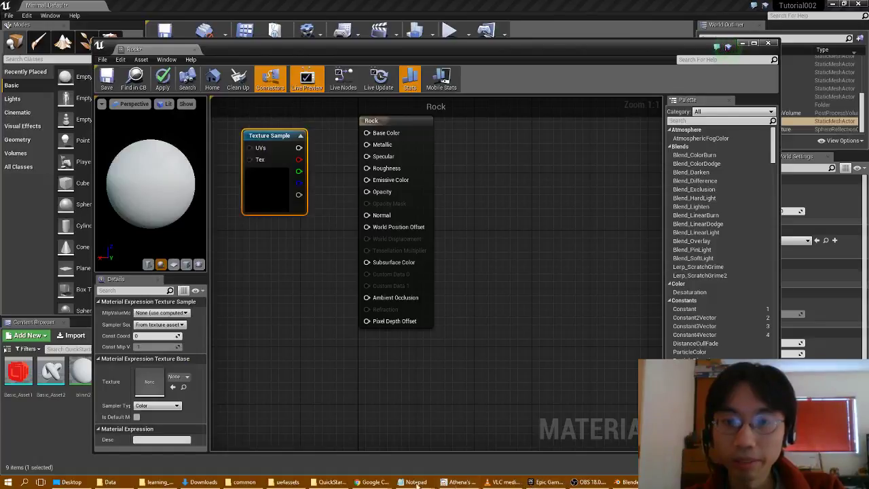
# Check docs step 5, then browse the Color, Blends, Atmosphere and Coordinates node categories.
pyautogui.moveTo(377, 483)
pyautogui.click(480, 439)
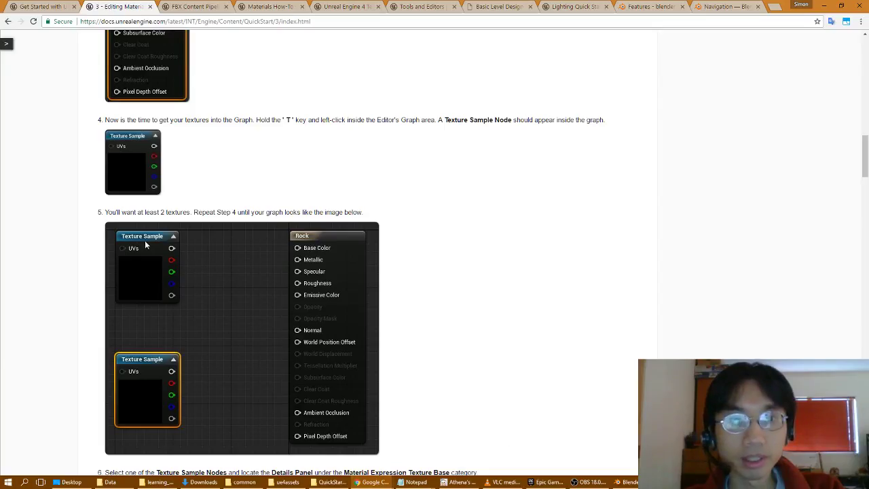
pyautogui.hotkey('alt', 'Tab')
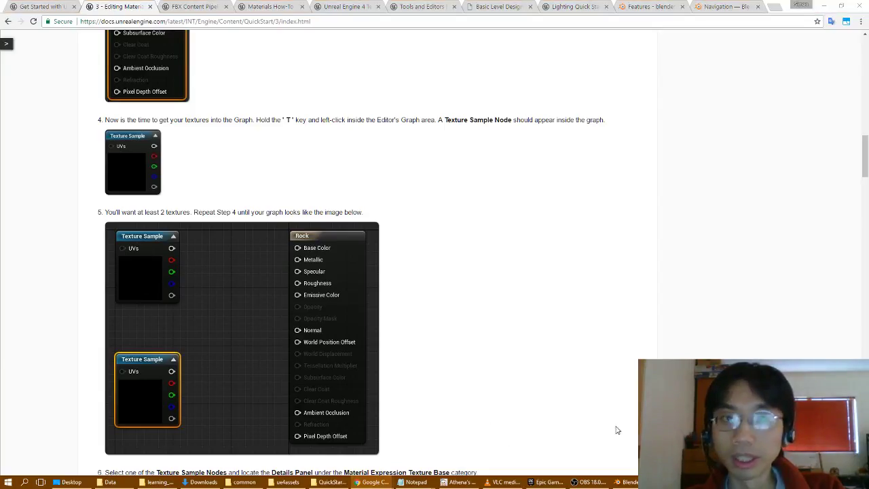
pyautogui.rightClick(266, 248)
pyautogui.scroll(-3, 294, 340)
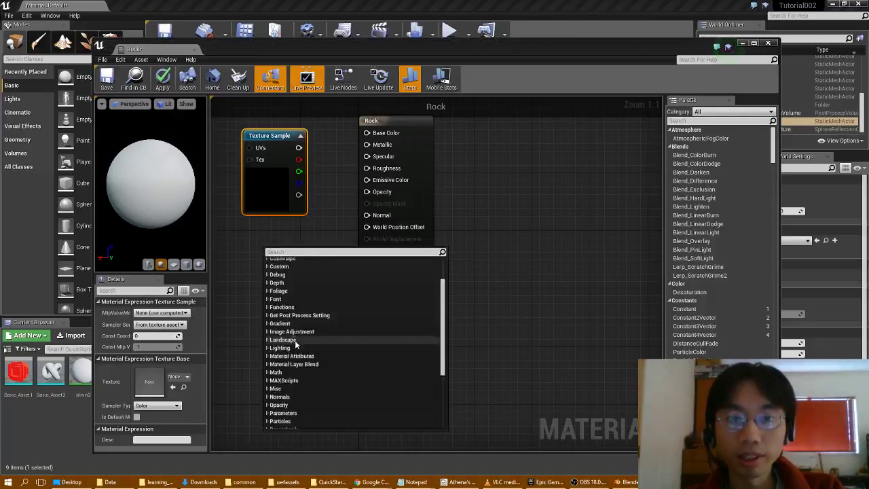
pyautogui.scroll(-1, 295, 340)
pyautogui.scroll(-1, 315, 346)
pyautogui.scroll(-1, 315, 346)
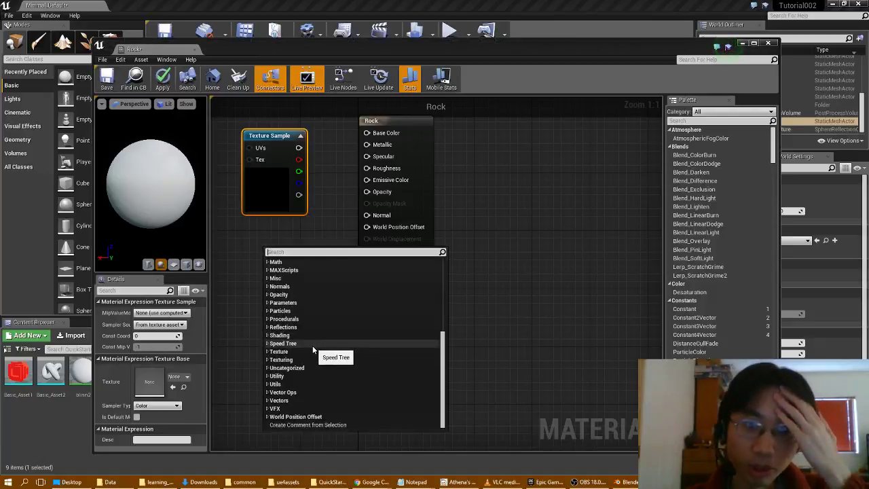
pyautogui.scroll(3, 314, 347)
pyautogui.scroll(5, 312, 351)
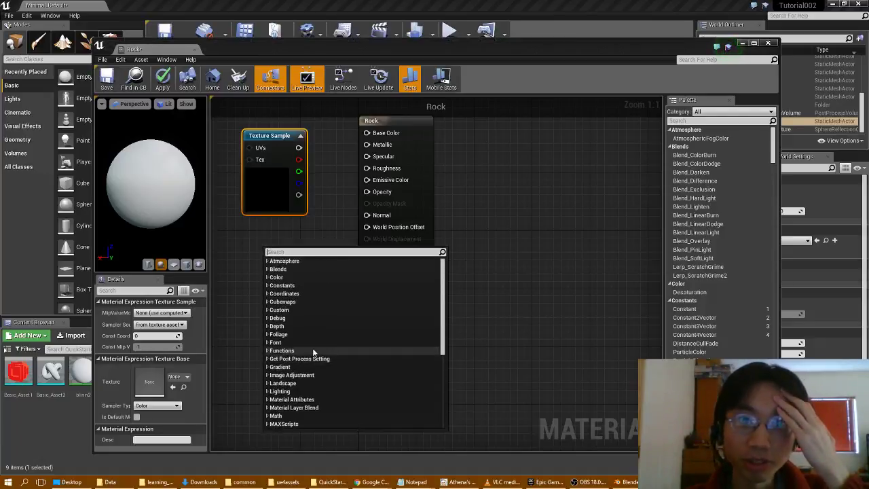
pyautogui.click(269, 278)
pyautogui.click(268, 278)
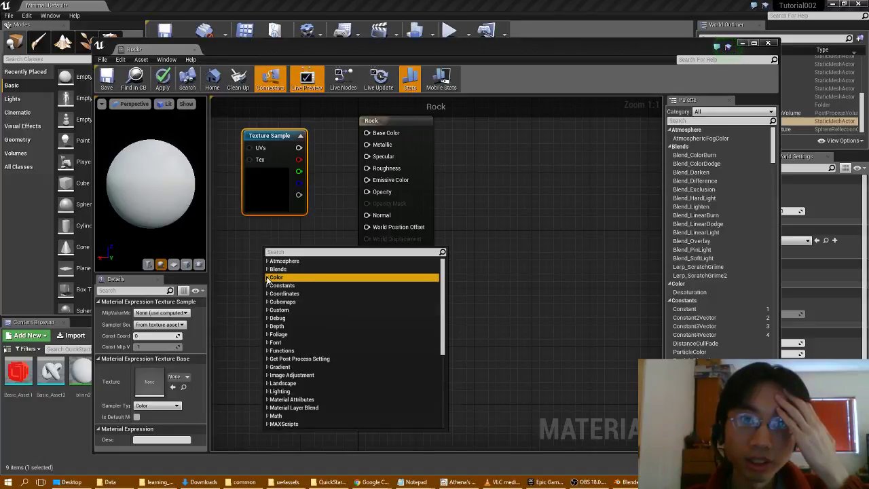
pyautogui.click(269, 270)
pyautogui.click(269, 270)
pyautogui.click(267, 261)
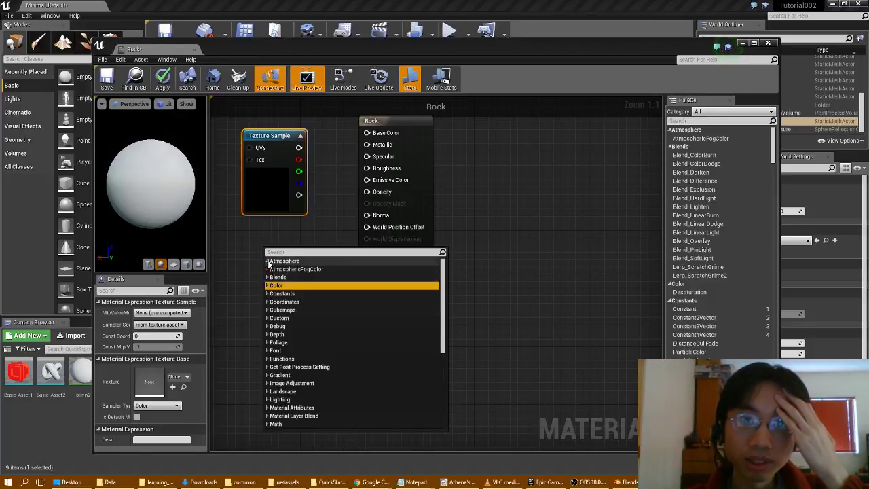
pyautogui.click(267, 261)
pyautogui.click(268, 294)
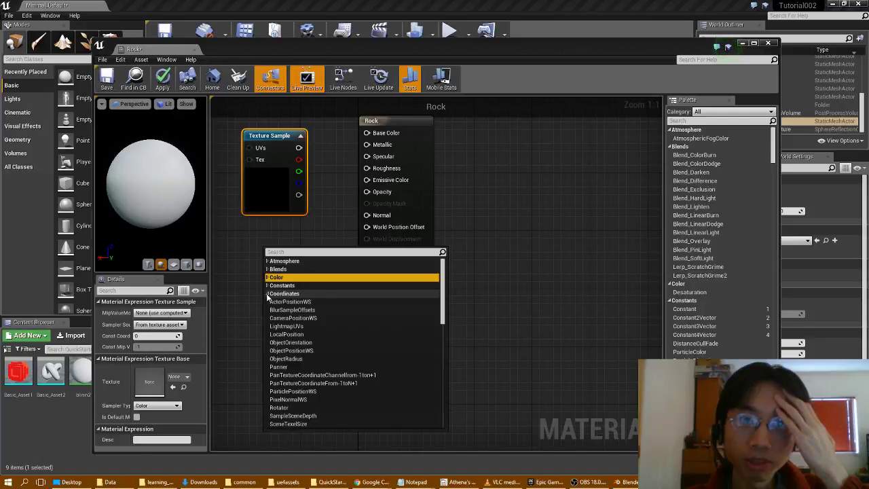
pyautogui.click(268, 294)
# Browse the Custom, Debug, Depth, Foliage, Functions, Post Process and Image Adjustment categories.
pyautogui.click(268, 311)
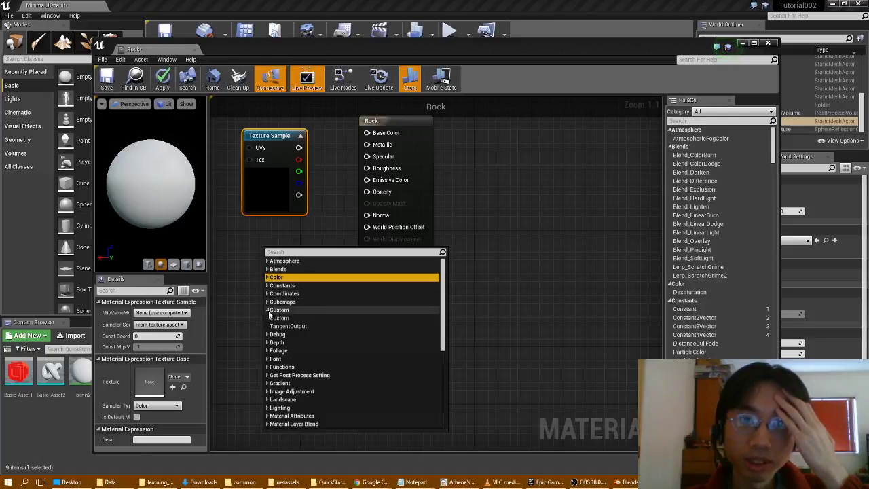
pyautogui.click(268, 311)
pyautogui.click(268, 319)
pyautogui.click(268, 318)
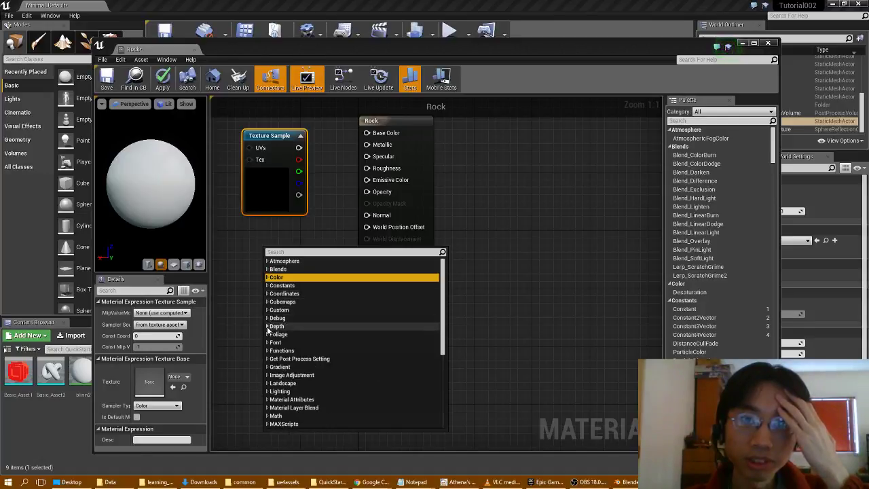
pyautogui.click(268, 327)
pyautogui.click(268, 327)
pyautogui.click(268, 335)
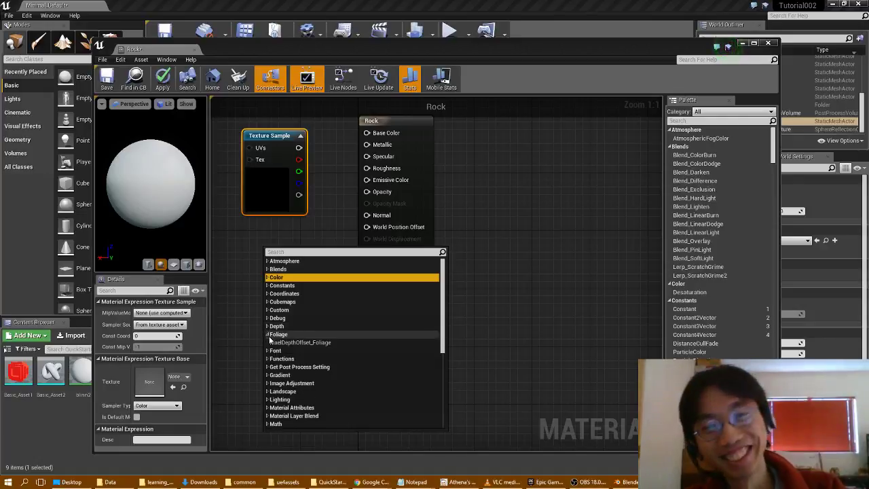
pyautogui.click(268, 335)
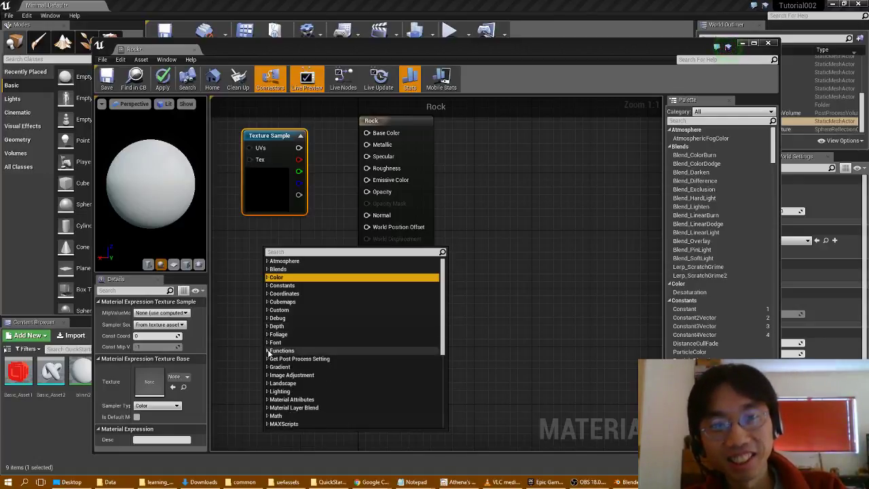
pyautogui.click(269, 351)
pyautogui.click(268, 351)
pyautogui.click(268, 359)
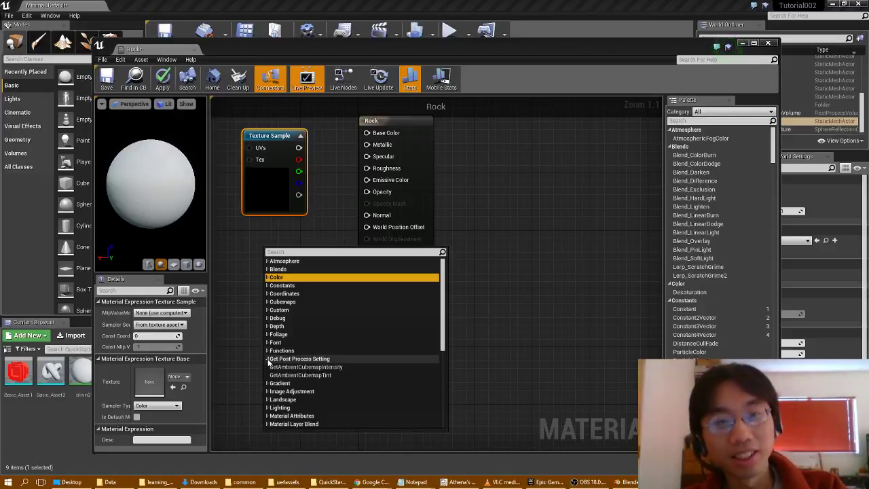
pyautogui.click(268, 359)
pyautogui.click(267, 375)
pyautogui.click(267, 375)
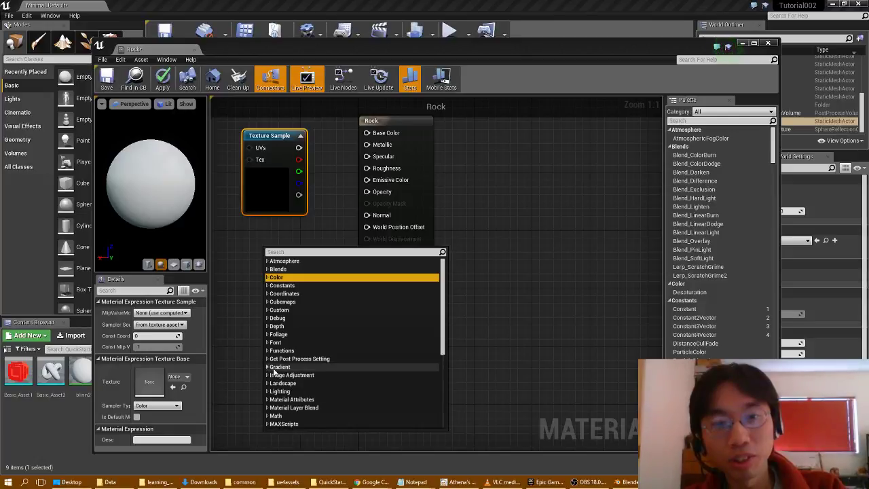
# Add a second TextureSample node below the first and nudge the Rock node down slightly.
pyautogui.scroll(-2, 296, 374)
pyautogui.scroll(-2, 305, 377)
pyautogui.scroll(-1, 305, 377)
pyautogui.scroll(-1, 305, 378)
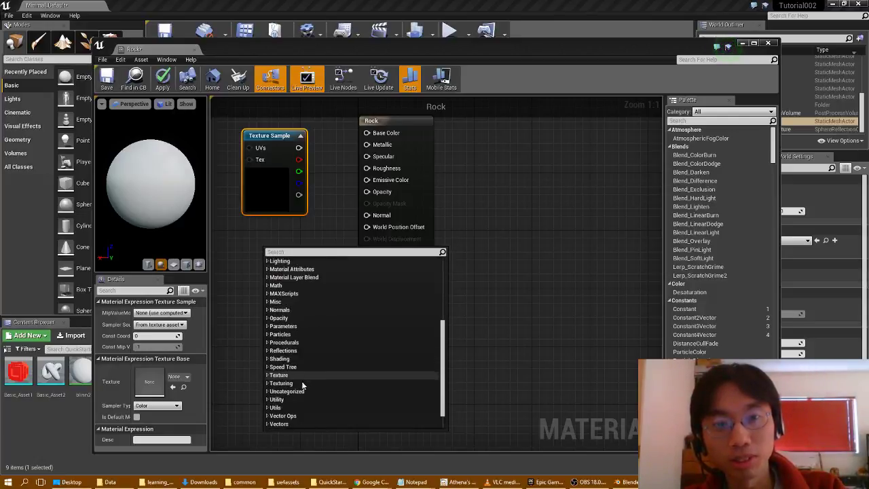
pyautogui.click(268, 375)
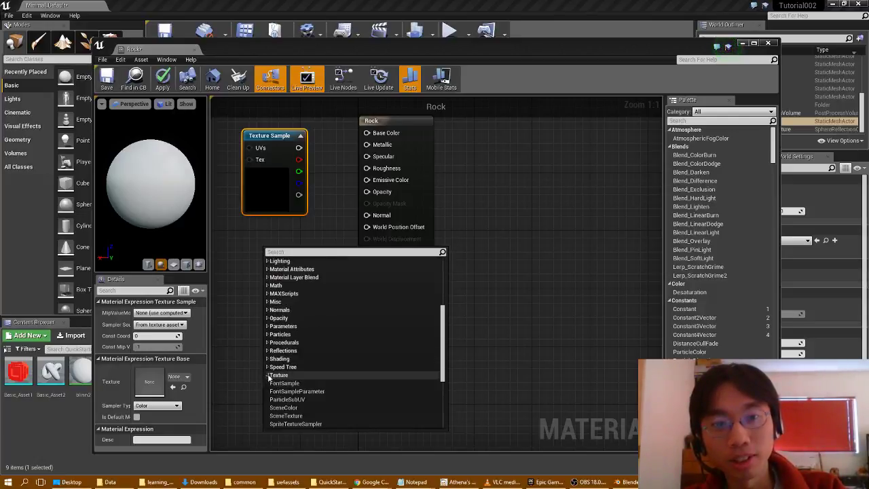
pyautogui.scroll(-2, 312, 378)
pyautogui.scroll(-1, 319, 382)
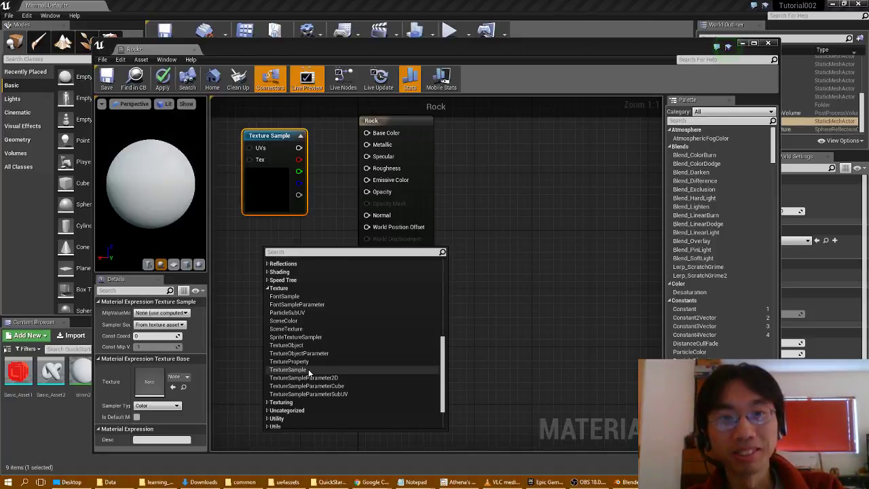
pyautogui.click(309, 370)
pyautogui.moveTo(287, 260); pyautogui.dragTo(269, 261)
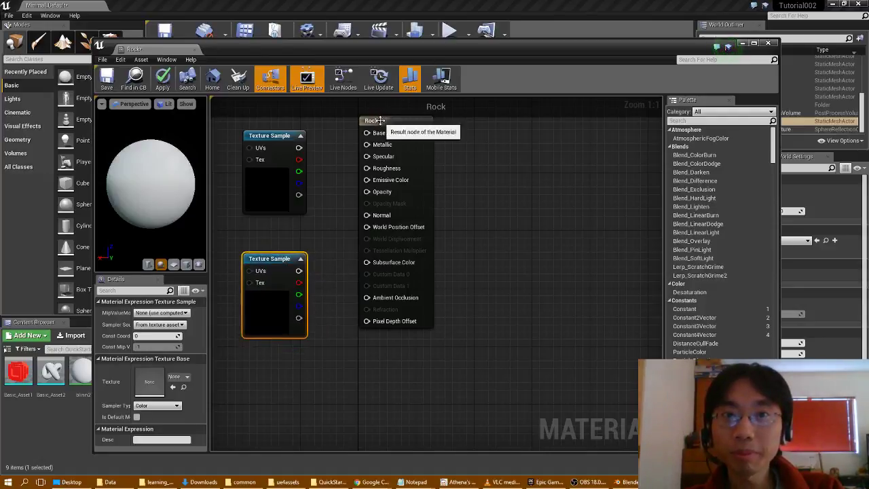
pyautogui.moveTo(380, 120); pyautogui.dragTo(381, 142)
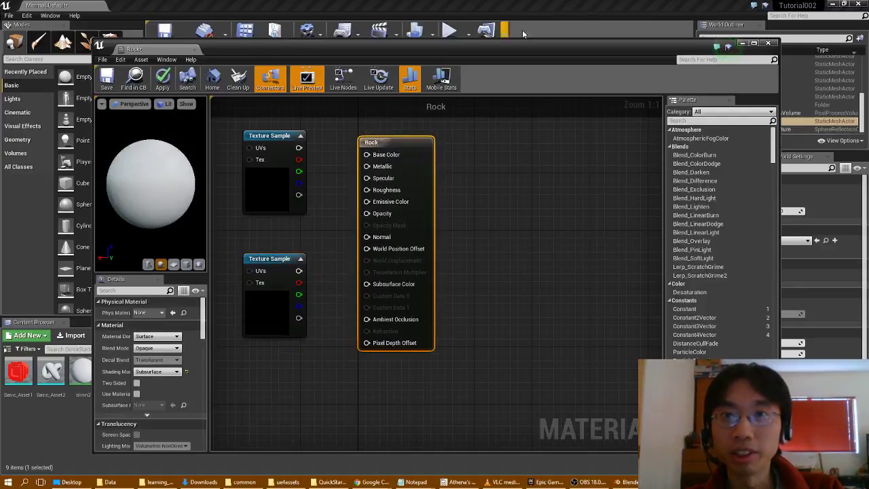
# Read docs steps 6–7 on assigning T_Rock_04_D and T_Rock_04_n, then return to the editor.
pyautogui.moveTo(374, 482)
pyautogui.click(526, 470)
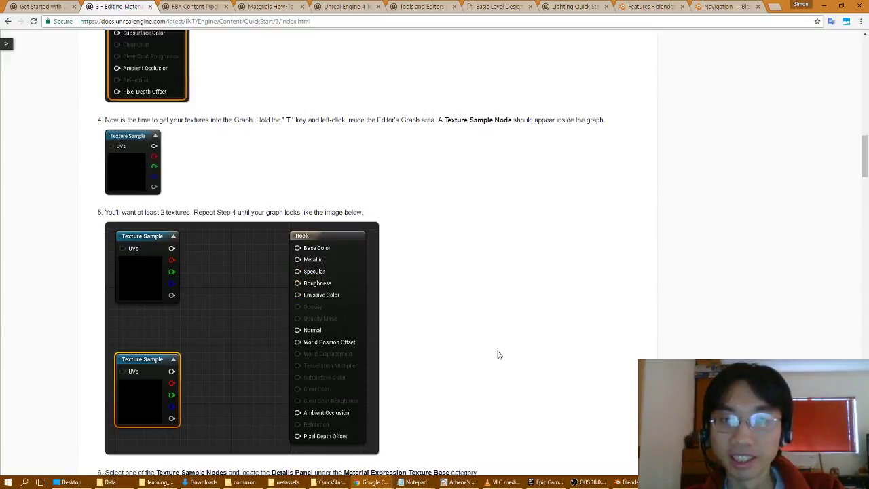
pyautogui.scroll(-3, 437, 345)
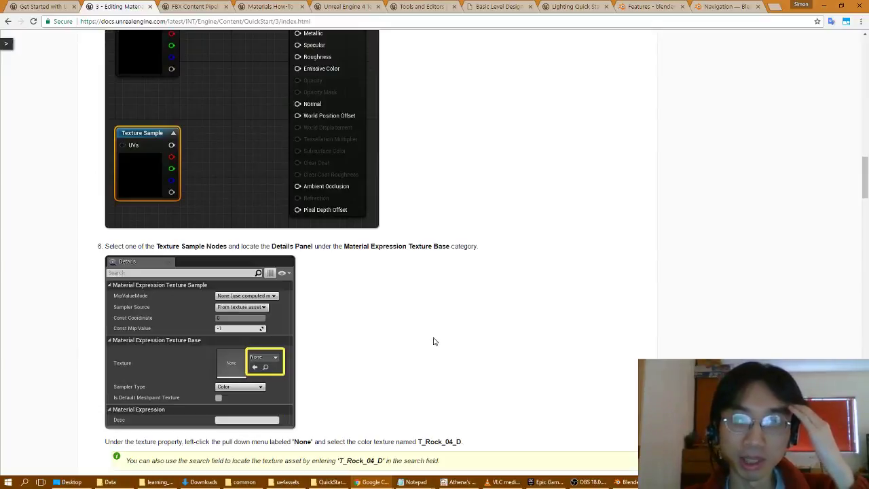
pyautogui.scroll(-3, 431, 341)
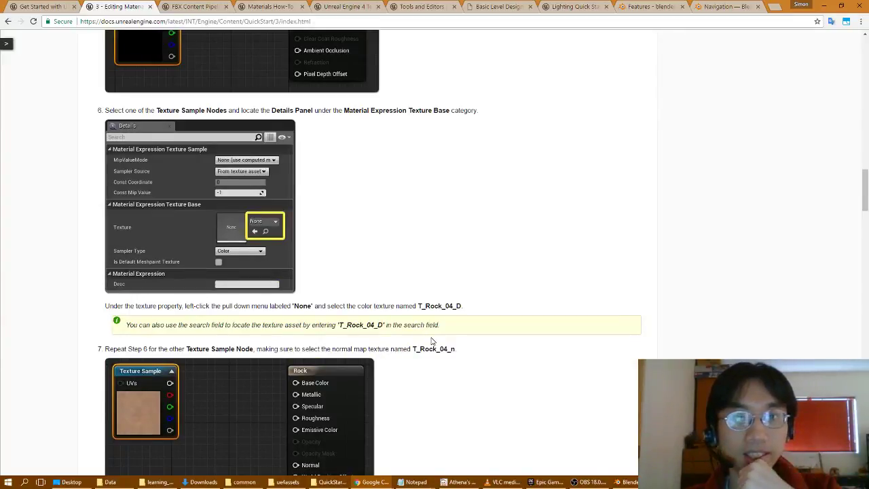
pyautogui.scroll(-3, 507, 354)
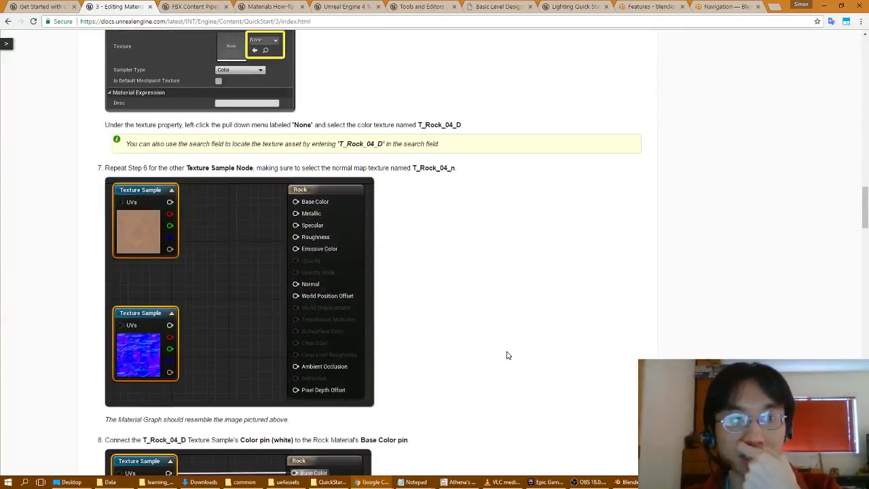
pyautogui.hotkey('alt', 'Tab')
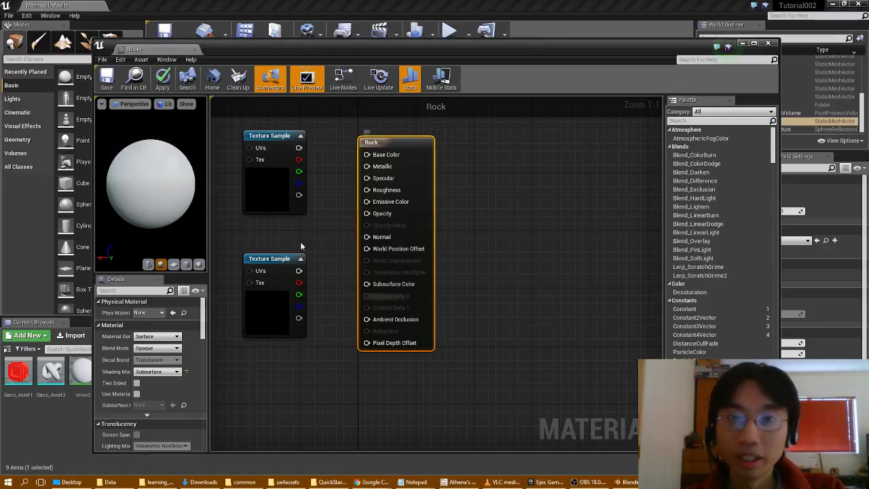
pyautogui.click(278, 185)
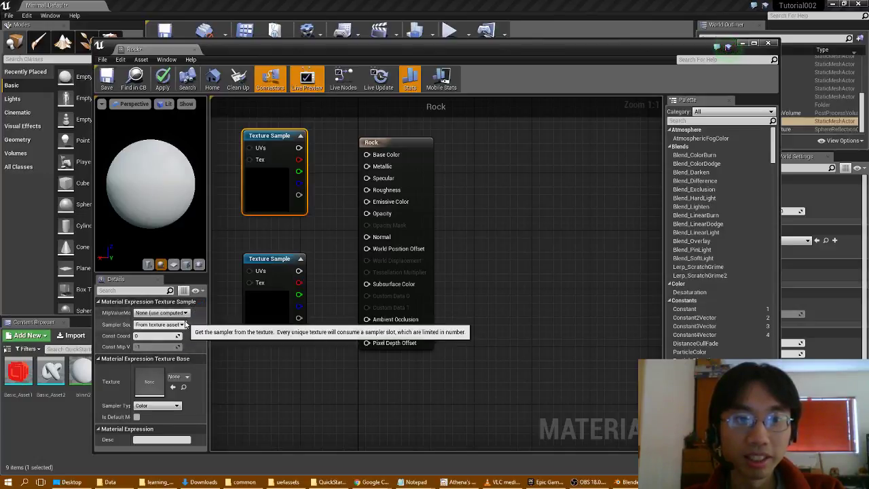
pyautogui.click(186, 378)
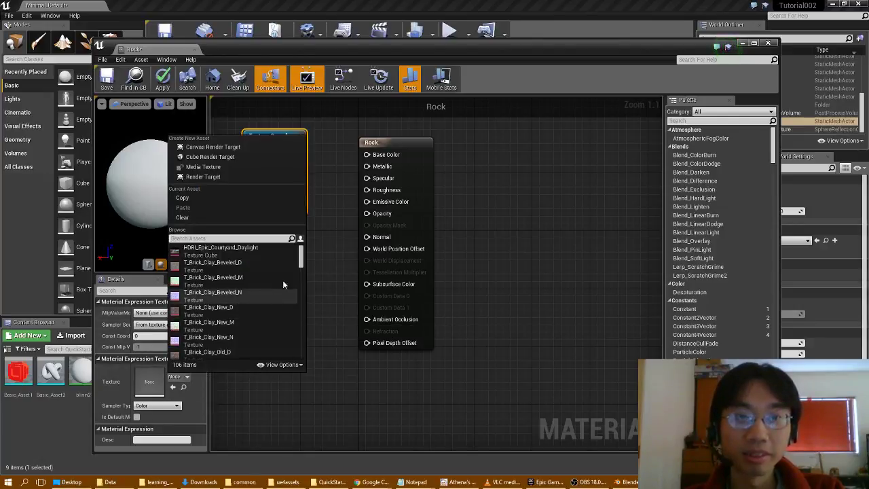
pyautogui.moveTo(300, 253)
pyautogui.mouseDown()
pyautogui.moveTo(304, 341)
pyautogui.moveTo(300, 314)
pyautogui.mouseUp()
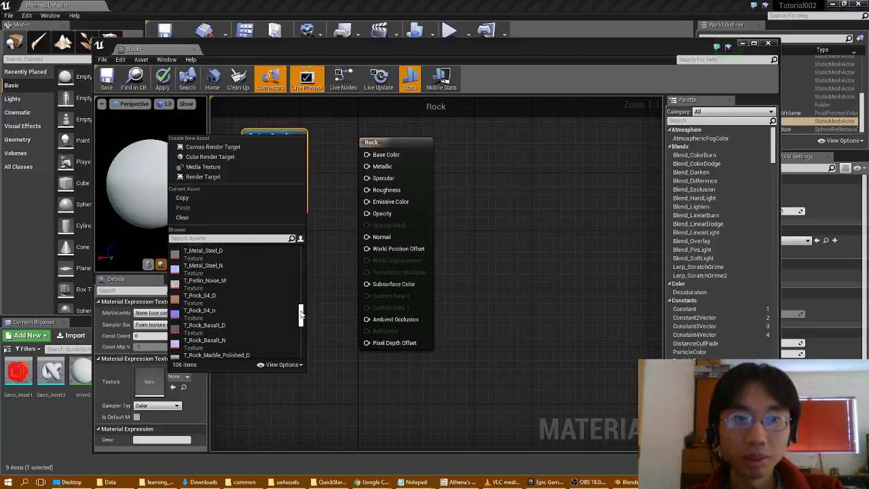
pyautogui.moveTo(217, 45); pyautogui.dragTo(431, 44)
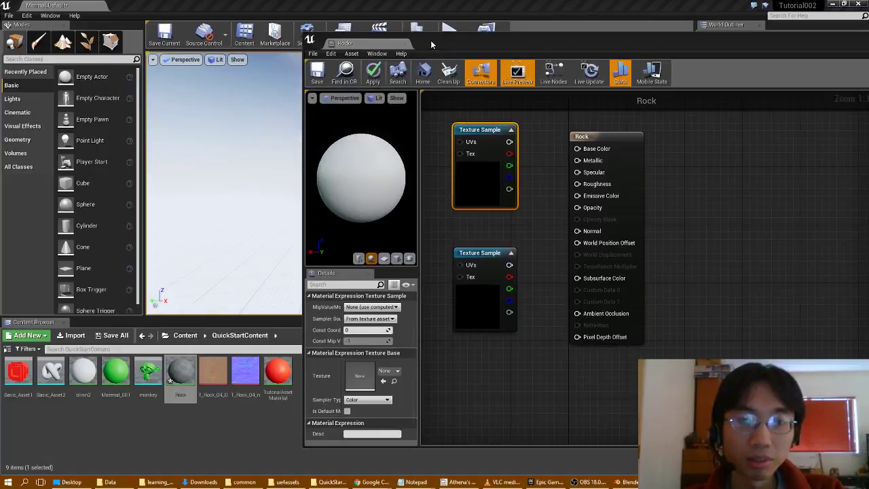
# Assign the T_Rock_04_D texture to the upper Texture Sample node.
pyautogui.moveTo(431, 44); pyautogui.dragTo(205, 42)
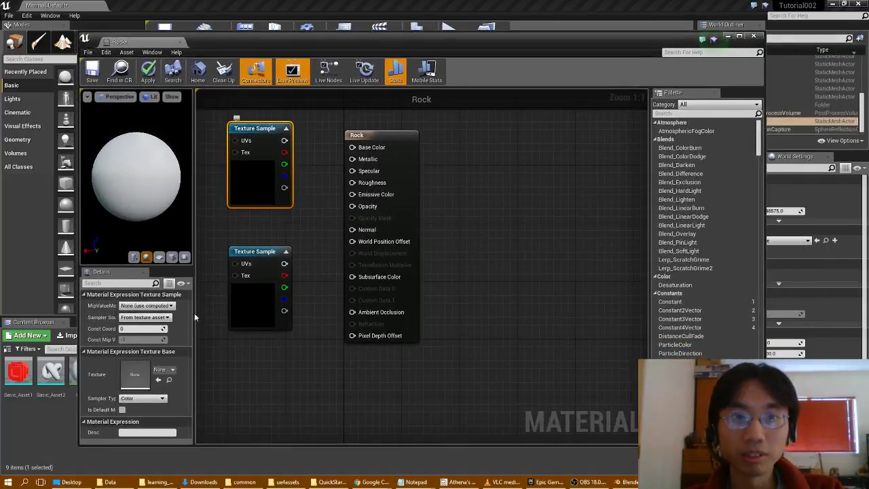
pyautogui.click(163, 369)
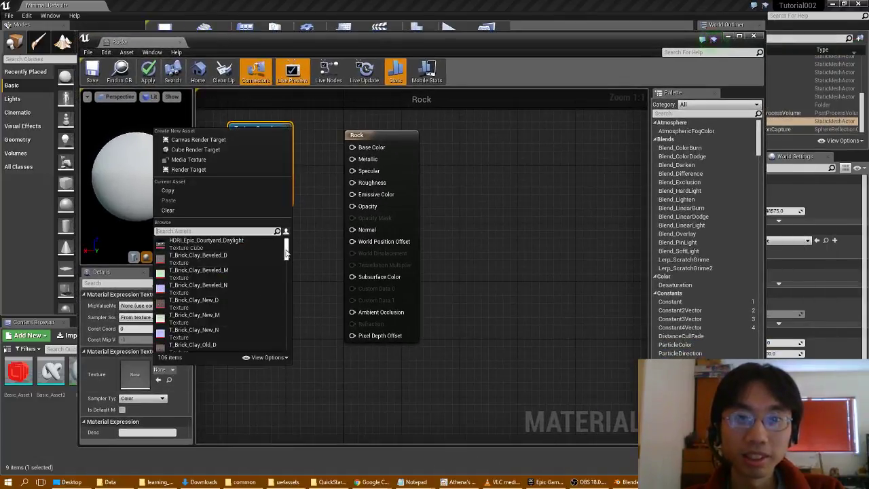
pyautogui.moveTo(285, 251); pyautogui.dragTo(287, 311)
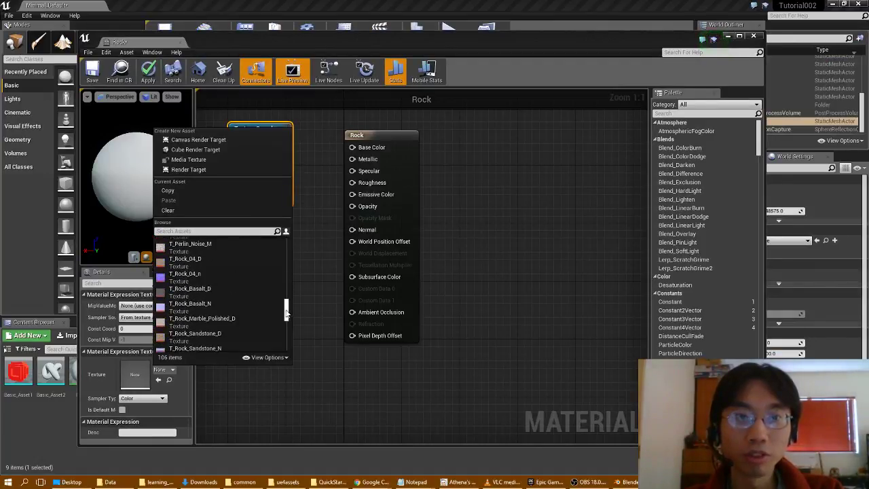
pyautogui.click(197, 259)
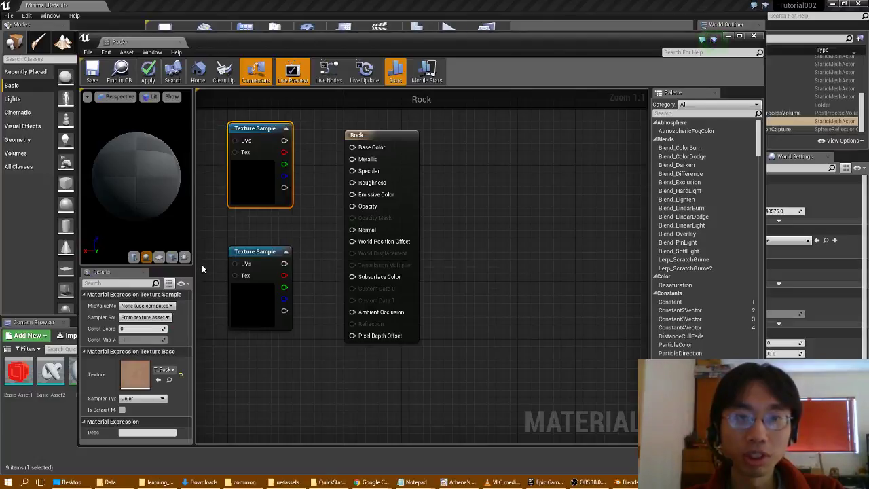
# Assign the T_Rock_04_n normal map to the lower Texture Sample node.
pyautogui.click(253, 310)
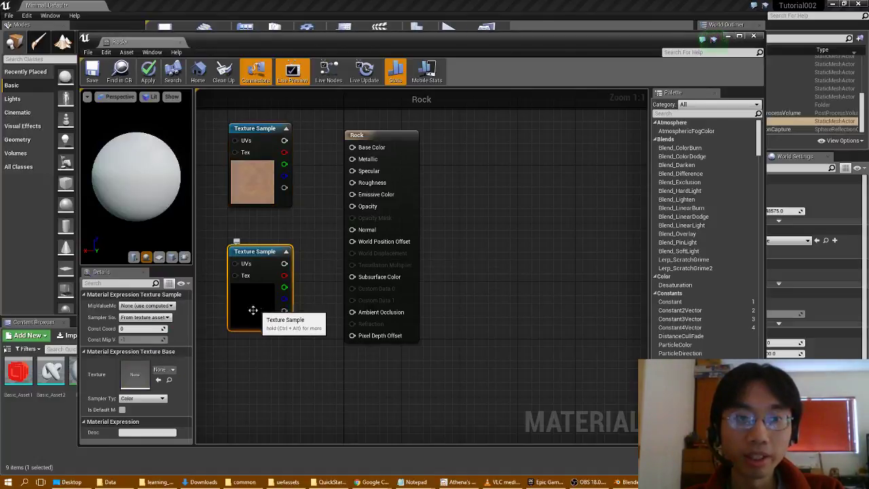
pyautogui.click(163, 369)
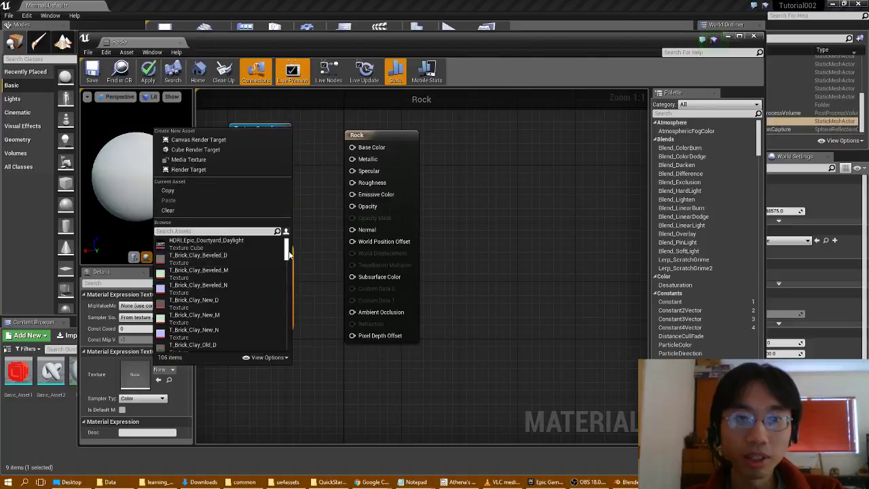
pyautogui.moveTo(289, 253); pyautogui.dragTo(288, 314)
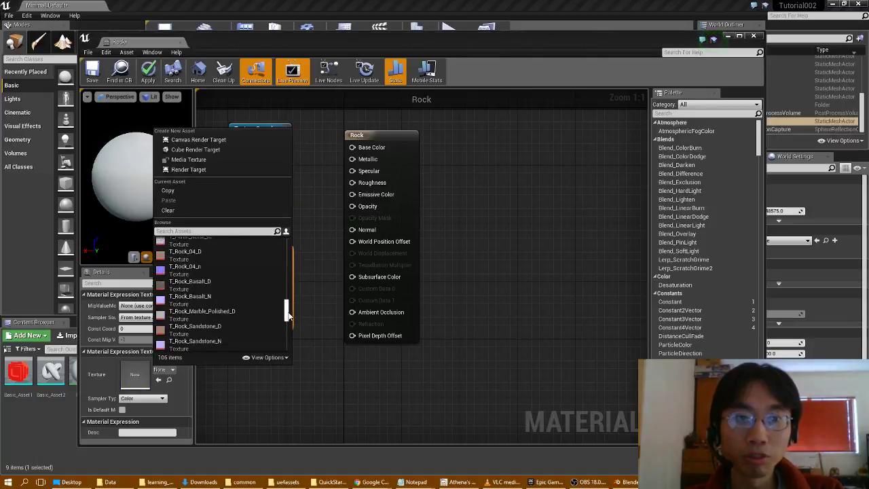
pyautogui.click(197, 277)
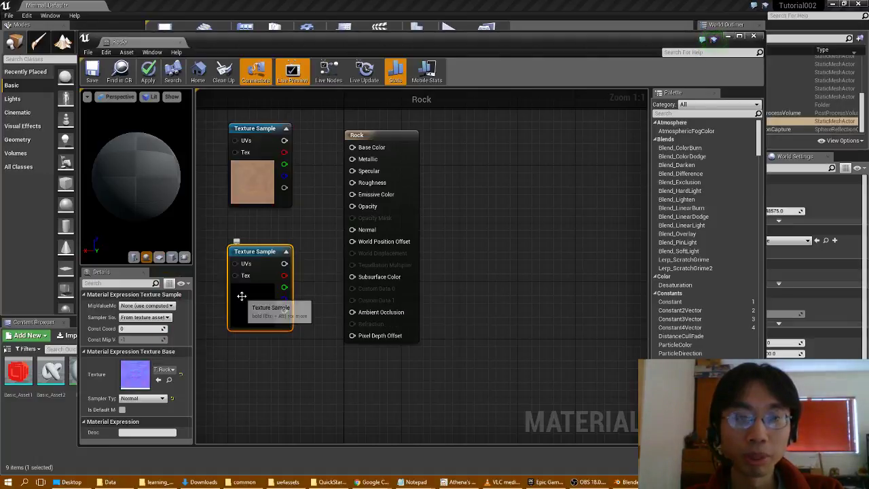
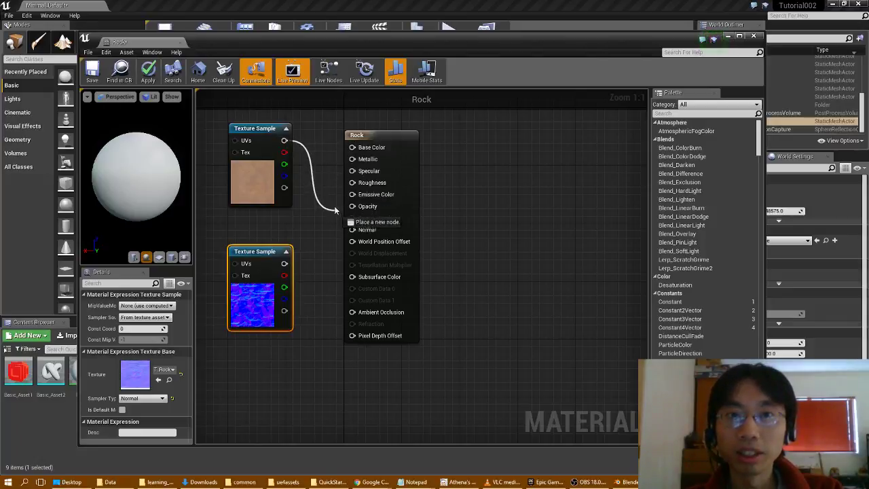
# Wire the colour texture into Base Color and Subsurface Color, and the normal map into Normal.
pyautogui.moveTo(336, 215); pyautogui.dragTo(352, 147)
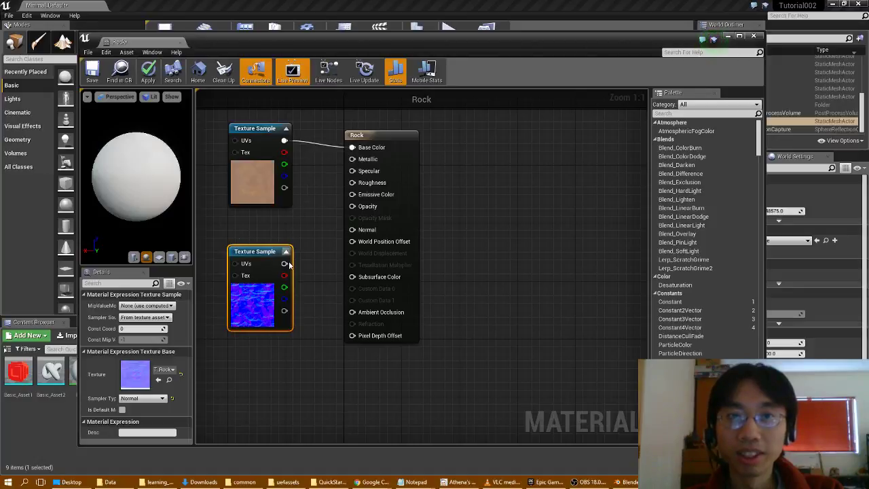
pyautogui.moveTo(284, 264); pyautogui.dragTo(352, 229)
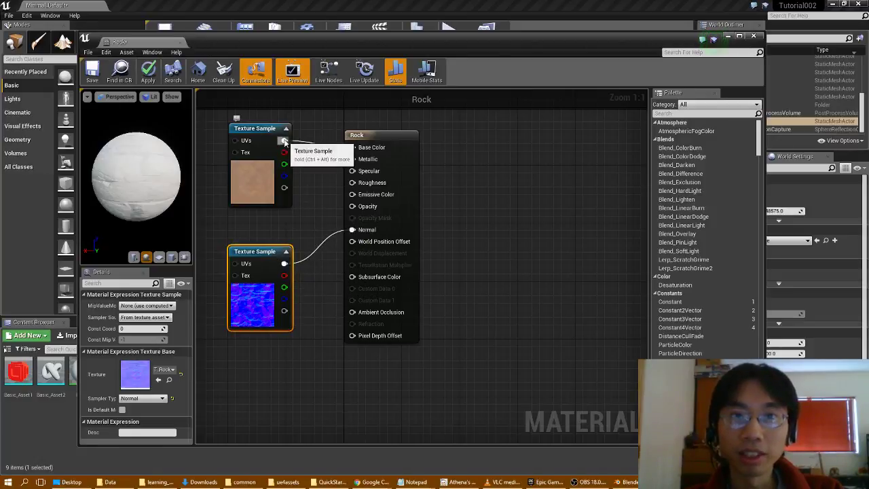
pyautogui.moveTo(284, 141)
pyautogui.mouseDown()
pyautogui.moveTo(331, 203)
pyautogui.moveTo(326, 219)
pyautogui.moveTo(318, 185)
pyautogui.moveTo(306, 219)
pyautogui.moveTo(351, 280)
pyautogui.mouseUp()
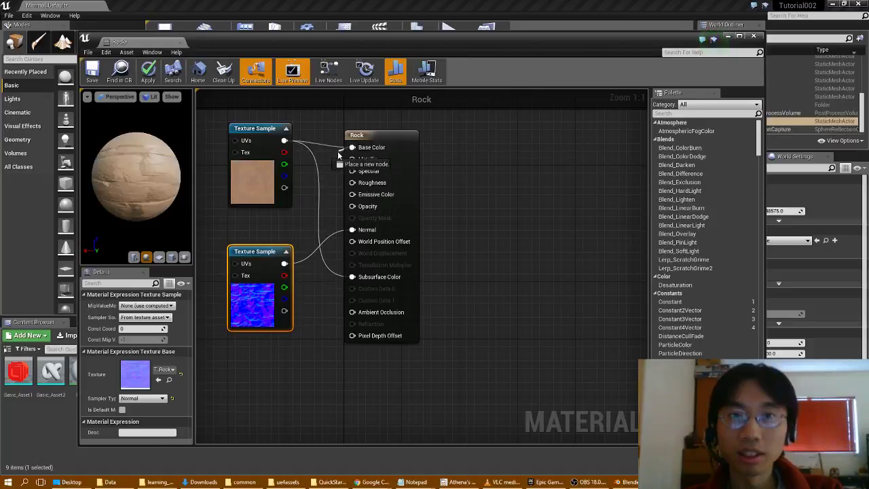
# Attempt to rewire the Rock node's Base Color input, dismissing the node search menus that appear.
pyautogui.moveTo(352, 148)
pyautogui.mouseDown()
pyautogui.moveTo(344, 170)
pyautogui.moveTo(324, 148)
pyautogui.mouseUp()
pyautogui.click(364, 138)
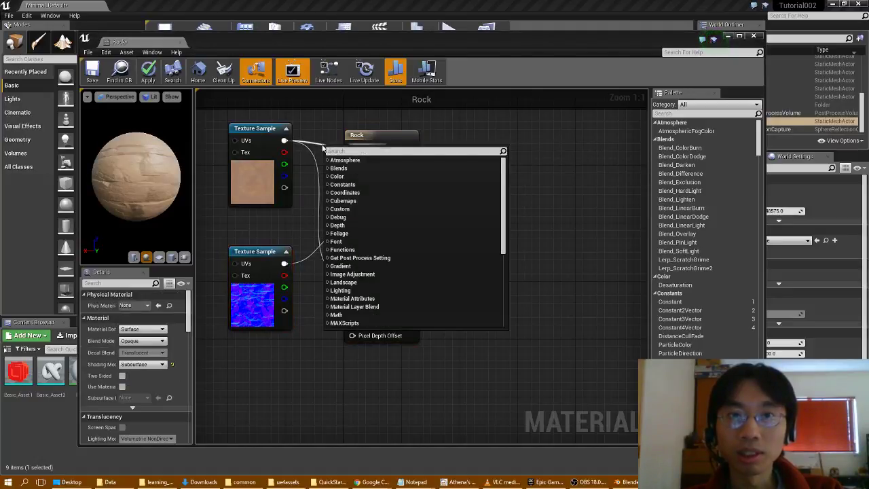
pyautogui.press('Escape')
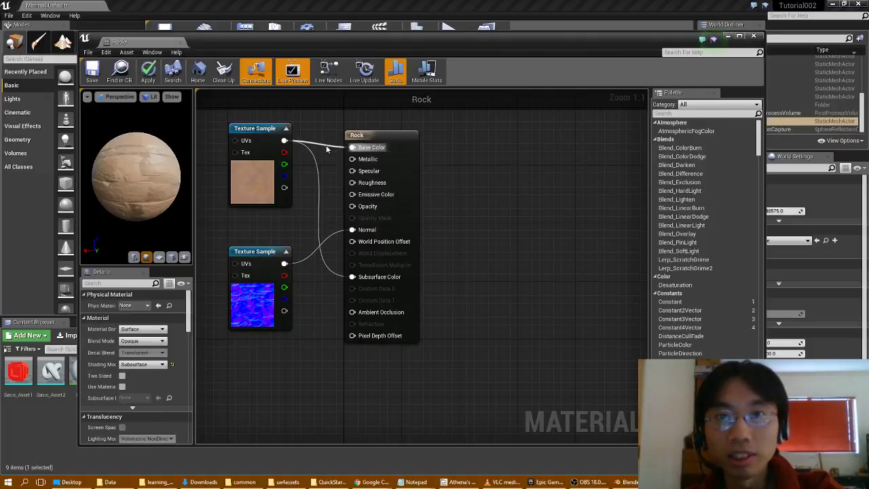
pyautogui.rightClick(327, 148)
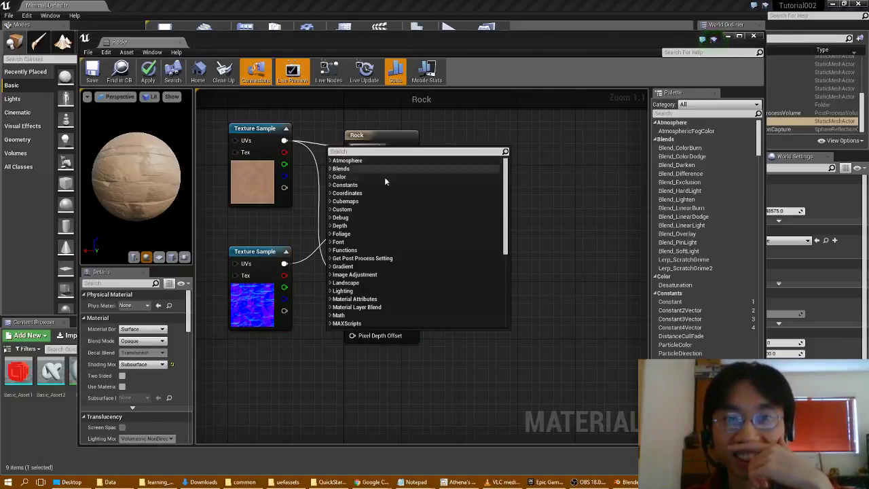
pyautogui.press('Escape')
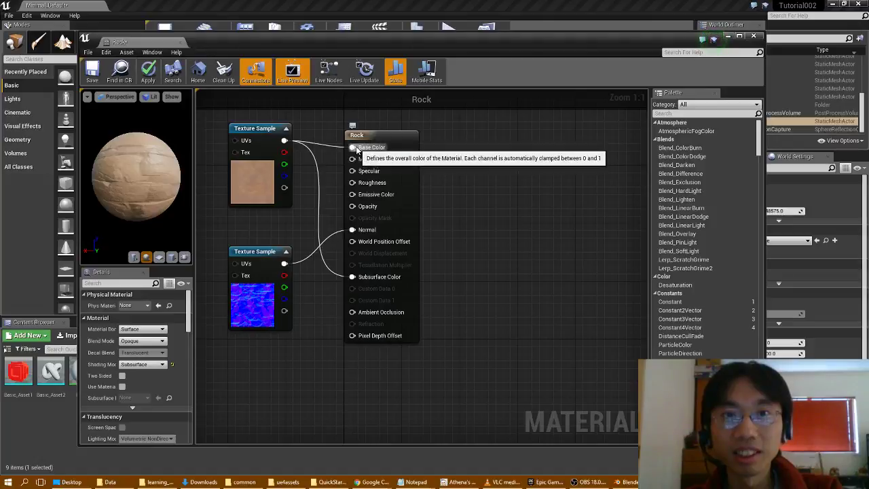
pyautogui.moveTo(353, 149)
pyautogui.mouseDown()
pyautogui.moveTo(317, 148)
pyautogui.moveTo(352, 148)
pyautogui.mouseUp()
pyautogui.press('Escape')
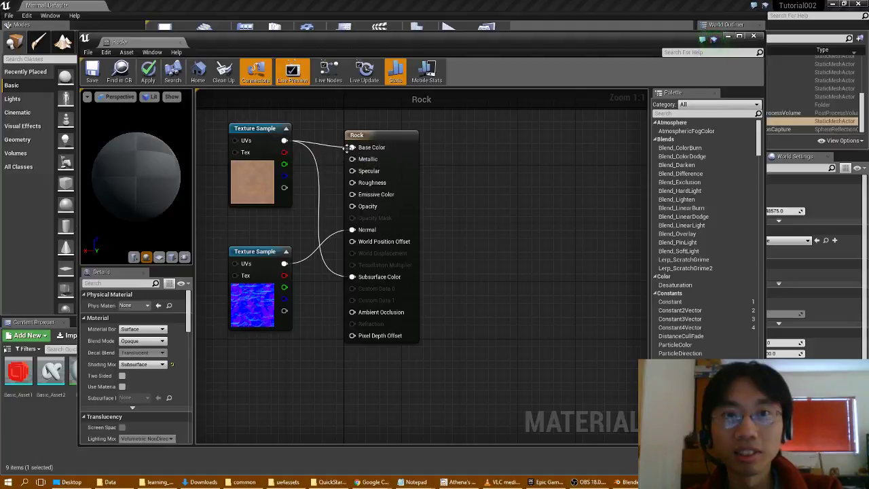
# Break the colour texture's Base Color link so it feeds only Subsurface Color, and preview Rock on a cube.
pyautogui.rightClick(286, 141)
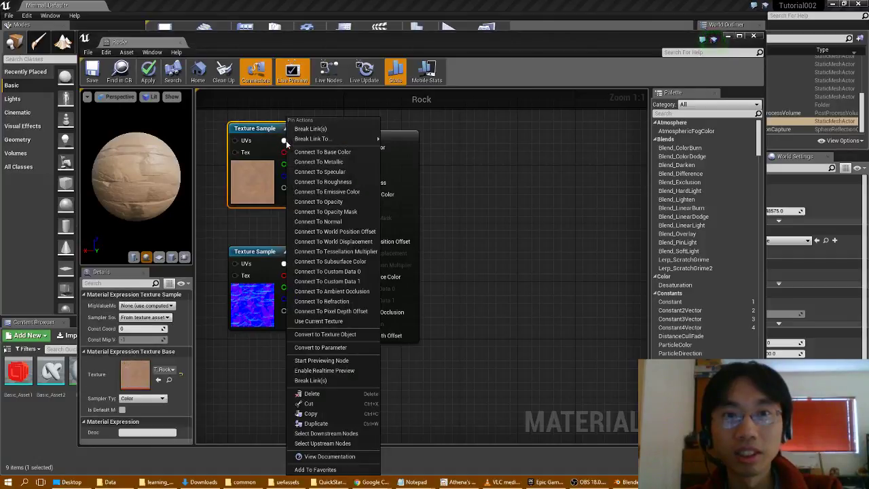
pyautogui.moveTo(320, 139)
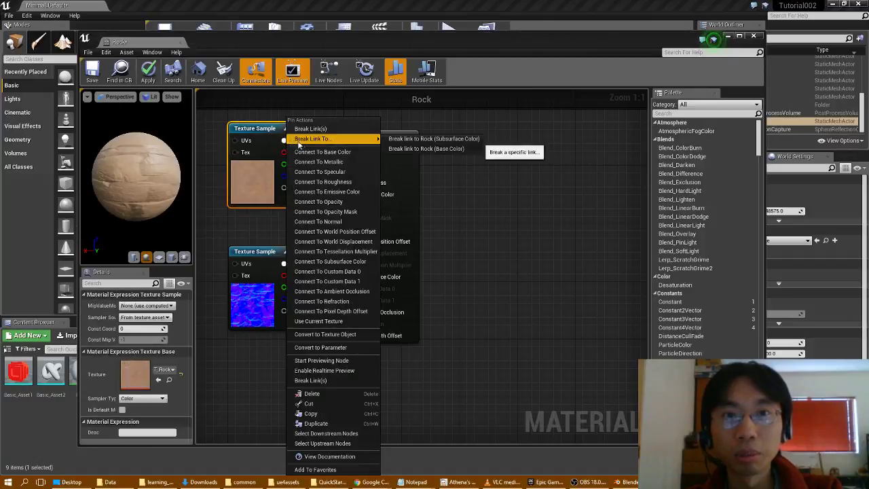
pyautogui.click(425, 148)
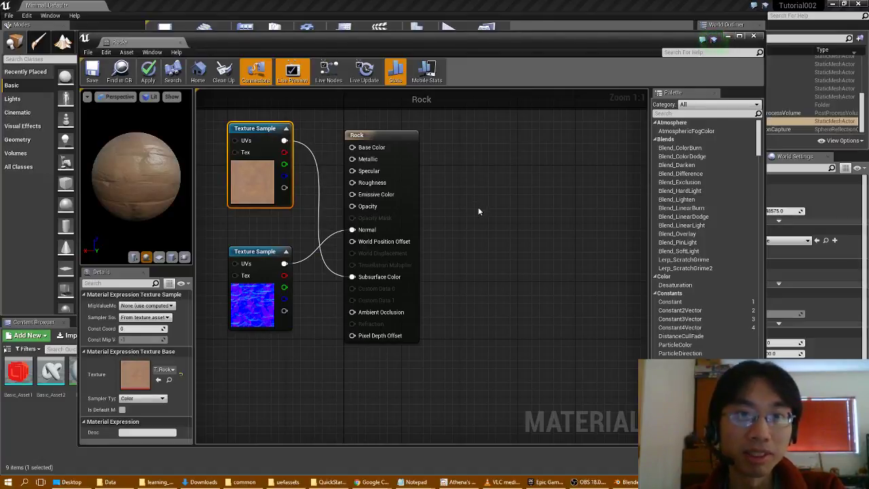
pyautogui.click(172, 257)
pyautogui.moveTo(145, 191)
pyautogui.mouseDown()
pyautogui.moveTo(177, 197)
pyautogui.moveTo(156, 204)
pyautogui.moveTo(163, 184)
pyautogui.moveTo(149, 191)
pyautogui.moveTo(136, 171)
pyautogui.mouseUp()
pyautogui.moveTo(394, 479)
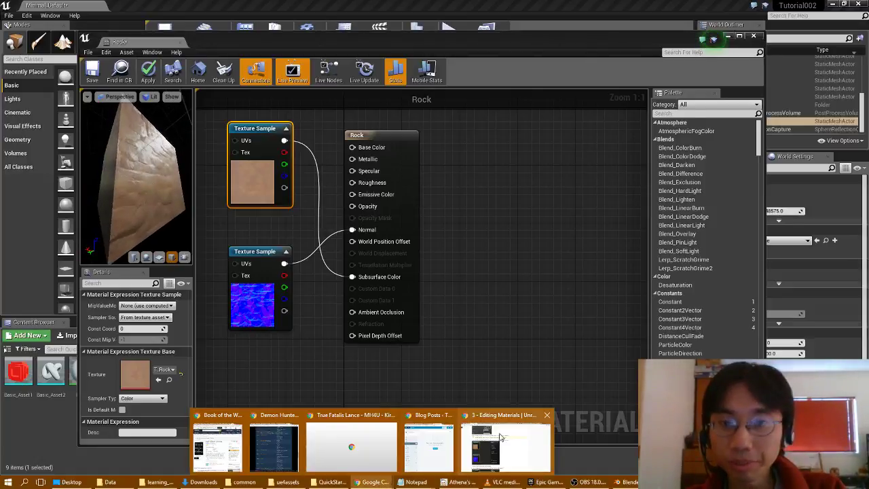
pyautogui.click(495, 442)
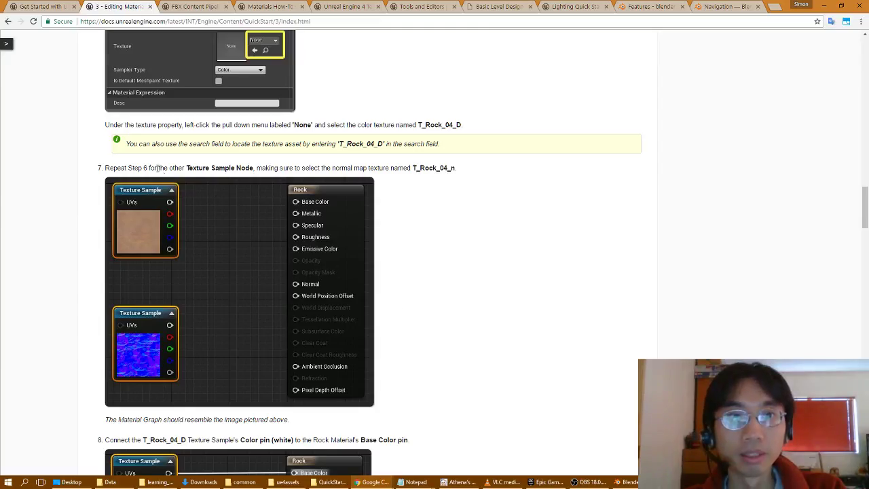
pyautogui.scroll(-4, 154, 165)
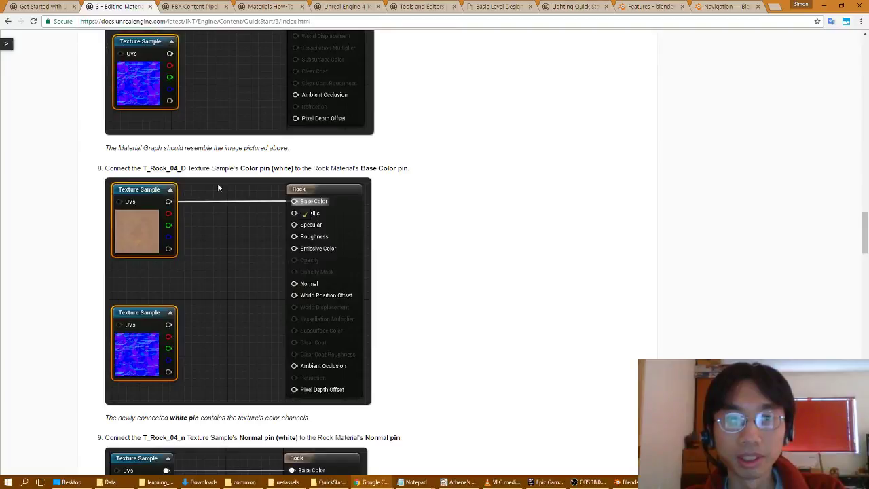
pyautogui.scroll(-3, 218, 188)
pyautogui.scroll(2, 218, 188)
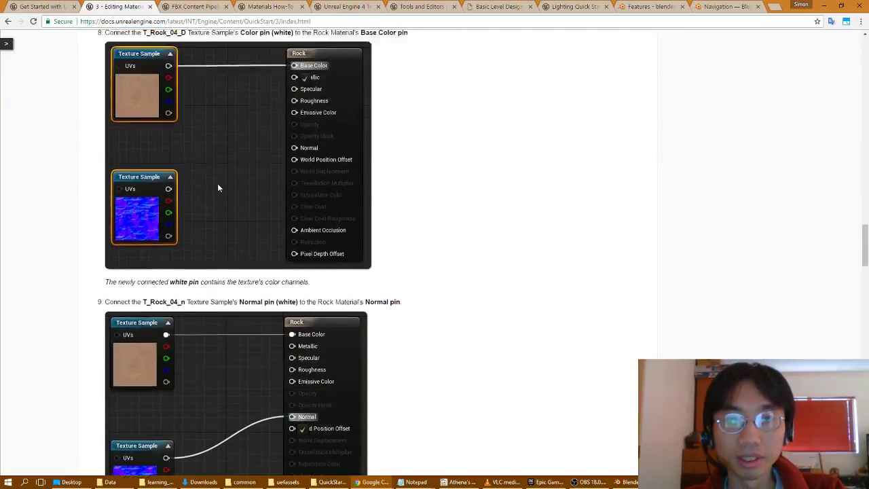
pyautogui.scroll(-1, 218, 188)
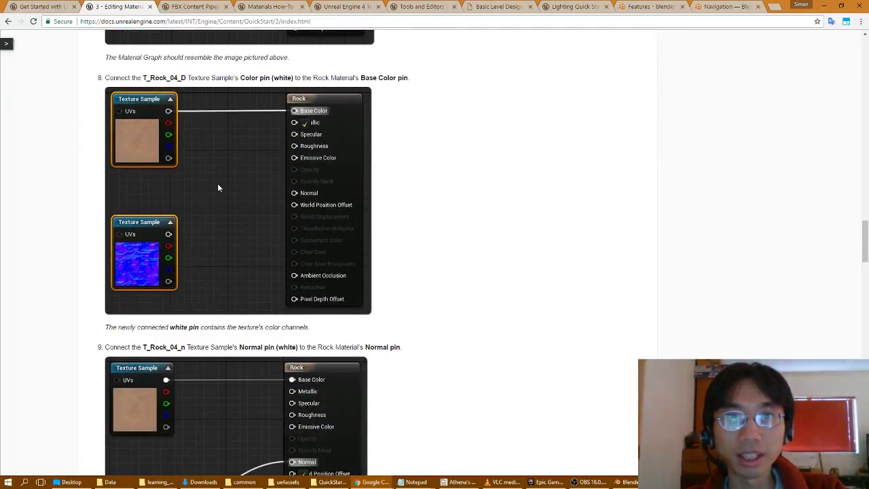
pyautogui.scroll(-4, 218, 187)
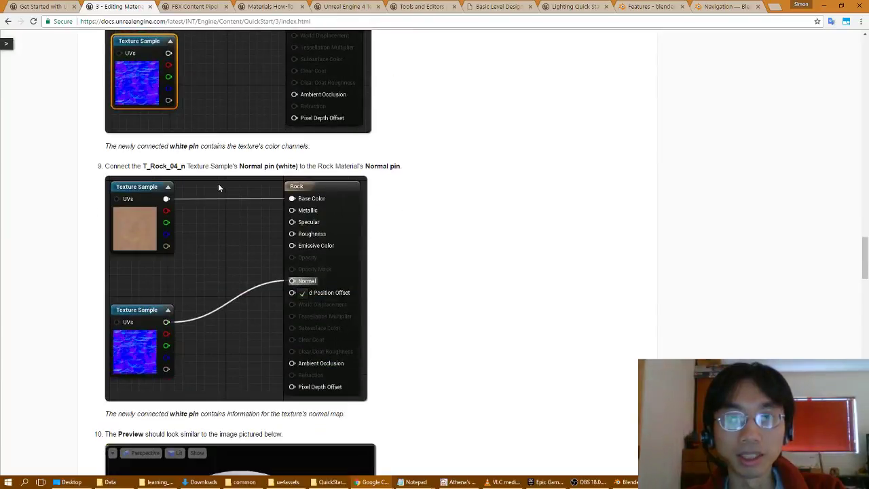
pyautogui.scroll(-2, 218, 187)
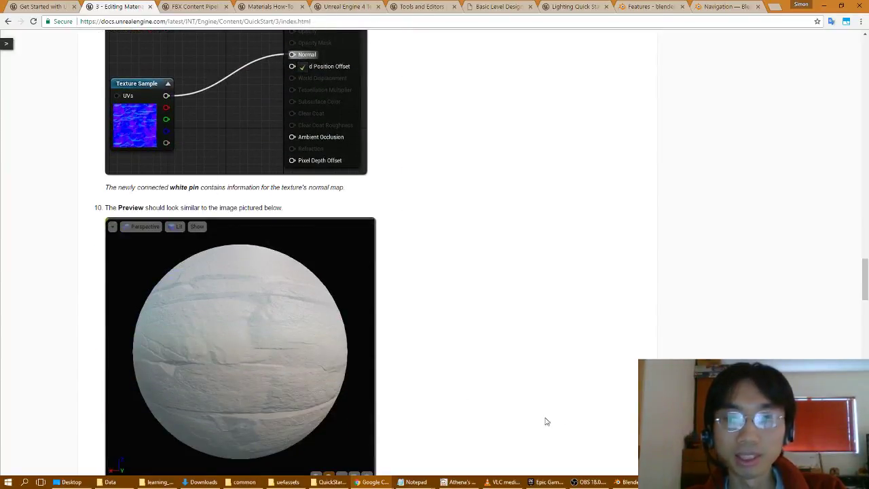
pyautogui.hotkey('alt', 'Tab')
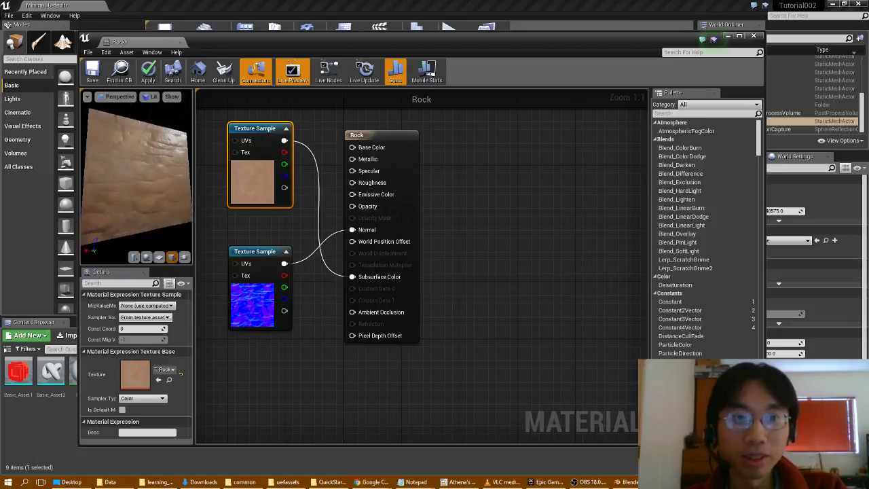
# Move the colour texture's link from Subsurface Color to Base Color and orbit the preview.
pyautogui.rightClick(285, 141)
pyautogui.click(309, 129)
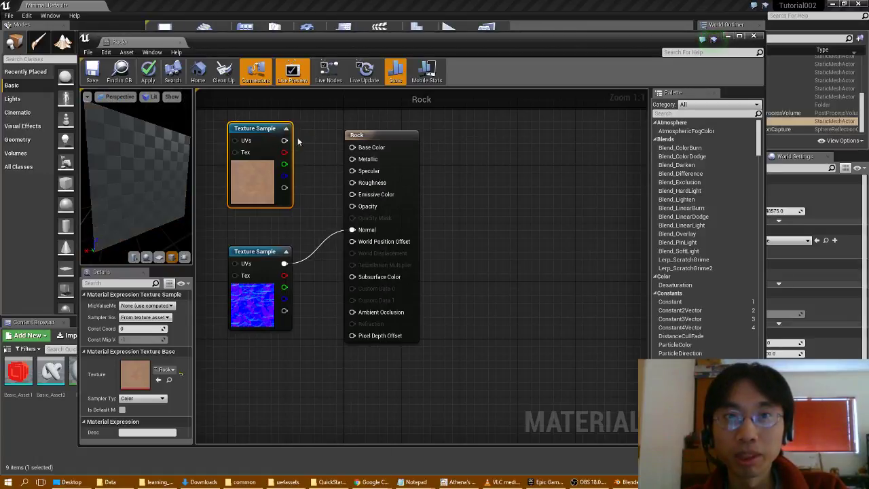
pyautogui.moveTo(285, 140); pyautogui.dragTo(352, 147)
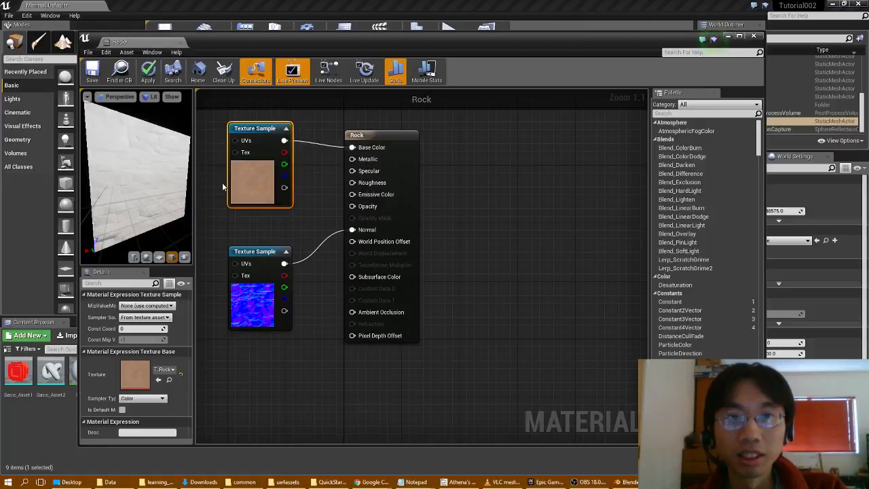
pyautogui.moveTo(138, 166)
pyautogui.mouseDown()
pyautogui.moveTo(104, 177)
pyautogui.moveTo(139, 204)
pyautogui.mouseUp()
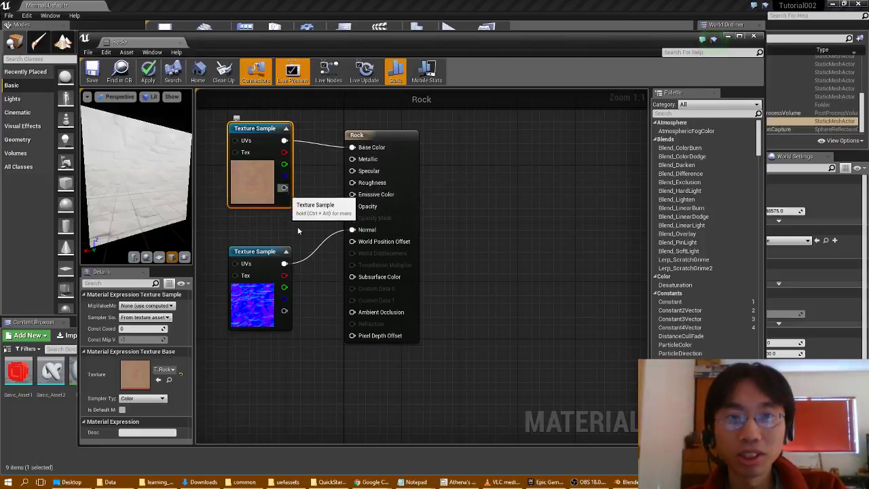
# Return to the Editing Materials docs and scroll to steps 11–13 on adding Constant nodes.
pyautogui.moveTo(383, 473)
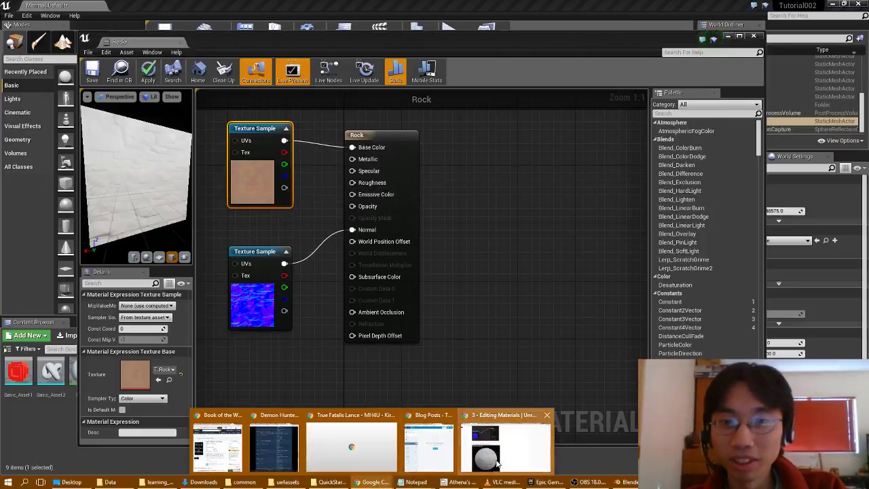
pyautogui.click(506, 442)
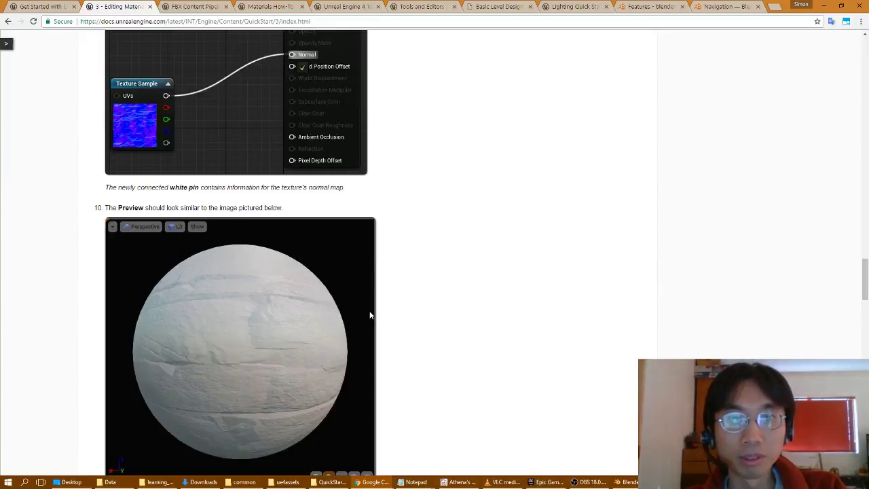
pyautogui.scroll(-1, 370, 315)
pyautogui.scroll(-2, 370, 315)
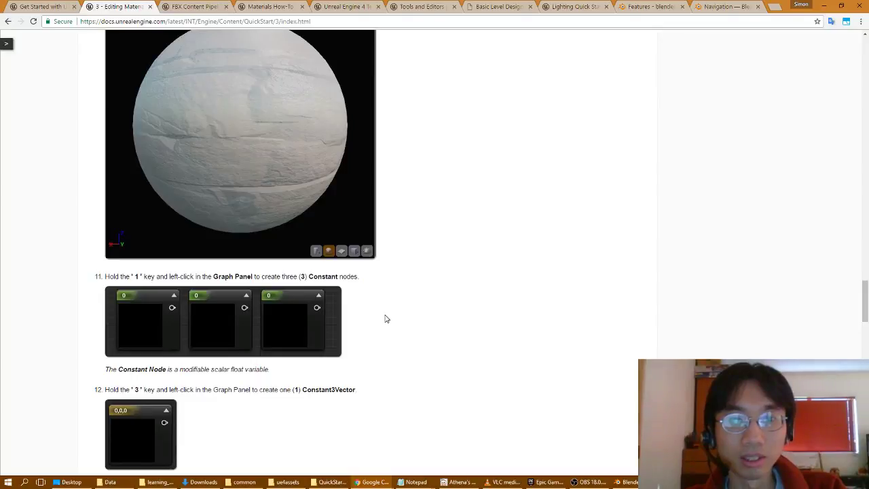
pyautogui.scroll(-3, 385, 318)
pyautogui.scroll(-2, 390, 319)
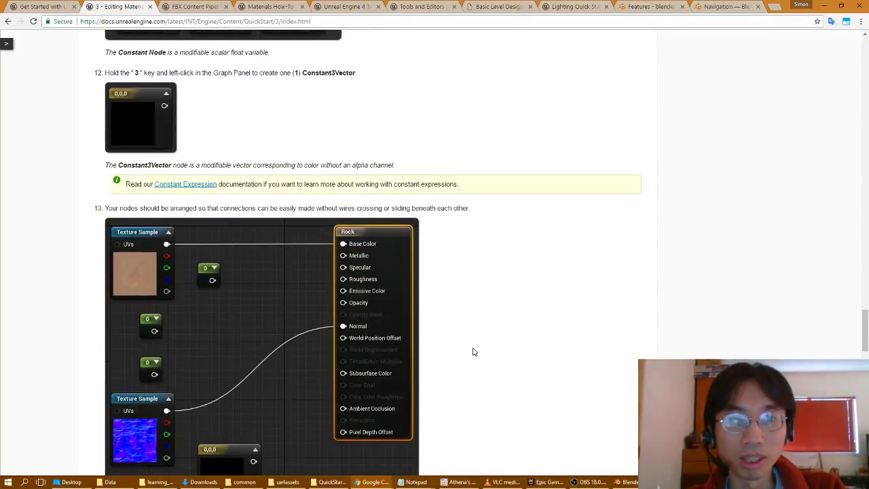
pyautogui.scroll(3, 477, 354)
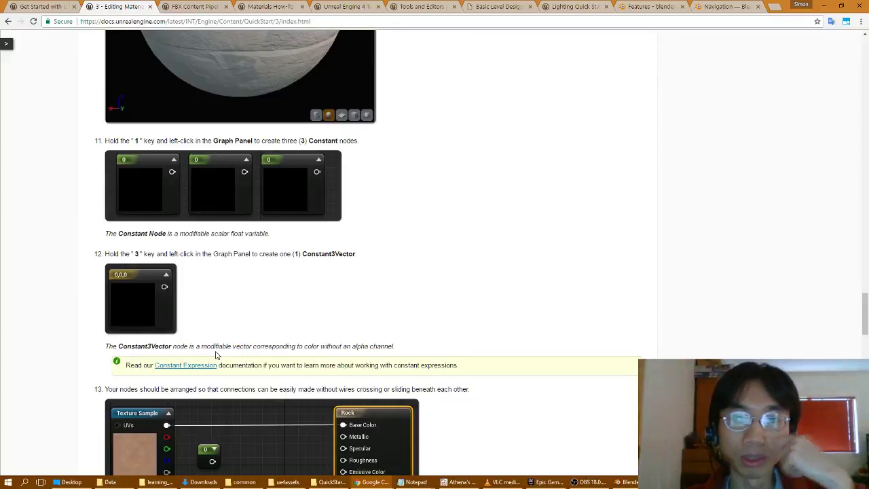
pyautogui.scroll(-3, 216, 354)
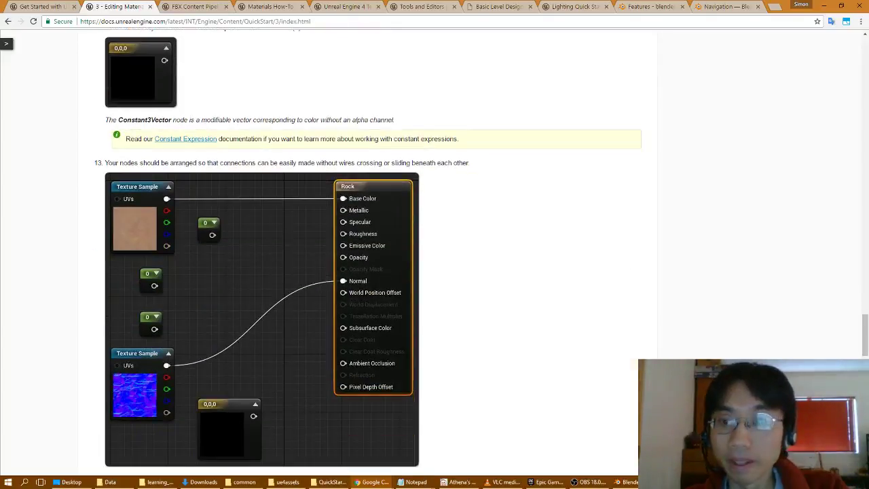
# Shift the Rock and normal map nodes aside and add a first scalar Constant node.
pyautogui.hotkey('alt', 'Tab')
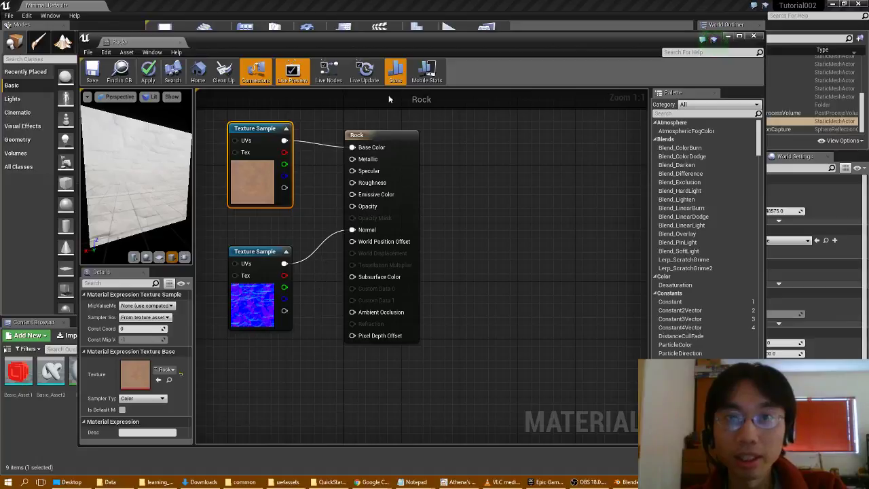
pyautogui.moveTo(379, 134); pyautogui.dragTo(514, 135)
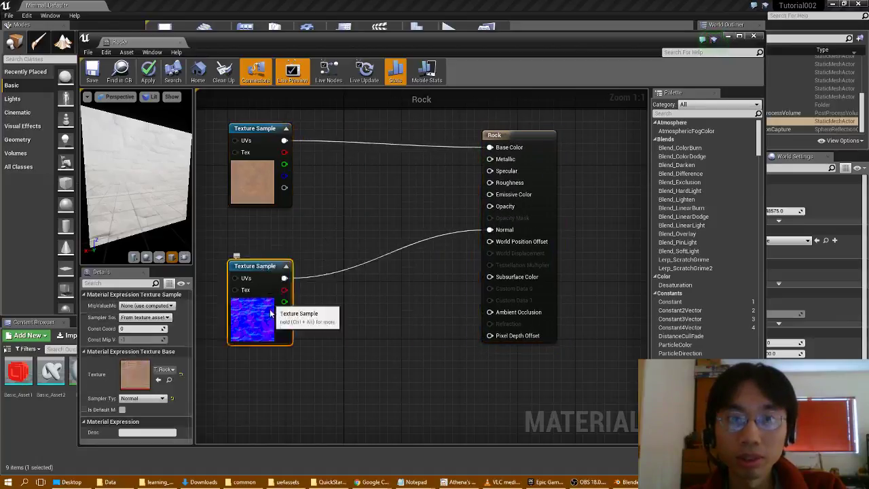
pyautogui.moveTo(264, 248); pyautogui.dragTo(271, 327)
pyautogui.rightClick(320, 182)
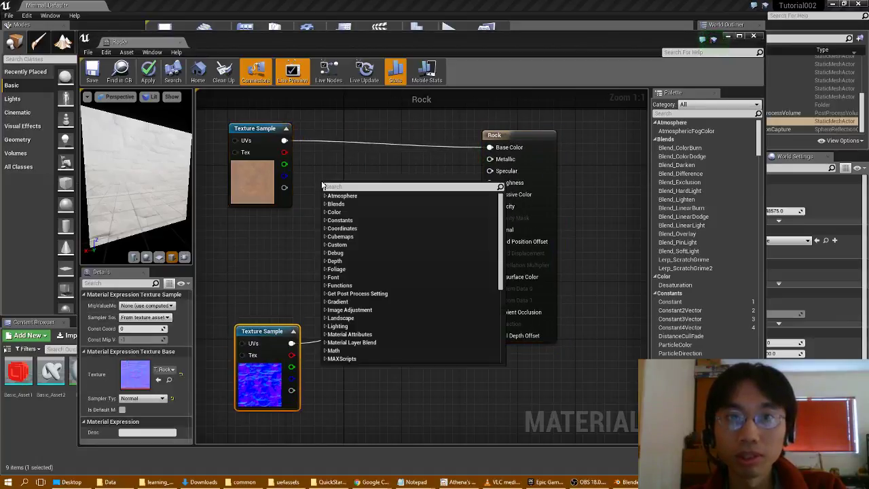
pyautogui.click(375, 220)
pyautogui.click(325, 220)
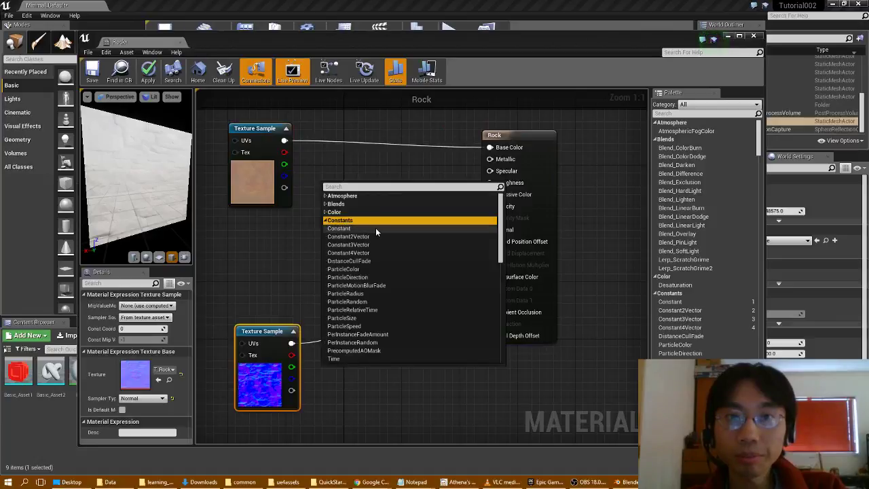
pyautogui.click(376, 228)
# Add a second and third scalar Constant node to the graph.
pyautogui.rightClick(295, 221)
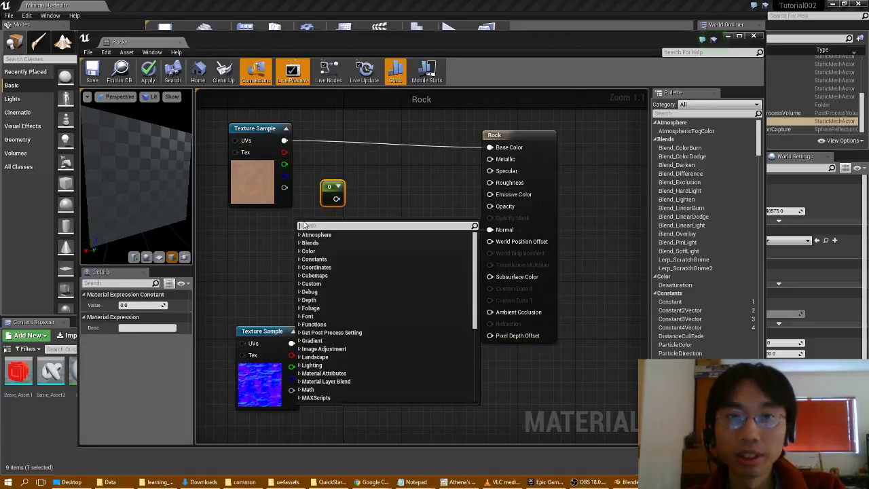
pyautogui.click(300, 260)
pyautogui.click(306, 267)
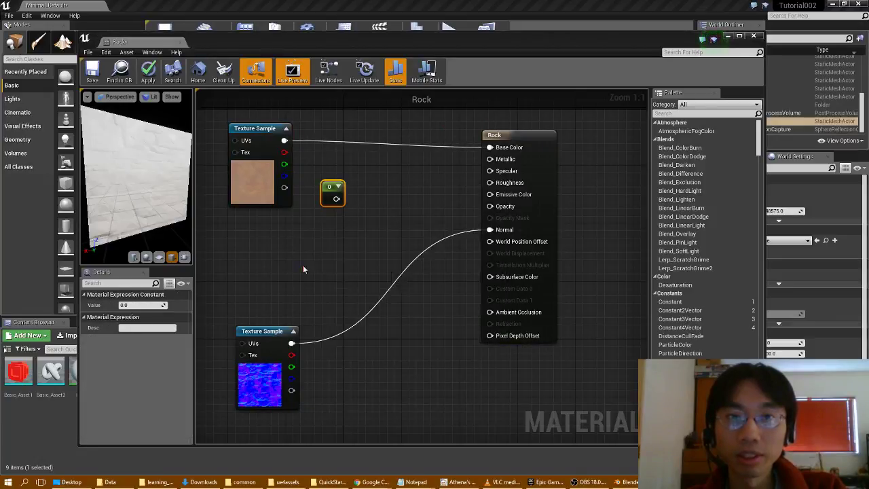
pyautogui.rightClick(269, 261)
pyautogui.click(287, 296)
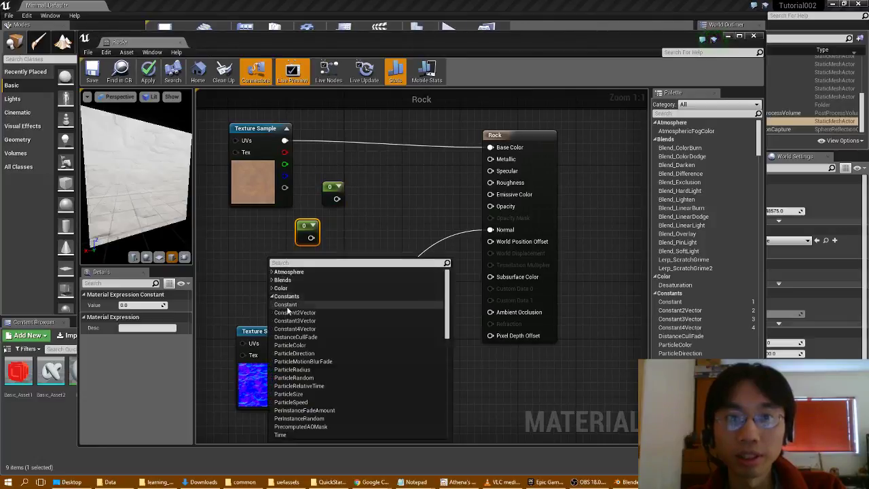
pyautogui.click(294, 304)
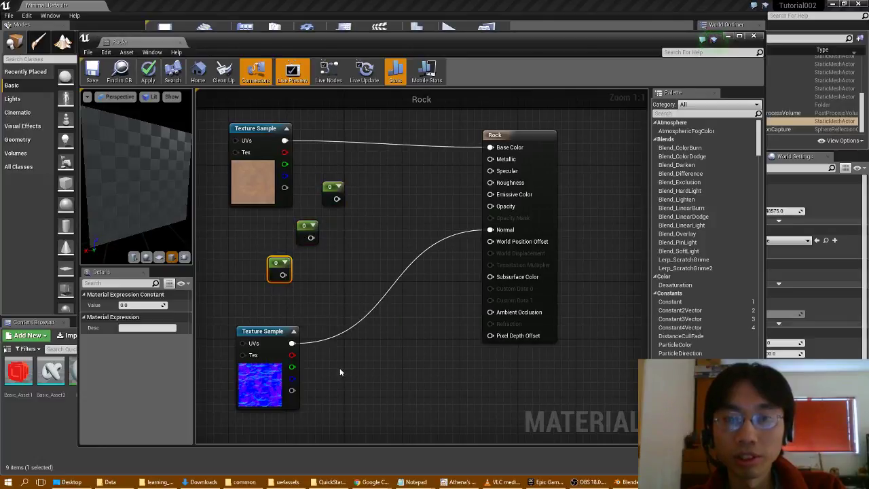
# Add a Constant3Vector node near the bottom of the graph.
pyautogui.moveTo(340, 371); pyautogui.dragTo(345, 371, button='right')
pyautogui.rightClick(365, 350)
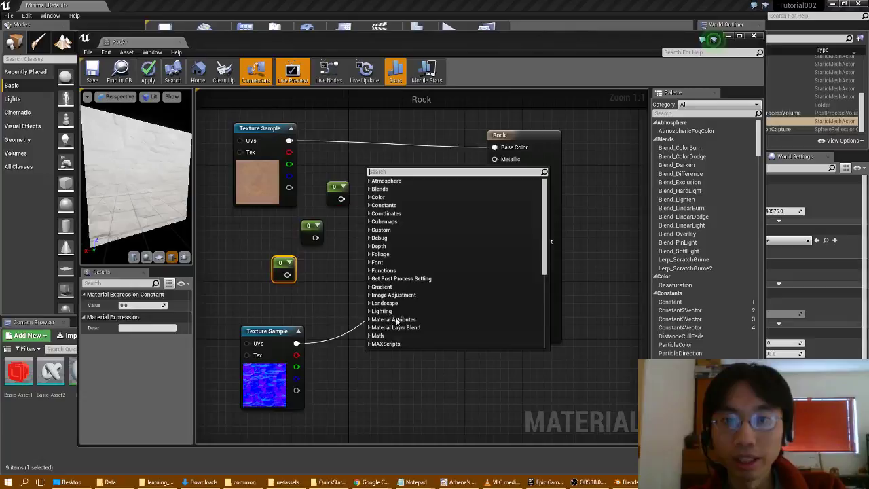
pyautogui.click(399, 205)
pyautogui.doubleClick(400, 205)
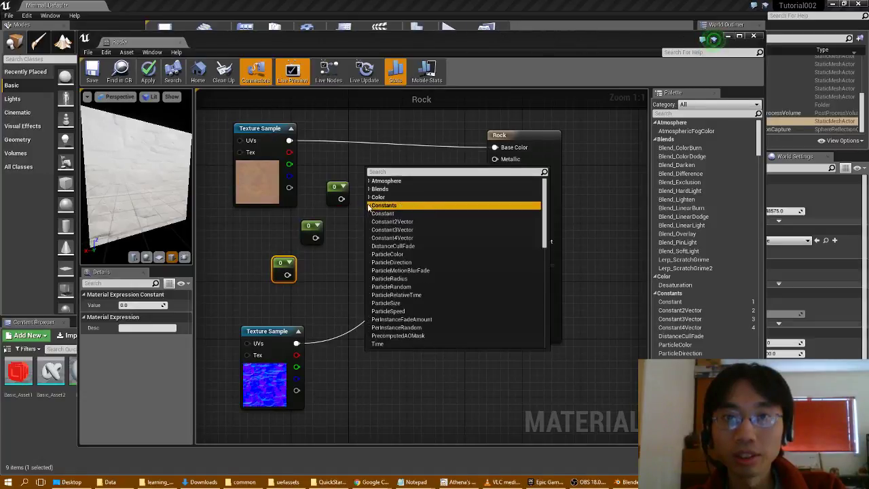
pyautogui.click(414, 230)
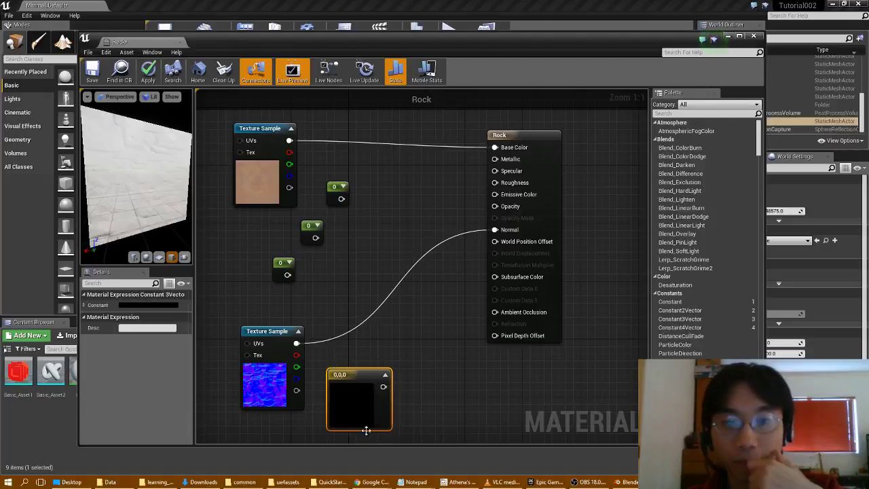
# Read the docs' step 14 on wiring the constants, then return to the material editor.
pyautogui.moveTo(375, 482)
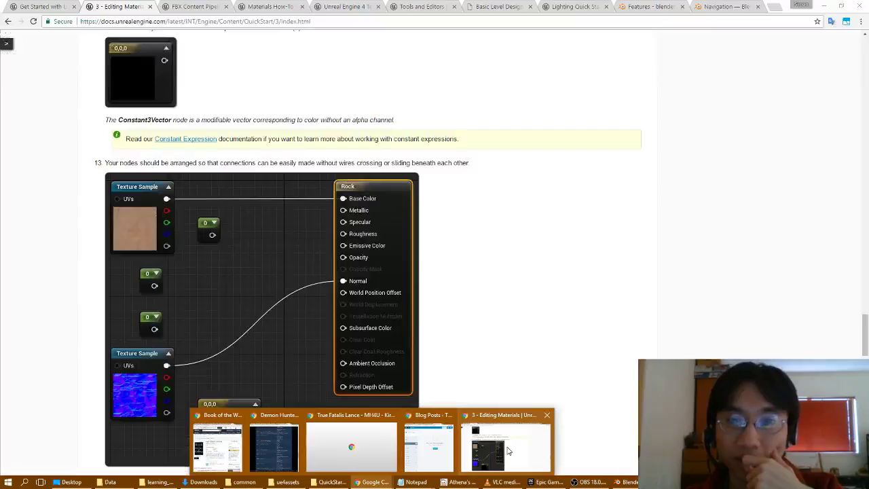
pyautogui.click(501, 463)
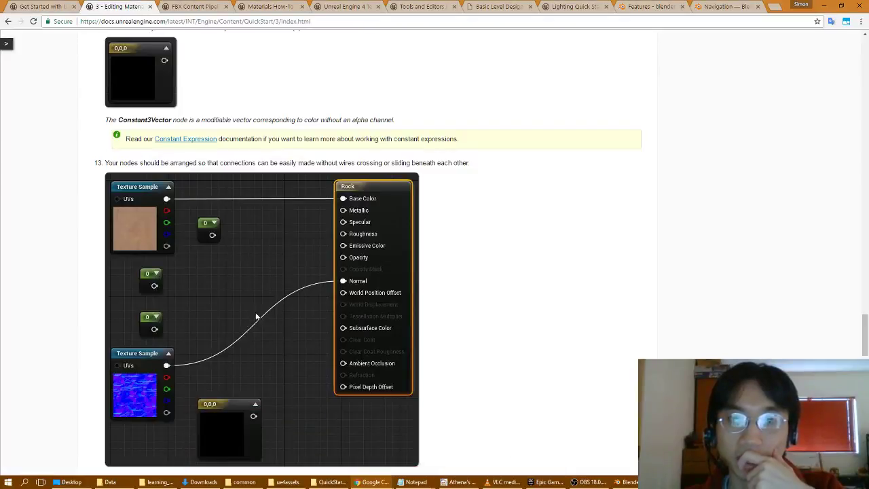
pyautogui.scroll(-4, 258, 316)
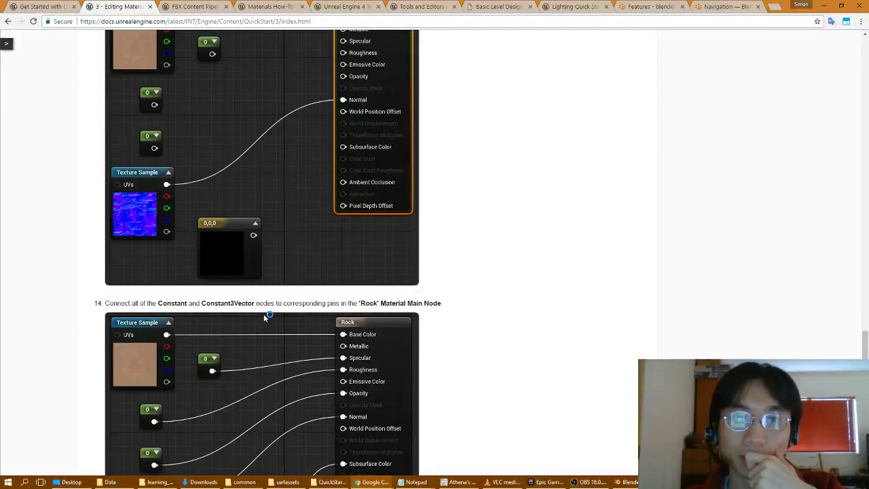
pyautogui.scroll(-1, 265, 317)
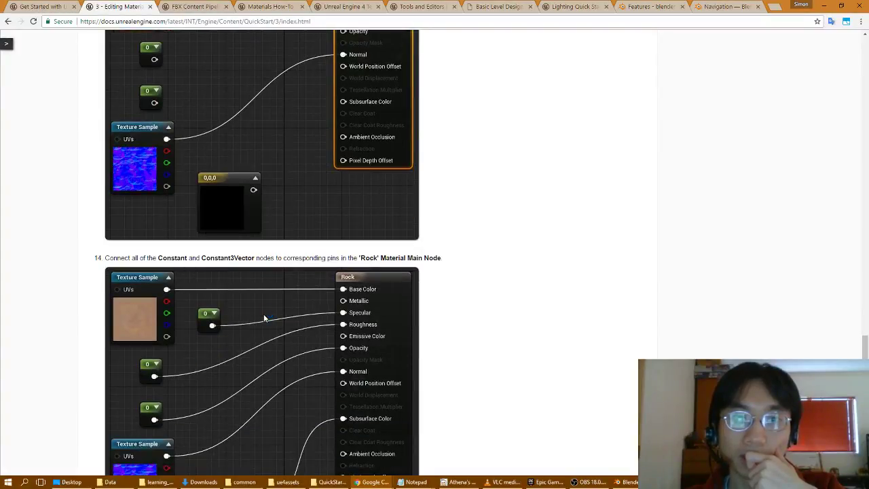
pyautogui.scroll(-1, 264, 316)
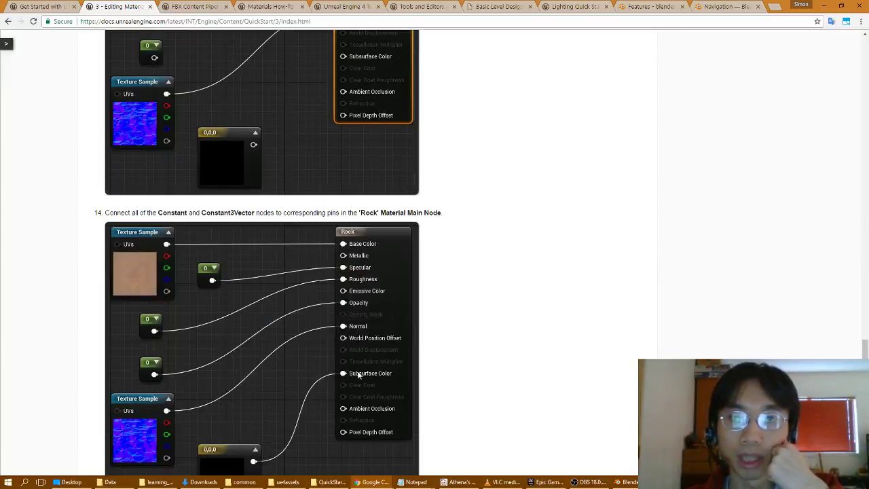
pyautogui.scroll(-1, 299, 349)
pyautogui.scroll(-1, 299, 349)
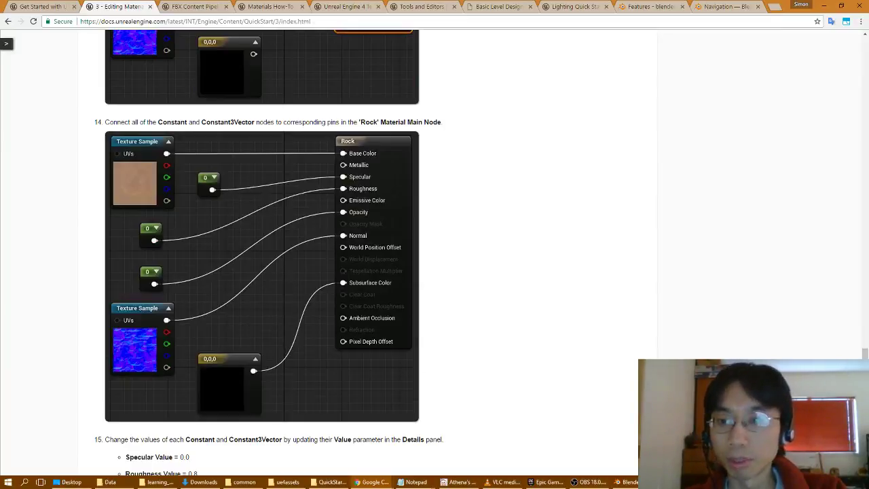
pyautogui.moveTo(628, 482)
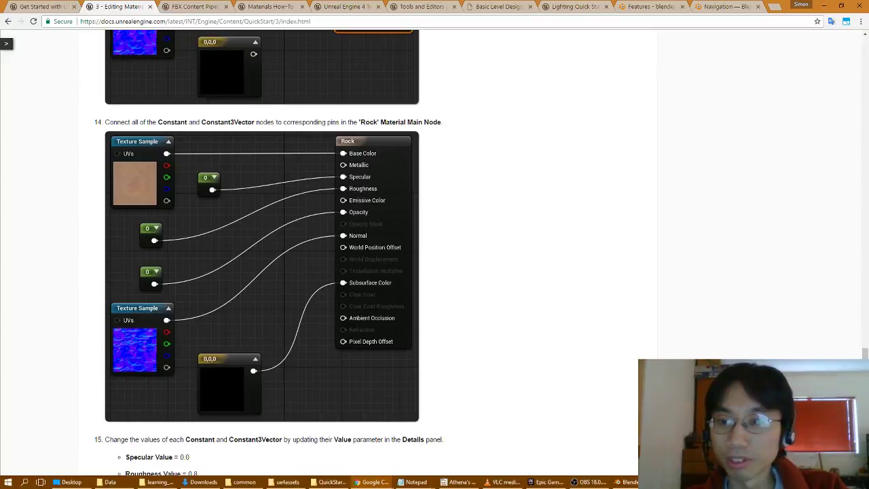
pyautogui.hotkey('alt', 'Tab')
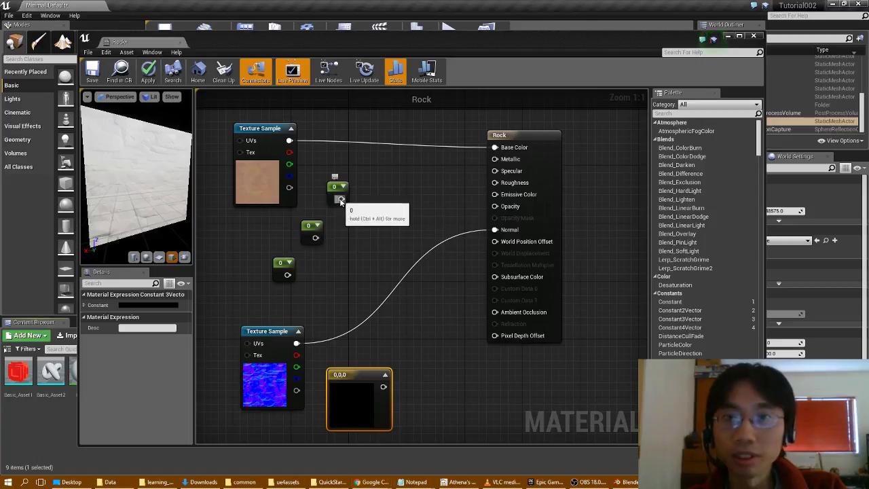
# Connect the top, middle and bottom constants to Specular, Roughness and Opacity, and the 0,0,0 vector to Subsurface Color.
pyautogui.moveTo(340, 200); pyautogui.dragTo(494, 170)
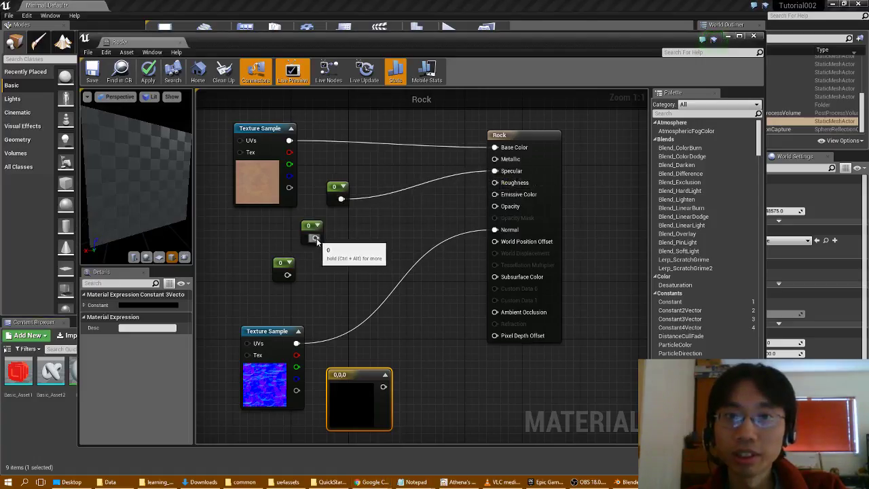
pyautogui.moveTo(315, 238); pyautogui.dragTo(495, 183)
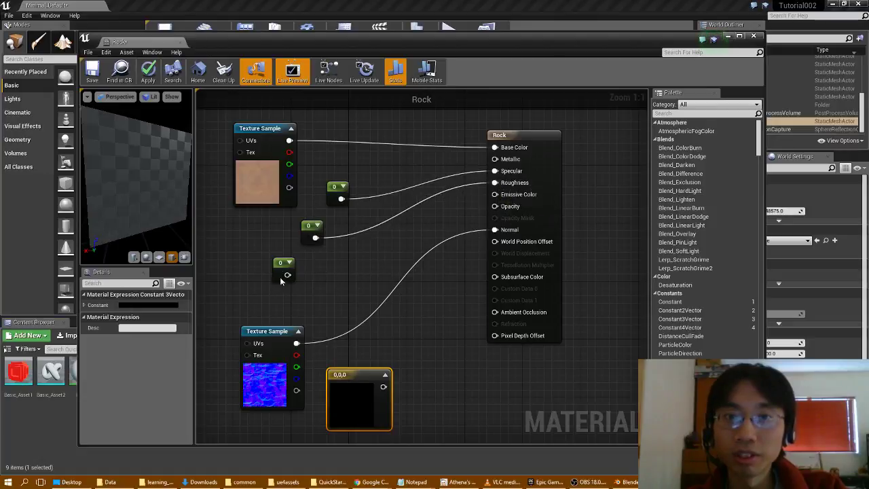
pyautogui.moveTo(287, 275); pyautogui.dragTo(494, 205)
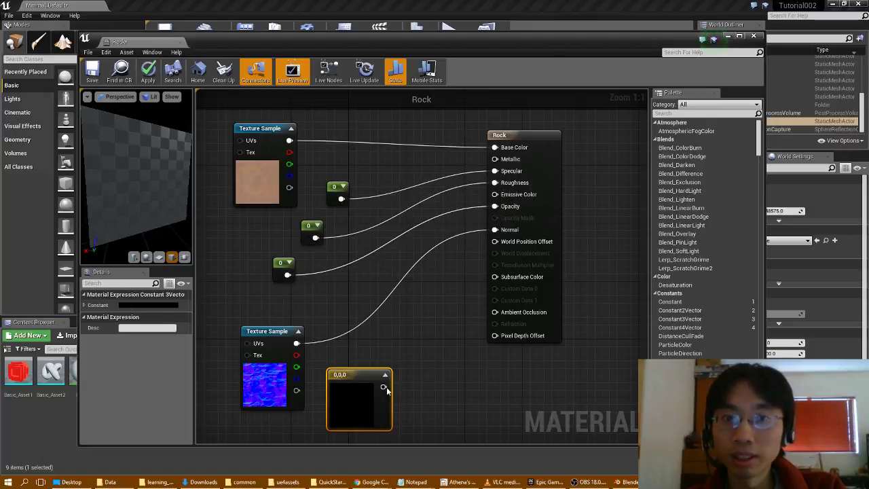
pyautogui.moveTo(384, 387); pyautogui.dragTo(495, 276)
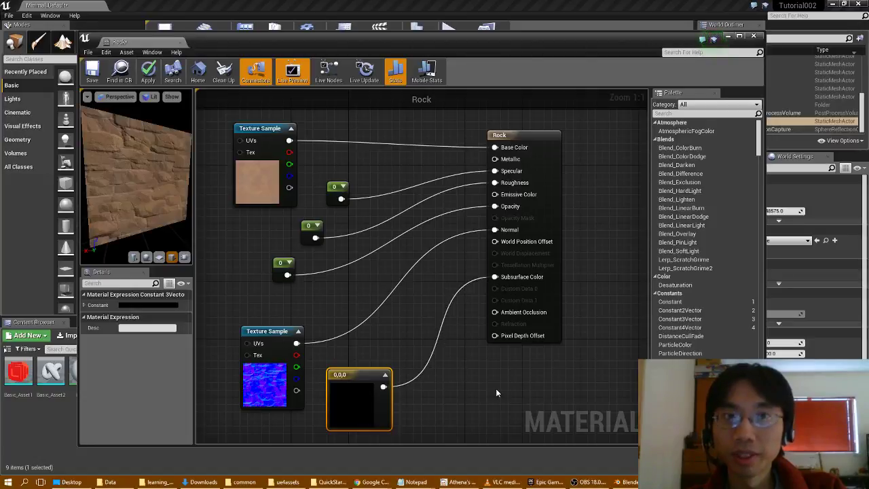
pyautogui.moveTo(135, 204); pyautogui.dragTo(173, 219)
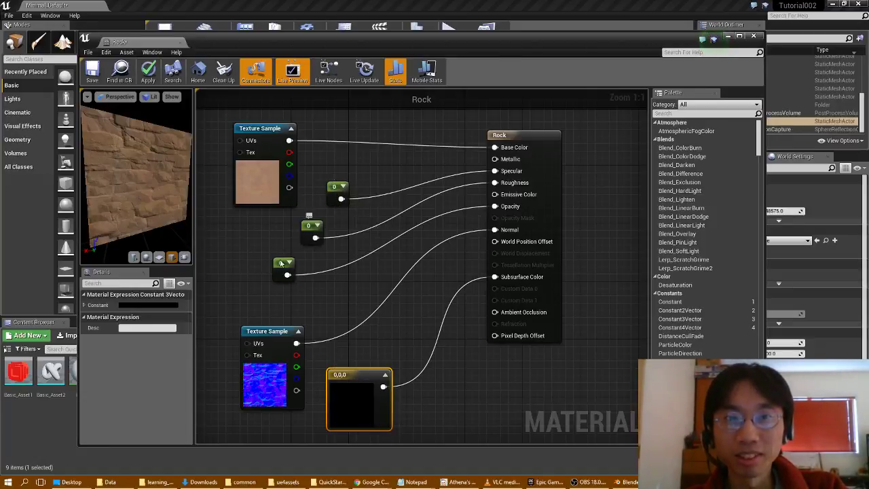
pyautogui.moveTo(120, 148)
pyautogui.mouseDown()
pyautogui.moveTo(135, 184)
pyautogui.moveTo(160, 179)
pyautogui.moveTo(146, 180)
pyautogui.mouseUp()
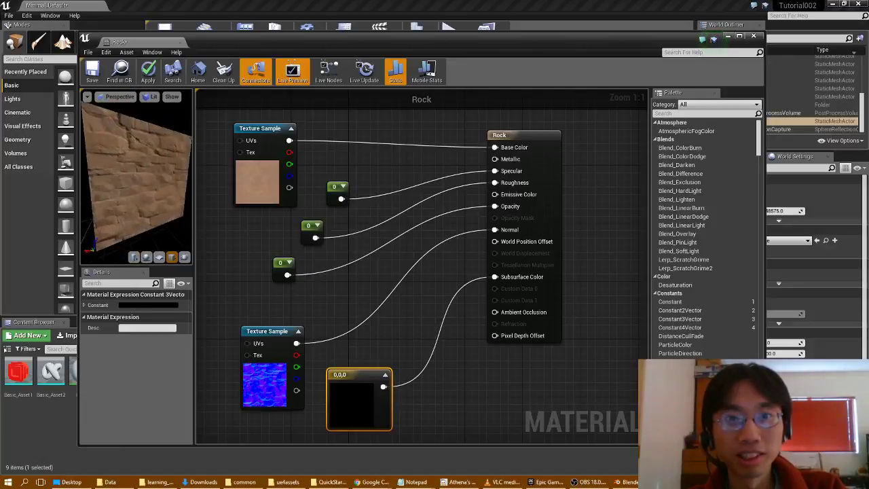
pyautogui.click(334, 188)
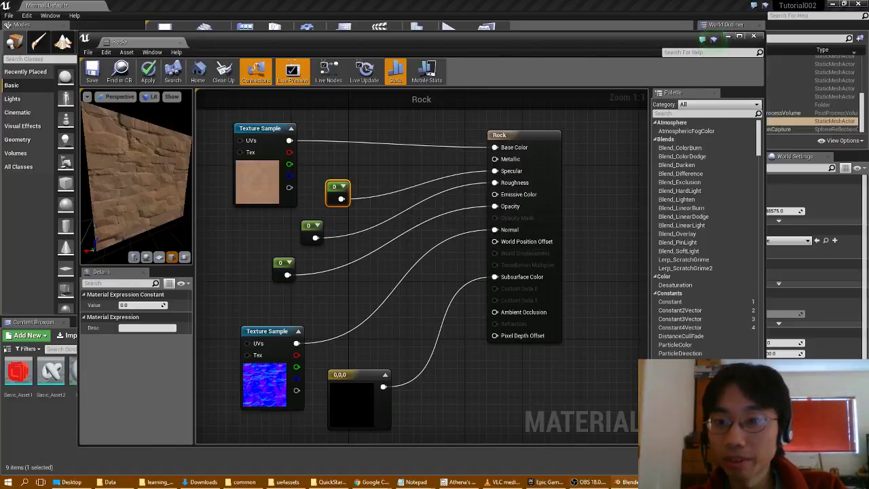
# Scroll the docs to step 15: Specular 0.0, Roughness 0.8, Opacity 0.95, Subsurface Color red (1,0,0).
pyautogui.moveTo(377, 482)
pyautogui.click(486, 460)
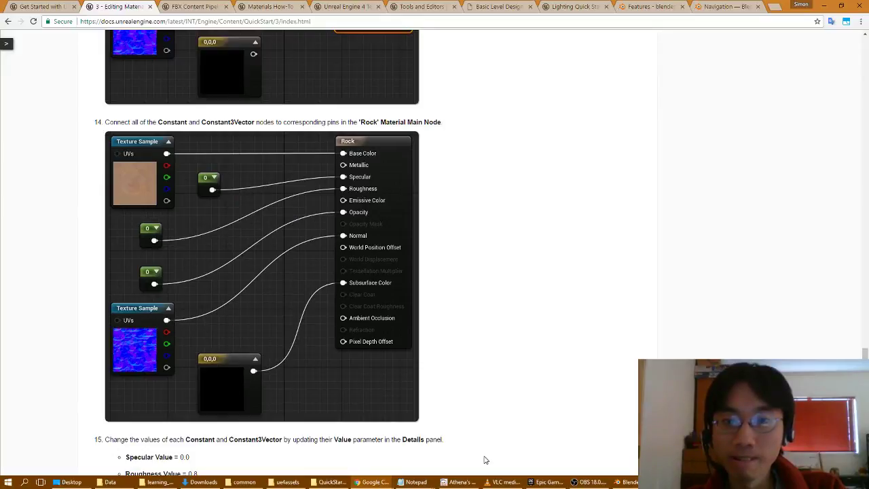
pyautogui.scroll(-3, 475, 351)
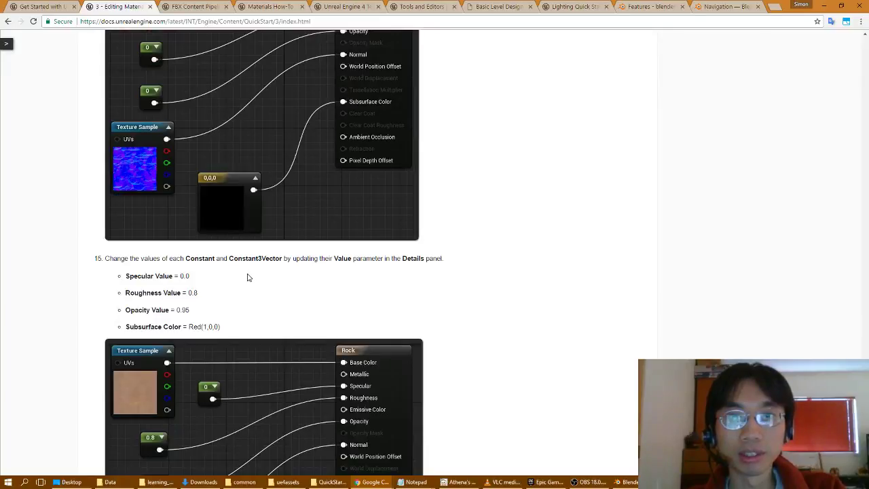
pyautogui.scroll(-2, 247, 277)
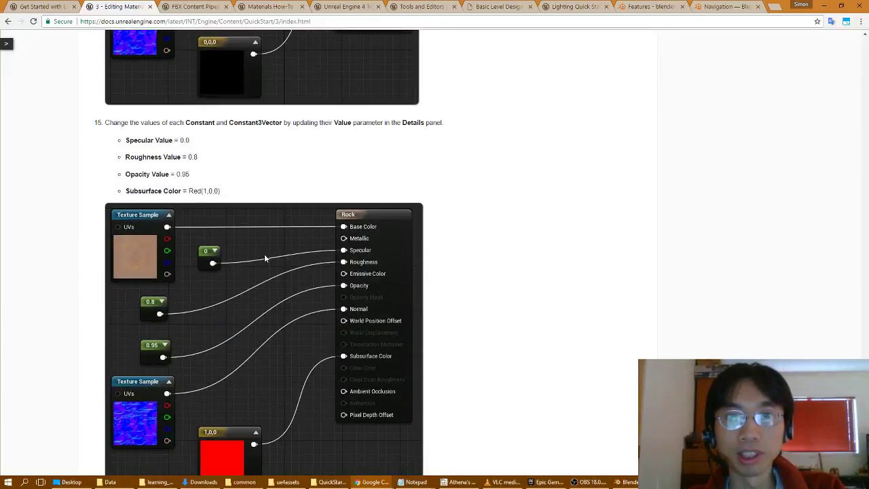
pyautogui.scroll(-1, 262, 300)
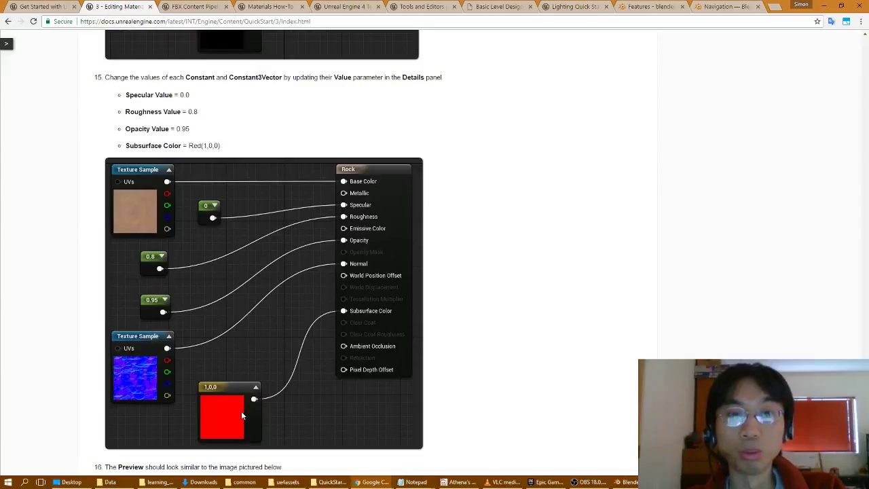
pyautogui.scroll(1, 241, 411)
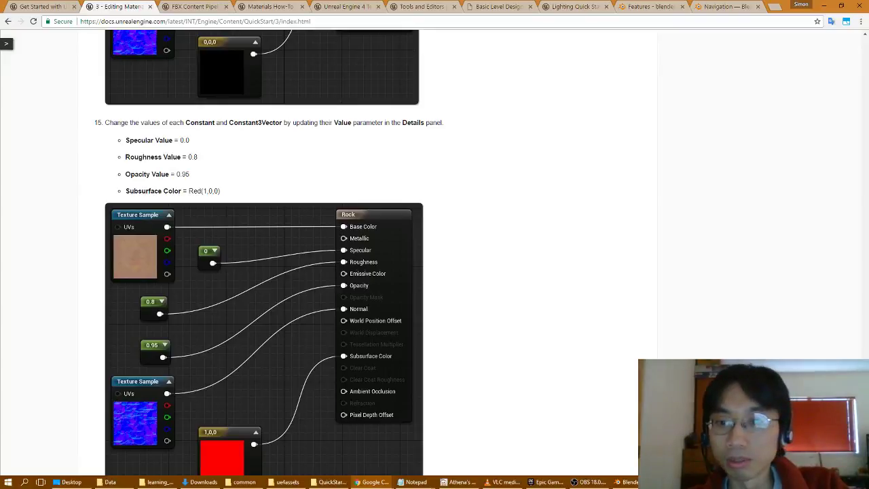
# Set the middle constant to 0.8 and the lower constant to 0.95.
pyautogui.moveTo(649, 482)
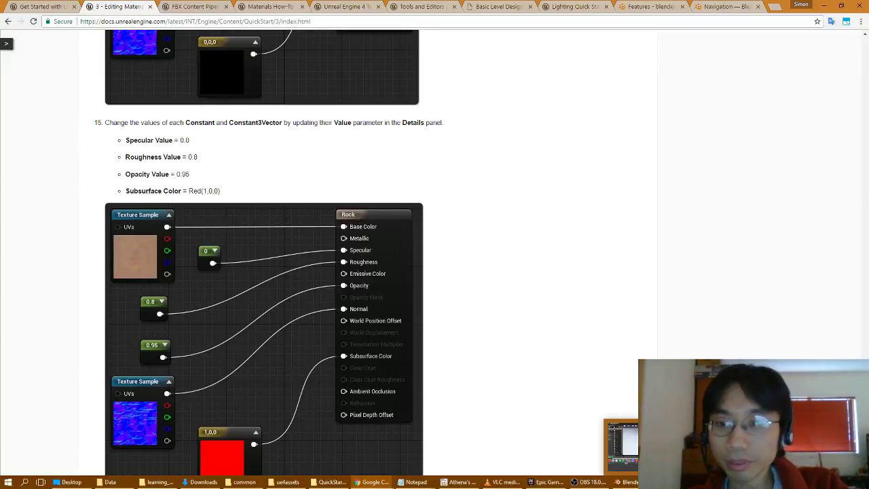
pyautogui.click(621, 445)
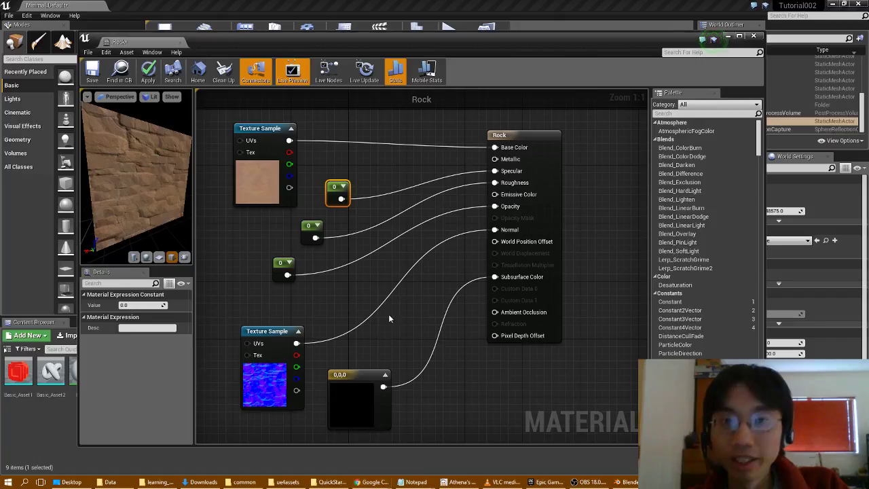
pyautogui.click(309, 230)
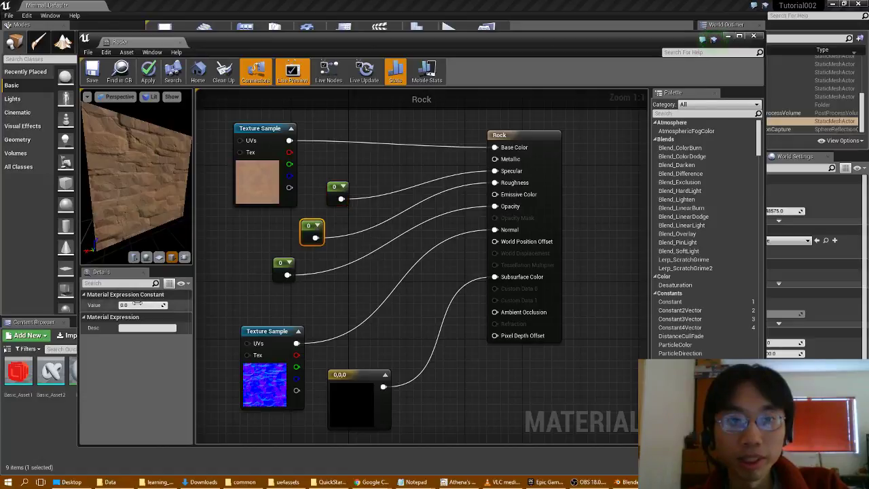
pyautogui.write('0.8')
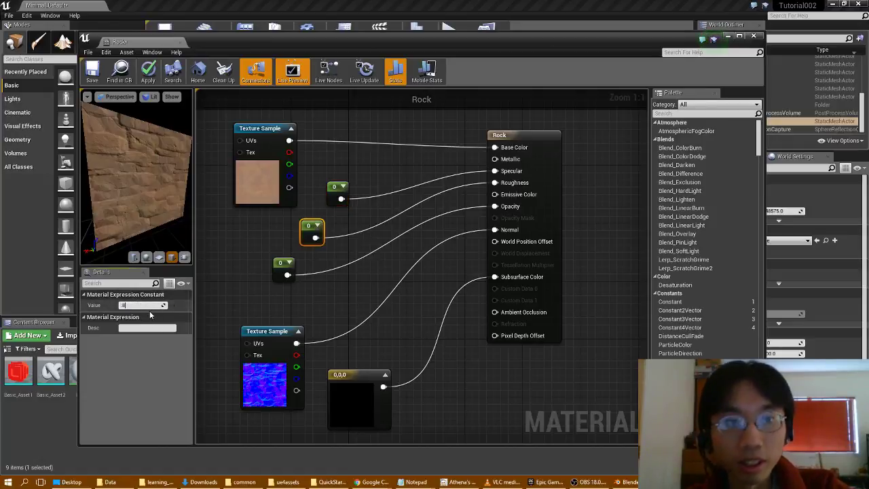
pyautogui.press('Return')
pyautogui.click(284, 266)
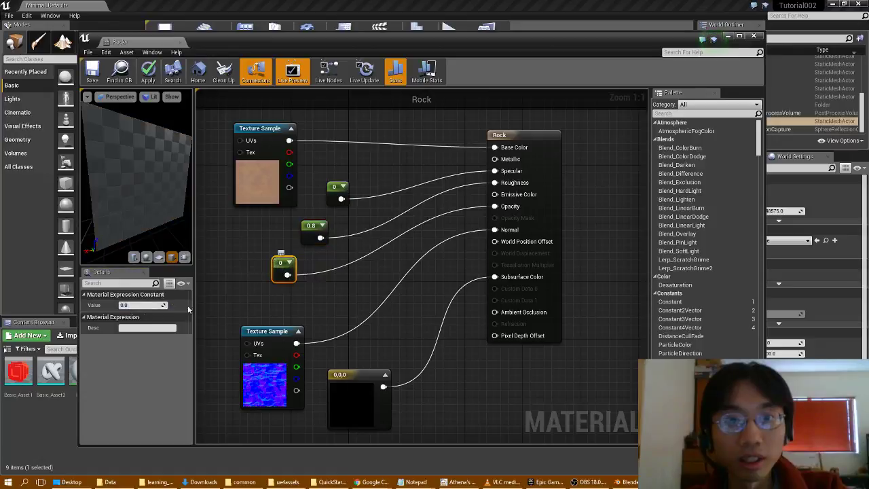
pyautogui.click(138, 305)
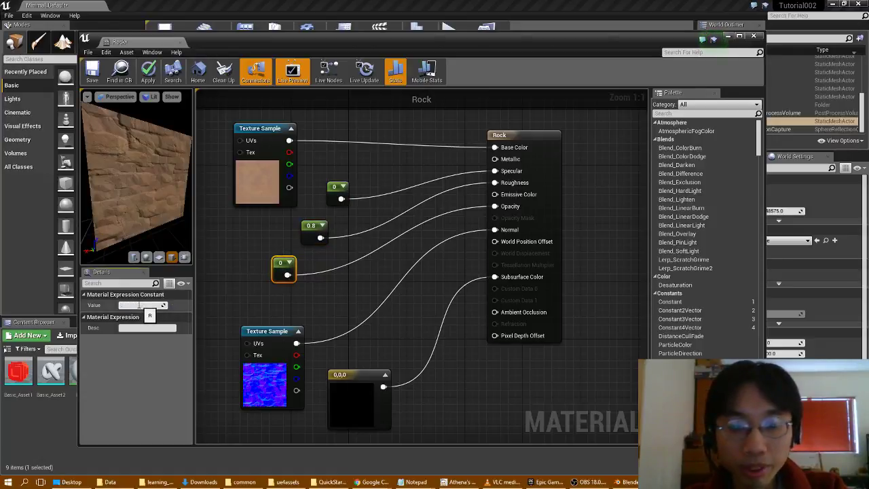
pyautogui.press('Return')
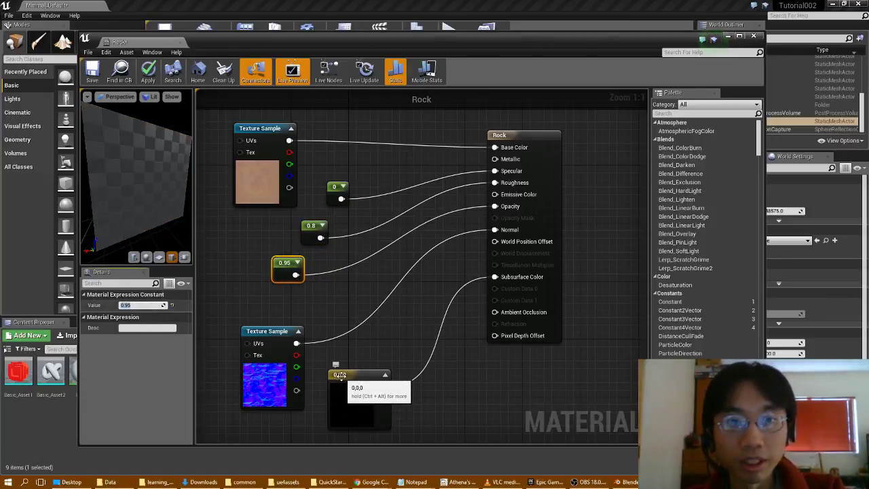
# Make the Constant3Vector pure red (1,0,0) in the Color Picker and check the red-tinted preview.
pyautogui.click(352, 401)
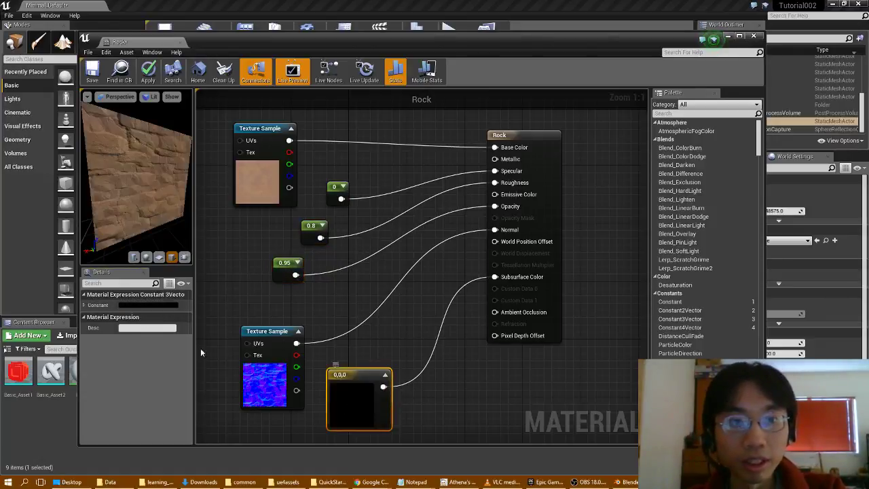
pyautogui.click(128, 305)
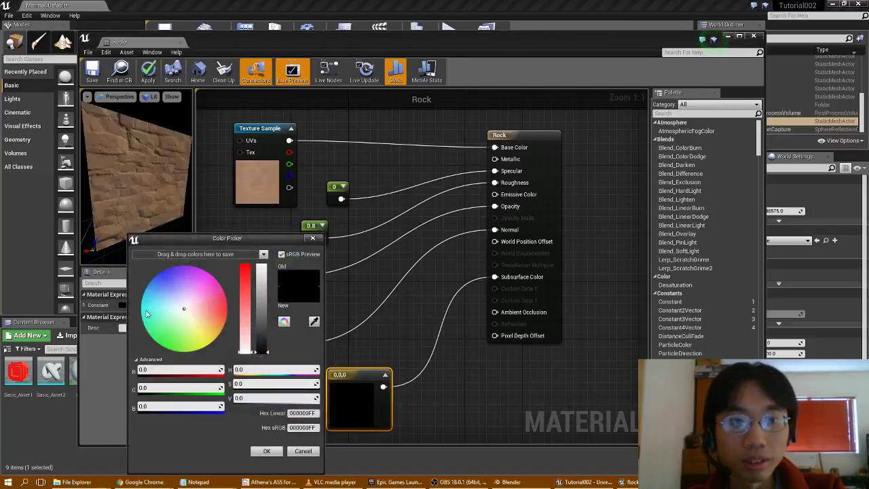
pyautogui.click(159, 370)
pyautogui.write('1')
pyautogui.press('Return')
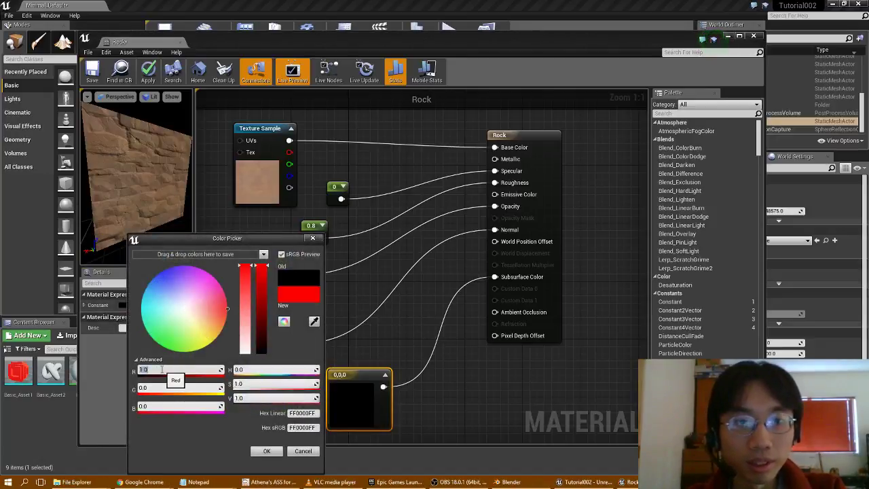
pyautogui.click(266, 451)
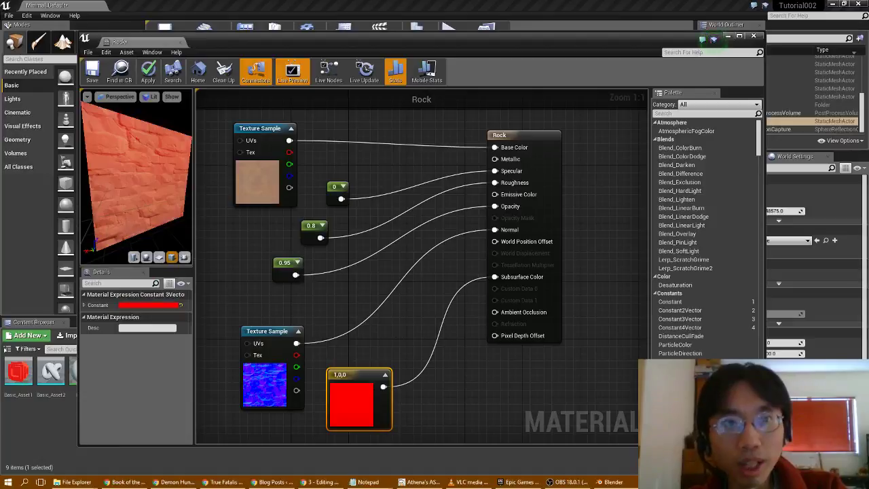
pyautogui.moveTo(143, 177)
pyautogui.mouseDown()
pyautogui.moveTo(163, 197)
pyautogui.moveTo(115, 176)
pyautogui.moveTo(150, 183)
pyautogui.mouseUp()
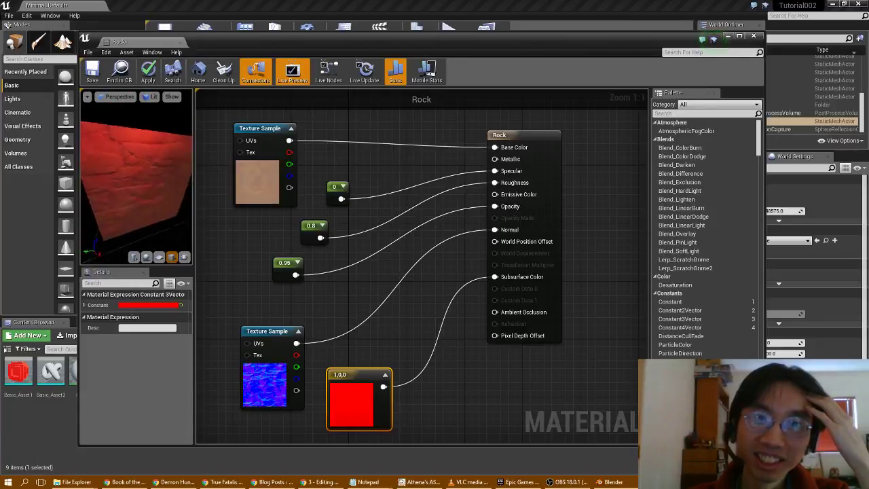
# Compare with the docs' step 16 red-tinted rock preview, then return to the Rock material graph.
pyautogui.hotkey('alt', 'Tab')
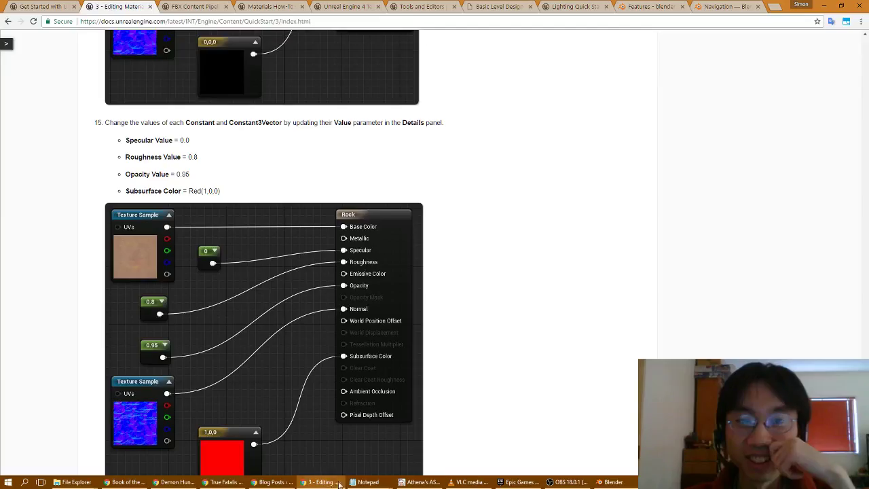
pyautogui.scroll(-5, 498, 422)
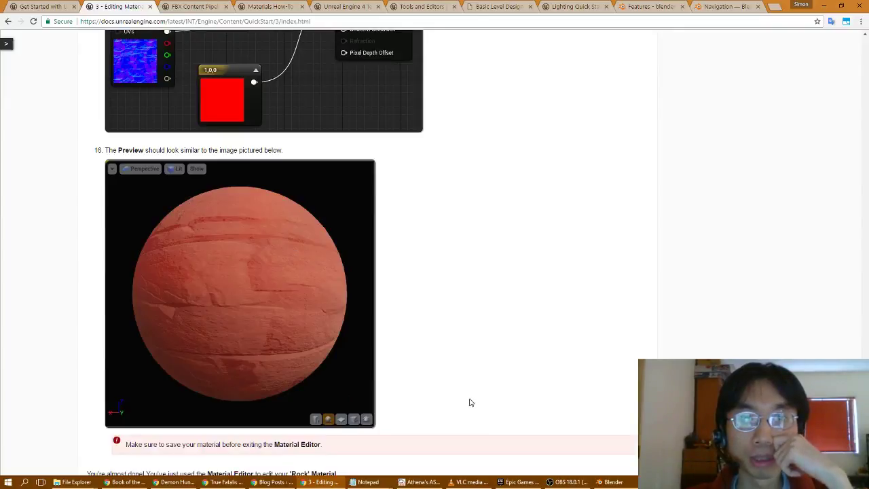
pyautogui.scroll(-2, 468, 403)
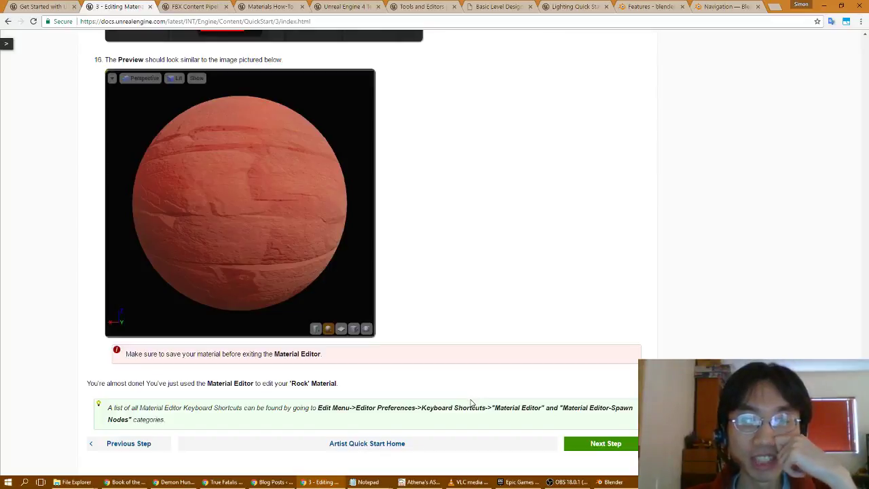
pyautogui.hotkey('alt', 'Tab')
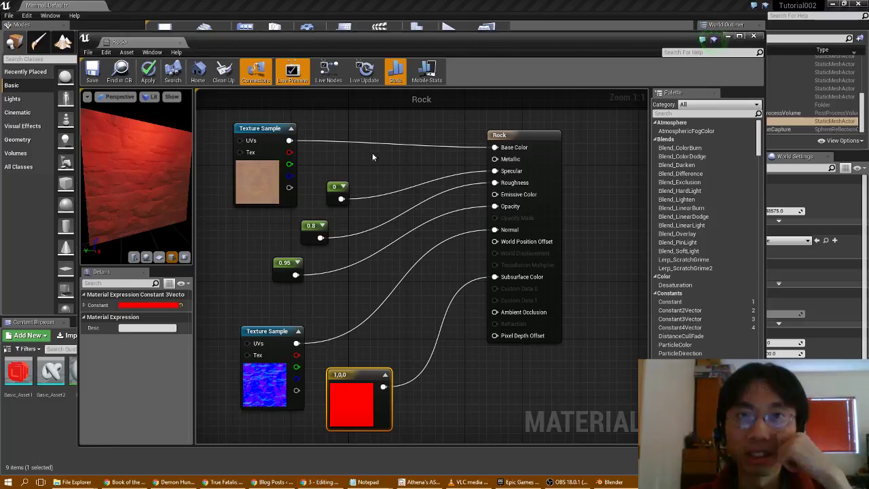
# Save the edited Rock material, then bring the Chrome tutorial back to the front.
pyautogui.click(95, 76)
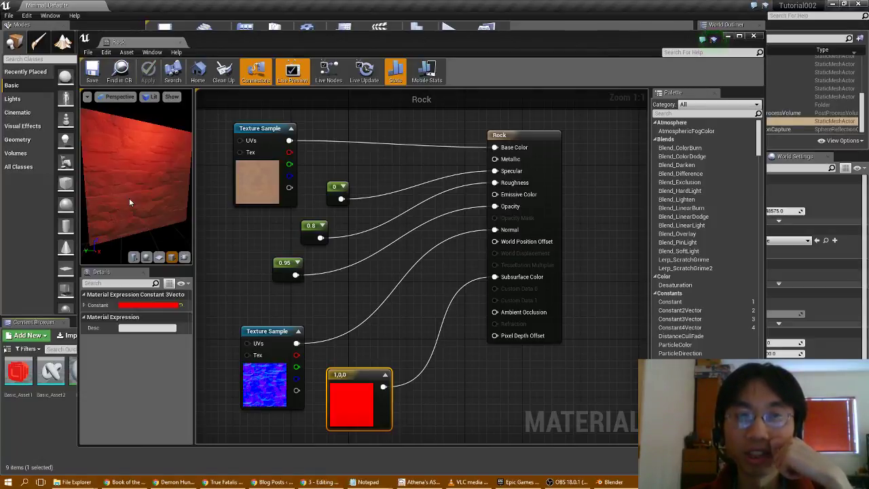
pyautogui.click(323, 482)
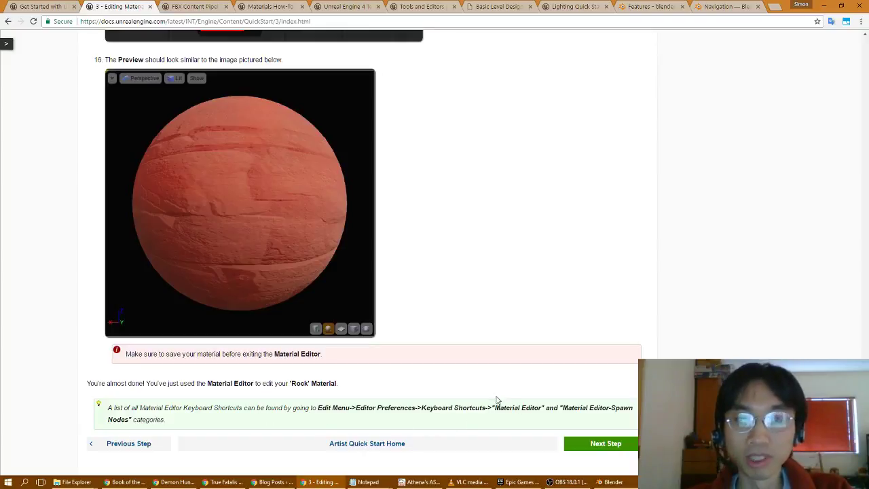
# Advance the guide to step 4, Applying Materials to Static Mesh Actors.
pyautogui.click(603, 443)
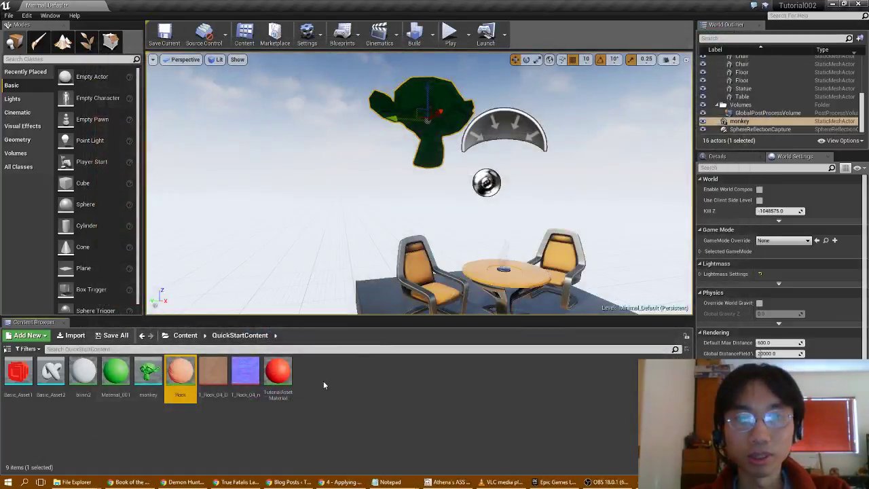
pyautogui.click(277, 374)
pyautogui.click(184, 375)
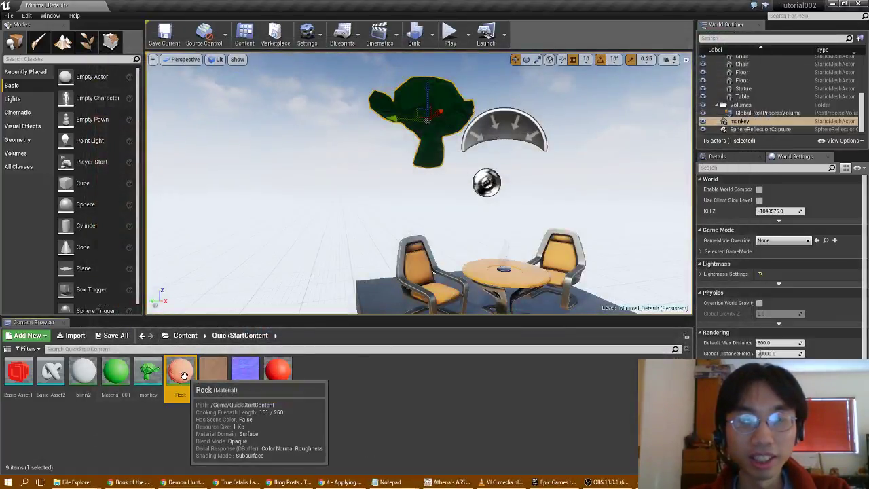
pyautogui.doubleClick(184, 375)
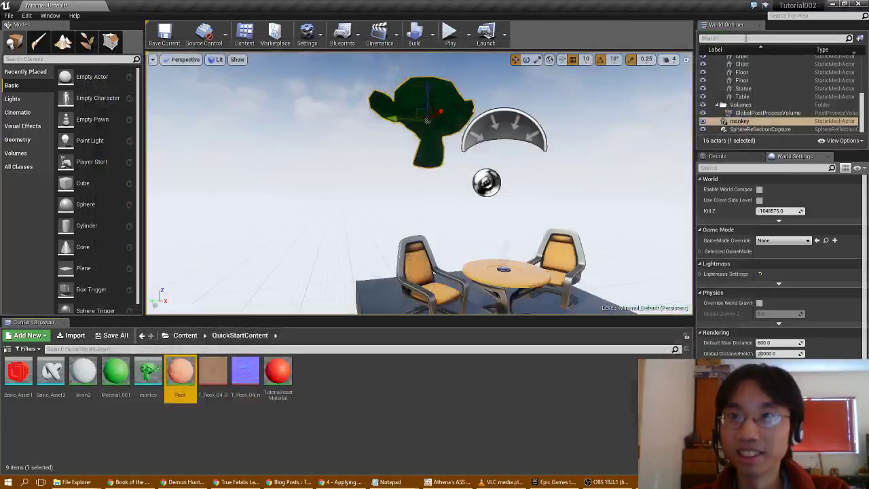
pyautogui.click(753, 36)
pyautogui.click(340, 482)
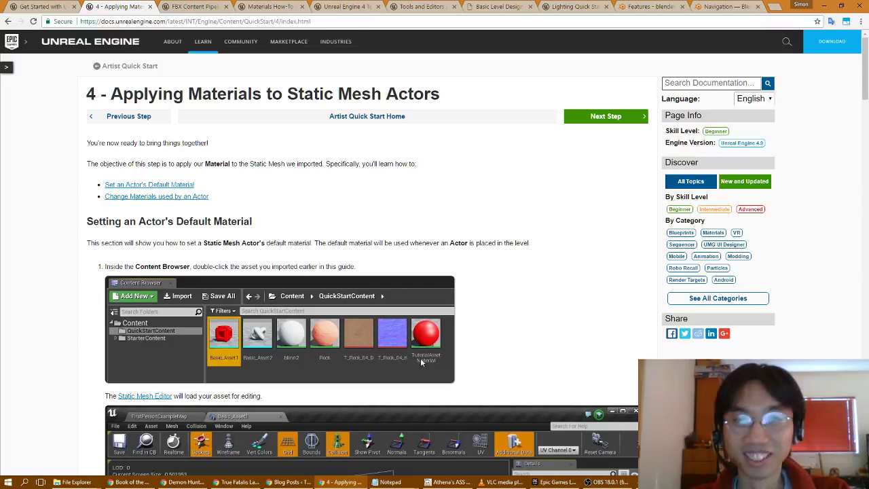
# Scroll to the Setting an Actor's Default Material section, then return to Unreal.
pyautogui.scroll(-1, 421, 355)
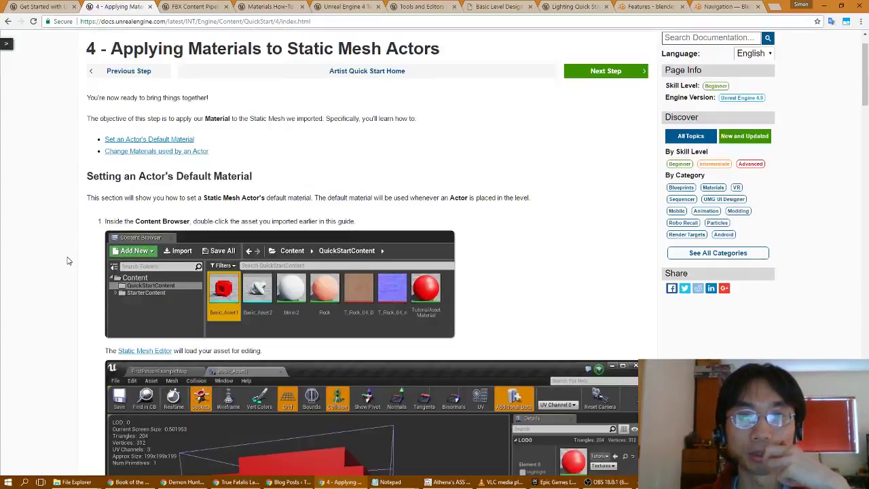
pyautogui.scroll(-3, 67, 261)
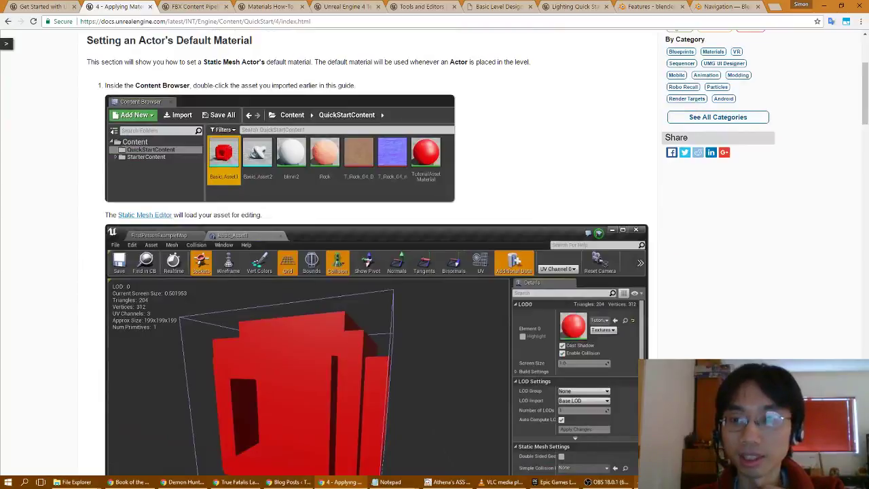
pyautogui.hotkey('alt', 'Tab')
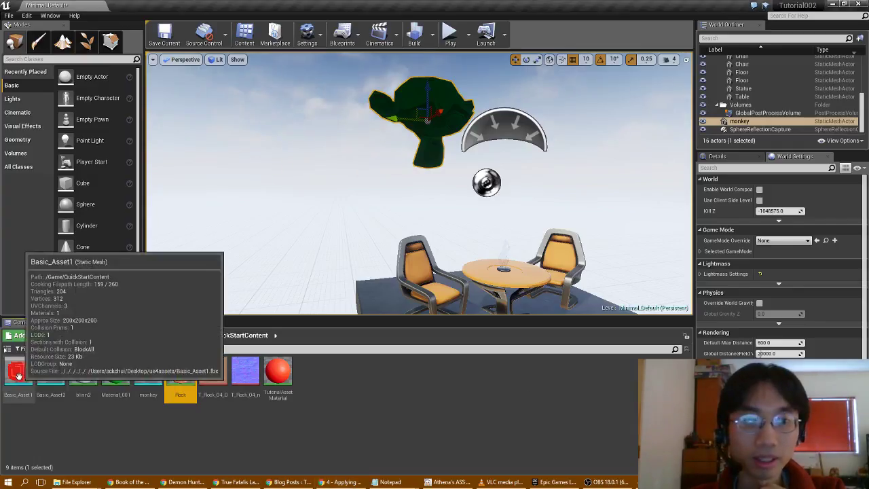
# Open Basic_Asset1 in the Static Mesh Editor, orbit the red mesh, then return to the docs.
pyautogui.doubleClick(18, 371)
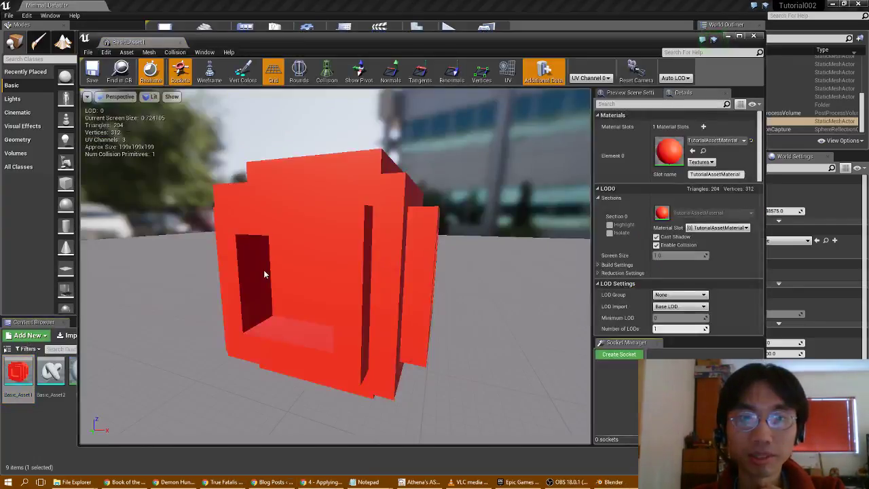
pyautogui.moveTo(264, 270)
pyautogui.mouseDown()
pyautogui.moveTo(380, 265)
pyautogui.moveTo(204, 266)
pyautogui.moveTo(299, 266)
pyautogui.mouseUp()
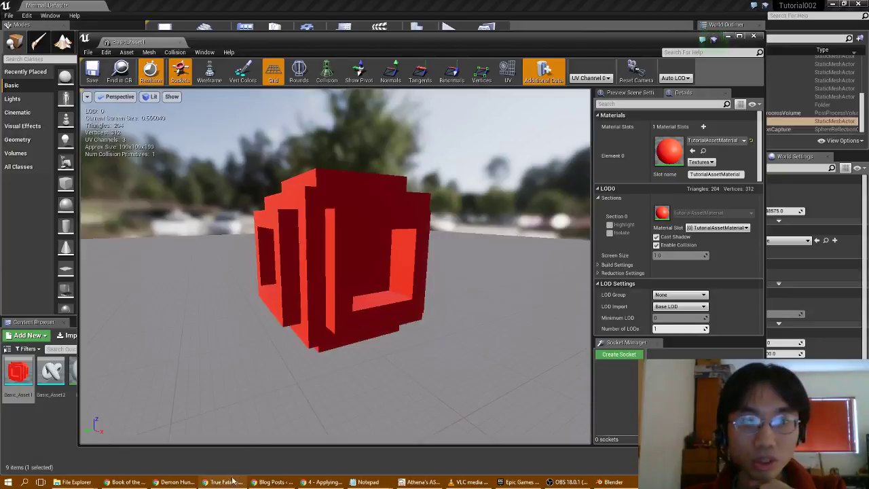
pyautogui.click(309, 483)
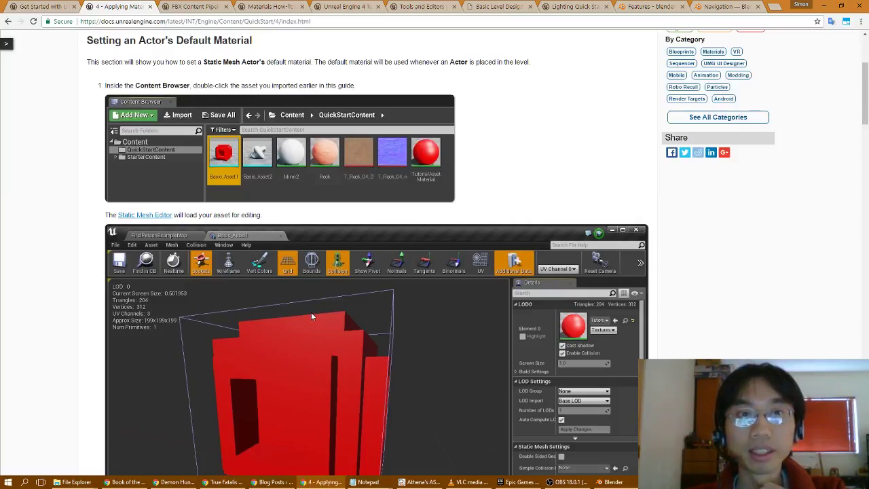
# Read guide steps 2–5 on picking Rock from the material drop-down, then return to Unreal.
pyautogui.scroll(-2, 311, 316)
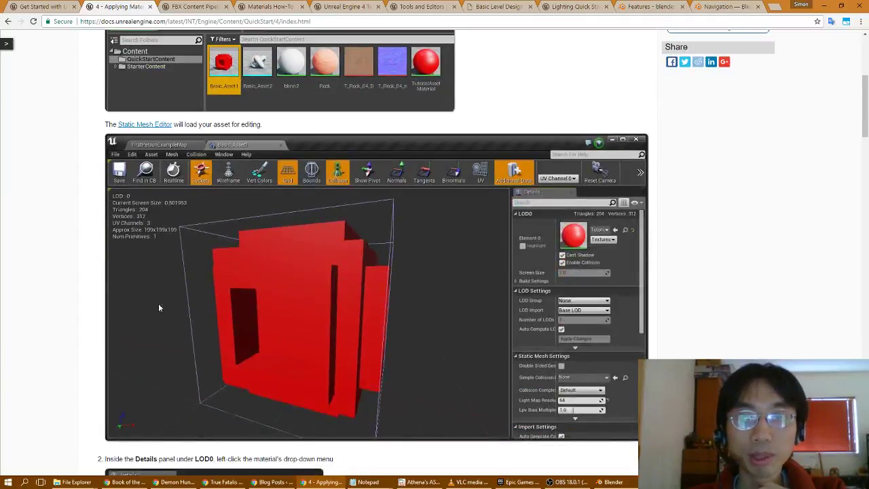
pyautogui.scroll(-2, 161, 302)
pyautogui.scroll(2, 161, 302)
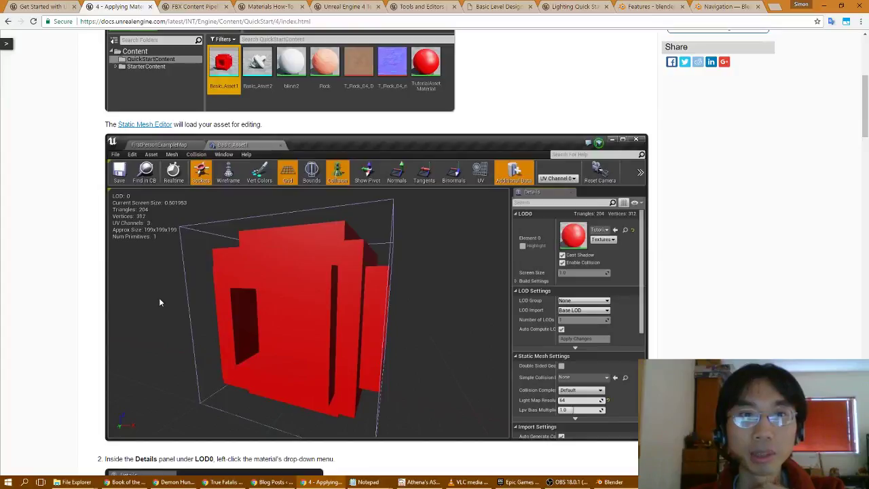
pyautogui.scroll(-4, 159, 302)
pyautogui.scroll(-1, 160, 302)
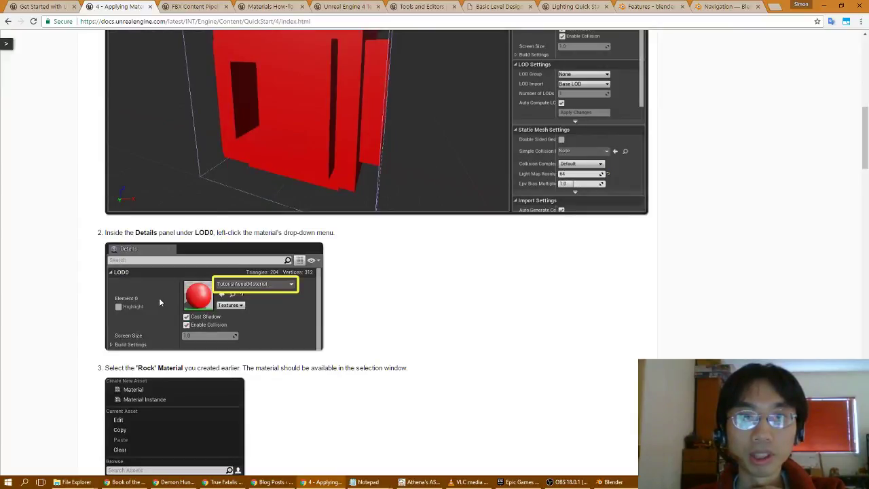
pyautogui.scroll(-3, 159, 297)
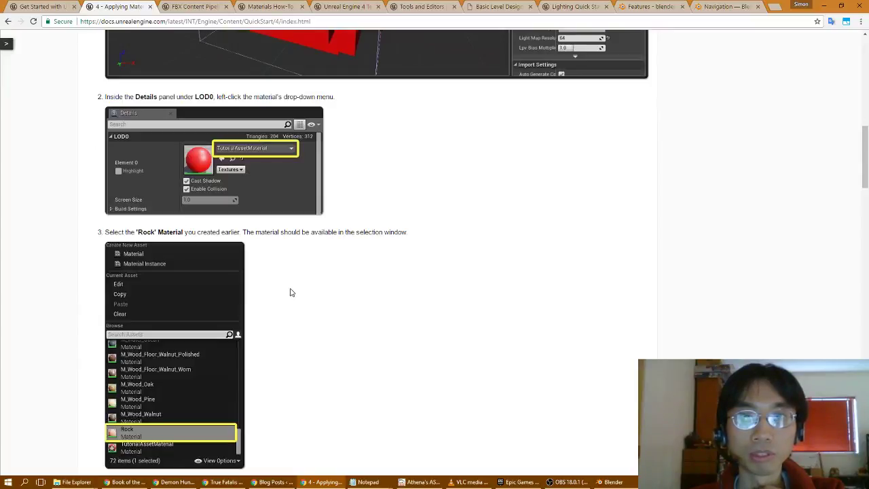
pyautogui.scroll(-2, 290, 292)
pyautogui.scroll(-3, 289, 292)
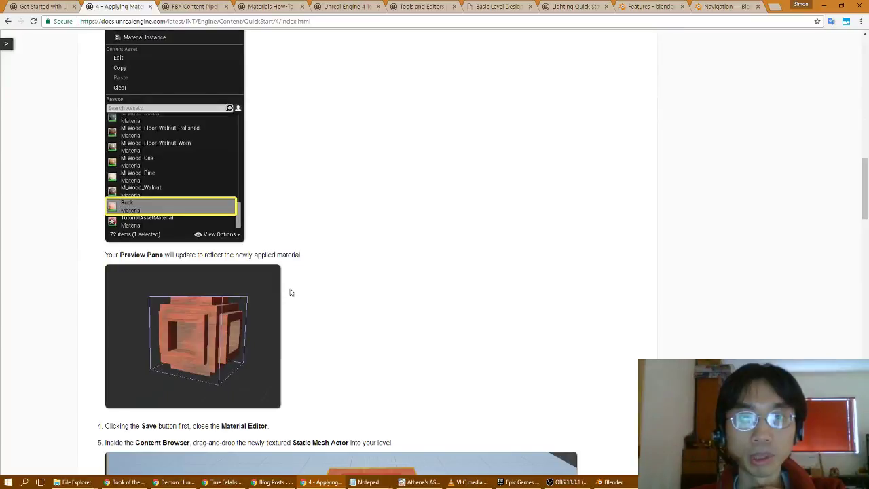
pyautogui.scroll(-2, 290, 292)
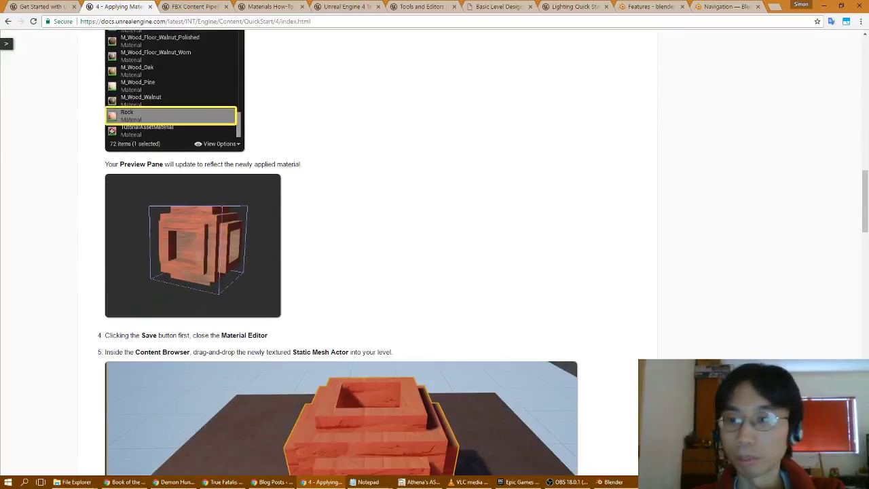
pyautogui.hotkey('alt', 'Tab')
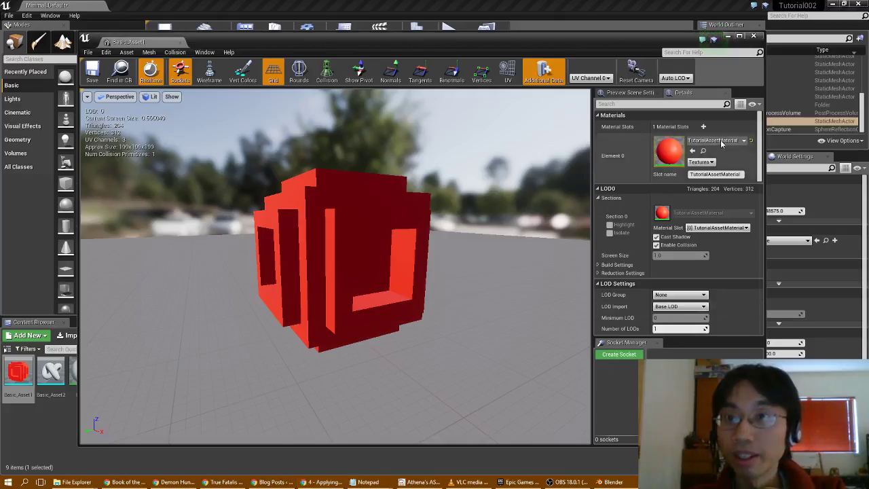
# Assign the Rock material to Basic_Asset1's Element 0 slot and orbit to check it.
pyautogui.click(745, 141)
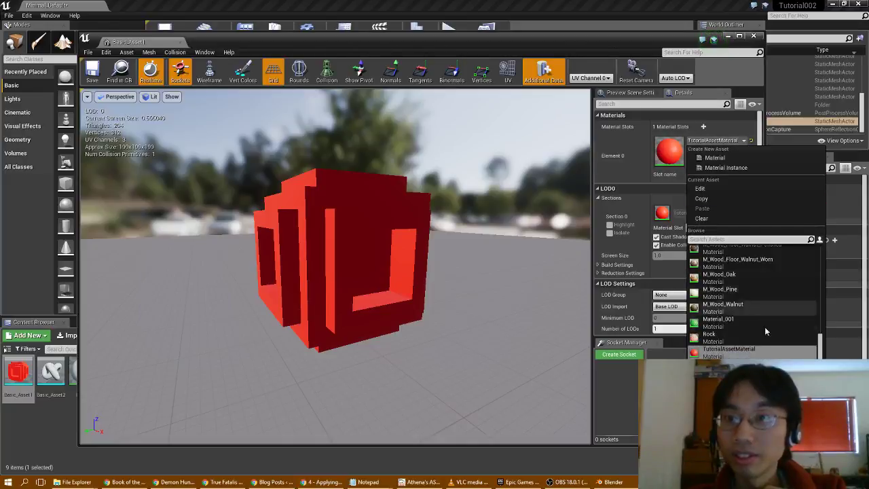
pyautogui.click(740, 338)
pyautogui.moveTo(421, 290)
pyautogui.mouseDown()
pyautogui.moveTo(475, 299)
pyautogui.moveTo(332, 265)
pyautogui.mouseUp()
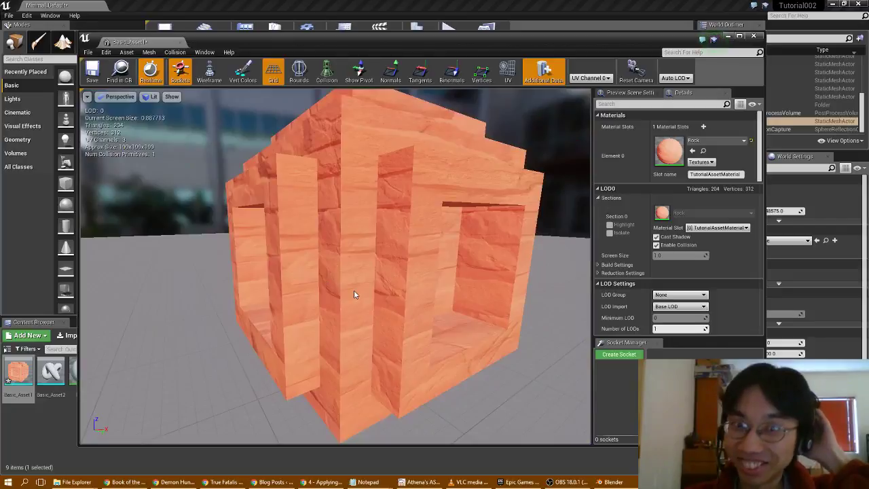
pyautogui.click(321, 482)
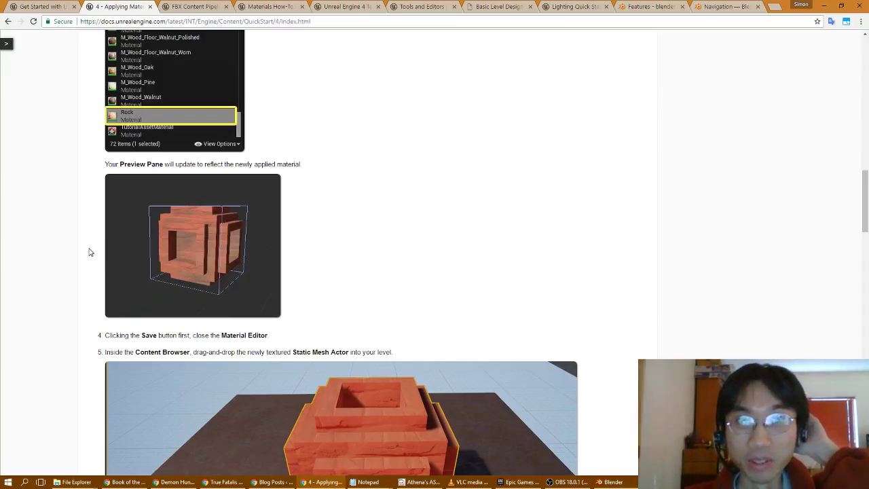
# Scroll the guide down to steps 4–5 on saving and placing the textured mesh.
pyautogui.scroll(-2, 88, 252)
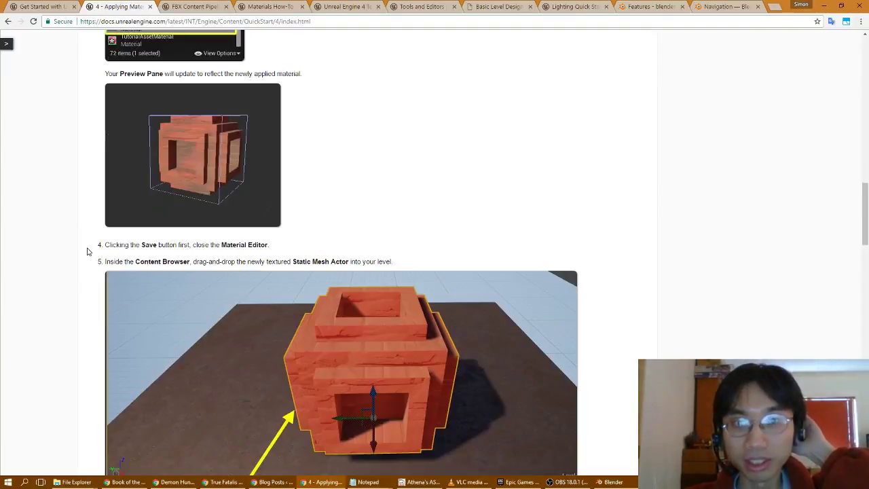
pyautogui.scroll(-2, 87, 252)
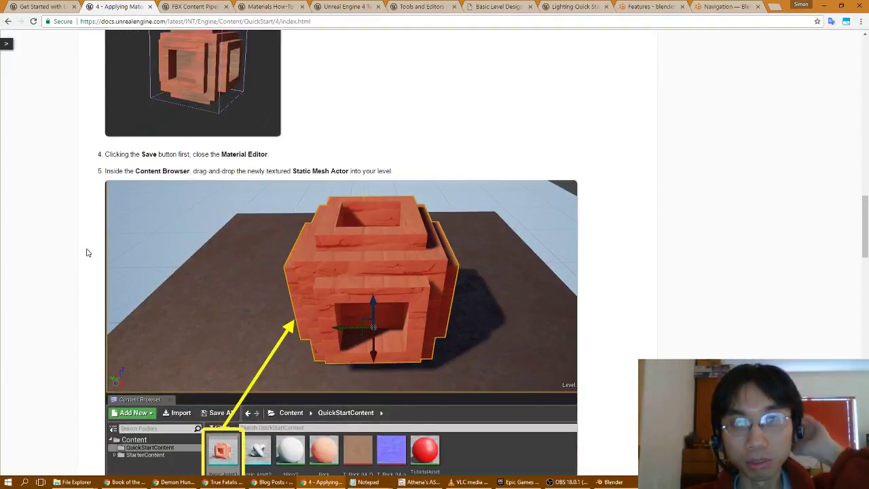
pyautogui.scroll(-3, 87, 253)
pyautogui.scroll(-2, 87, 253)
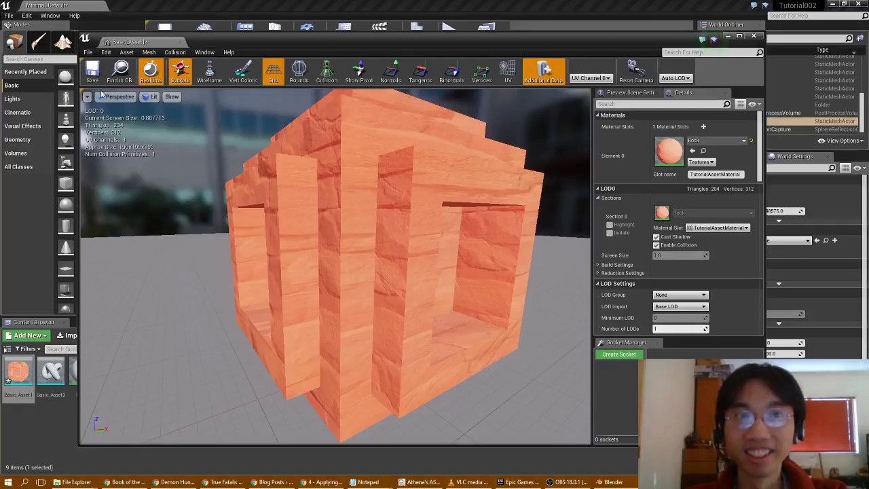
# Close the mesh editor and drag the rock-textured Basic_Asset1 block onto the level floor.
pyautogui.click(753, 36)
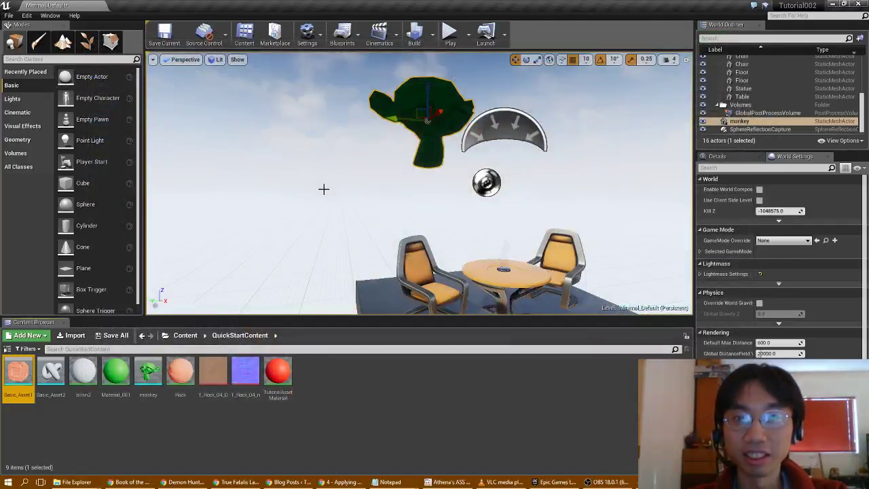
pyautogui.moveTo(323, 188); pyautogui.dragTo(317, 207, button='right')
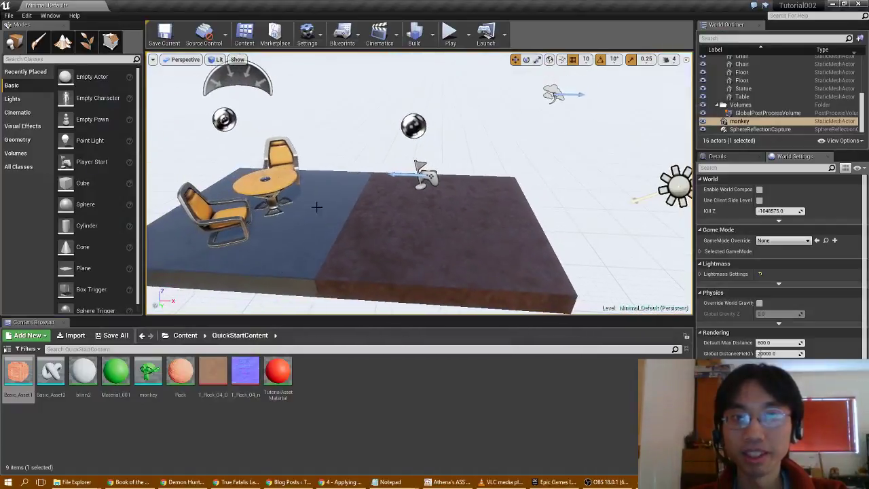
pyautogui.moveTo(18, 372)
pyautogui.mouseDown()
pyautogui.moveTo(432, 255)
pyautogui.moveTo(416, 265)
pyautogui.mouseUp()
pyautogui.moveTo(328, 245)
pyautogui.keyDown('alt'); pyautogui.mouseDown()
pyautogui.moveTo(489, 250)
pyautogui.moveTo(329, 247)
pyautogui.mouseUp(); pyautogui.keyUp('alt')
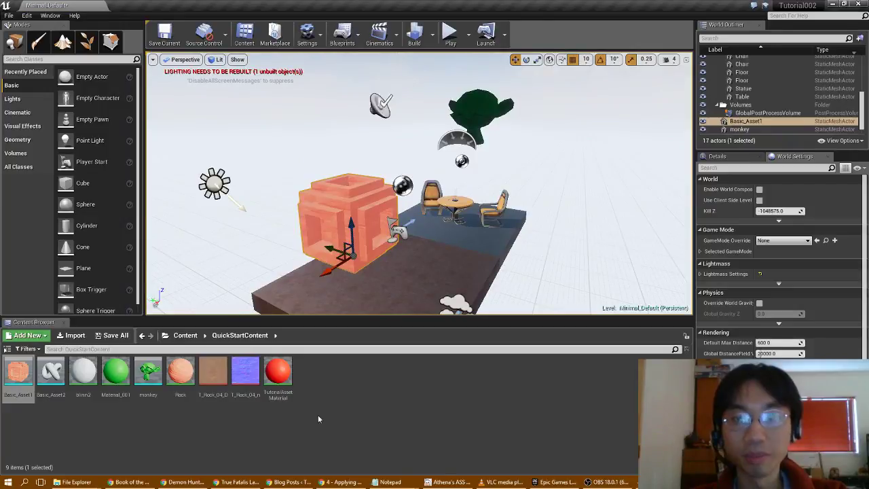
pyautogui.click(330, 482)
# Read the 'Changing Material Used by an Actor' section and summary, then return to the level editor.
pyautogui.scroll(-2, 378, 369)
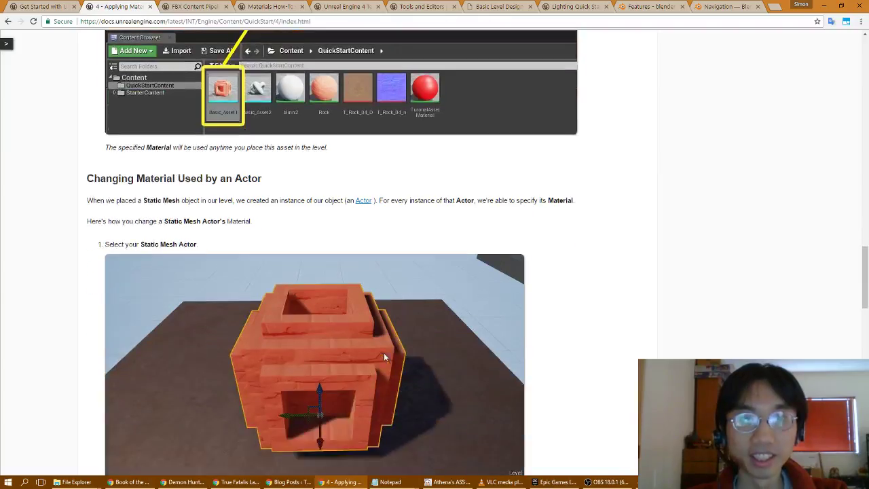
pyautogui.scroll(-1, 384, 352)
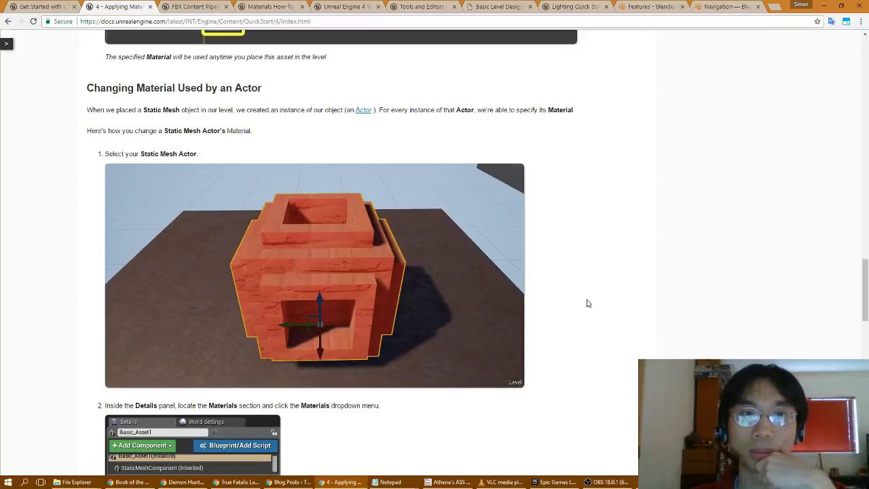
pyautogui.scroll(-3, 588, 304)
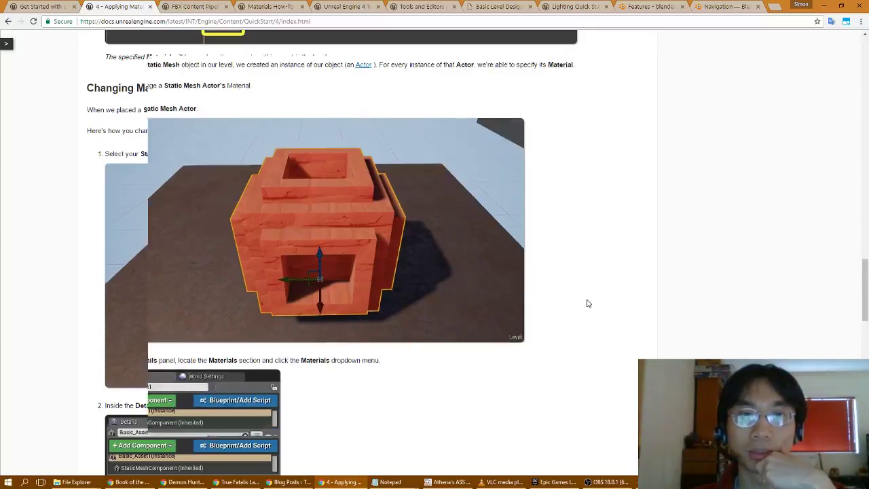
pyautogui.scroll(-1, 588, 303)
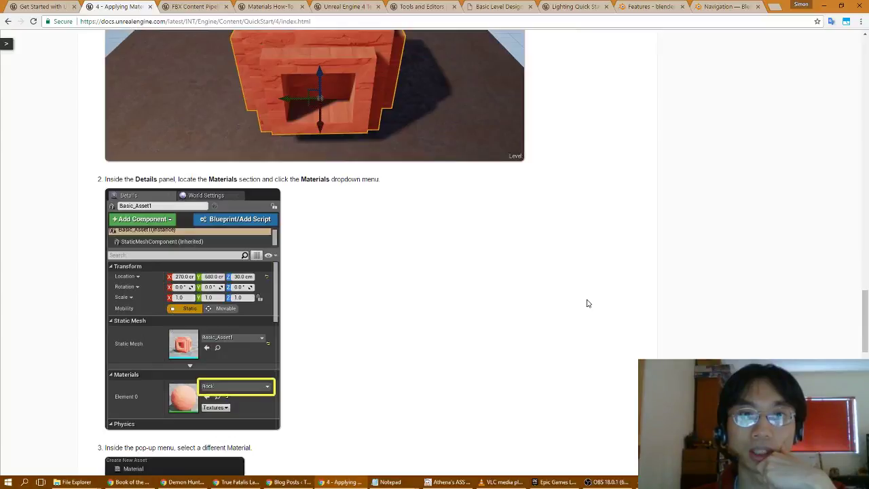
pyautogui.scroll(-3, 587, 304)
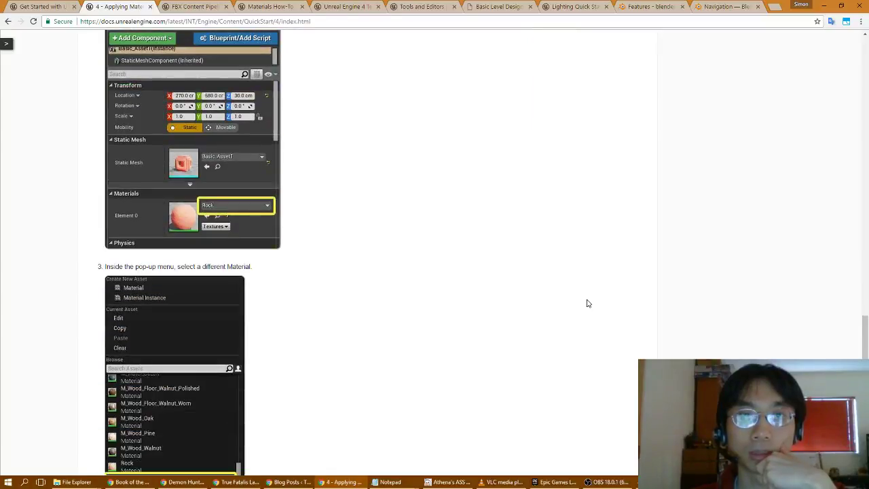
pyautogui.scroll(-1, 588, 303)
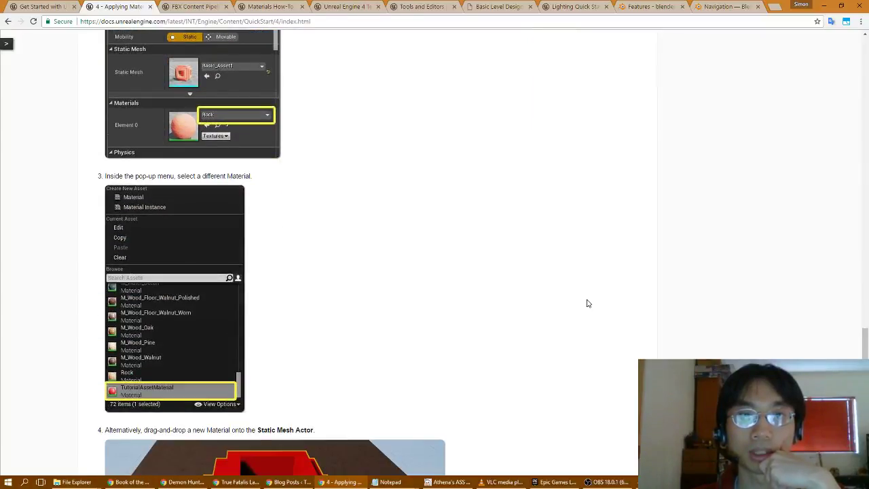
pyautogui.scroll(-2, 588, 304)
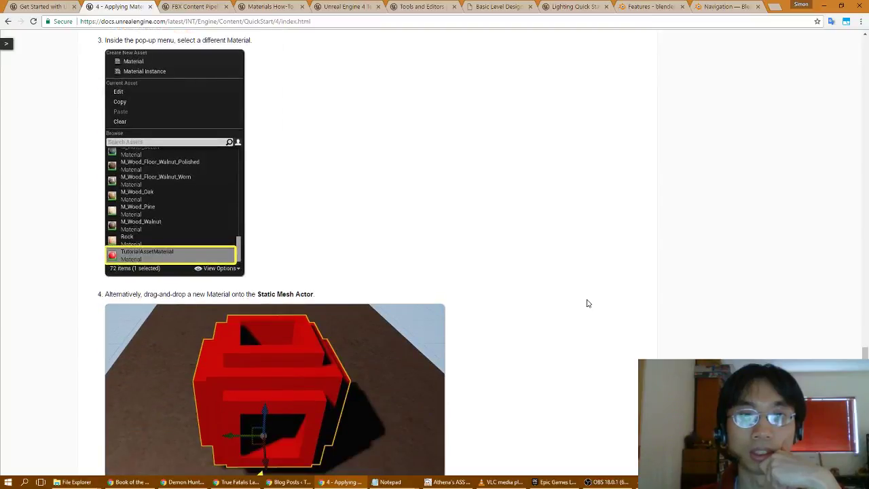
pyautogui.scroll(-1, 588, 304)
pyautogui.scroll(-1, 588, 304)
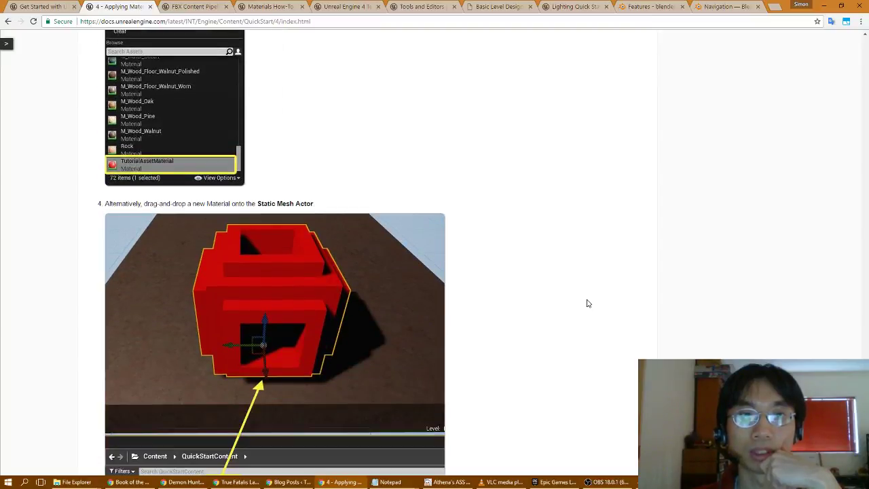
pyautogui.scroll(-1, 588, 304)
pyautogui.scroll(-1, 588, 304)
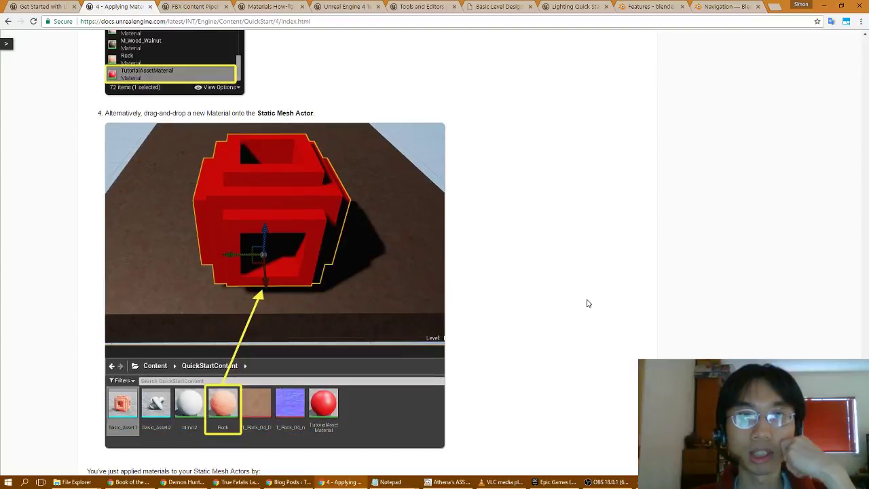
pyautogui.scroll(-1, 588, 303)
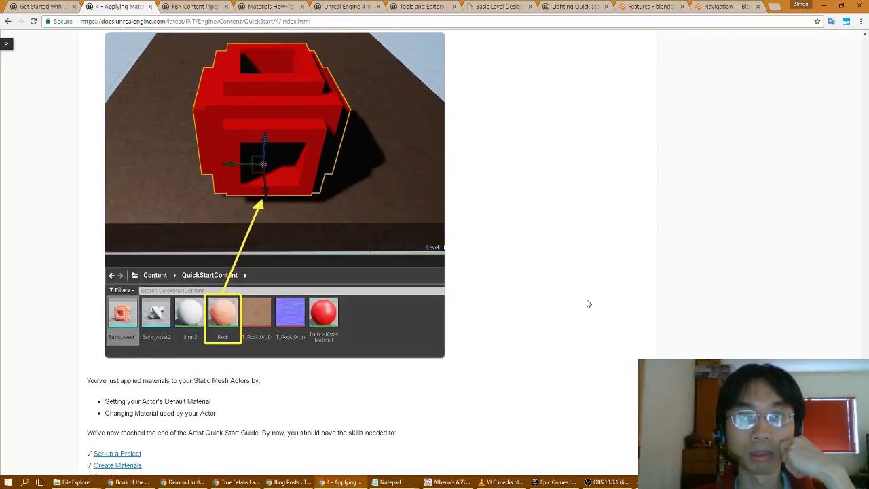
pyautogui.scroll(1, 588, 303)
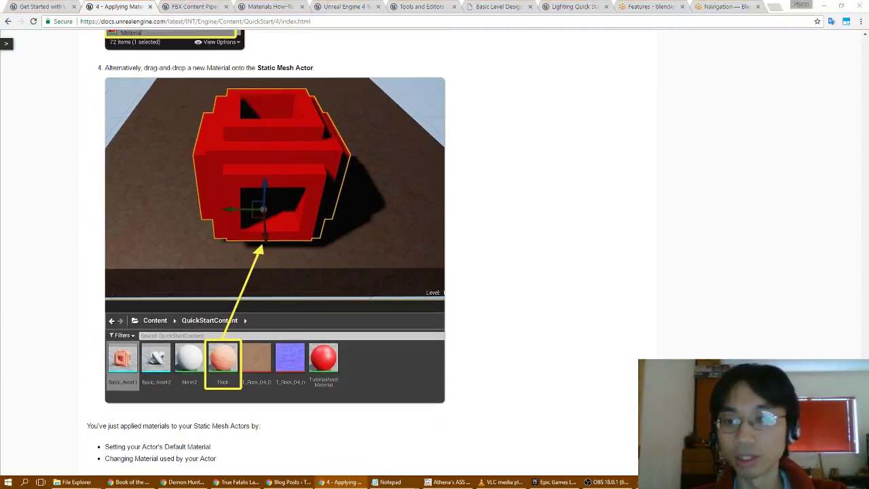
pyautogui.hotkey('alt', 'Tab')
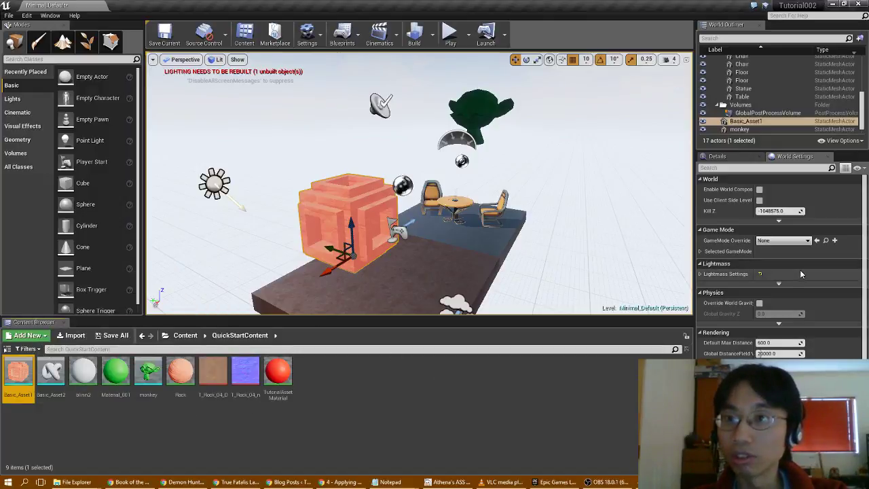
# Set the placed block's material to TutorialAssetMaterial in Details, then drag Rock back onto it.
pyautogui.scroll(-2, 799, 269)
pyautogui.scroll(2, 805, 272)
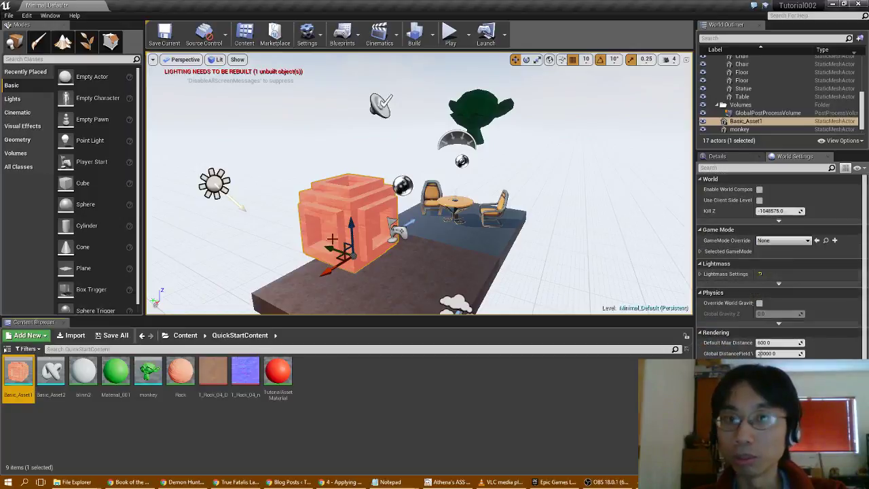
pyautogui.click(326, 196)
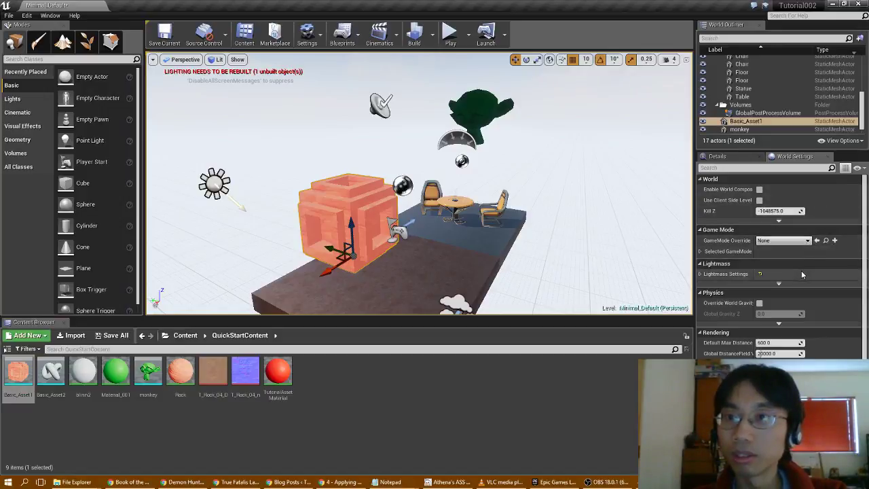
pyautogui.click(718, 157)
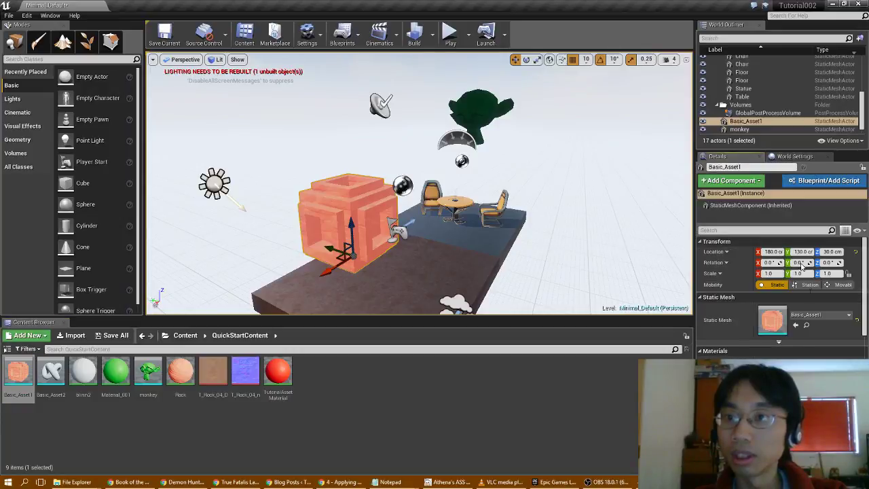
pyautogui.scroll(-1, 815, 319)
pyautogui.click(828, 348)
pyautogui.click(828, 347)
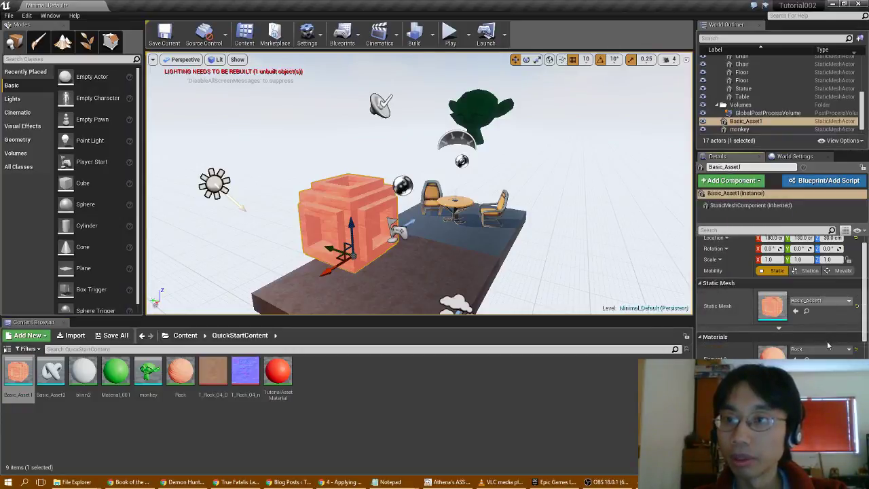
pyautogui.click(828, 347)
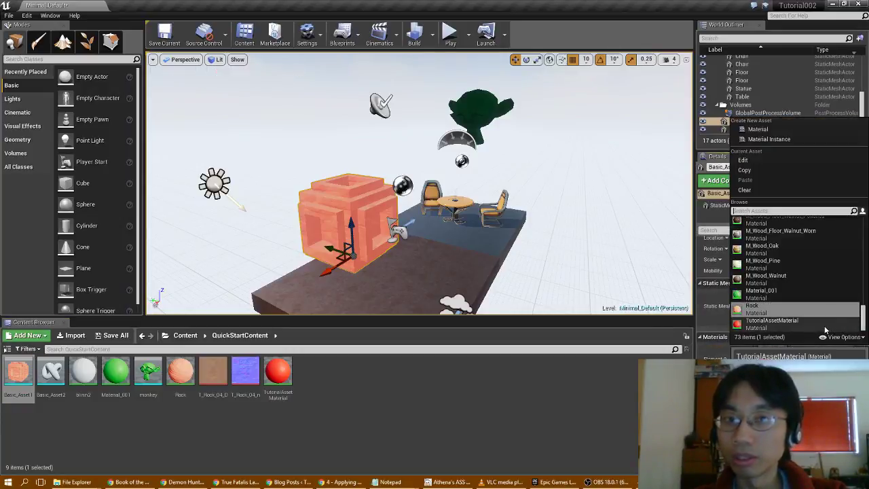
pyautogui.click(774, 322)
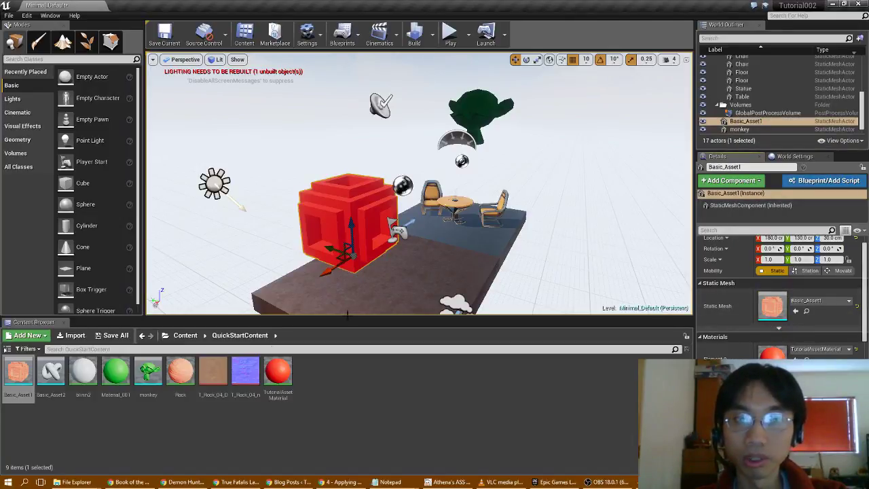
pyautogui.moveTo(180, 370)
pyautogui.mouseDown()
pyautogui.moveTo(341, 222)
pyautogui.moveTo(341, 229)
pyautogui.mouseUp()
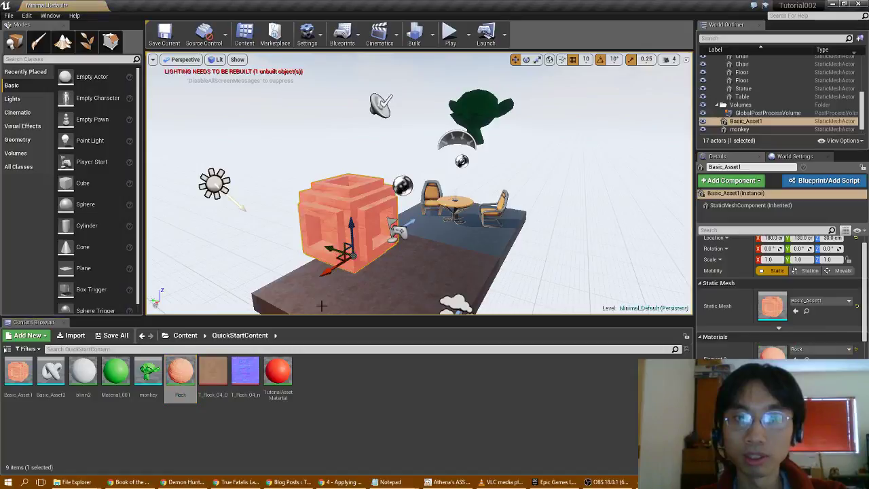
pyautogui.moveTo(183, 376); pyautogui.dragTo(489, 139)
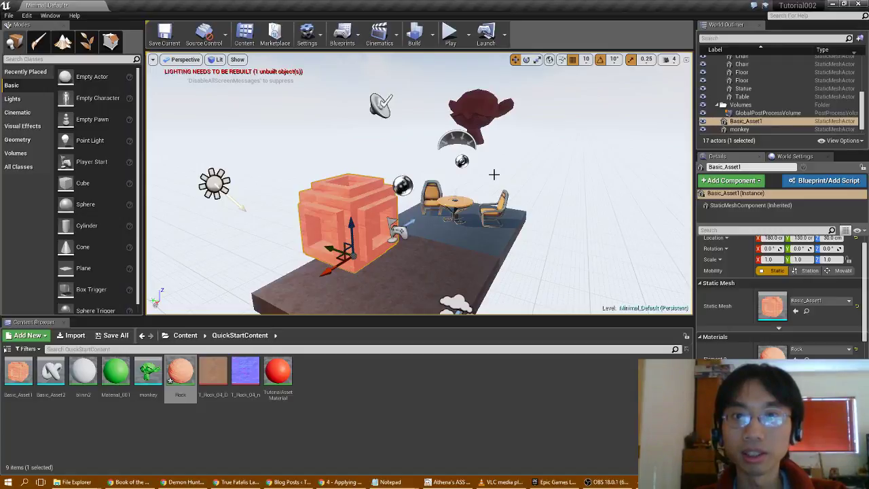
# Build the level's lighting, then go back to the Applying Materials documentation in Chrome.
pyautogui.moveTo(493, 174)
pyautogui.mouseDown(button='right')
pyautogui.moveTo(489, 136)
pyautogui.moveTo(489, 177)
pyautogui.mouseUp(button='right')
pyautogui.click(414, 34)
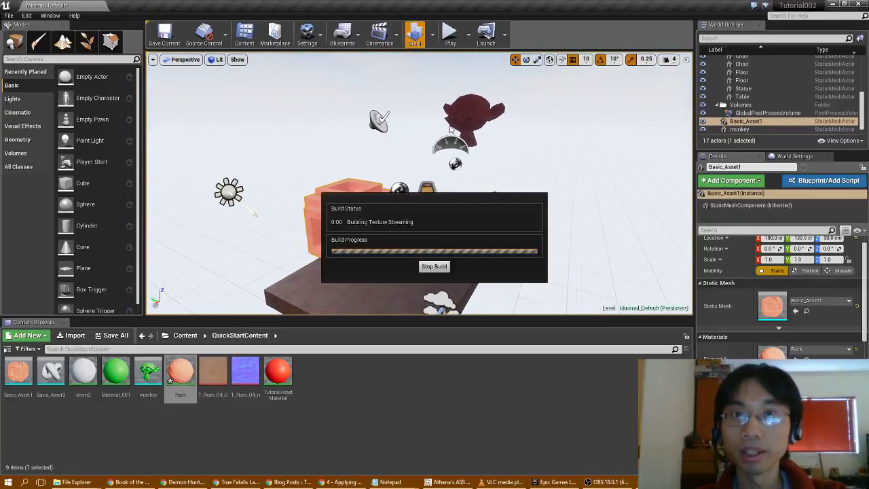
pyautogui.click(340, 482)
pyautogui.scroll(-2, 390, 410)
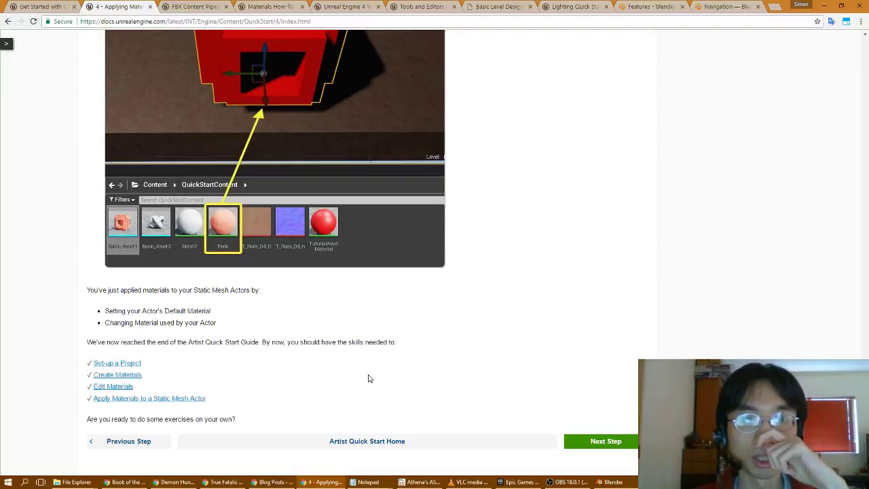
pyautogui.click(592, 440)
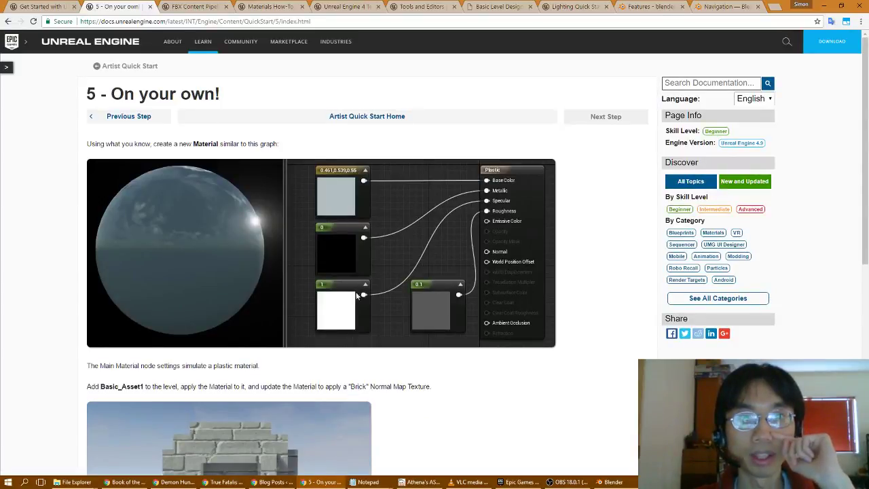
pyautogui.scroll(-2, 433, 319)
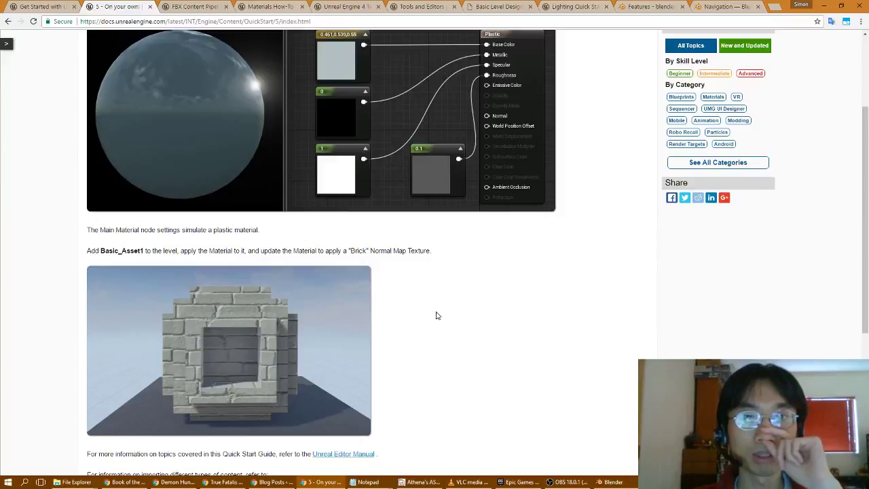
pyautogui.scroll(-1, 436, 316)
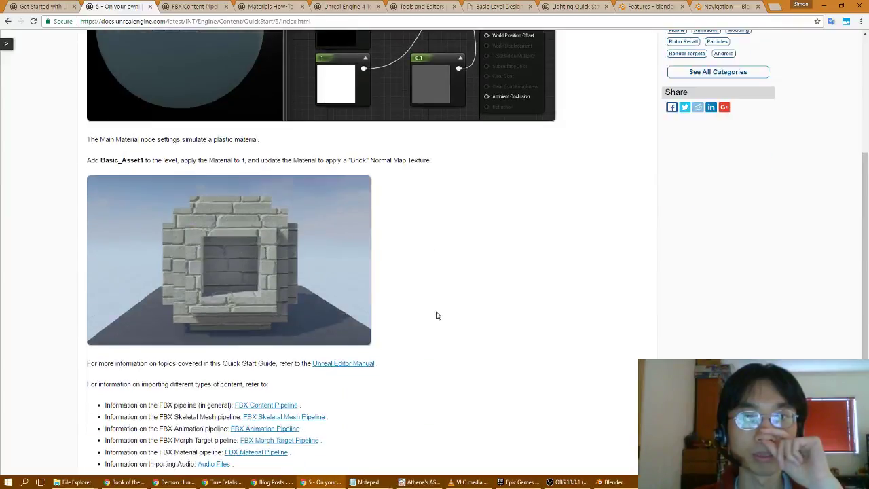
pyautogui.scroll(-1, 437, 316)
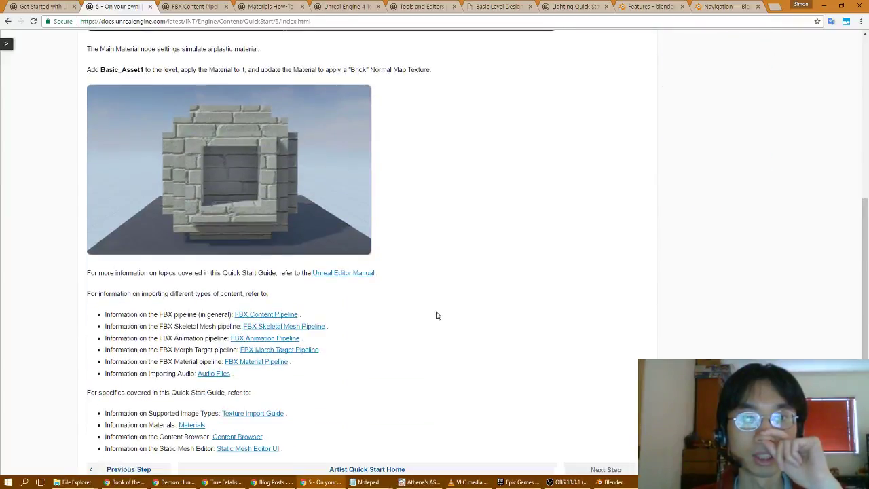
pyautogui.scroll(-1, 437, 316)
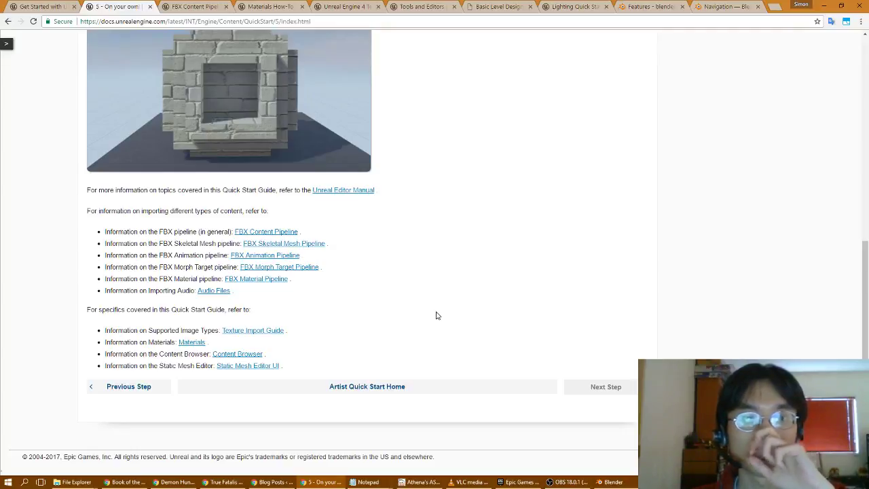
pyautogui.scroll(4, 437, 315)
pyautogui.scroll(1, 437, 316)
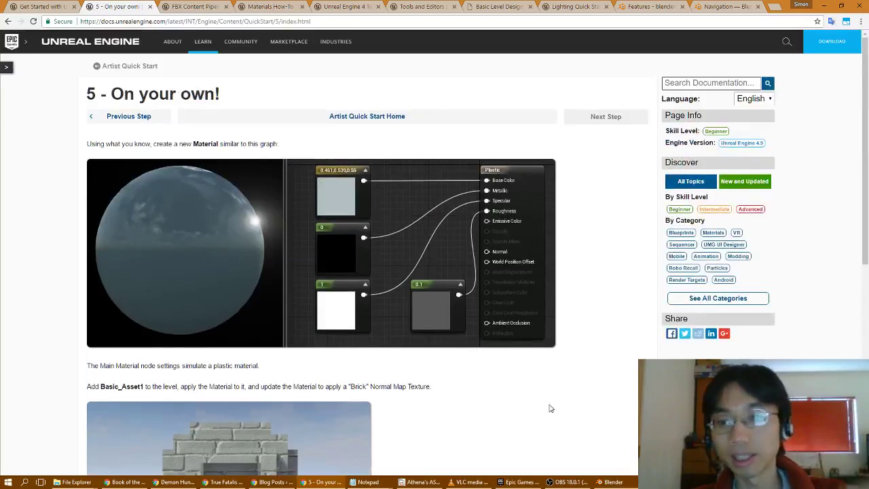
# Return to Unreal and review the Message Log warnings about Basic_Asset1's overlapping lightmap UVs.
pyautogui.hotkey('alt', 'Tab')
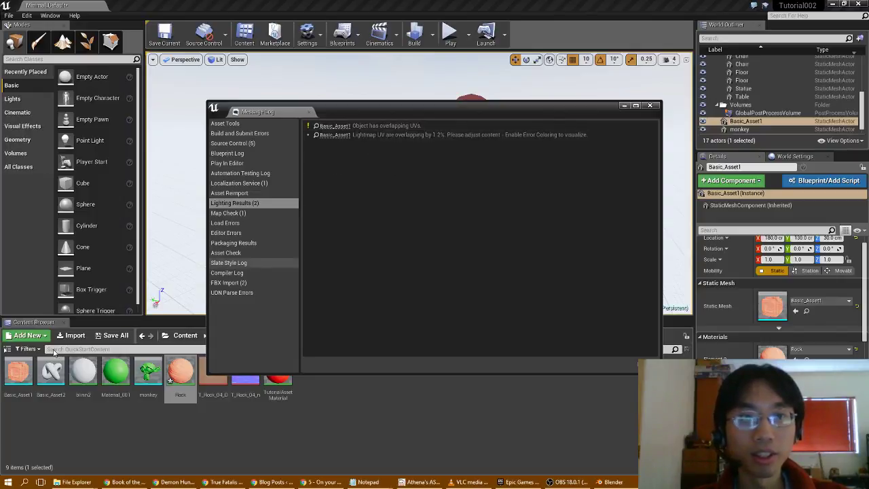
pyautogui.moveTo(15, 387)
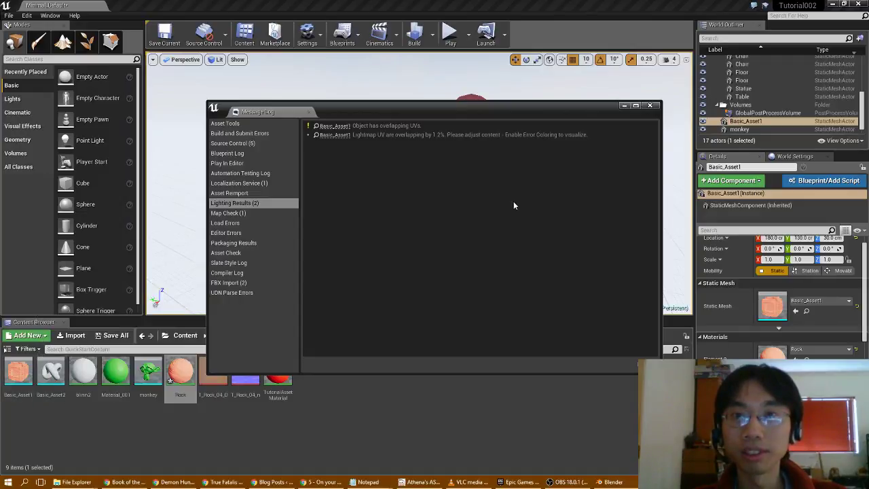
# Close the Message Log, save the Rock material and Minimal_Default level, and launch the standalone game.
pyautogui.click(650, 105)
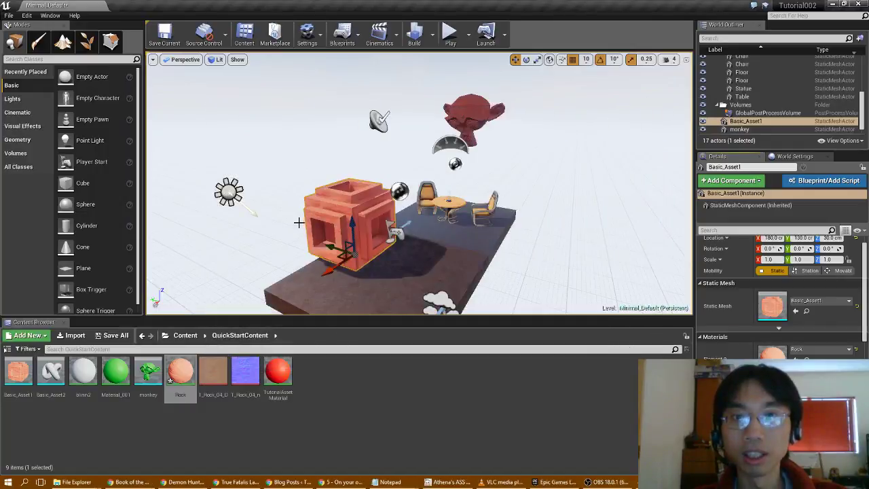
pyautogui.moveTo(285, 223); pyautogui.dragTo(319, 203)
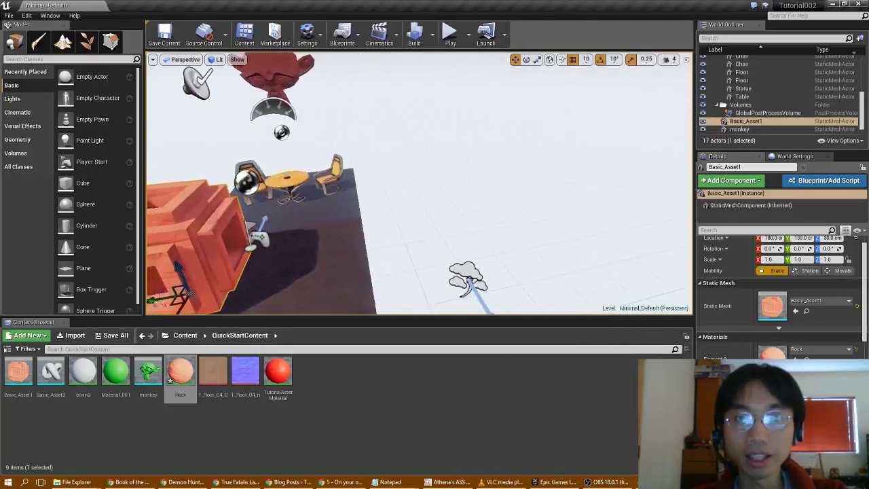
pyautogui.moveTo(319, 204)
pyautogui.mouseDown()
pyautogui.moveTo(380, 204)
pyautogui.moveTo(290, 222)
pyautogui.mouseUp()
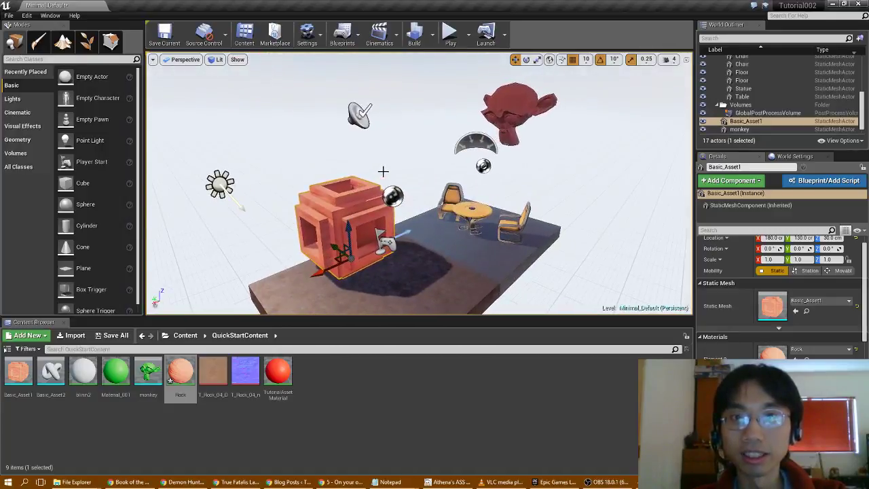
pyautogui.click(486, 34)
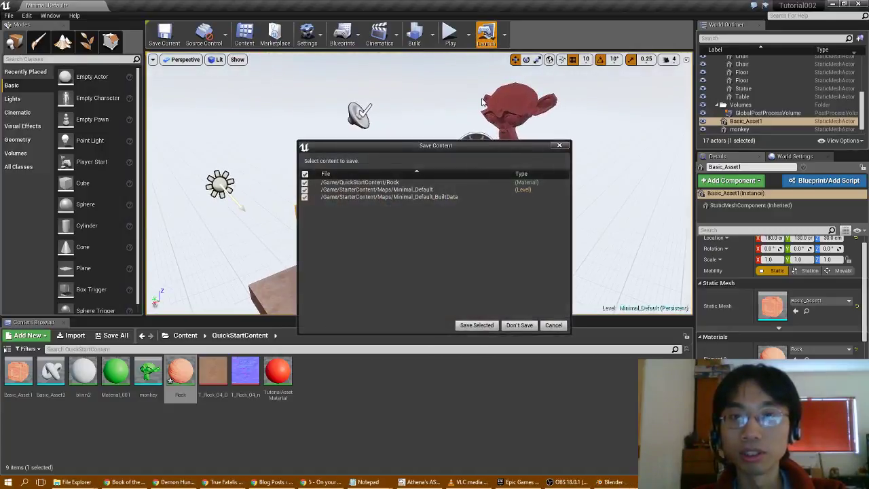
pyautogui.click(477, 326)
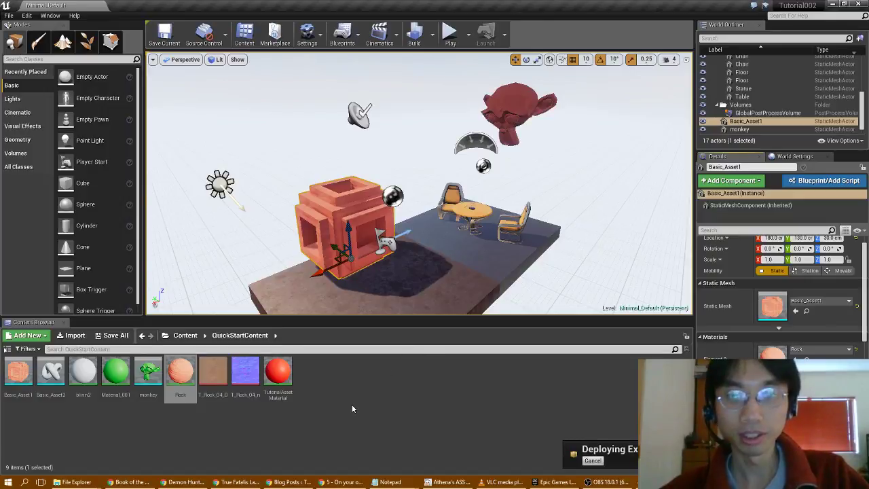
# Skim the '5 - On your own!' quick start page in Chrome and close its tab.
pyautogui.click(342, 482)
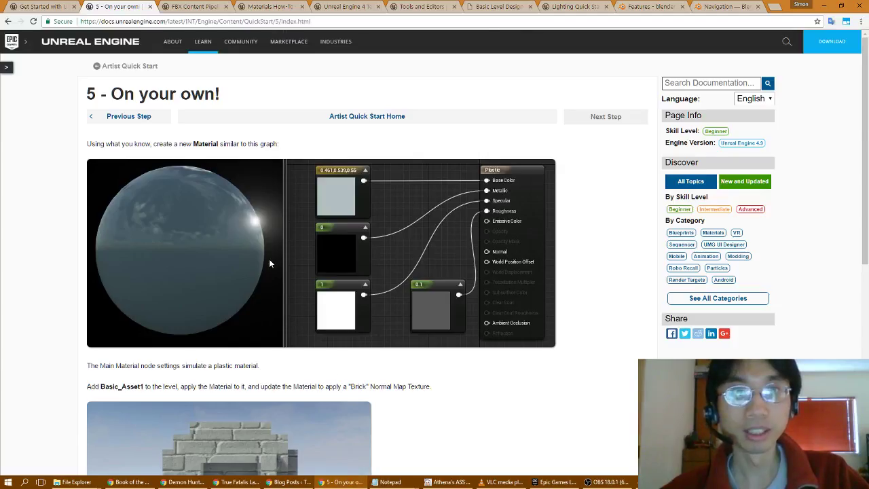
pyautogui.scroll(-5, 269, 259)
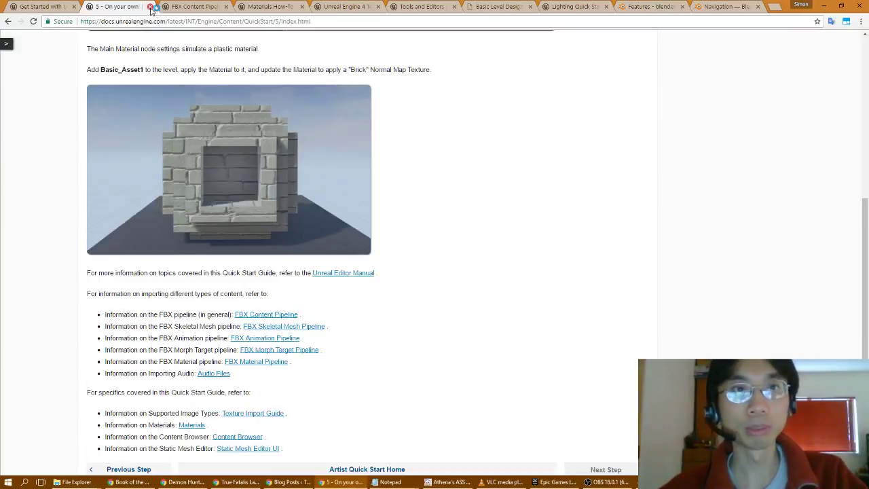
pyautogui.click(150, 7)
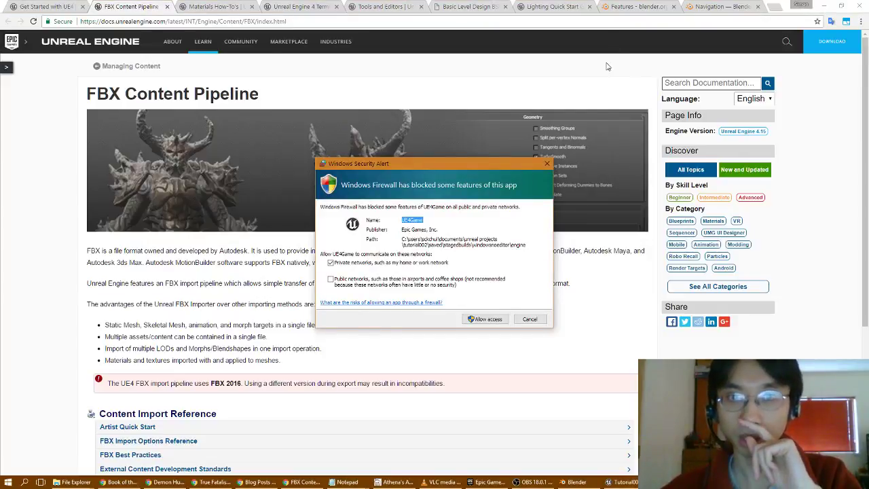
# Allow UE4Game through the firewall, walk around the level, open FBX Best Practices, then quit the game.
pyautogui.click(481, 320)
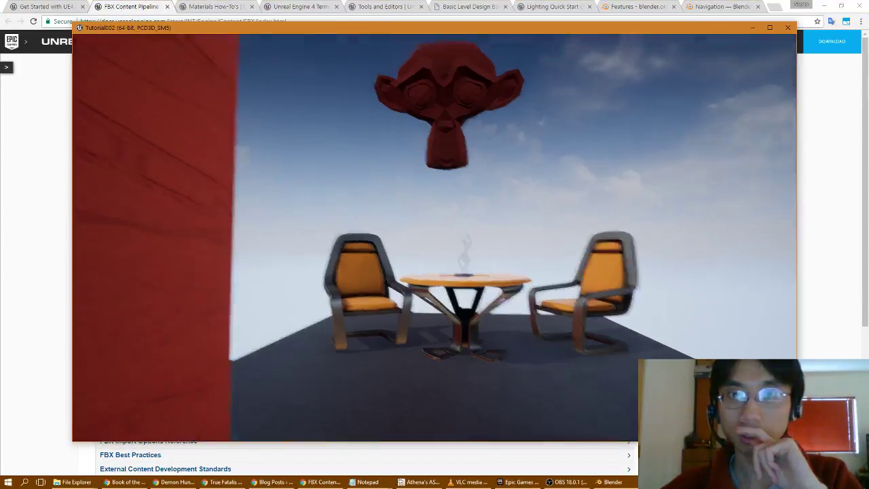
pyautogui.press('w')
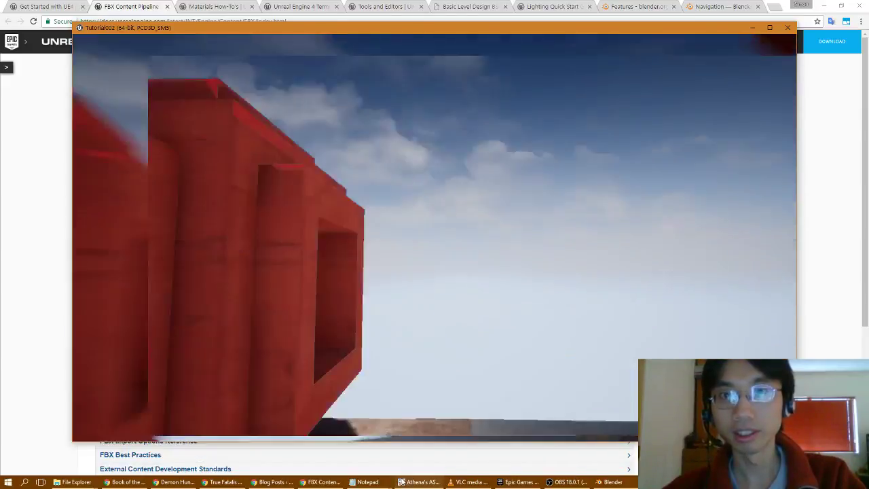
pyautogui.moveTo(366, 482)
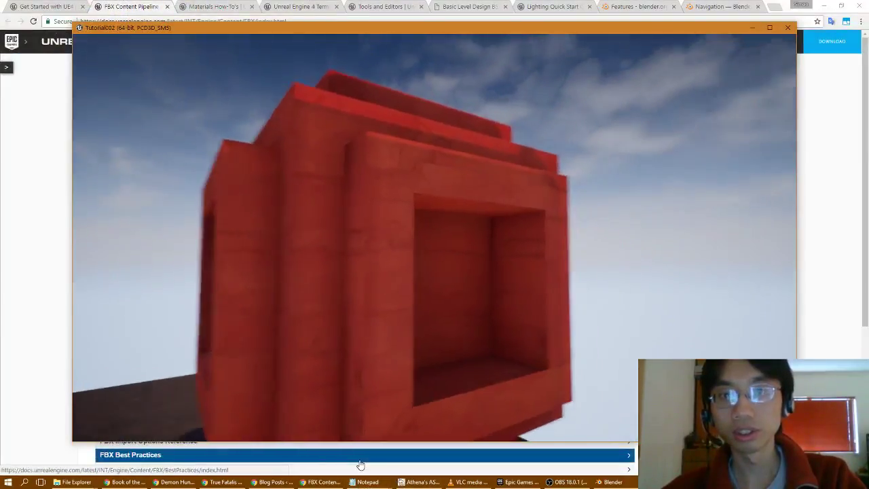
pyautogui.click(360, 462)
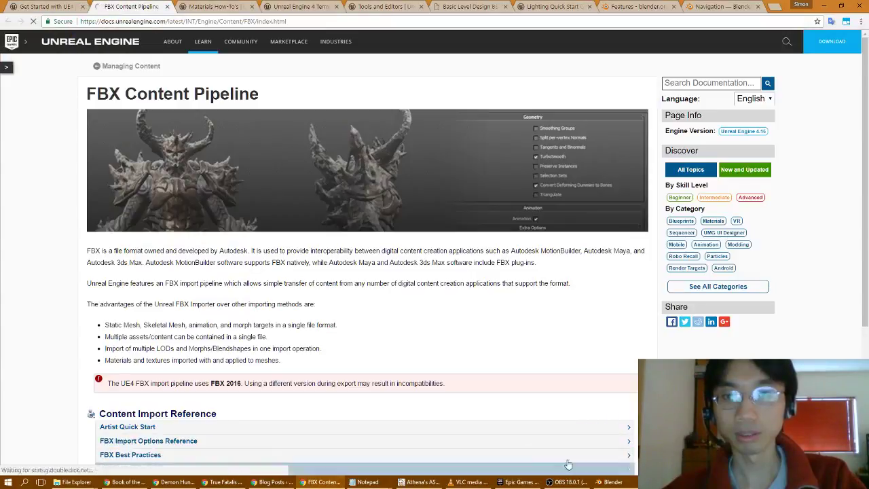
pyautogui.hotkey('alt', 'Tab')
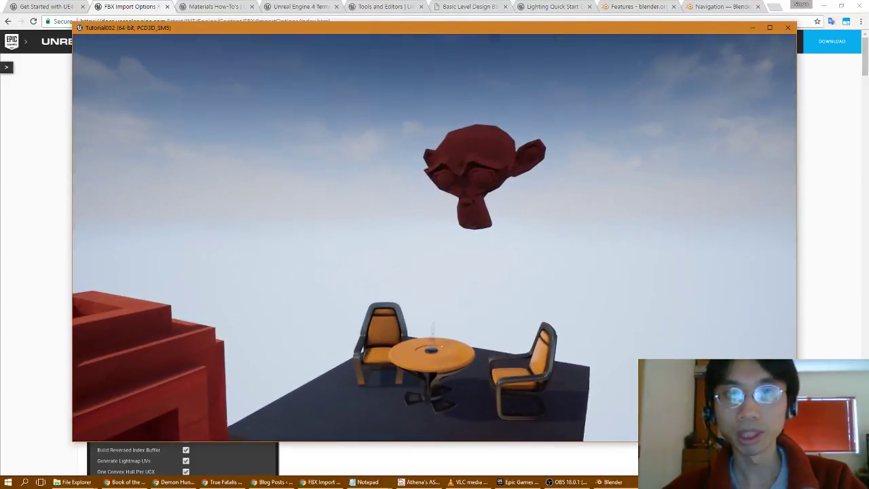
pyautogui.press('Escape')
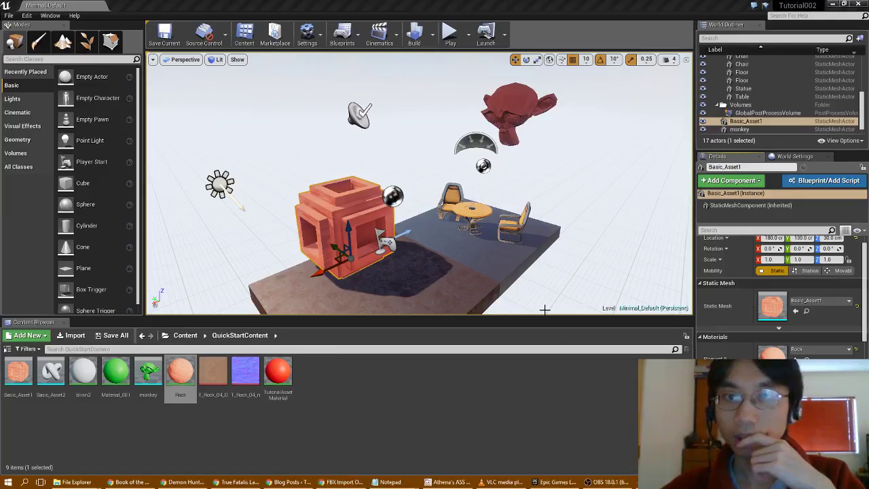
# Delete the monkey actor from the level and select the monkey asset in the Content Browser.
pyautogui.click(509, 103)
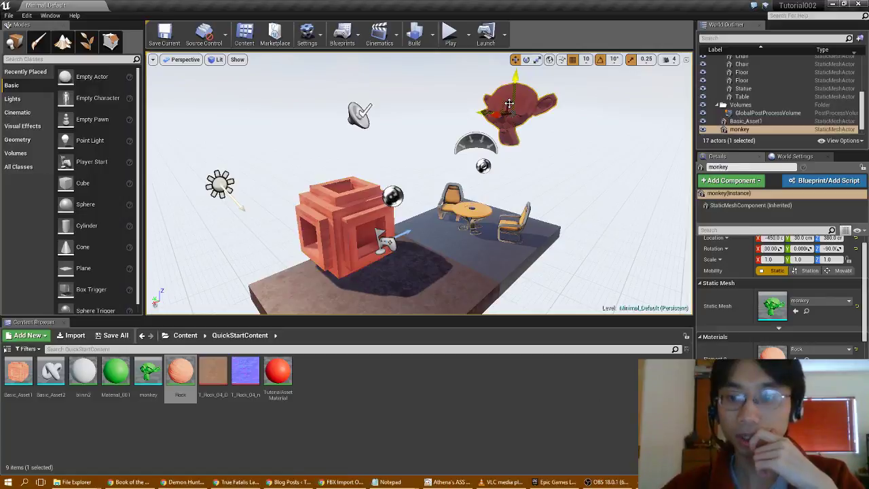
pyautogui.press('Delete')
pyautogui.click(153, 374)
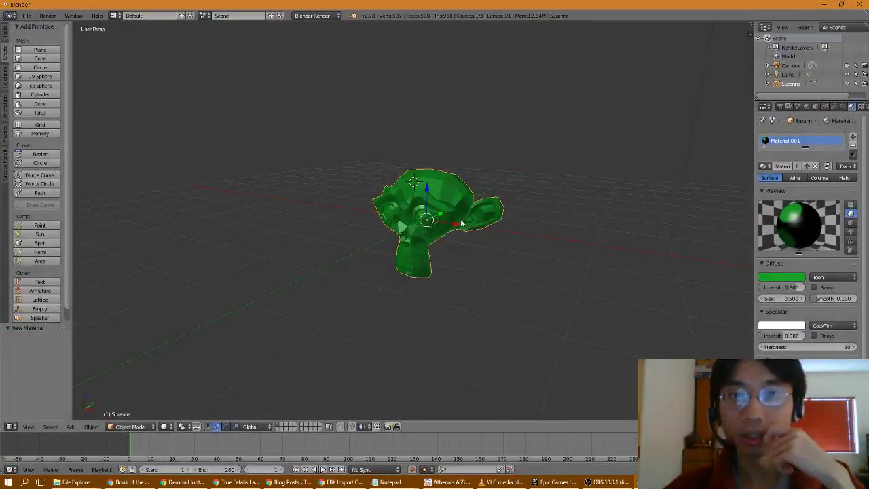
# Start an FBX export in Blender targeting the existing monkey.fbx in the ue4assets folder.
pyautogui.click(27, 16)
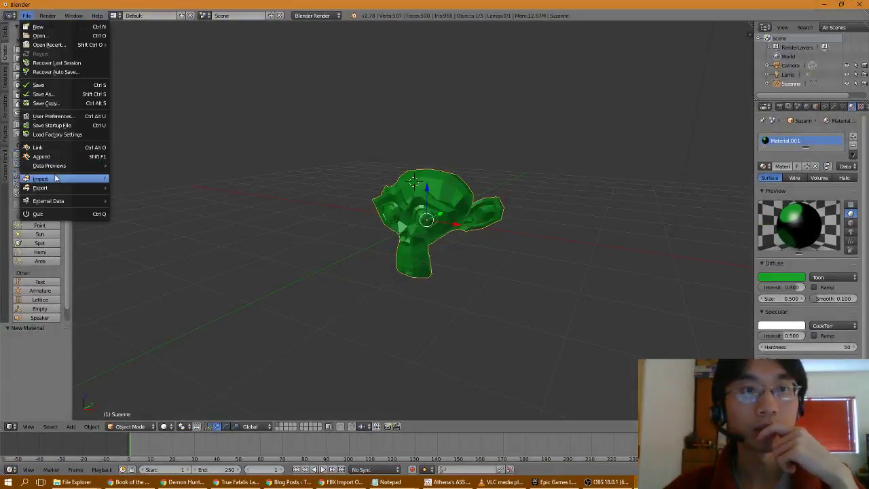
pyautogui.moveTo(59, 187)
pyautogui.click(147, 216)
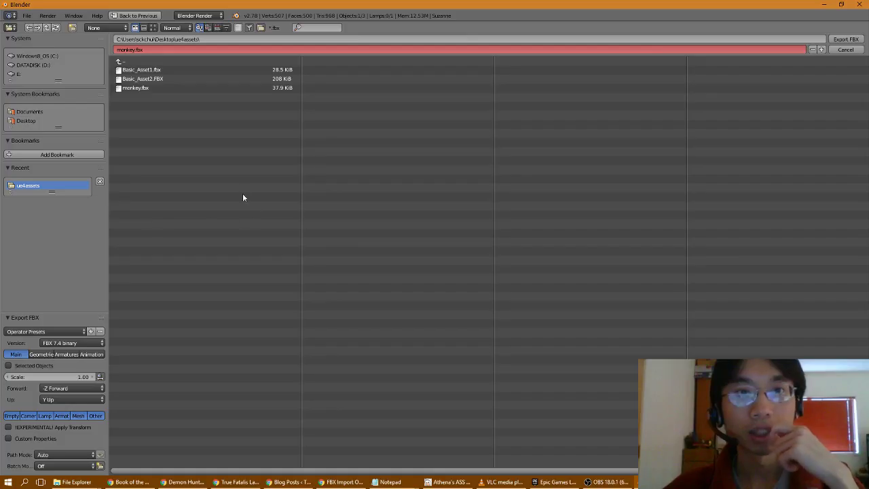
pyautogui.click(144, 87)
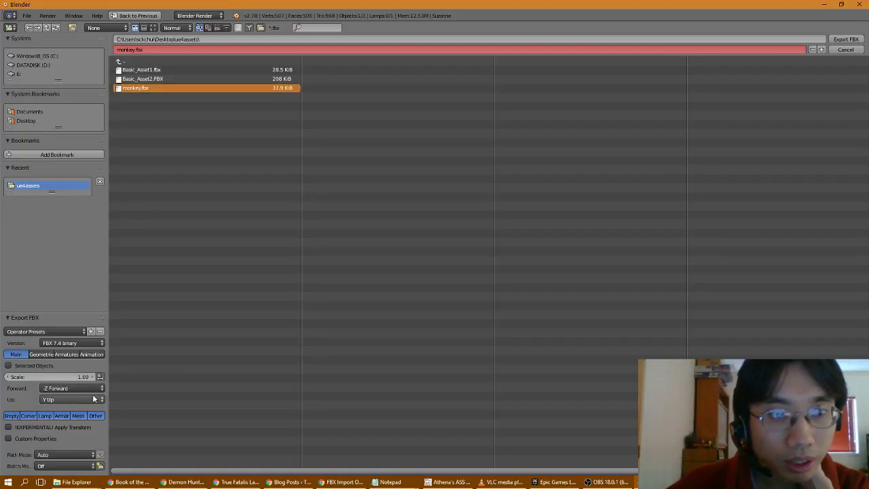
# Keep the Forward axis unchanged and limit the export to Mesh objects only.
pyautogui.keyDown('ctrl'); pyautogui.scroll(-3, 101, 392); pyautogui.keyUp('ctrl')
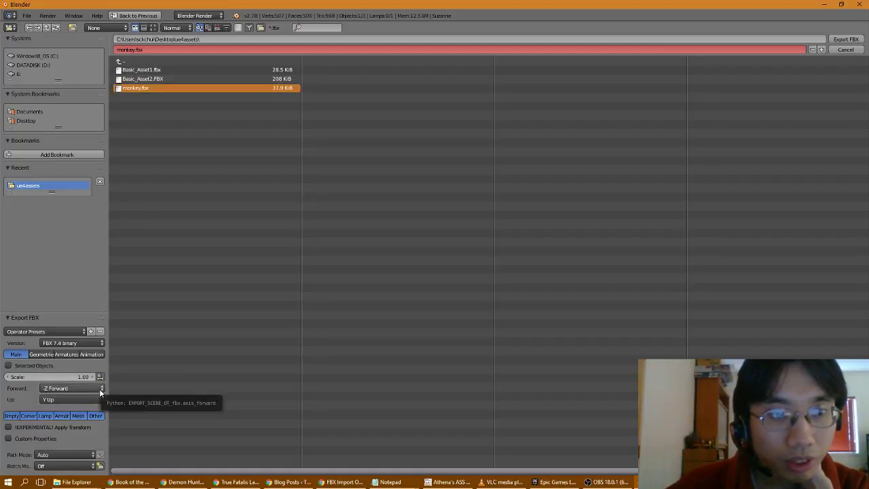
pyautogui.click(101, 393)
pyautogui.click(100, 389)
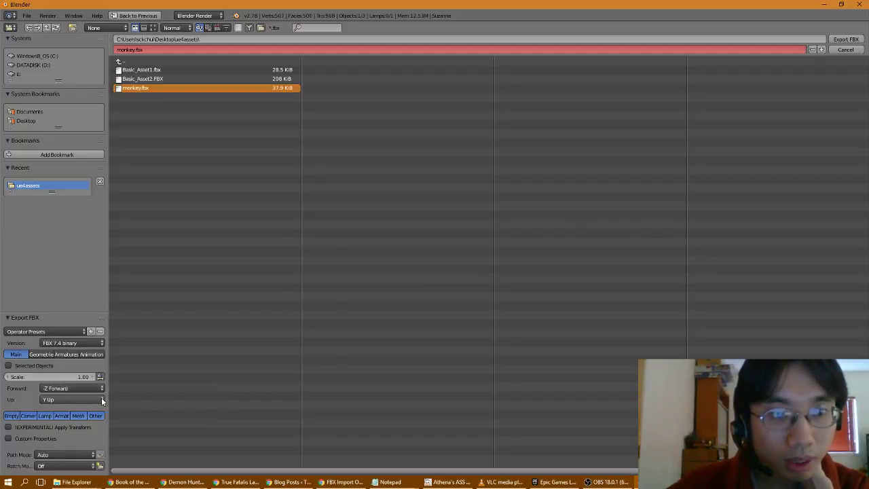
pyautogui.click(18, 417)
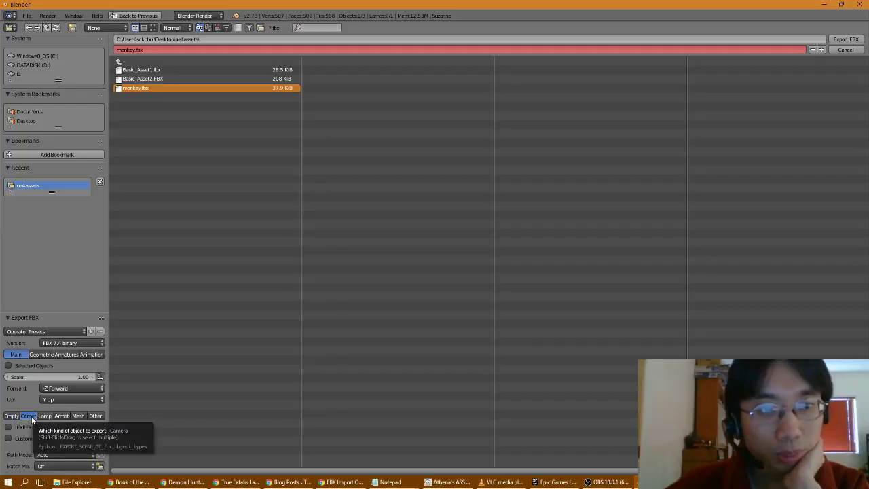
pyautogui.click(45, 417)
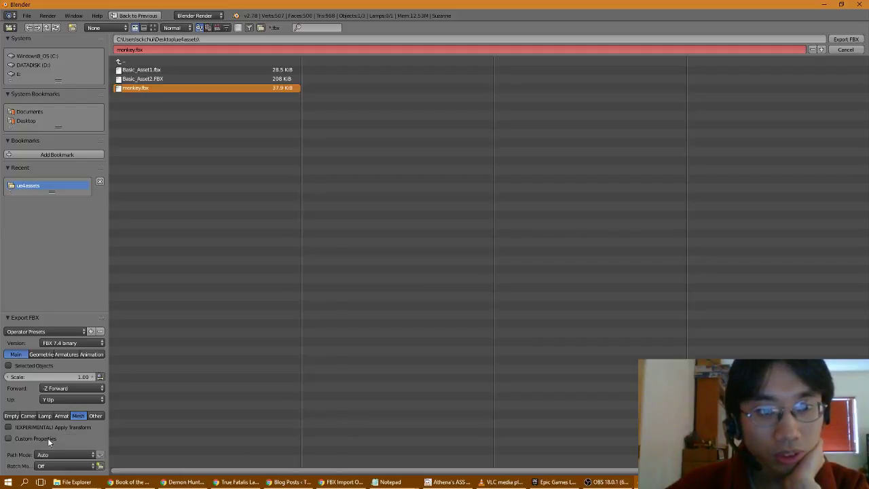
# Set the FBX geometry smoothing option to Face.
pyautogui.click(40, 355)
pyautogui.click(97, 378)
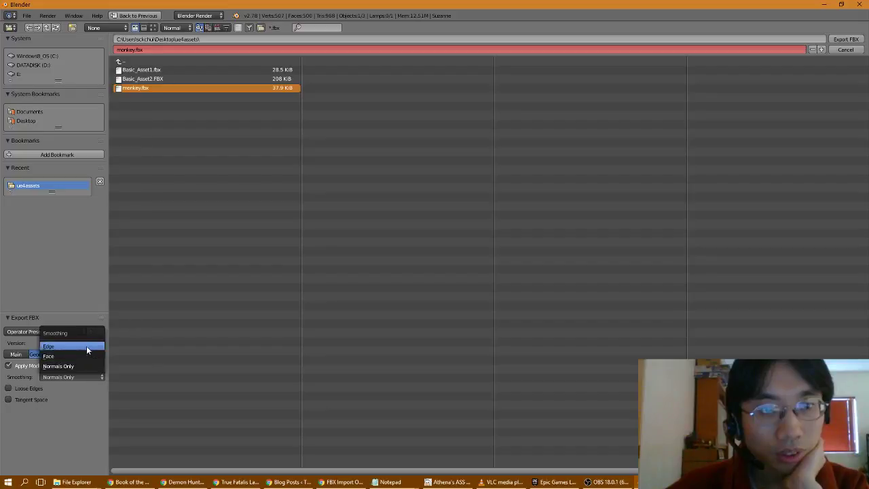
pyautogui.click(86, 354)
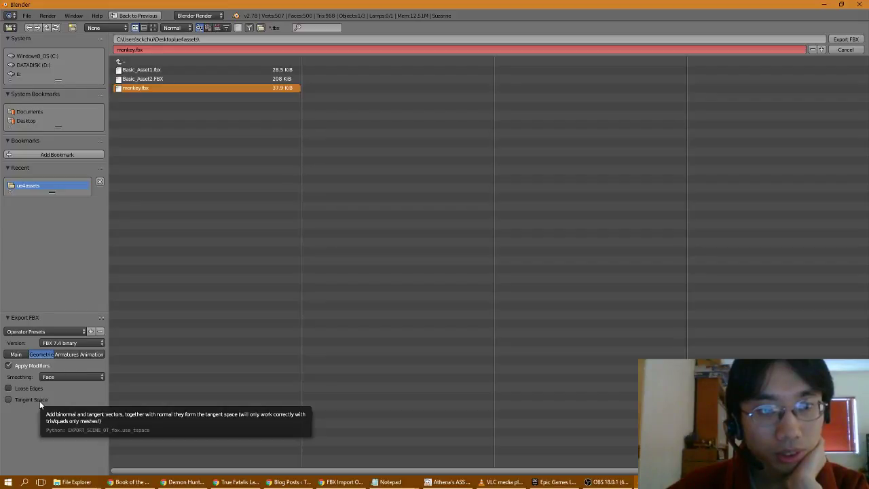
# Turn off All Actions and Force Start/End Keying, then export to monkey.fbx.
pyautogui.click(65, 355)
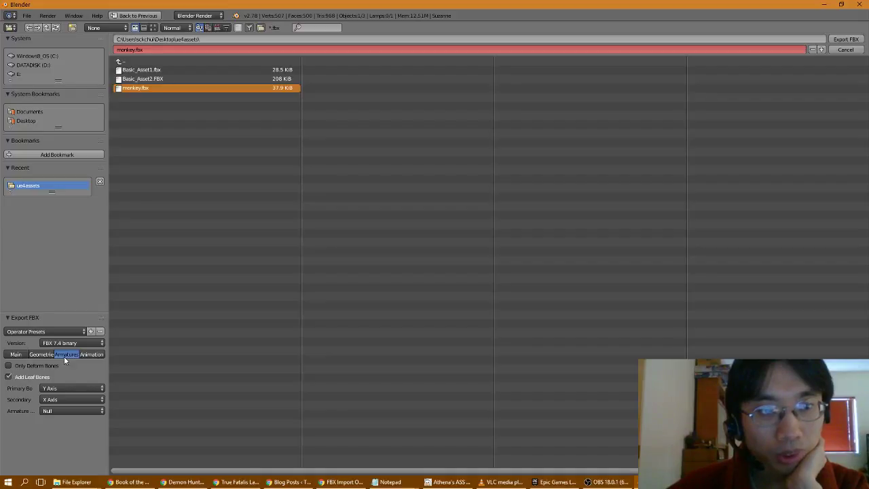
pyautogui.click(91, 354)
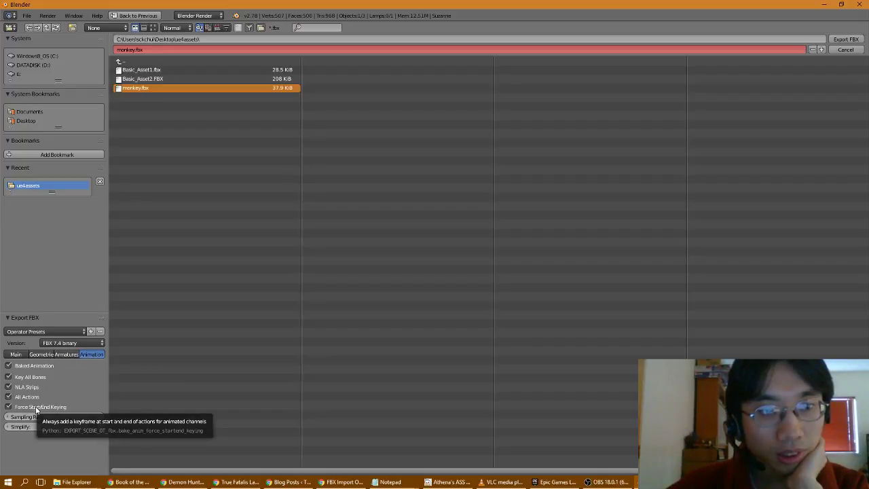
pyautogui.moveTo(34, 406); pyautogui.dragTo(31, 391)
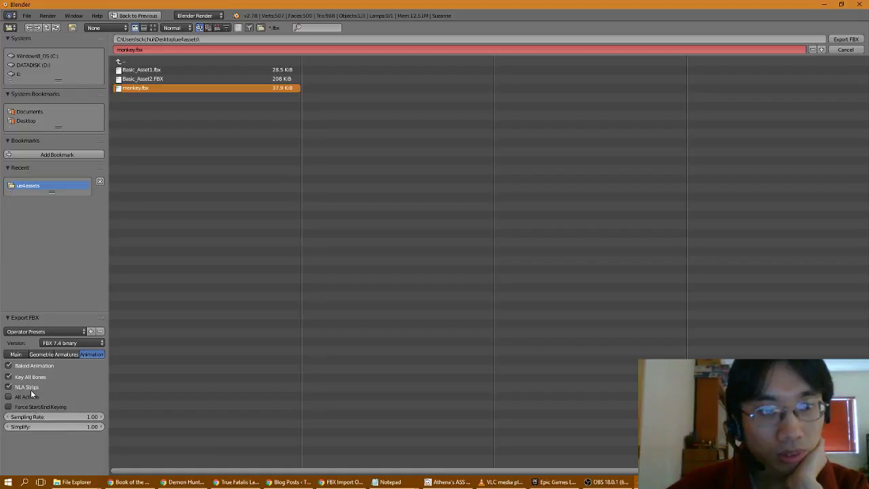
pyautogui.click(67, 354)
pyautogui.click(43, 354)
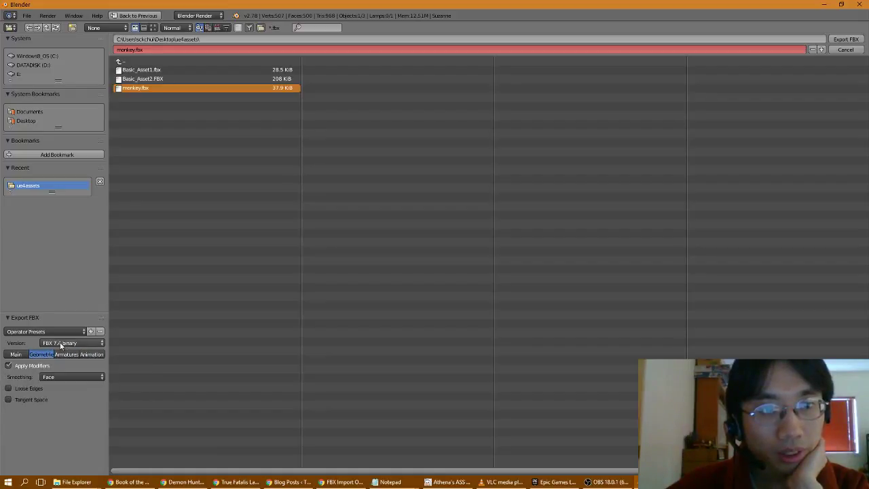
pyautogui.click(83, 332)
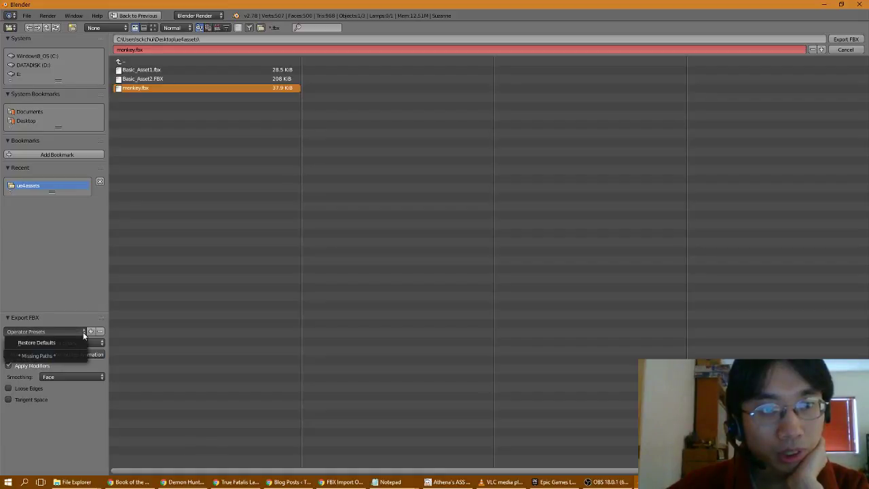
pyautogui.click(83, 332)
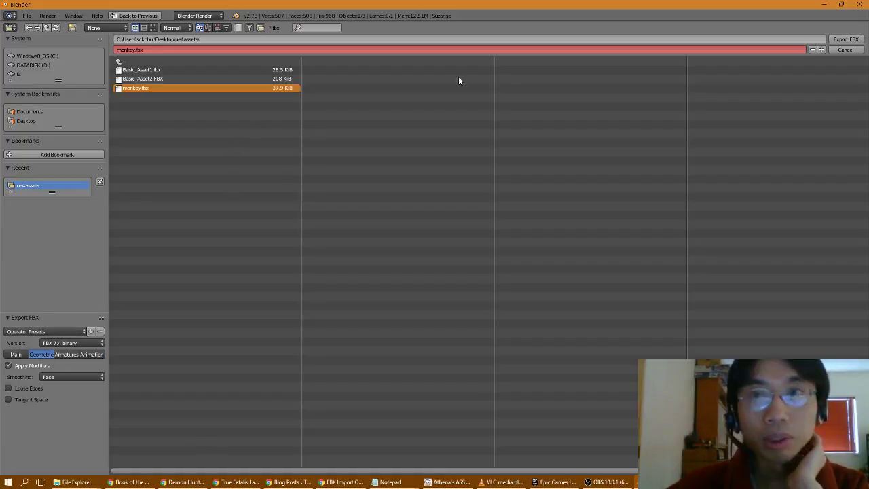
pyautogui.click(851, 41)
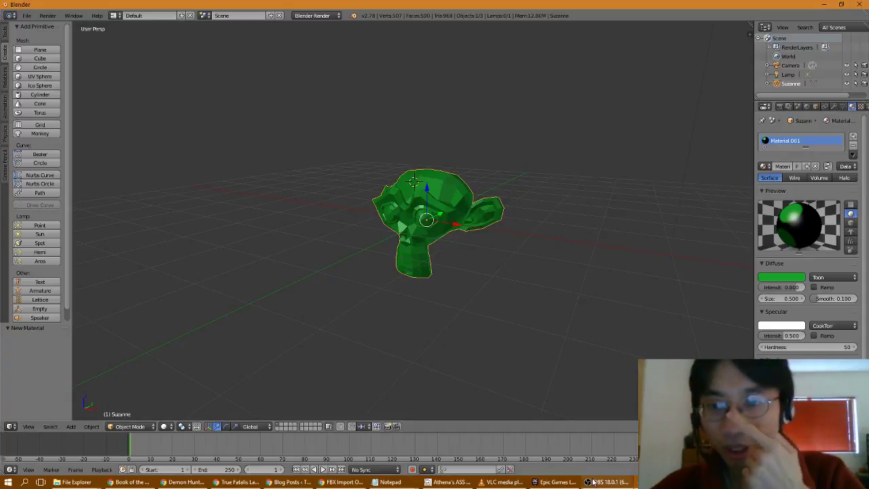
# Reimport the monkey asset in the Content Browser from the updated monkey.fbx.
pyautogui.click(561, 482)
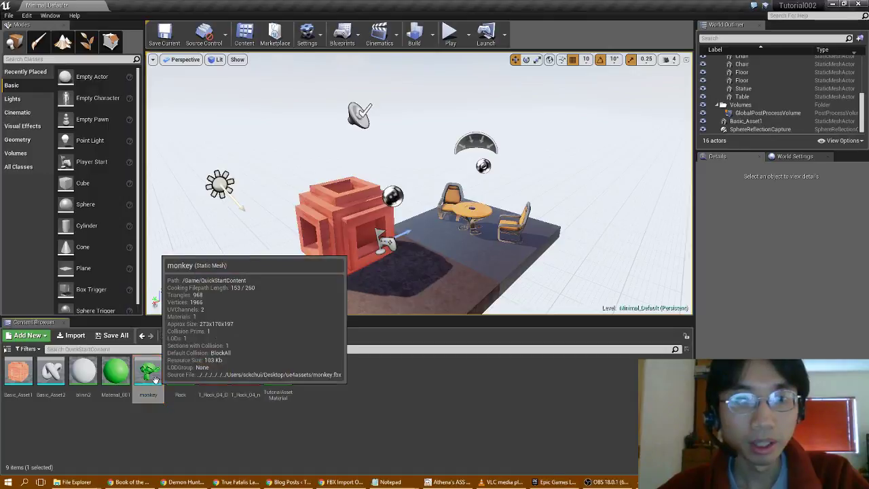
pyautogui.rightClick(152, 375)
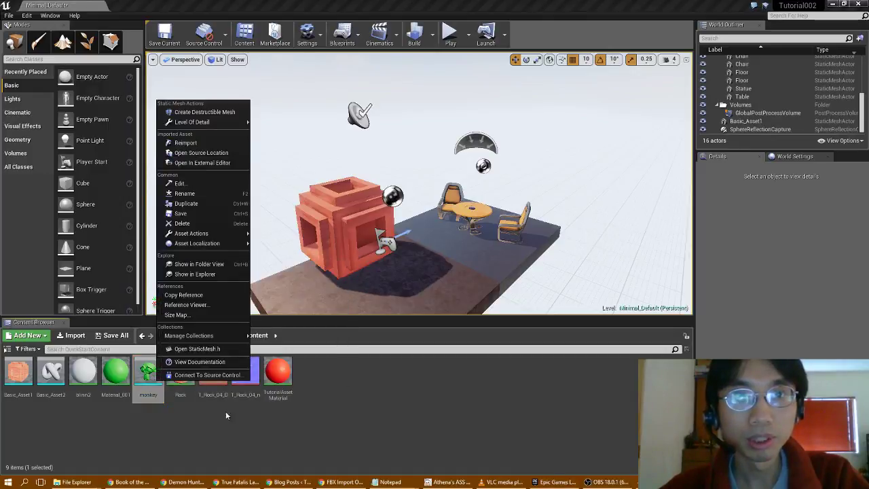
pyautogui.moveTo(226, 235)
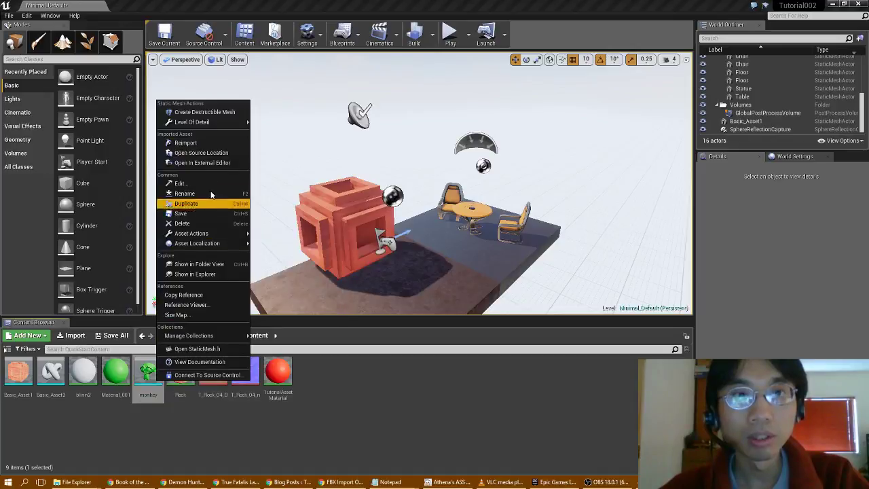
pyautogui.click(208, 144)
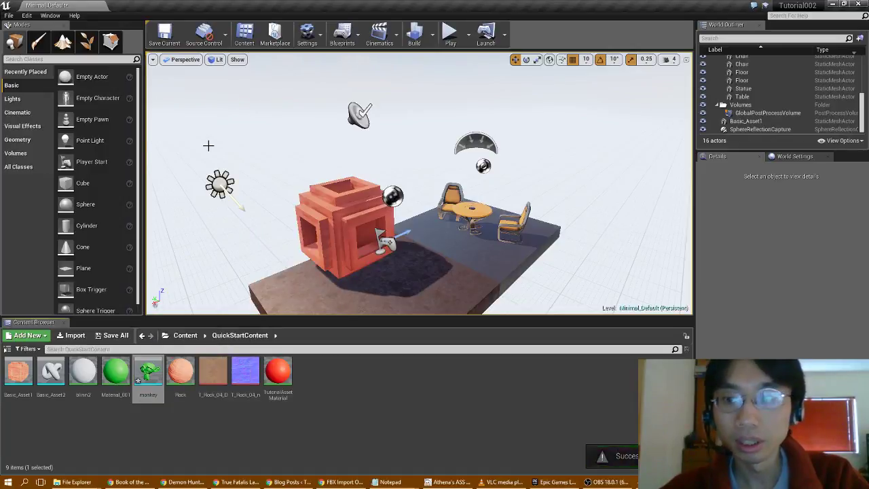
# Save the monkey mesh and level, then place the monkey in the level at X 10, Y -310.
pyautogui.click(112, 336)
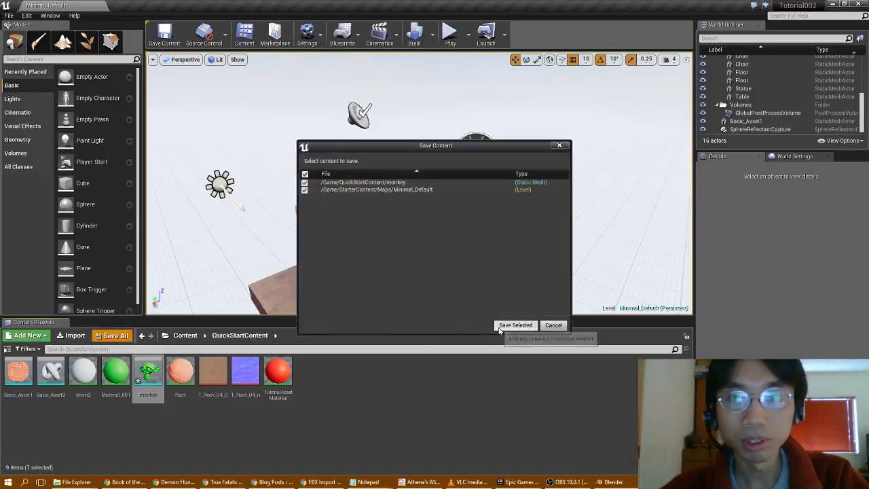
pyautogui.click(514, 323)
pyautogui.moveTo(148, 371); pyautogui.dragTo(557, 161)
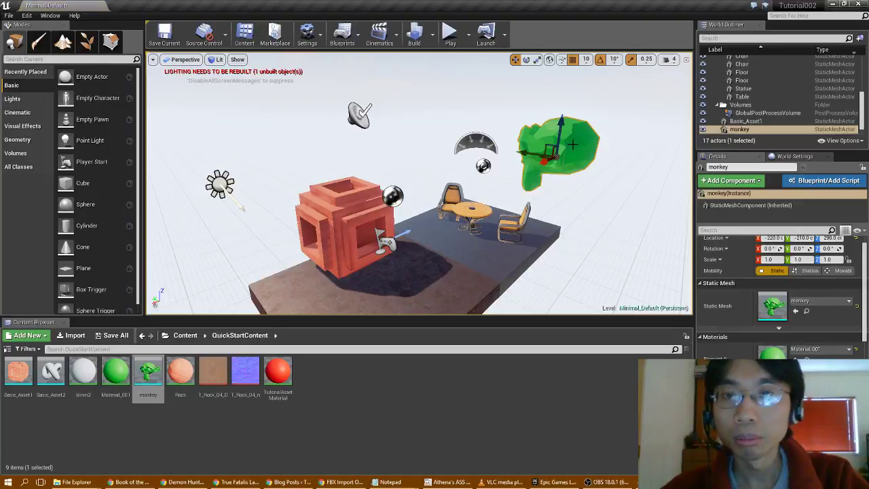
pyautogui.moveTo(545, 161); pyautogui.dragTo(476, 229)
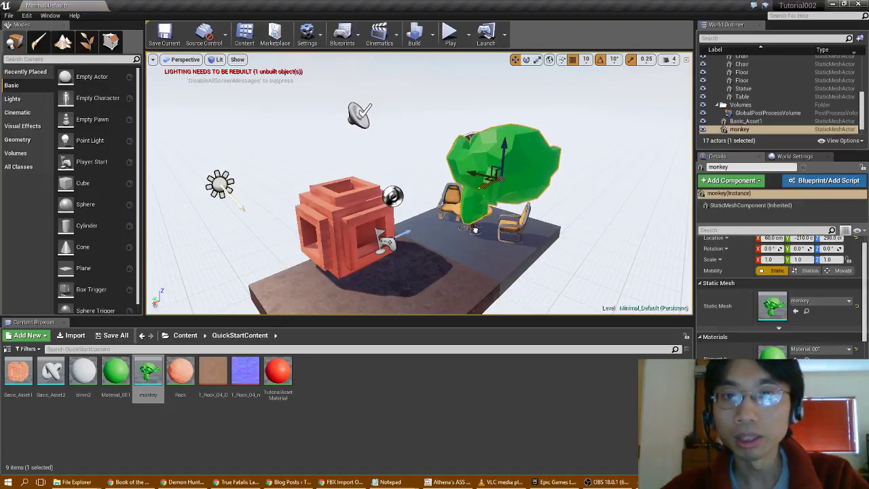
pyautogui.moveTo(320, 136); pyautogui.dragTo(322, 133, button='right')
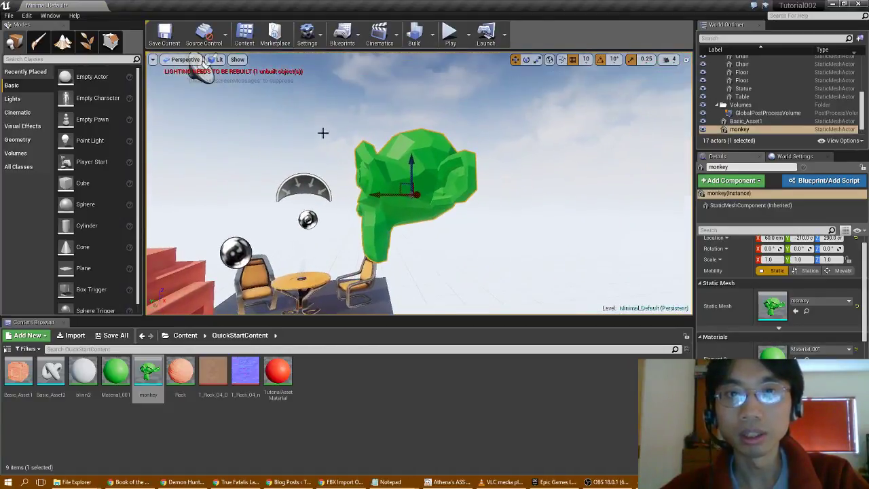
pyautogui.moveTo(375, 195)
pyautogui.mouseDown()
pyautogui.moveTo(487, 199)
pyautogui.moveTo(392, 265)
pyautogui.mouseUp()
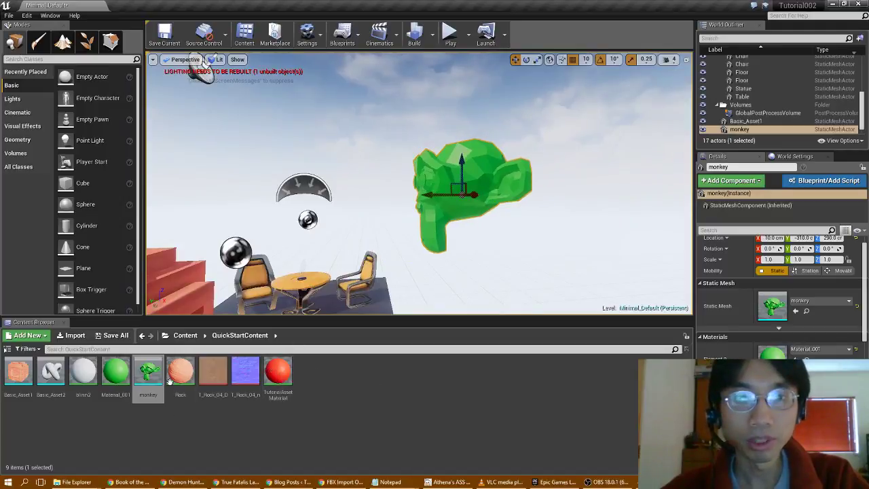
pyautogui.moveTo(180, 372)
pyautogui.mouseDown()
pyautogui.moveTo(412, 222)
pyautogui.moveTo(477, 205)
pyautogui.mouseUp()
# Apply the Rock material to the monkey and frame the view on it.
pyautogui.moveTo(401, 237); pyautogui.dragTo(401, 237, button='right')
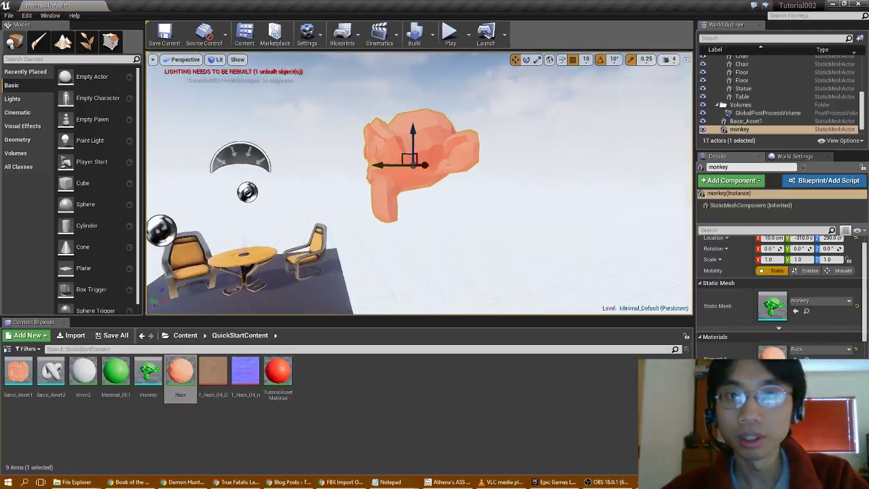
pyautogui.press('f')
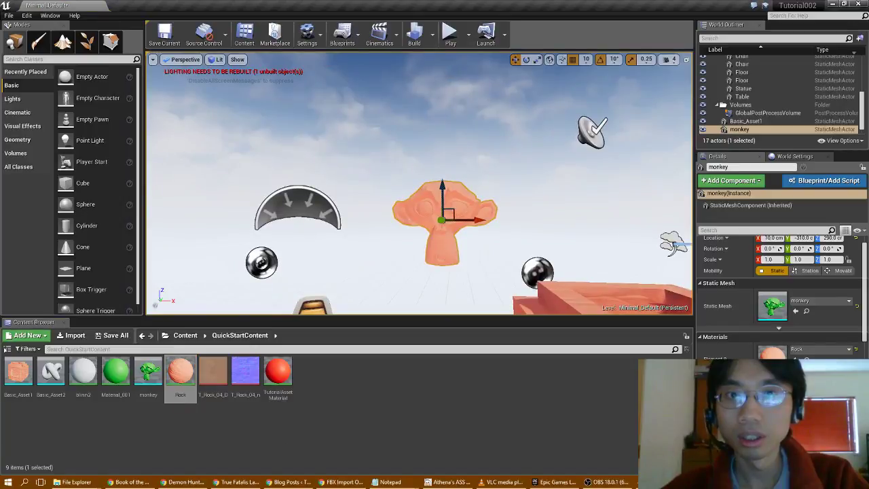
pyautogui.moveTo(419, 203); pyautogui.dragTo(420, 204, button='right')
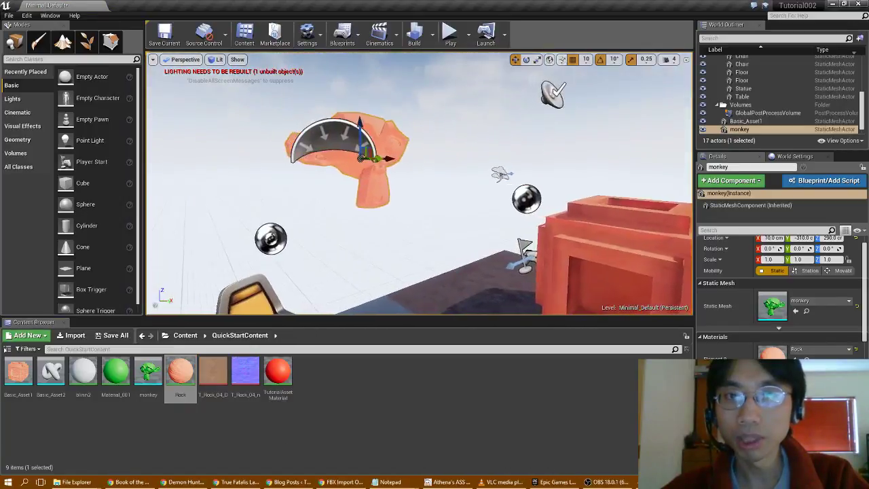
# Build the level lighting, then close the Message Log listing Basic_Asset1's overlapping-UV warnings.
pyautogui.click(415, 34)
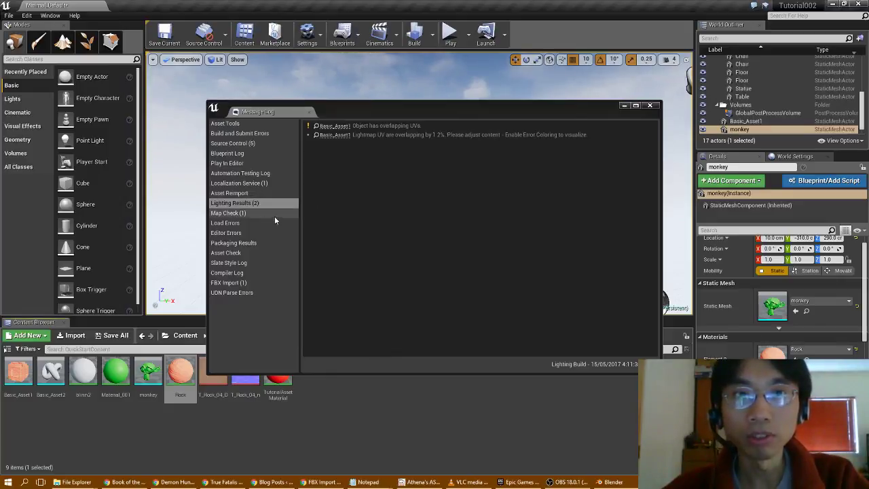
pyautogui.click(649, 105)
pyautogui.scroll(-5, 415, 225)
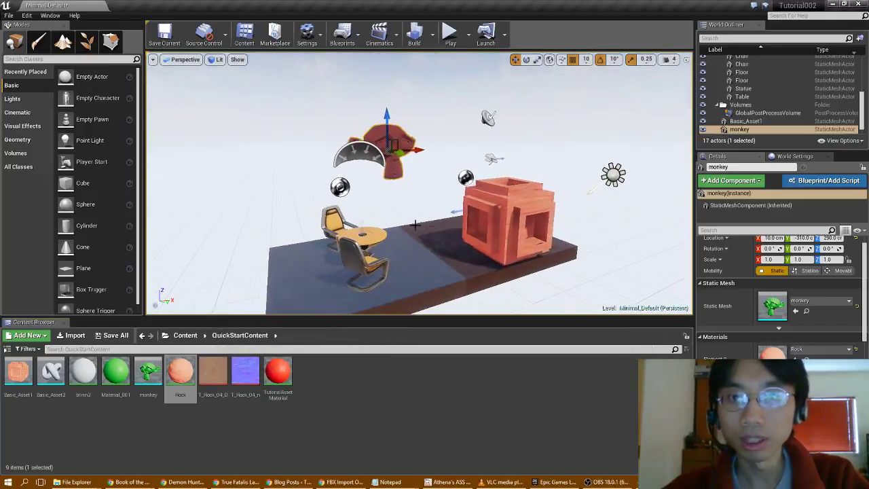
# Move the rock cube Basic_Asset1 with its gizmo to Y 150 and Z 50.
pyautogui.click(509, 224)
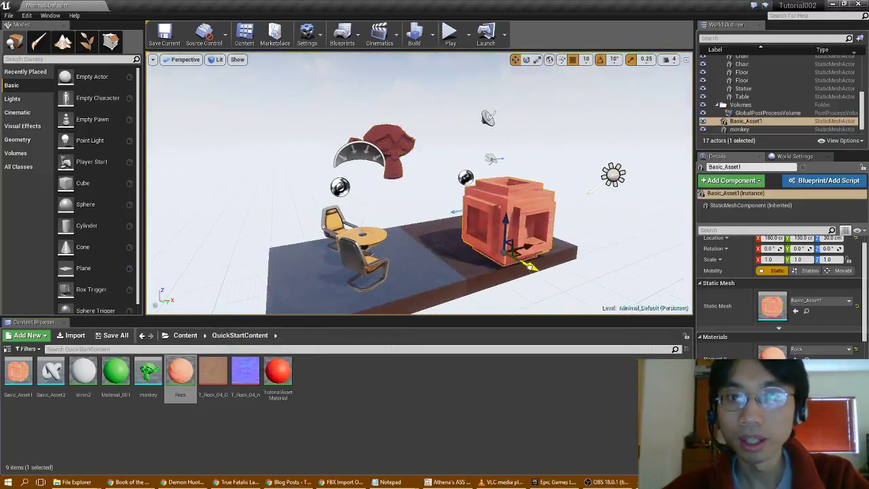
pyautogui.moveTo(530, 267); pyautogui.dragTo(543, 274)
pyautogui.moveTo(518, 226); pyautogui.dragTo(518, 222)
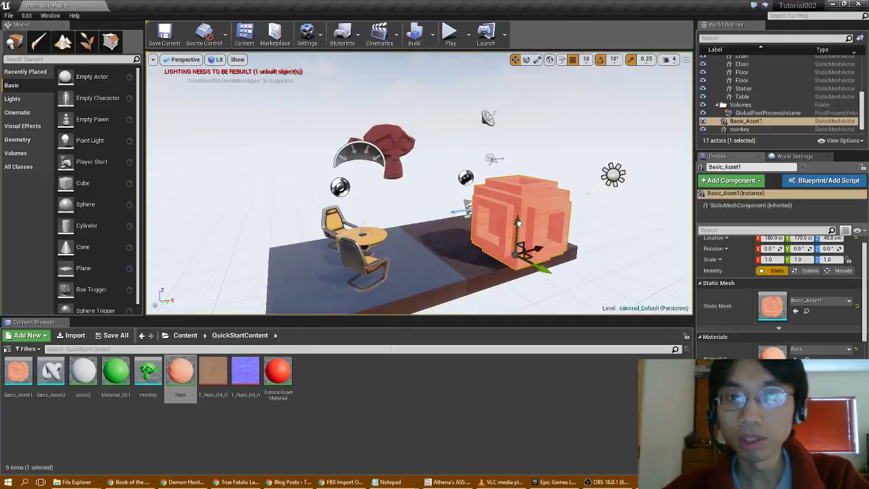
pyautogui.moveTo(546, 270); pyautogui.dragTo(553, 273)
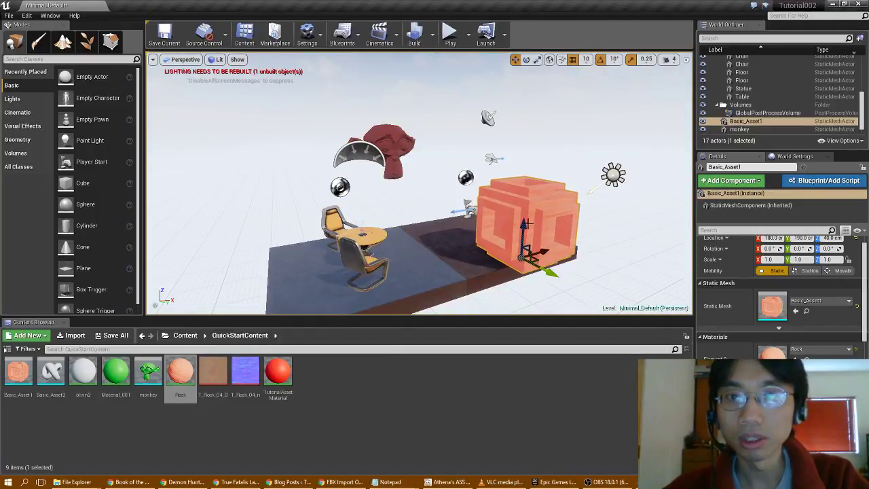
pyautogui.moveTo(525, 226); pyautogui.dragTo(525, 224)
# Frame the rock cube, pull the view back, and rebuild the level lighting.
pyautogui.press('f')
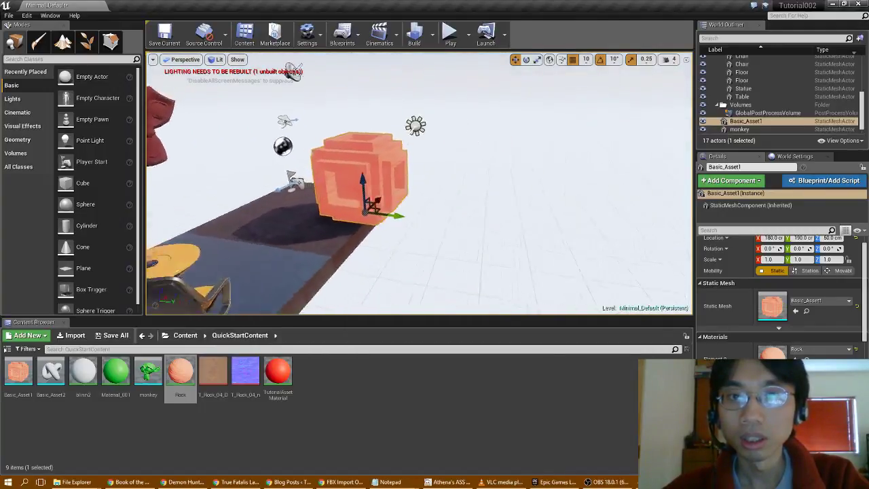
pyautogui.keyDown('alt'); pyautogui.moveTo(419, 183); pyautogui.dragTo(286, 183); pyautogui.keyUp('alt')
pyautogui.keyDown('alt'); pyautogui.moveTo(411, 195); pyautogui.dragTo(415, 199); pyautogui.keyUp('alt')
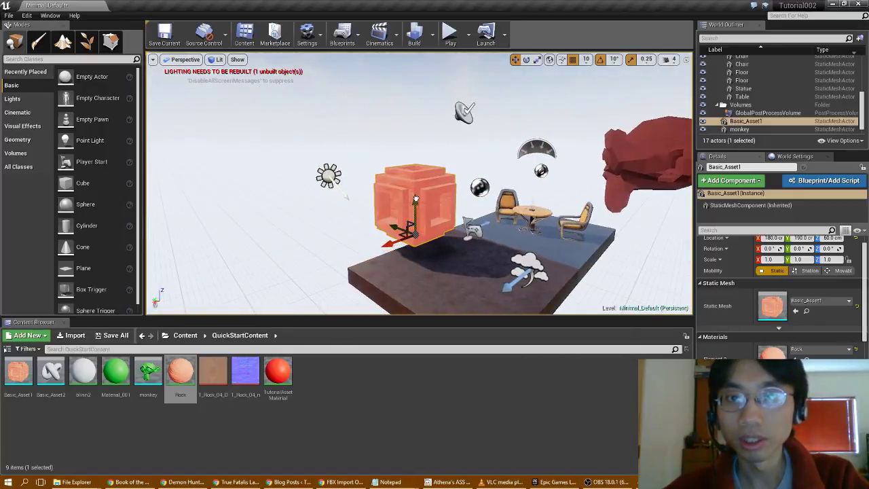
pyautogui.click(414, 34)
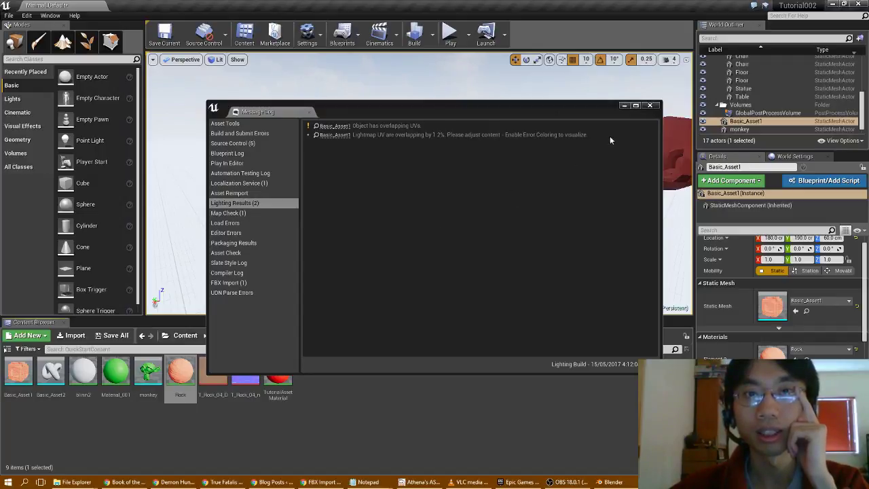
# Apply the Rock material to the monkey in the level.
pyautogui.click(652, 106)
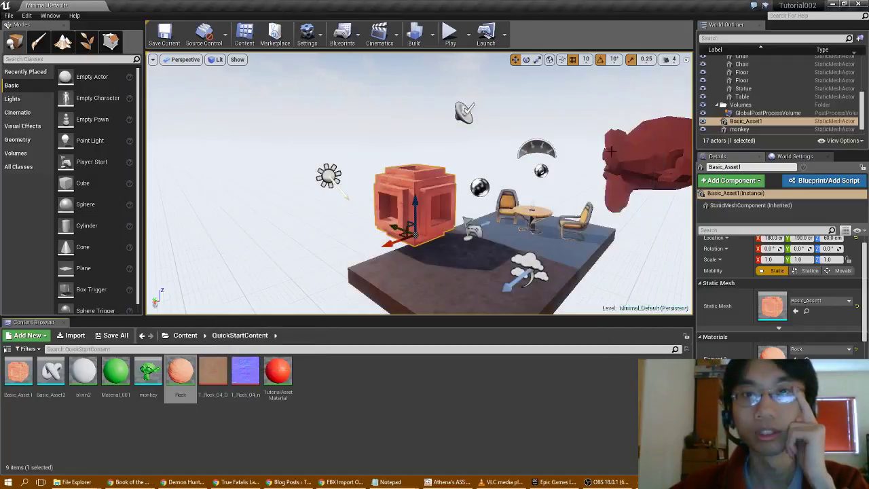
pyautogui.moveTo(421, 203); pyautogui.dragTo(548, 163, button='right')
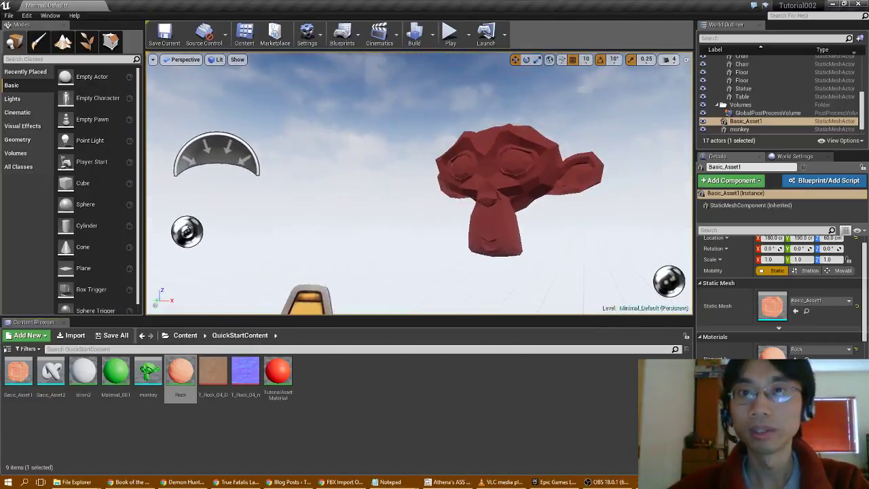
pyautogui.click(511, 168)
pyautogui.moveTo(179, 372); pyautogui.dragTo(487, 170)
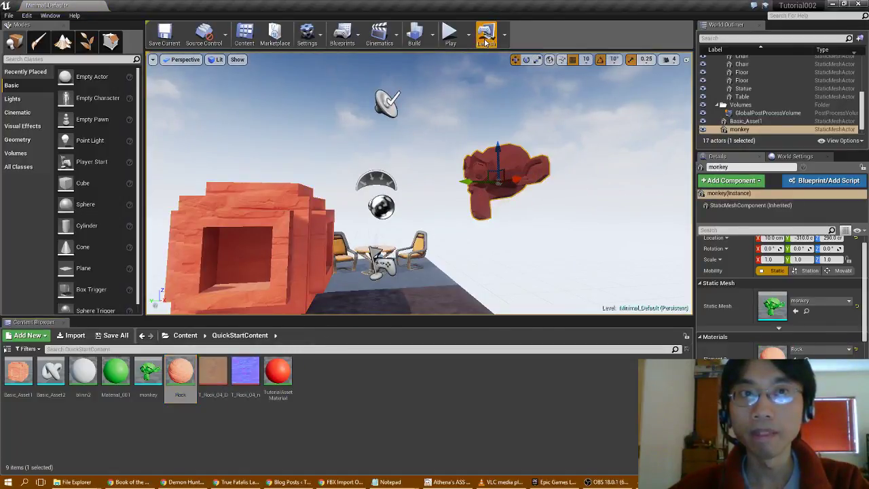
# Save the changed content, launch the level as a standalone game, then close it.
pyautogui.click(486, 43)
pyautogui.click(480, 325)
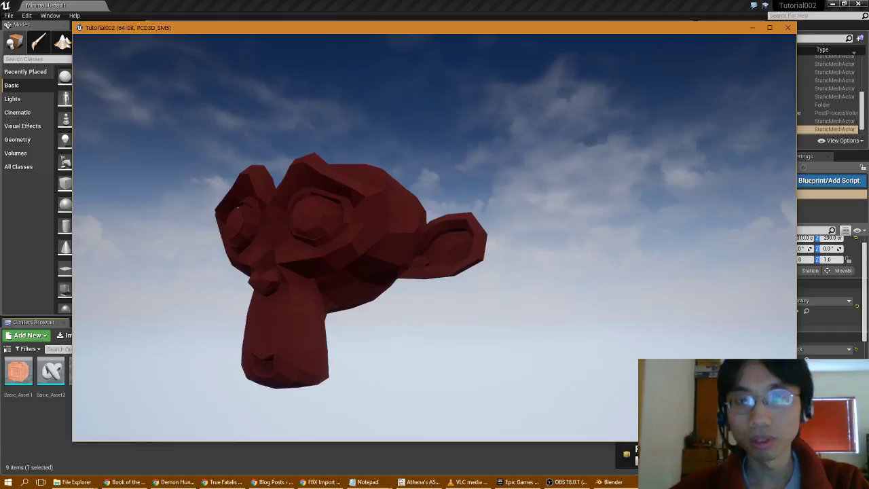
pyautogui.press('Escape')
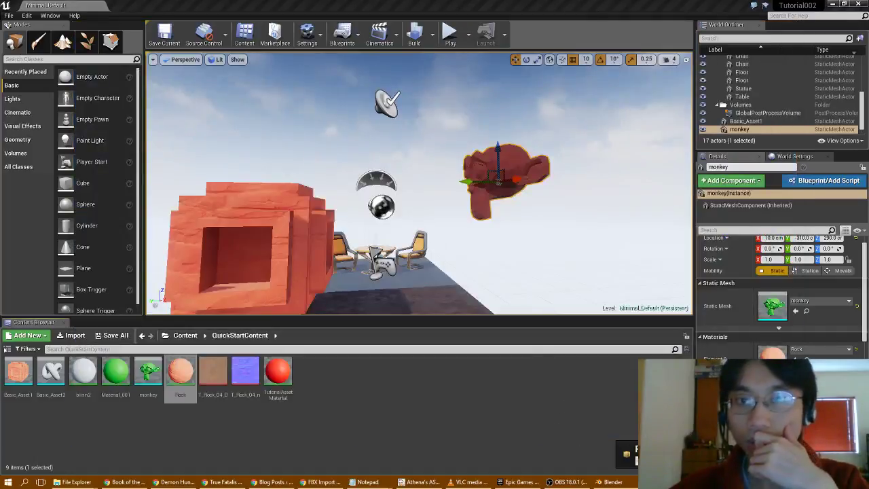
pyautogui.moveTo(180, 372); pyautogui.dragTo(511, 162)
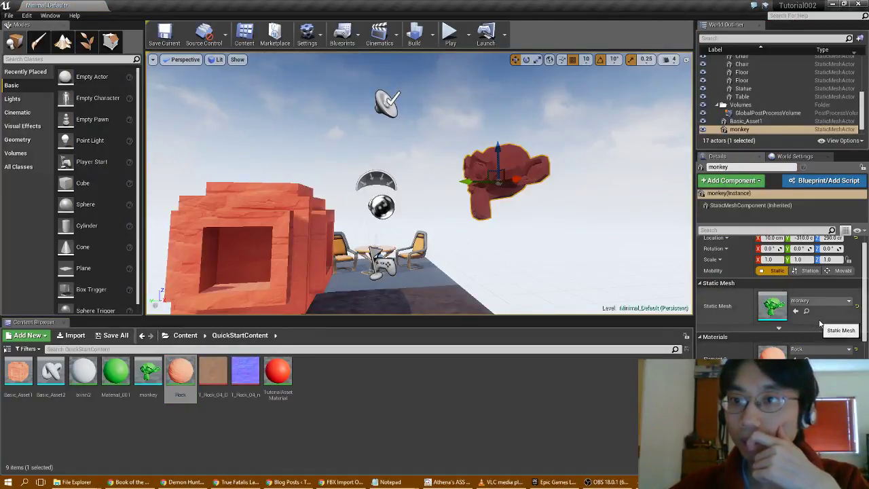
pyautogui.scroll(-1, 782, 303)
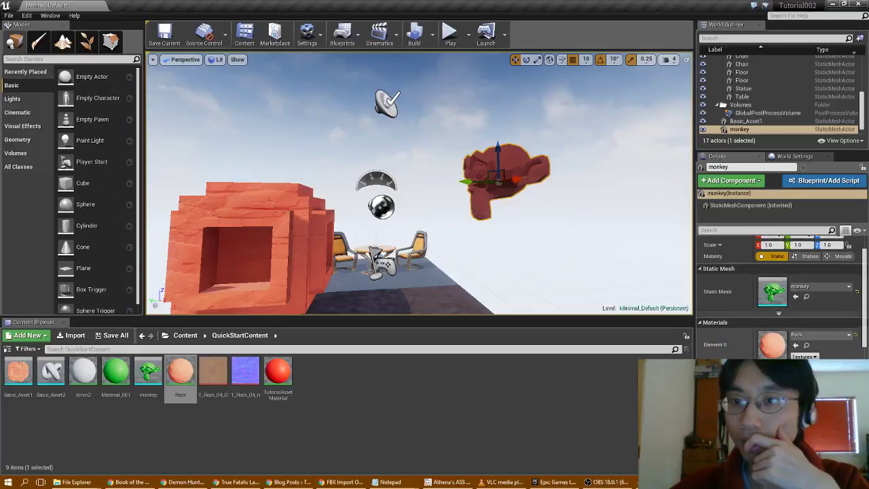
pyautogui.scroll(-2, 782, 303)
pyautogui.scroll(-1, 783, 303)
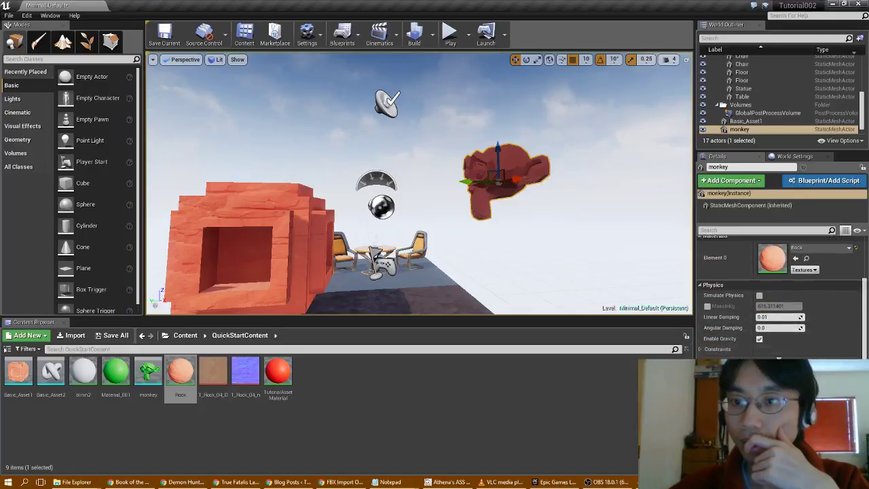
pyautogui.scroll(2, 783, 303)
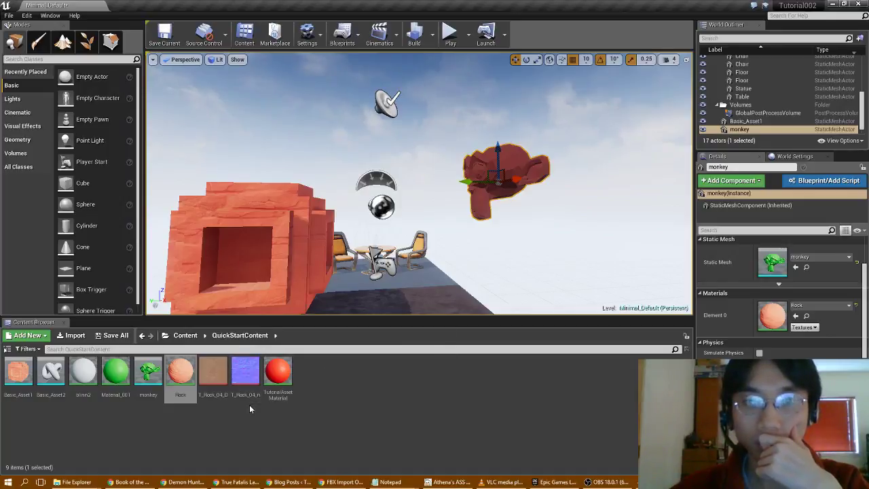
# Google 'blender fbx unreal engine 4' and open the Epic Wiki 'Static Mesh from Blender' result.
pyautogui.click(340, 482)
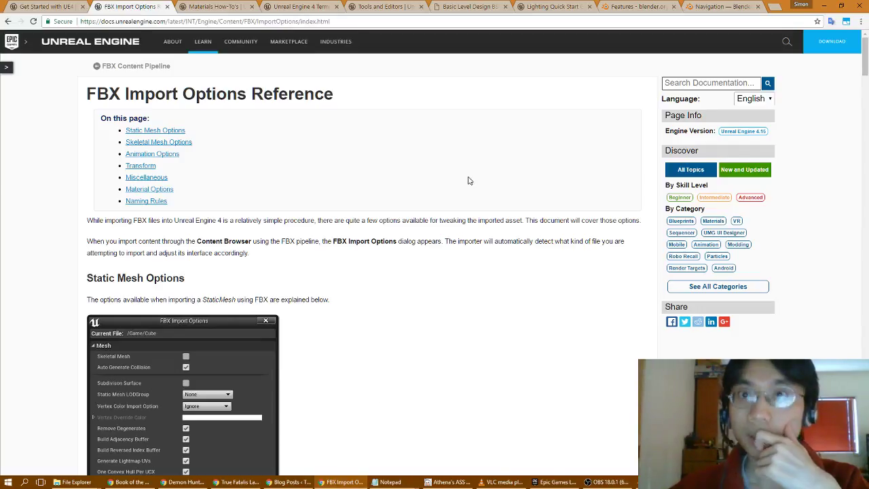
pyautogui.click(776, 8)
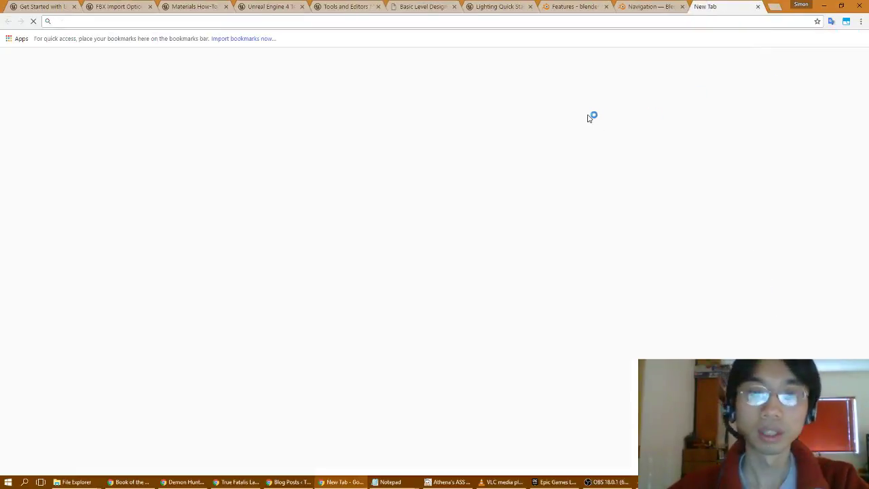
pyautogui.write('blender fbx ')
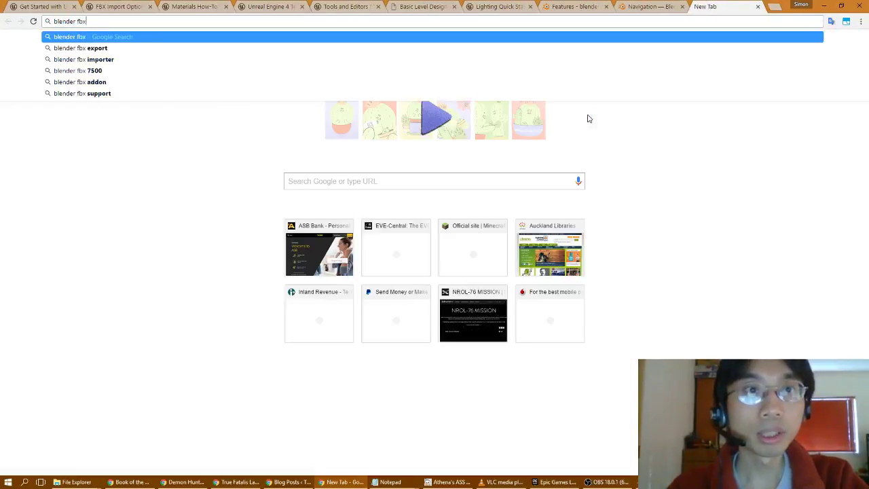
pyautogui.write('u')
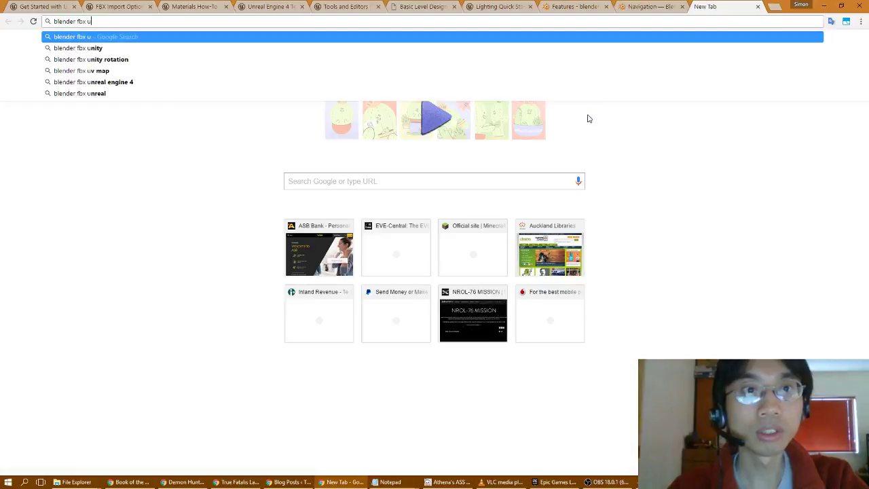
pyautogui.press('Down')
pyautogui.press('Down')
pyautogui.press('Down')
pyautogui.press('Down')
pyautogui.press('Return')
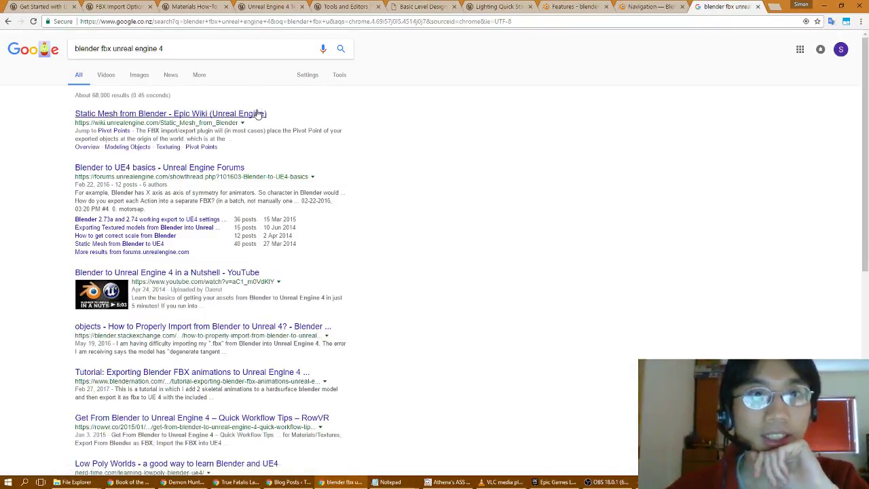
pyautogui.middleClick(257, 114)
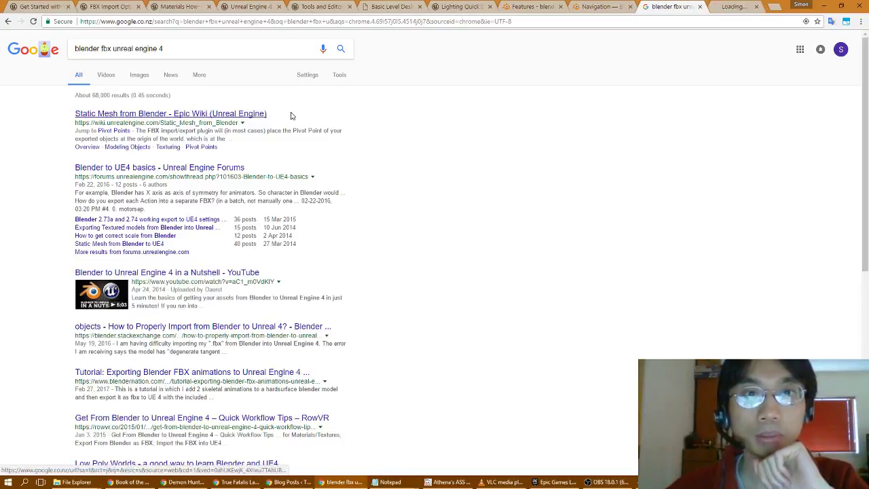
pyautogui.click(713, 11)
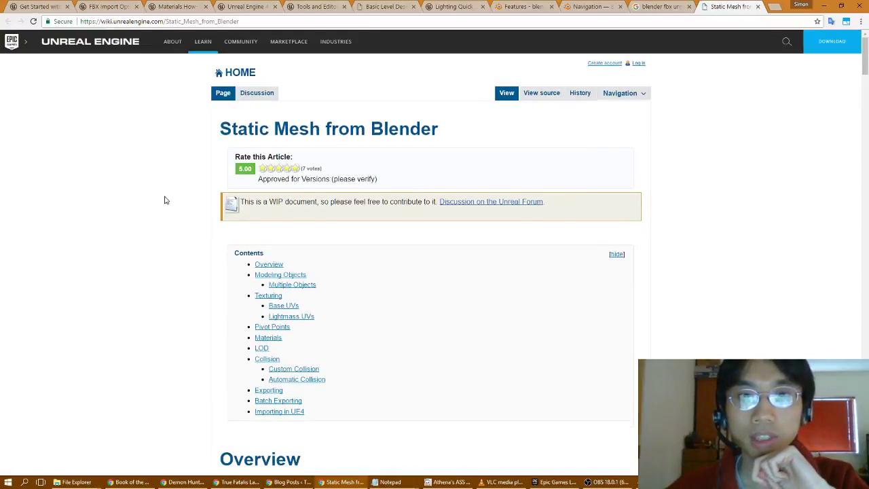
pyautogui.scroll(-3, 203, 194)
pyautogui.scroll(-2, 201, 195)
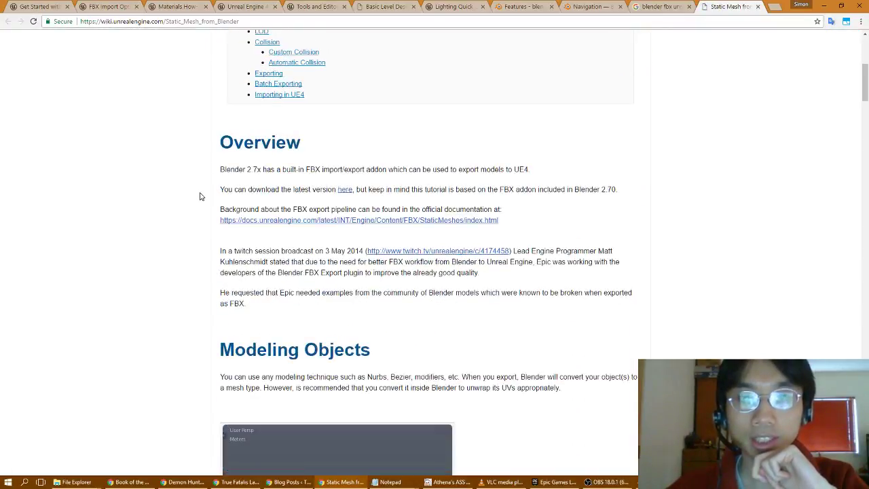
pyautogui.scroll(-1, 201, 196)
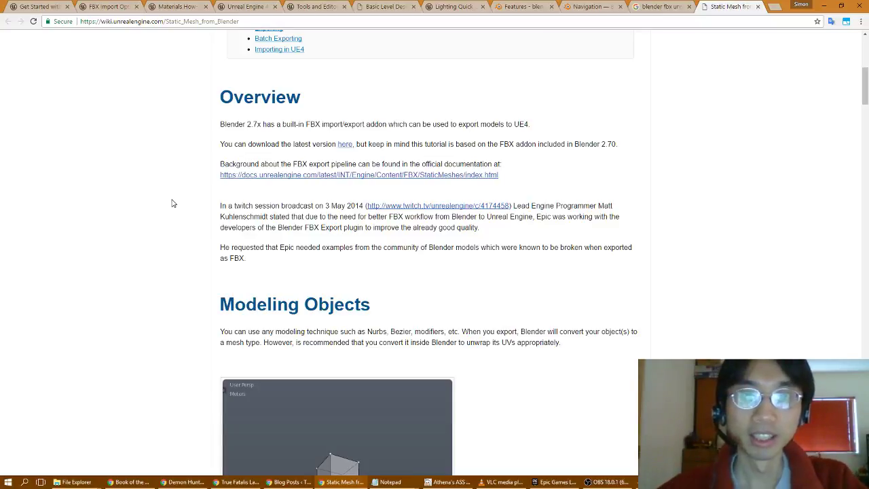
pyautogui.scroll(-2, 172, 203)
pyautogui.scroll(-1, 179, 206)
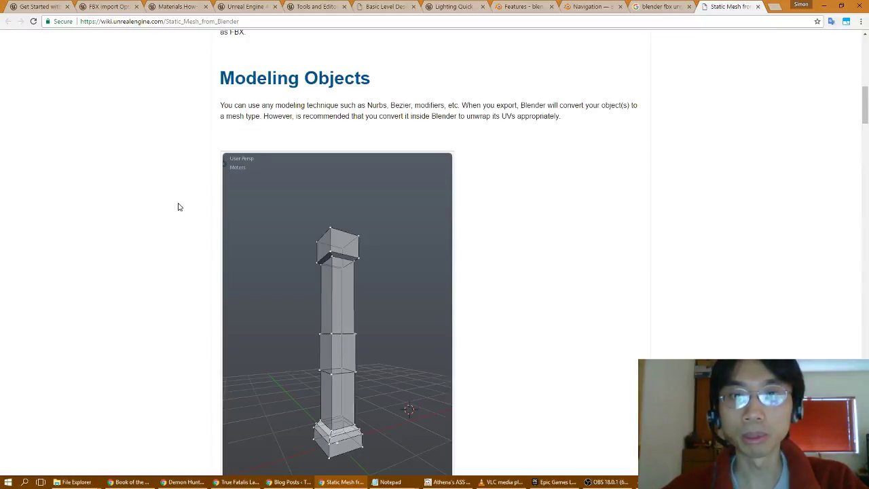
# Scroll through the wiki's Texturing, Base UVs and Lightmass UVs sections.
pyautogui.scroll(-3, 180, 206)
pyautogui.scroll(2, 179, 206)
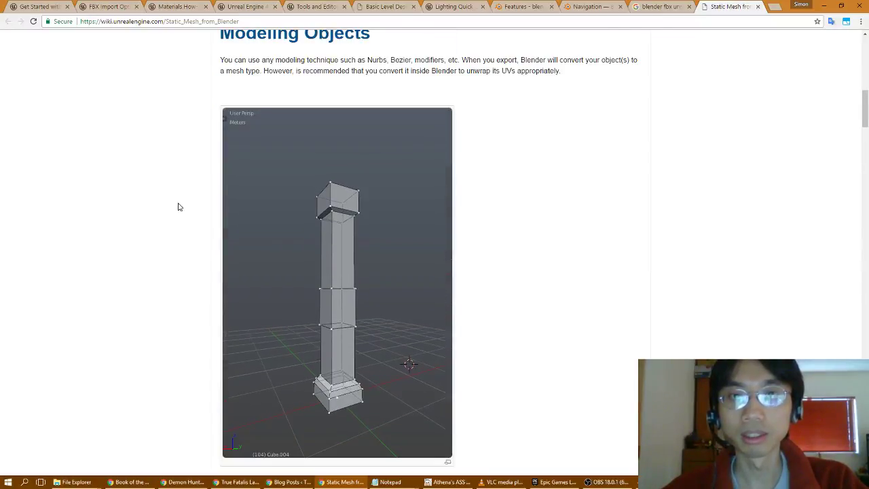
pyautogui.scroll(-4, 180, 206)
pyautogui.scroll(-1, 179, 206)
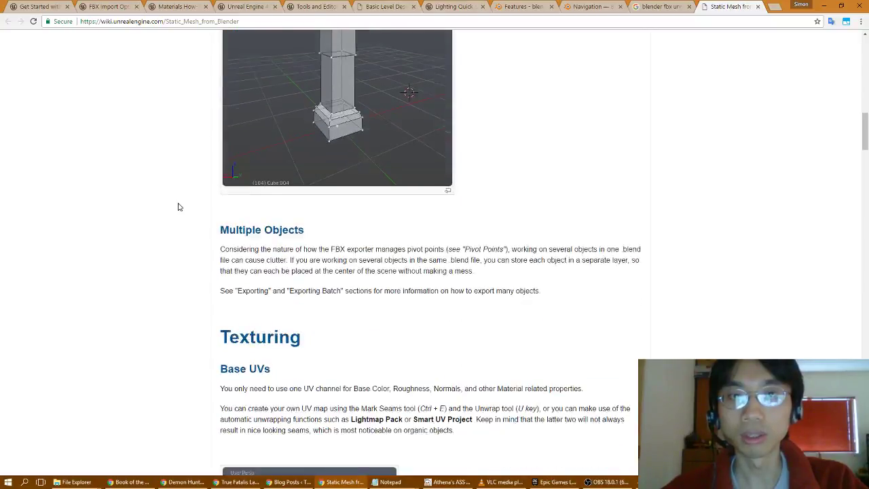
pyautogui.scroll(-1, 179, 207)
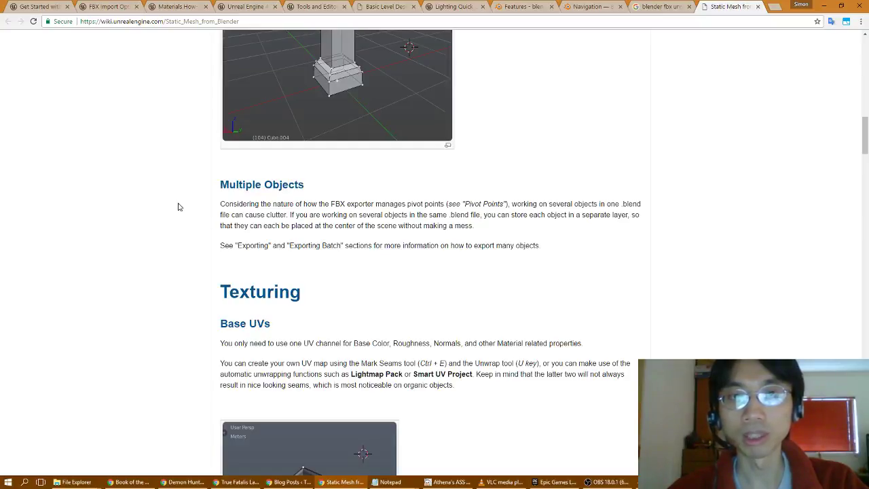
pyautogui.scroll(2, 178, 206)
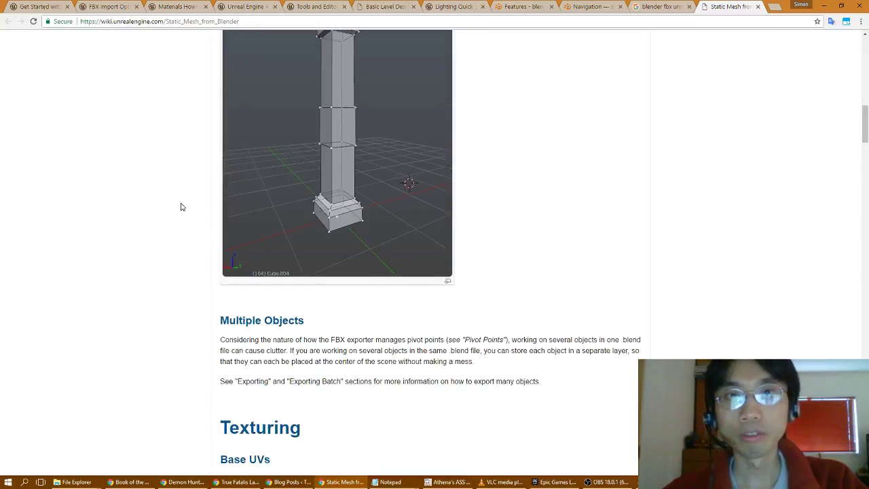
pyautogui.scroll(1, 177, 207)
pyautogui.scroll(-3, 165, 203)
pyautogui.scroll(-2, 164, 205)
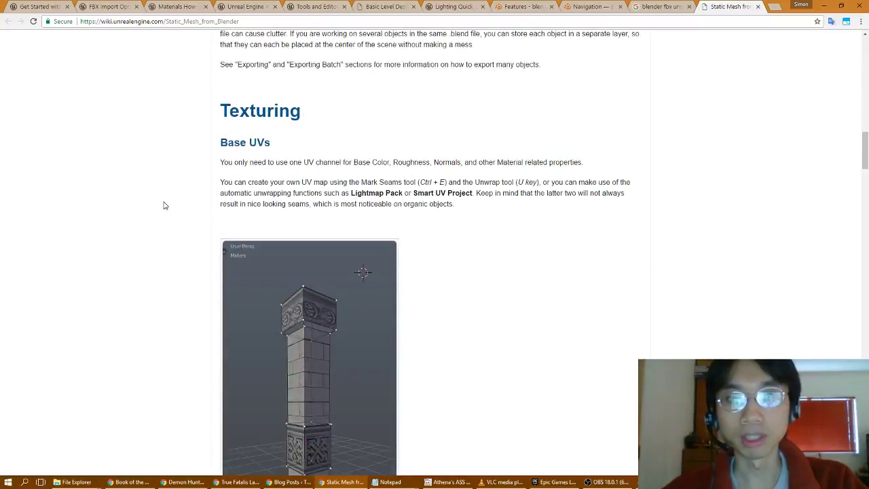
pyautogui.scroll(-1, 164, 205)
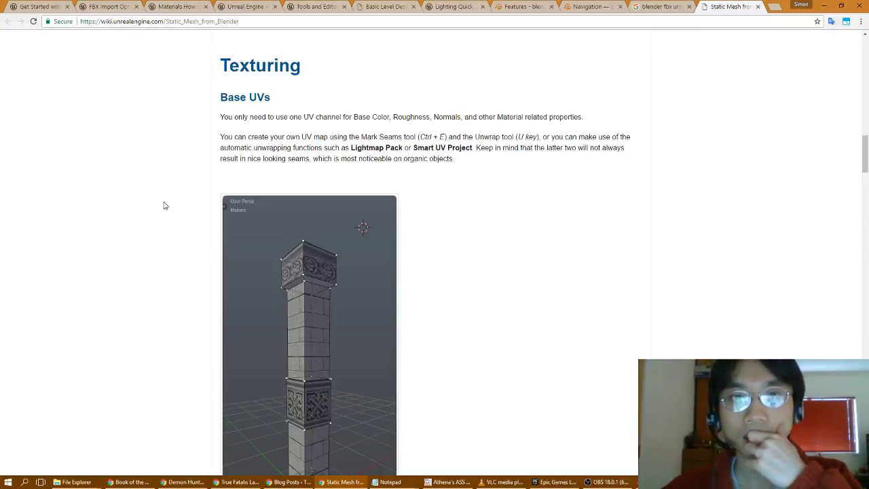
pyautogui.scroll(-3, 163, 205)
pyautogui.scroll(-1, 163, 205)
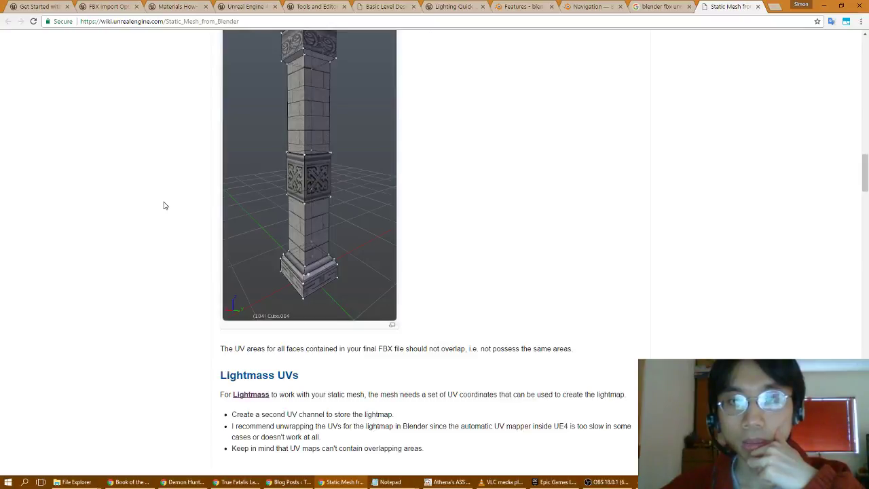
pyautogui.scroll(3, 163, 205)
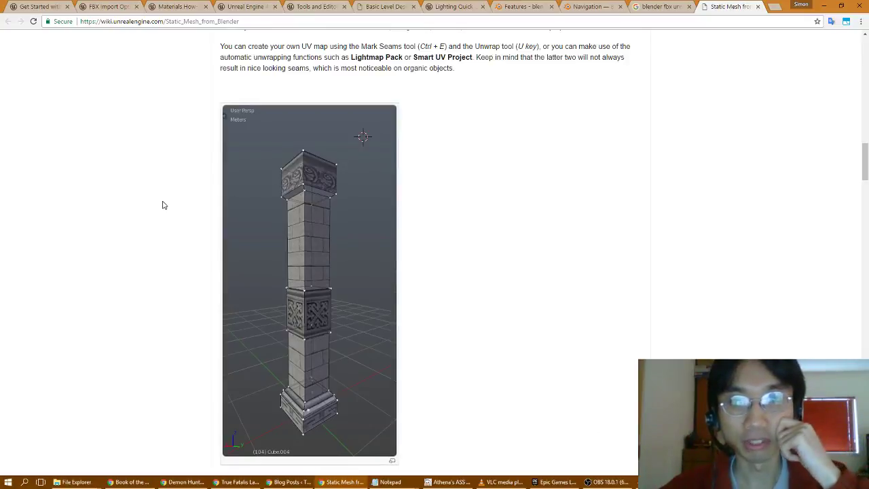
pyautogui.scroll(-4, 163, 205)
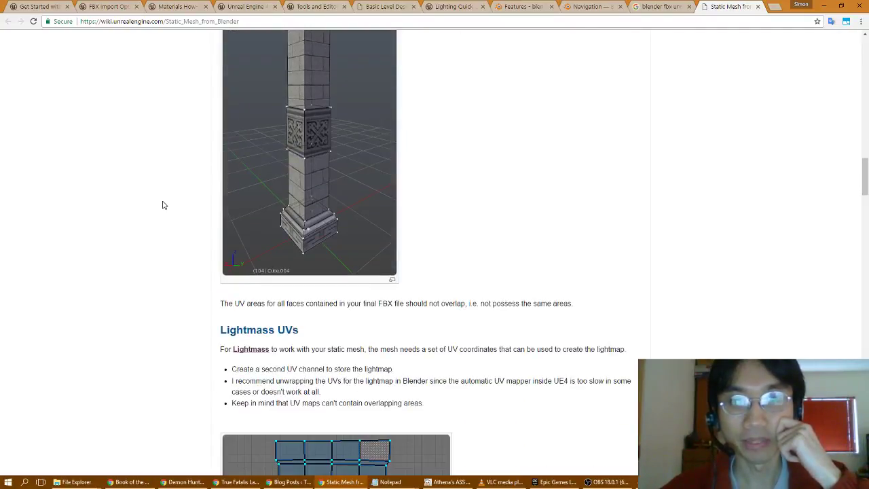
pyautogui.scroll(8, 163, 205)
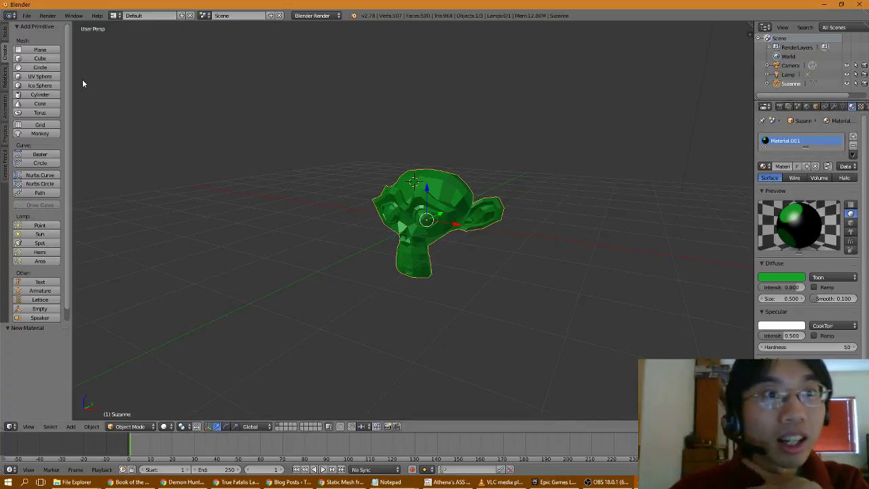
# Set Suzanne to smooth shading from the Tools tab, trying flat shading in between.
pyautogui.click(5, 32)
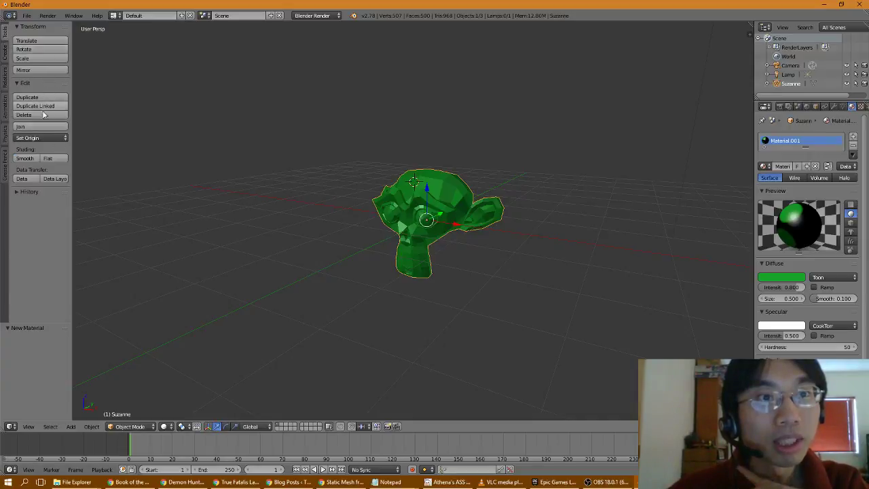
pyautogui.click(29, 160)
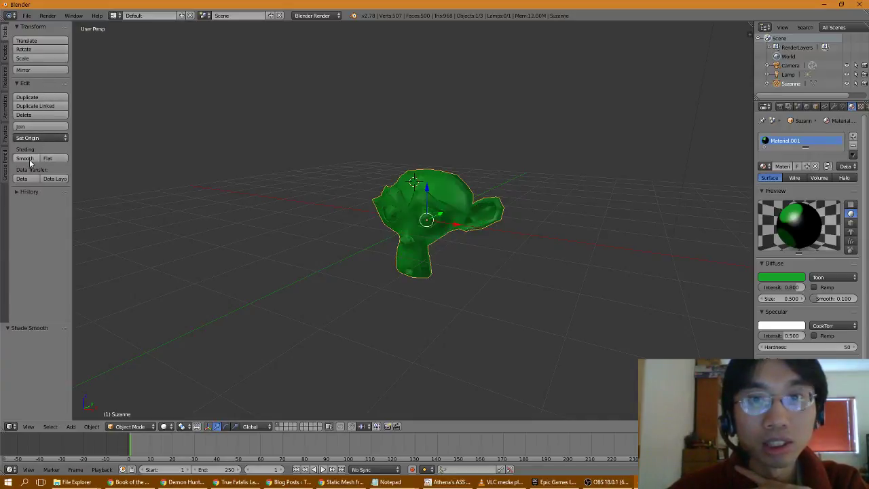
pyautogui.click(47, 159)
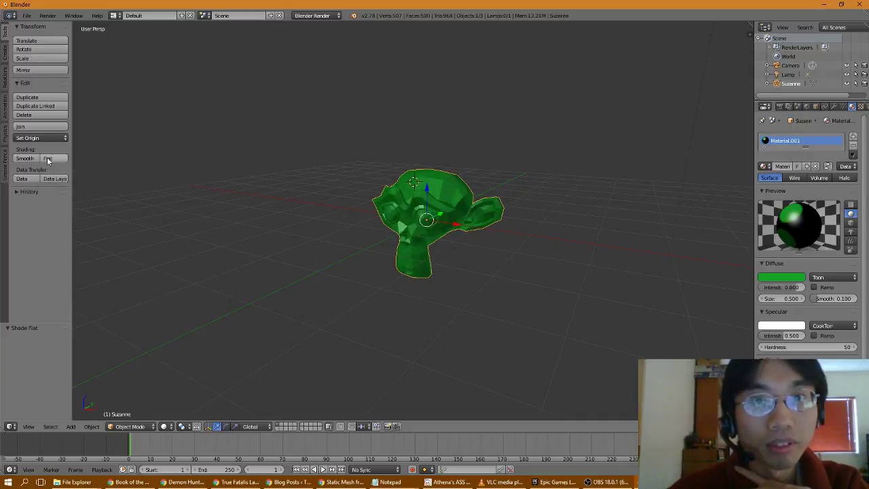
pyautogui.click(29, 160)
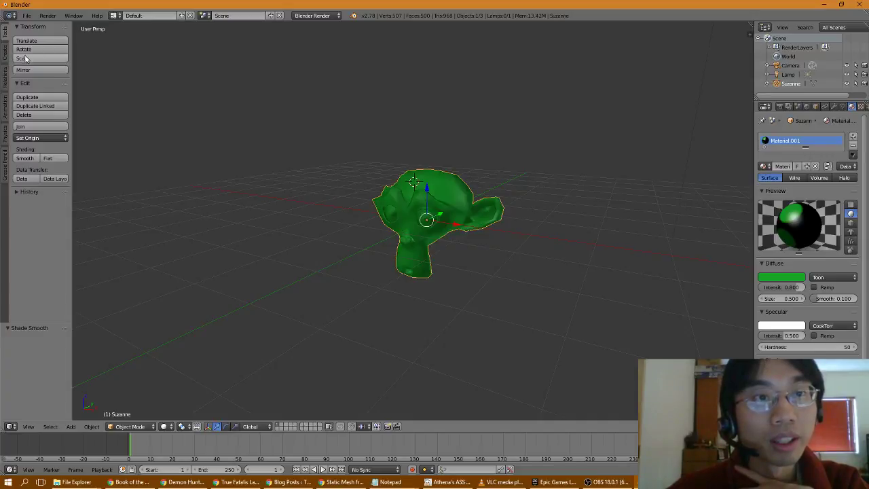
# Browse the Relations, Create and Grease Pencil tabs, ending on Create's Add Primitive list.
pyautogui.click(4, 80)
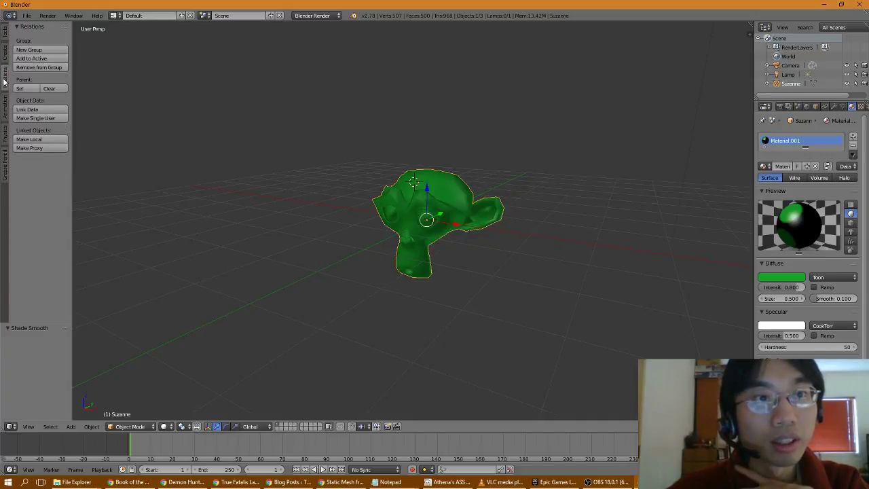
pyautogui.click(5, 56)
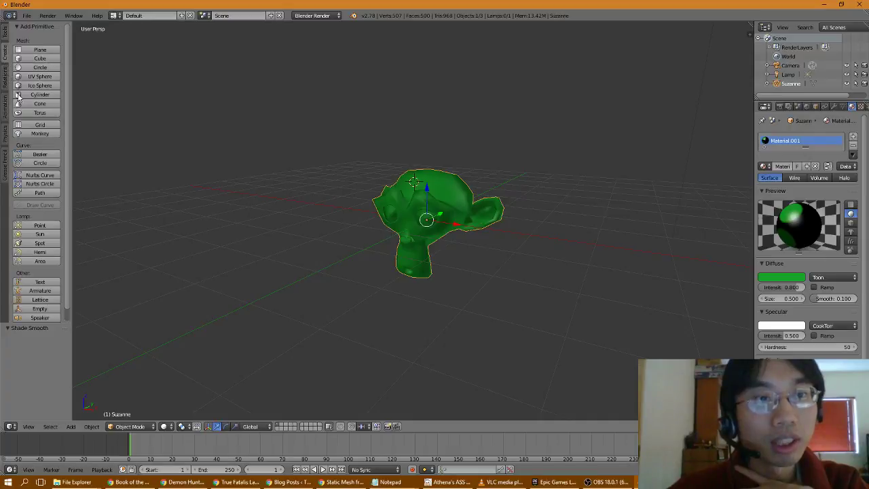
pyautogui.scroll(-1, 19, 96)
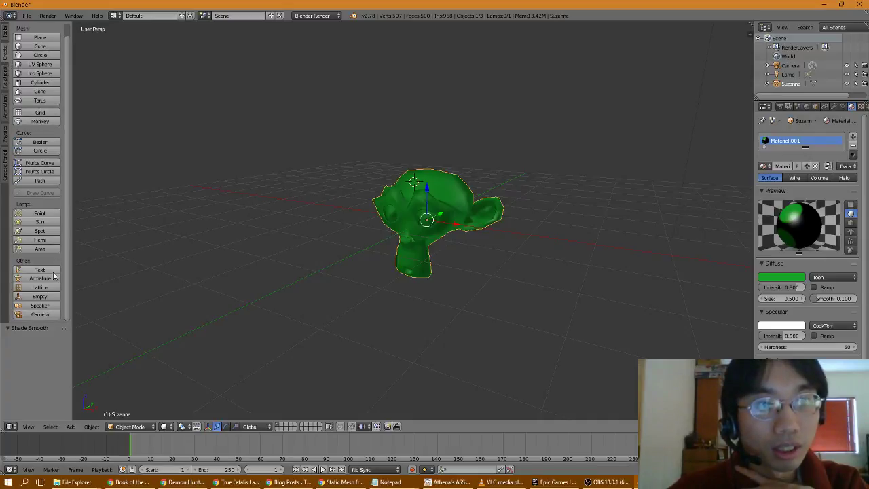
pyautogui.scroll(1, 57, 260)
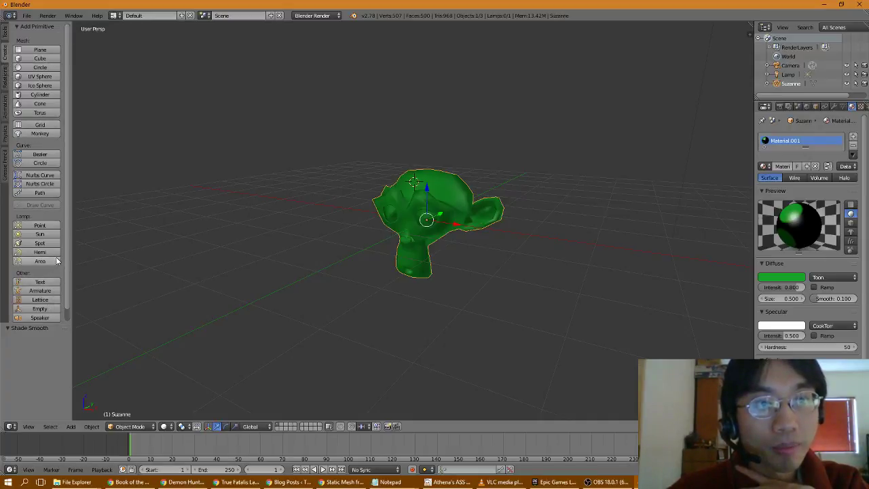
pyautogui.scroll(-1, 57, 260)
pyautogui.scroll(1, 31, 163)
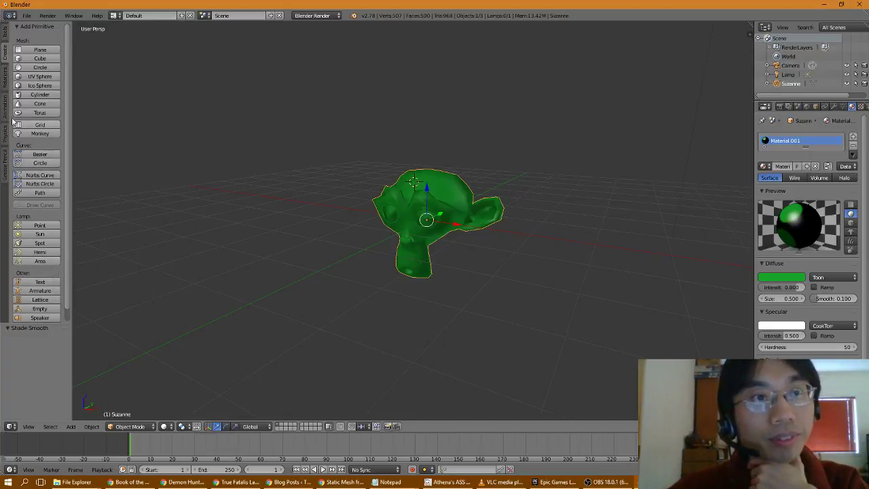
pyautogui.keyDown('ctrl'); pyautogui.scroll(-1, 16, 117); pyautogui.keyUp('ctrl')
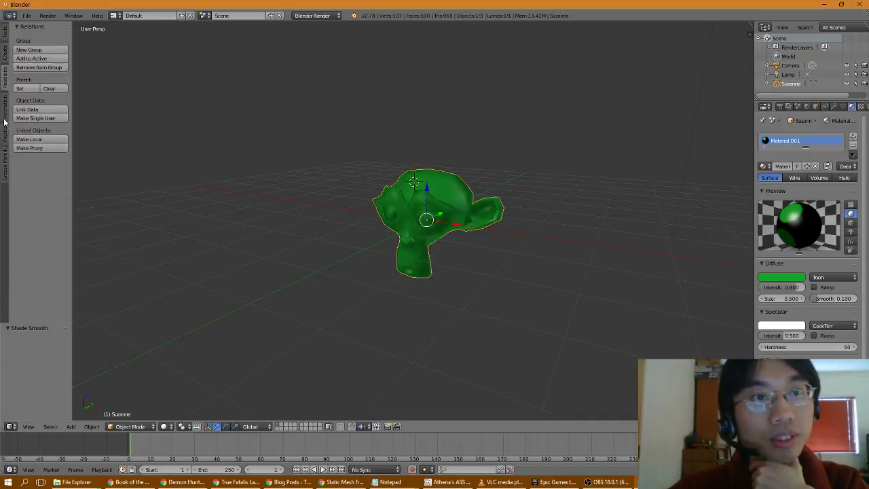
pyautogui.keyDown('ctrl'); pyautogui.scroll(-1, 4, 121); pyautogui.keyUp('ctrl')
pyautogui.keyDown('ctrl'); pyautogui.scroll(-1, 4, 146); pyautogui.keyUp('ctrl')
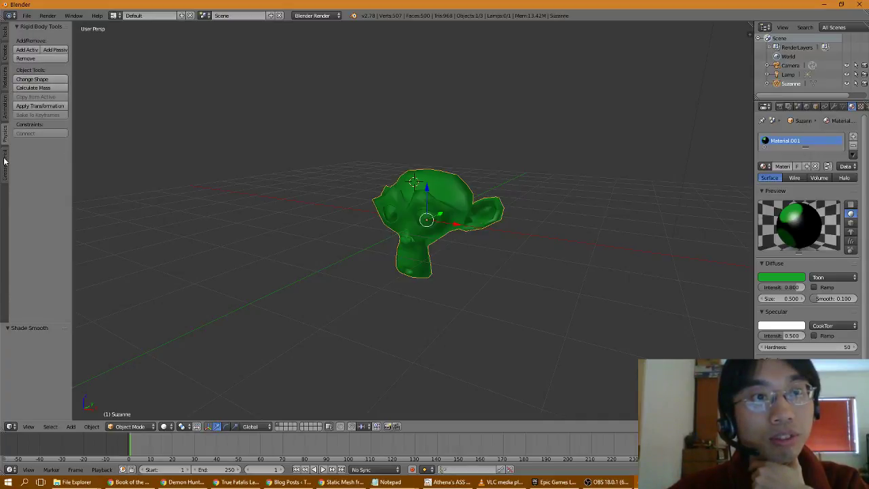
pyautogui.click(4, 161)
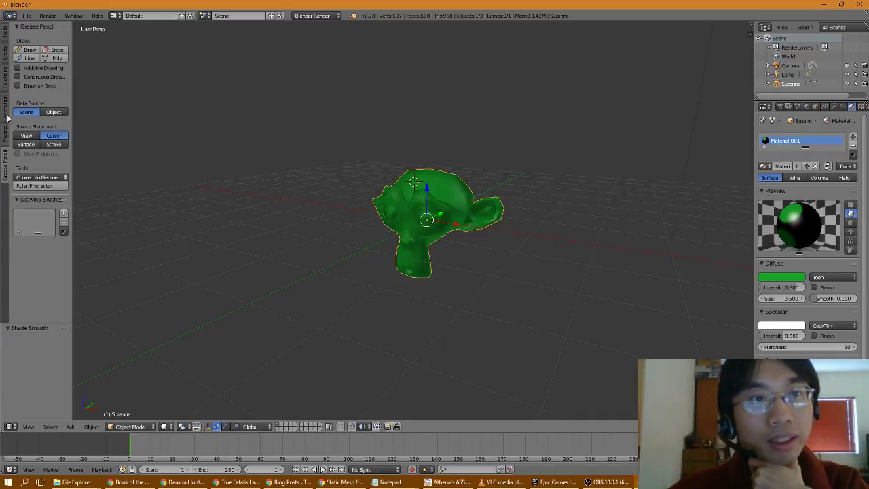
pyautogui.click(5, 55)
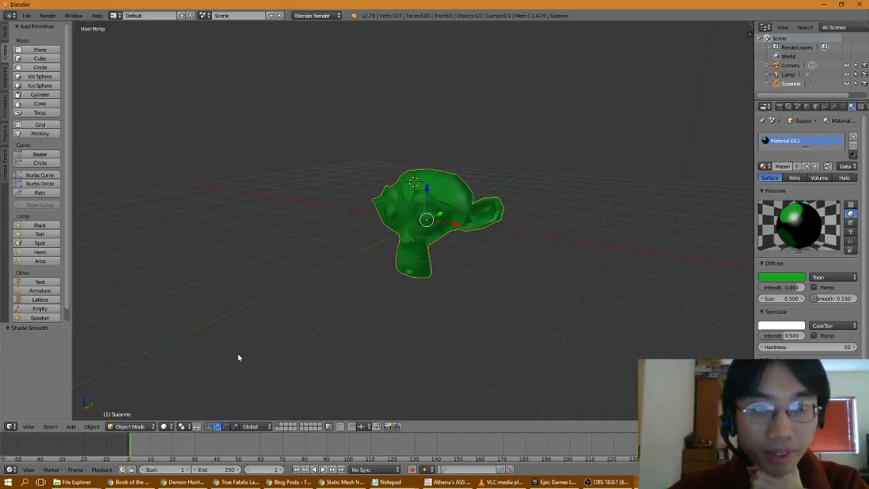
pyautogui.click(155, 430)
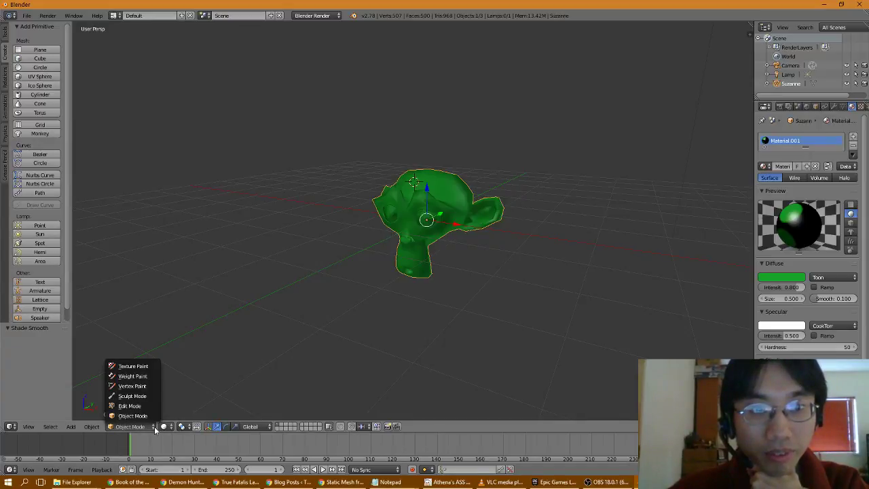
pyautogui.click(136, 366)
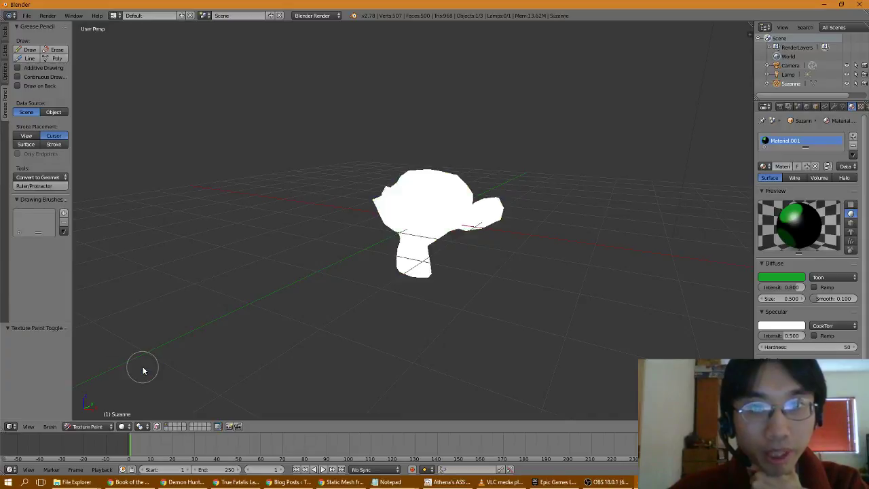
pyautogui.click(111, 426)
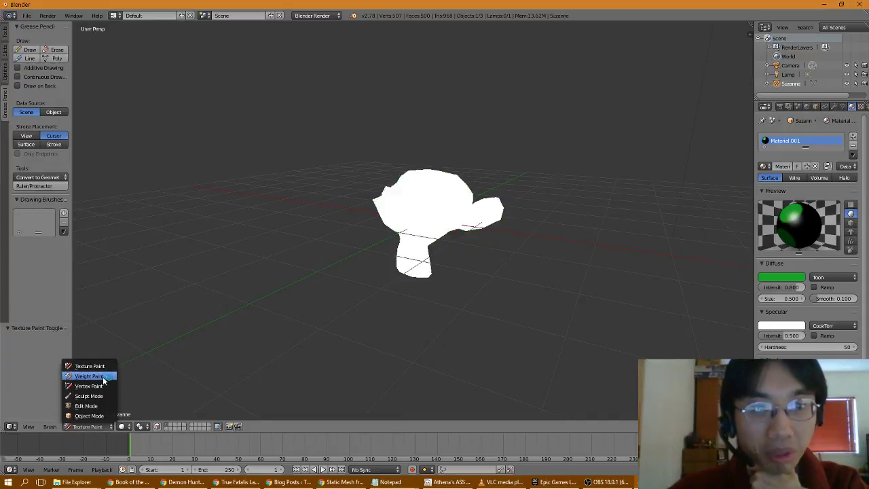
pyautogui.click(107, 396)
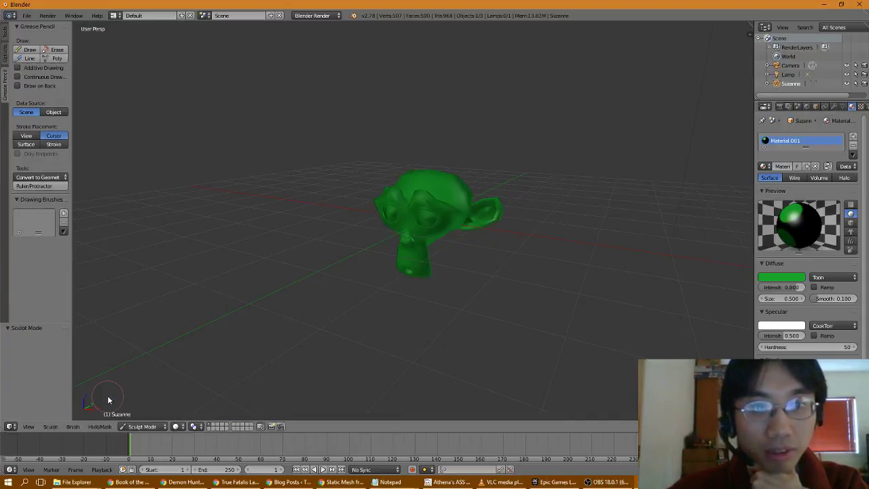
pyautogui.click(143, 427)
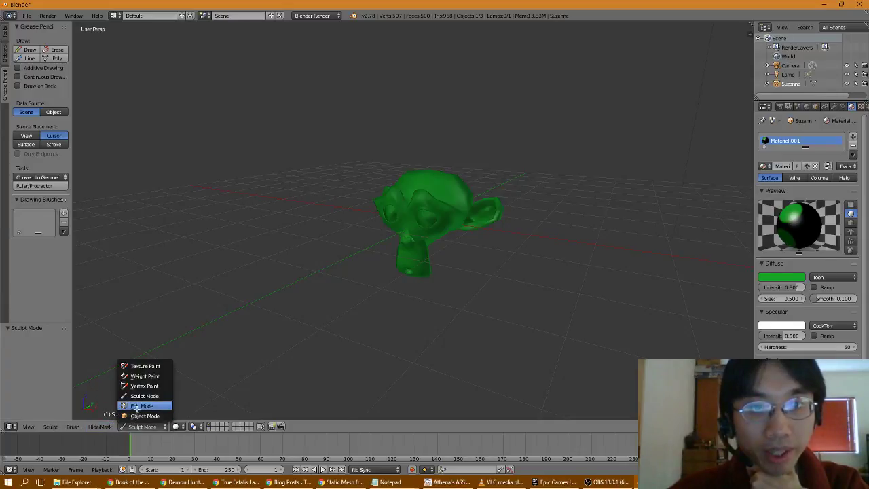
pyautogui.click(136, 407)
pyautogui.click(126, 426)
pyautogui.click(133, 417)
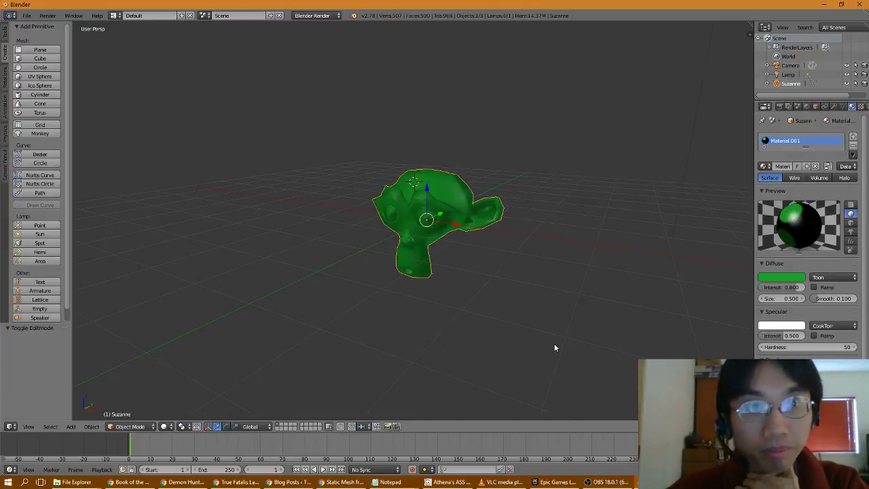
# Look over the File menu and Suzanne's outliner context menu.
pyautogui.click(28, 16)
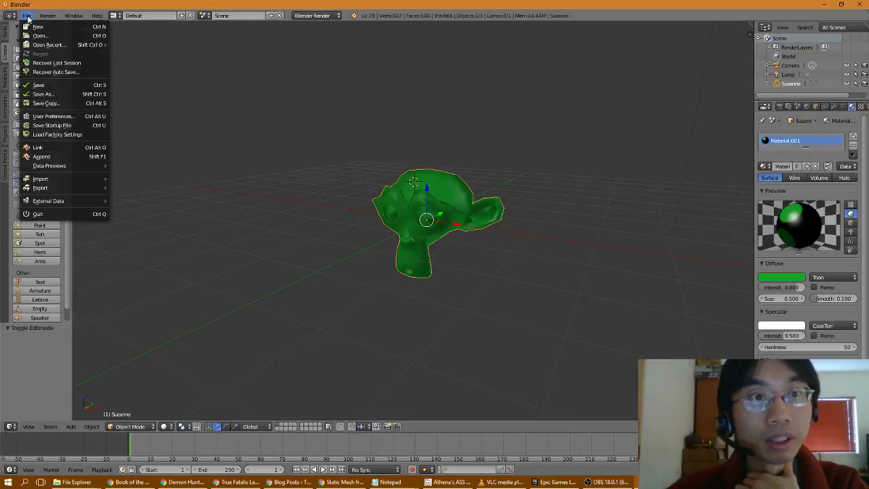
pyautogui.moveTo(48, 17)
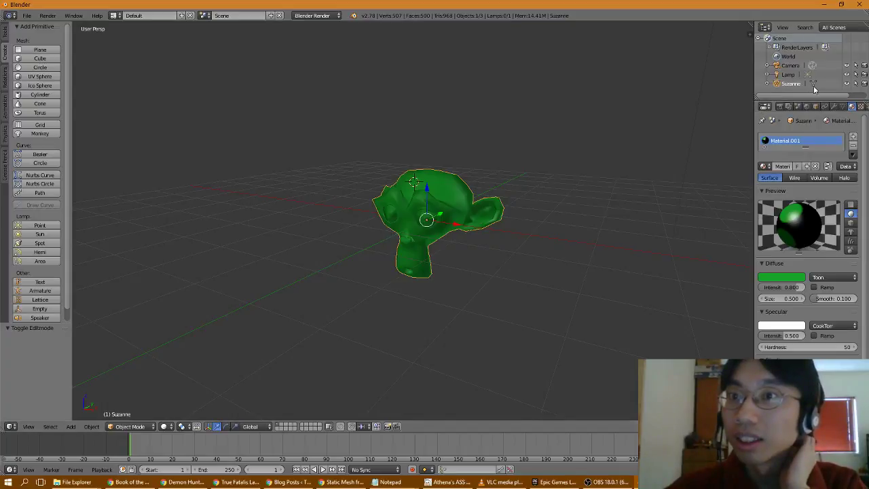
pyautogui.rightClick(788, 85)
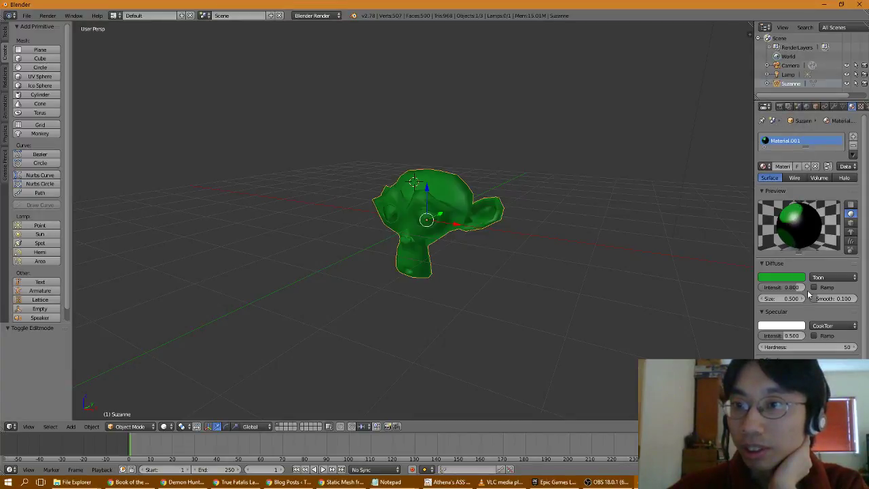
# Change Material.001's diffuse shader from Toon to Fresnel.
pyautogui.scroll(-5, 808, 290)
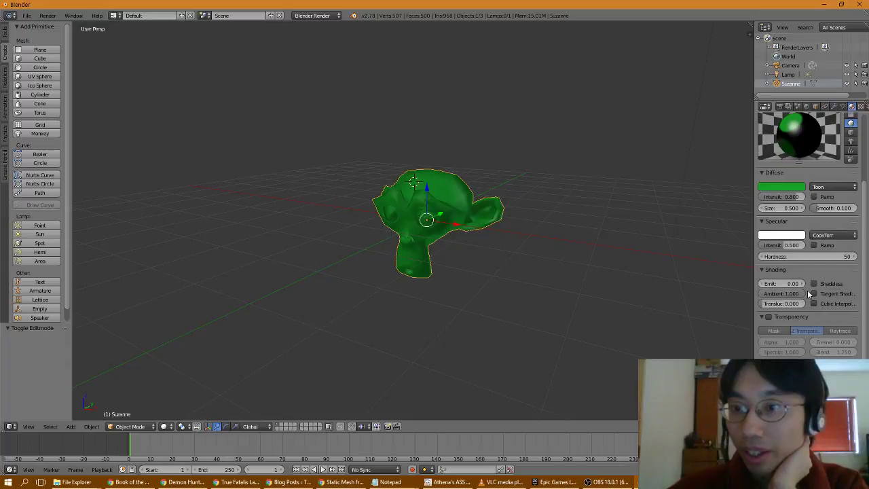
pyautogui.scroll(5, 807, 290)
pyautogui.click(824, 260)
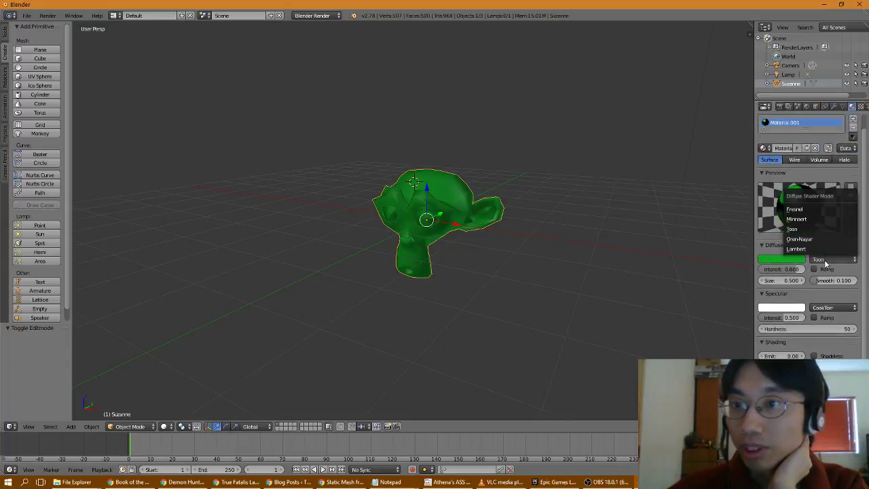
pyautogui.click(815, 209)
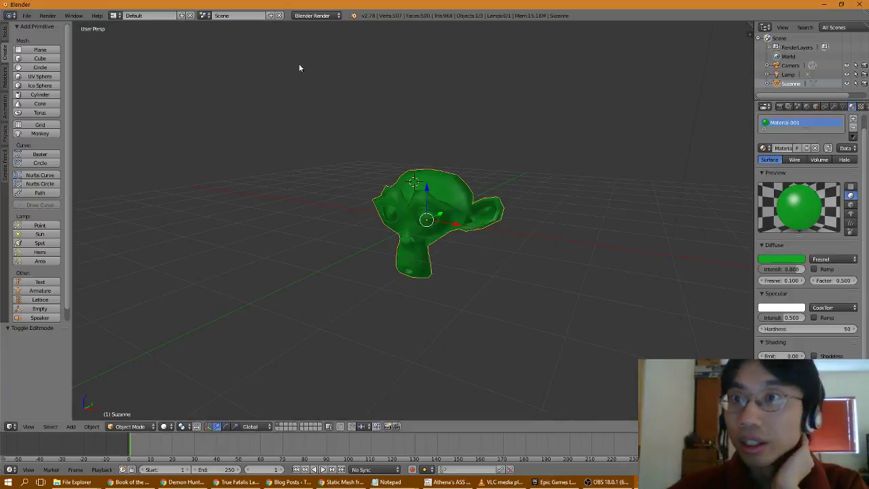
# Toggle Properties to UV/Image Editor and back, show Object settings, then return to the wiki.
pyautogui.click(766, 109)
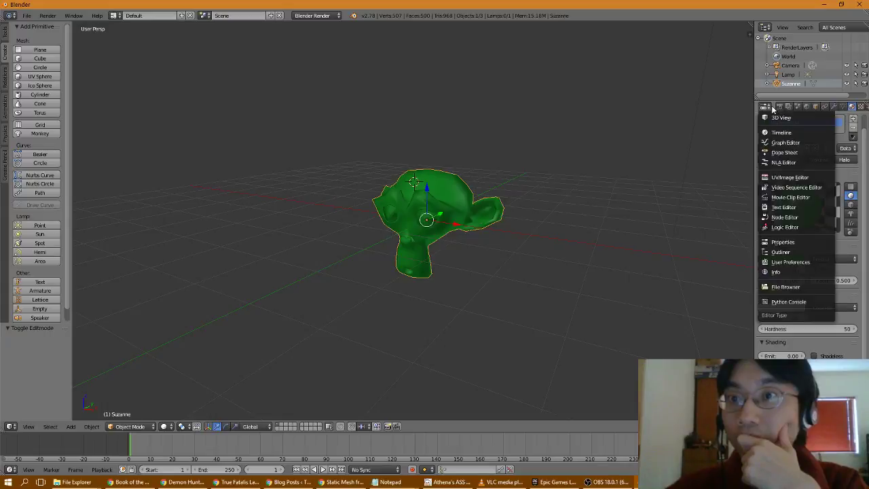
pyautogui.click(787, 178)
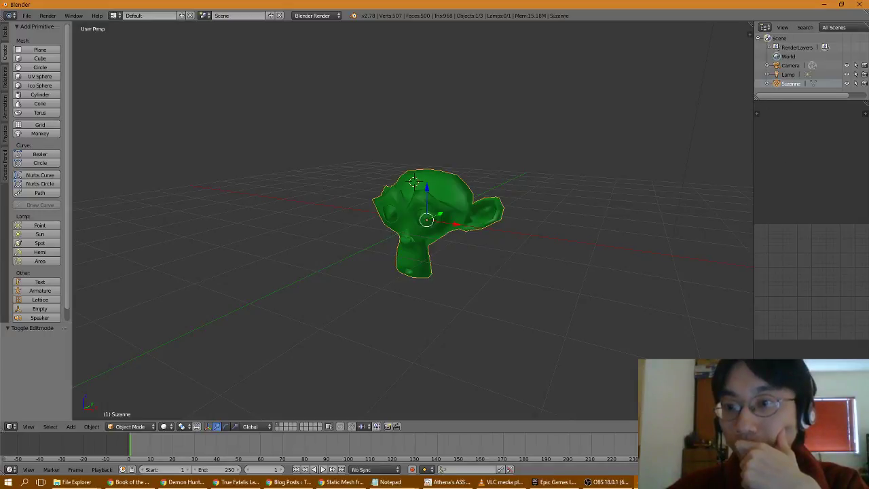
pyautogui.click(764, 350)
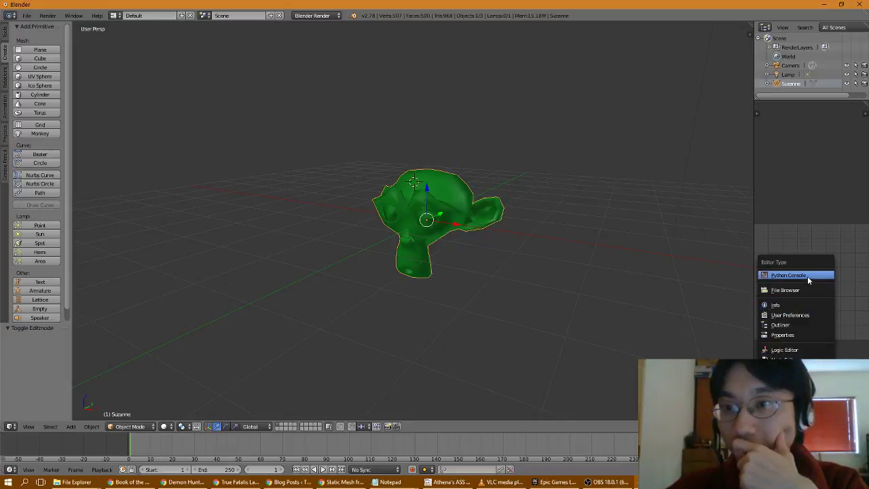
pyautogui.click(799, 336)
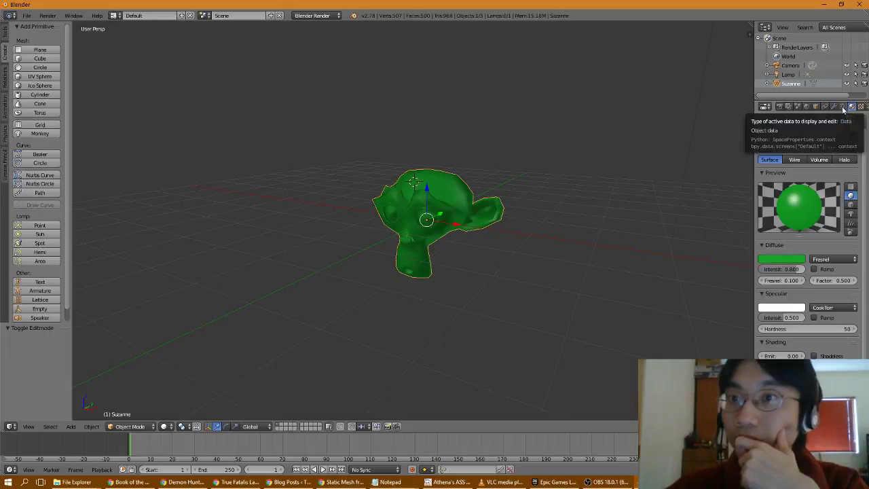
pyautogui.click(815, 106)
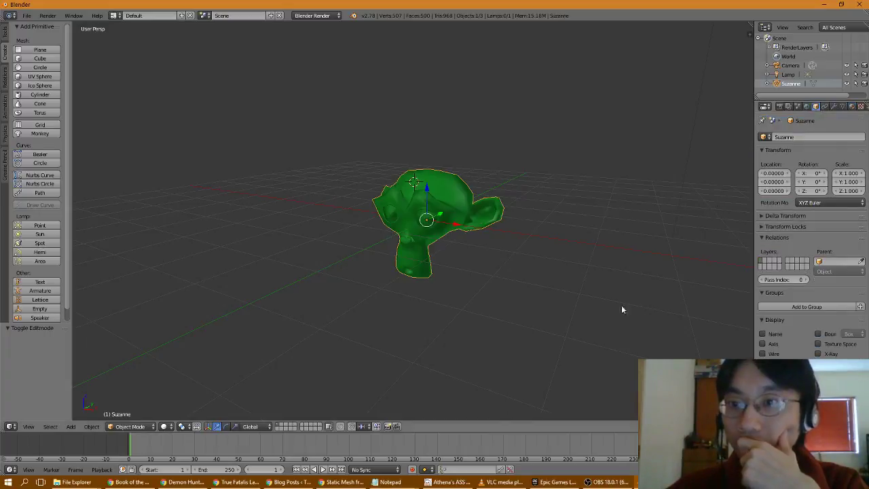
pyautogui.click(343, 482)
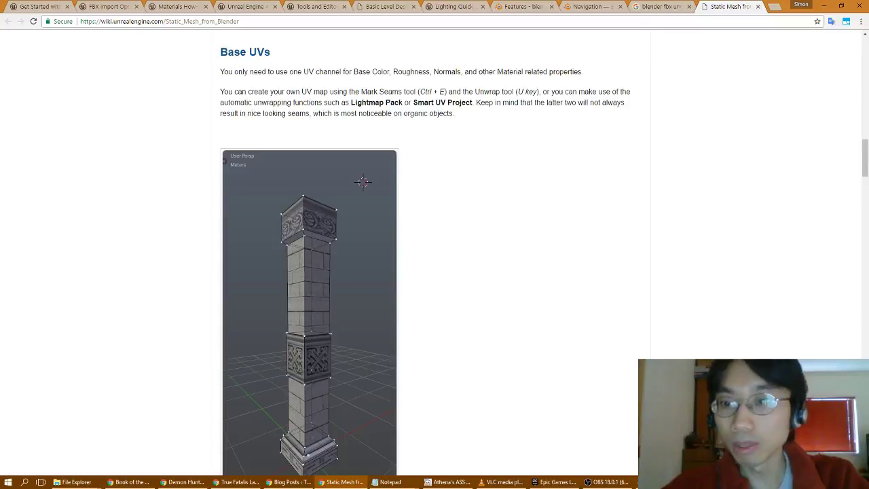
# Back in Blender, make Suzanne's materials and textures single-user via Make Single User (U).
pyautogui.hotkey('alt', 'Tab')
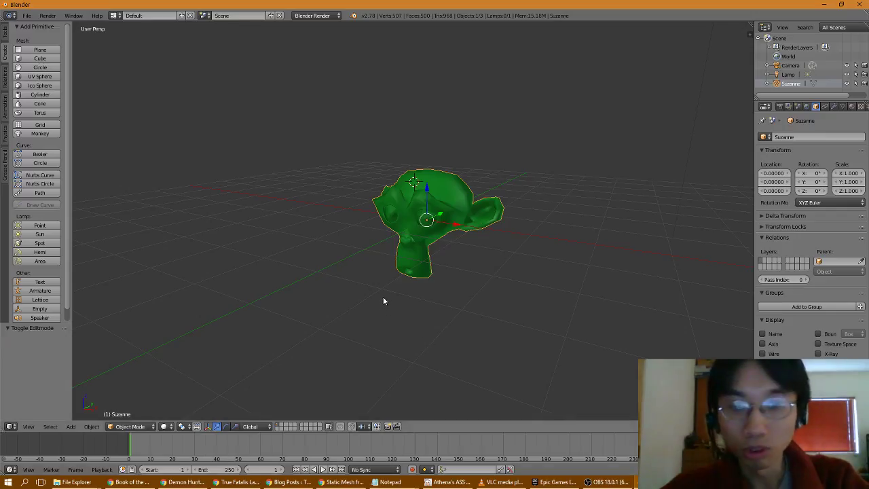
pyautogui.press('u')
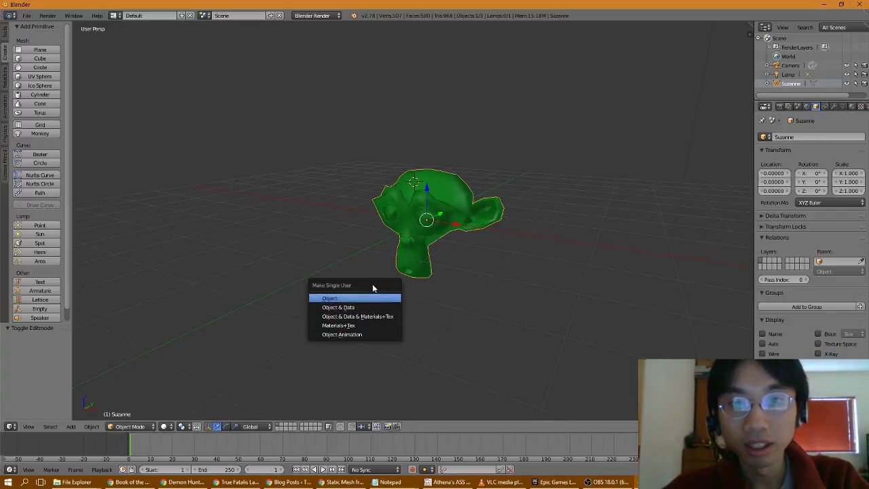
pyautogui.click(366, 325)
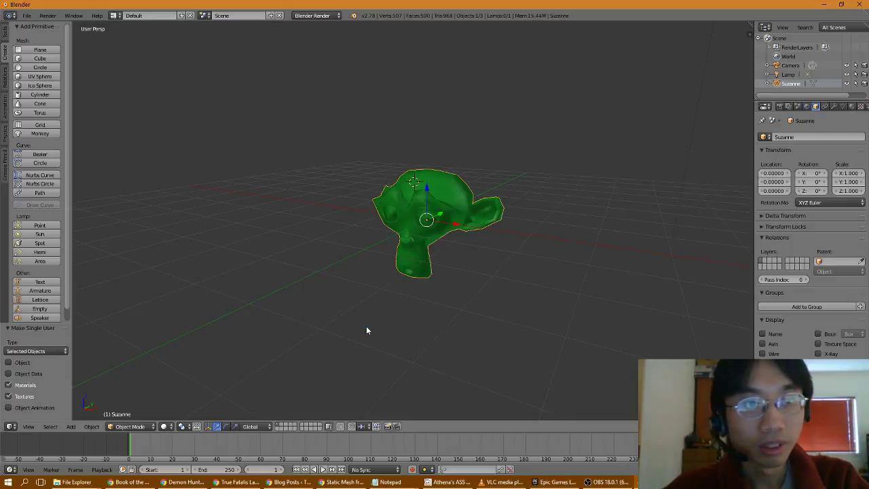